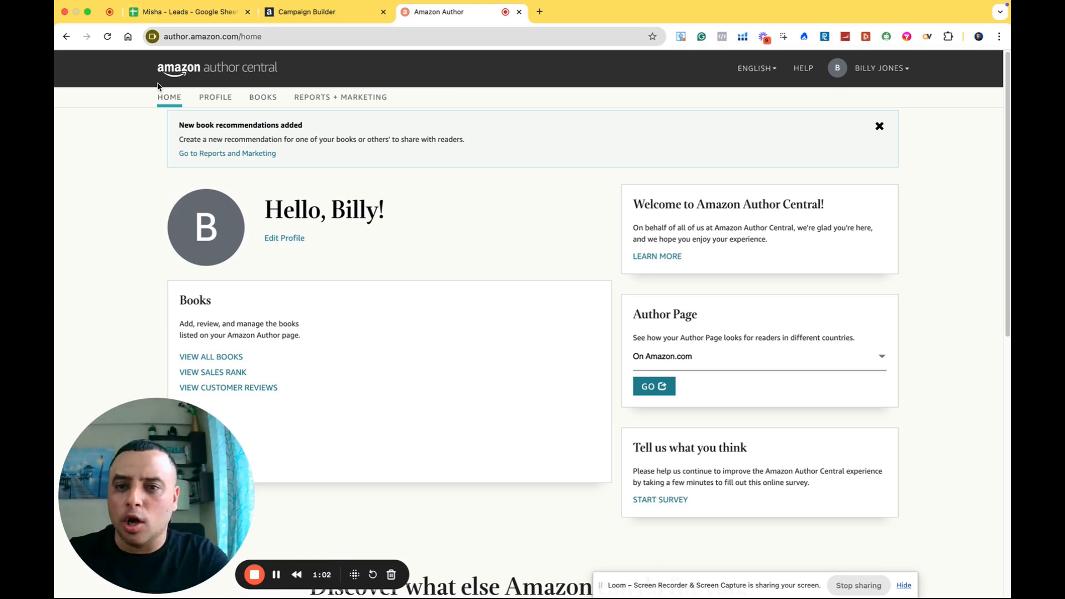
# Step: Go from Author Central's Reports + Marketing page to the Amazon Ads console for the United States marketplace
pyautogui.click(339, 103)
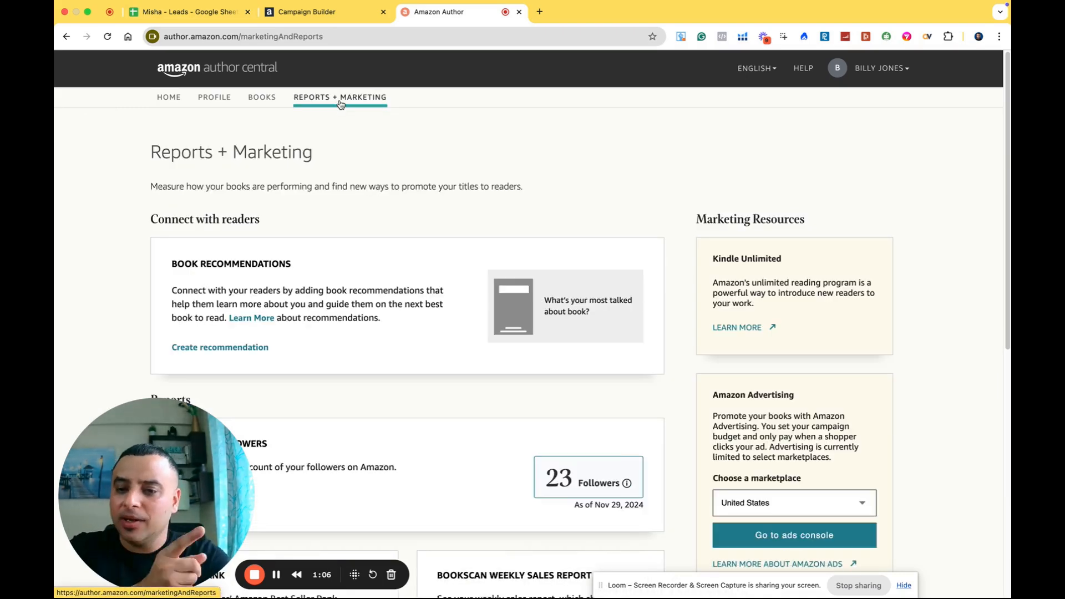
pyautogui.scroll(-3, 107, 268)
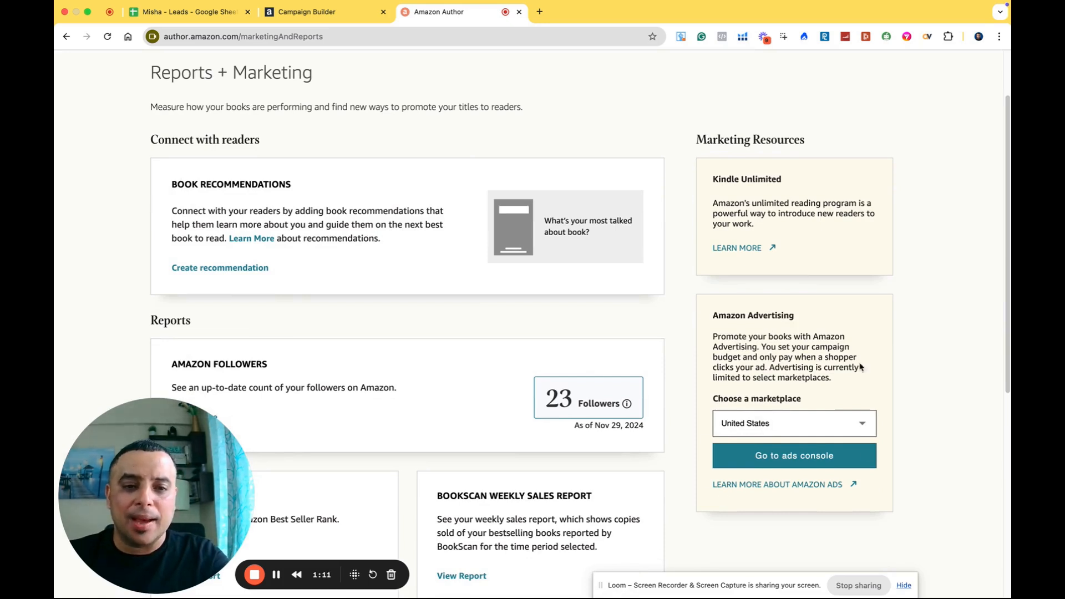
pyautogui.click(785, 430)
pyautogui.click(799, 452)
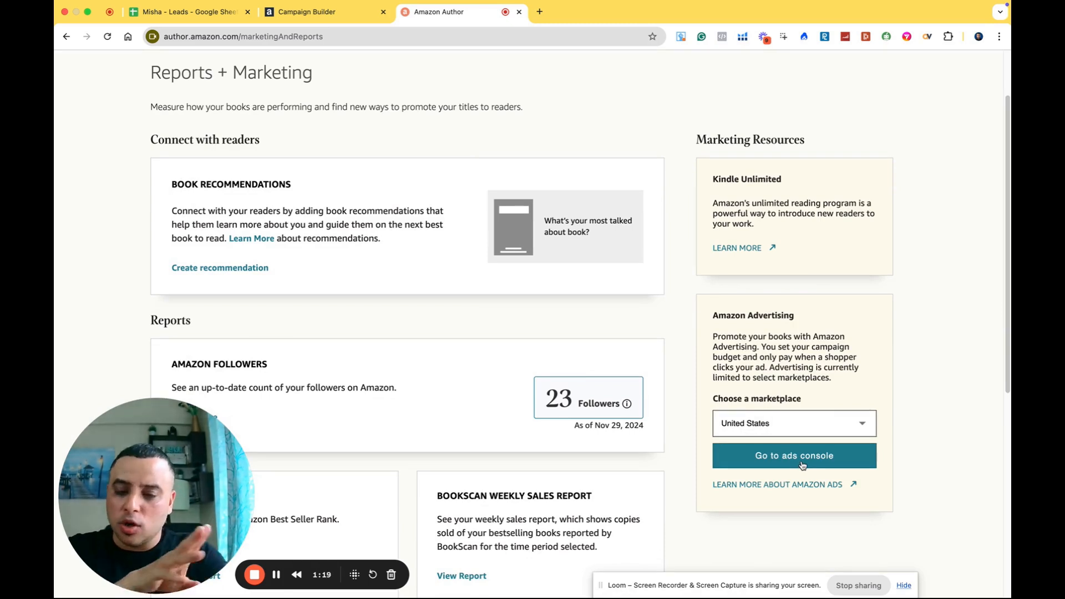
pyautogui.click(307, 11)
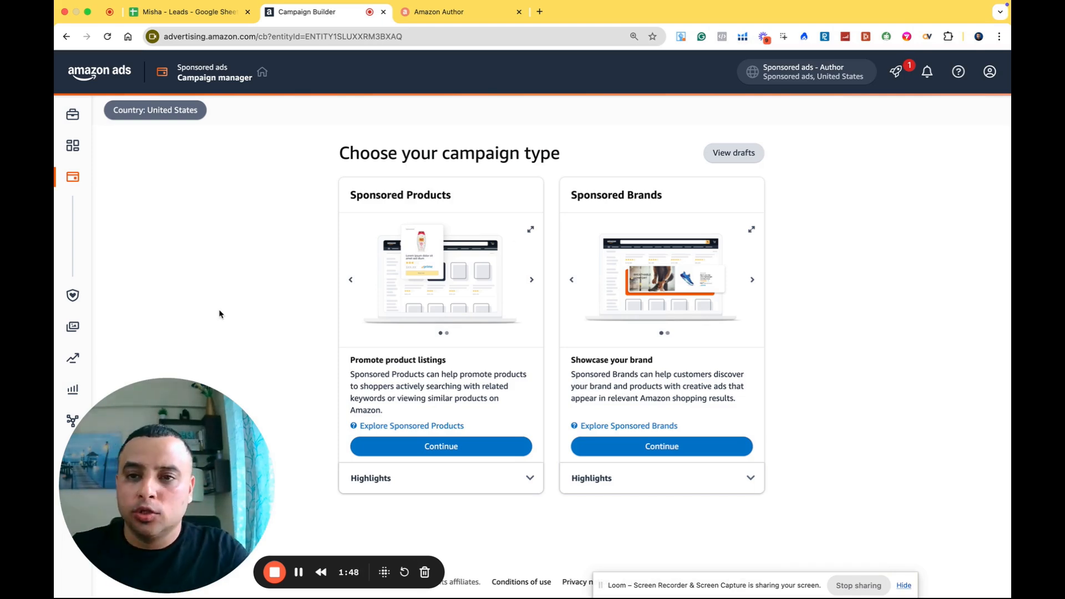
# Step: Open the payment settings under sponsored ads billing to view the billing and payment profiles
pyautogui.moveTo(166, 460); pyautogui.dragTo(264, 460)
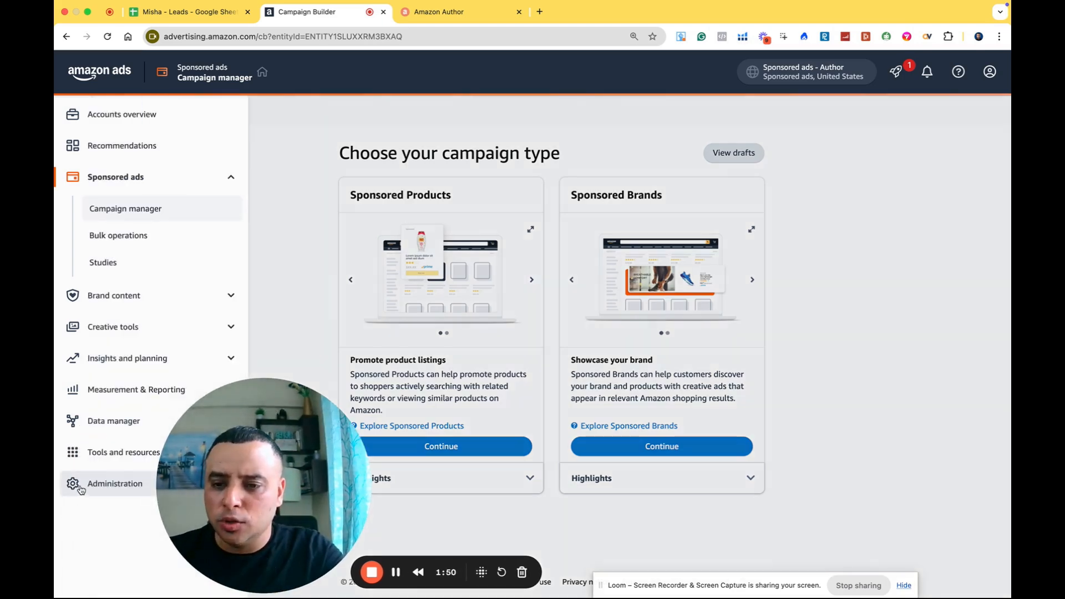
pyautogui.click(74, 483)
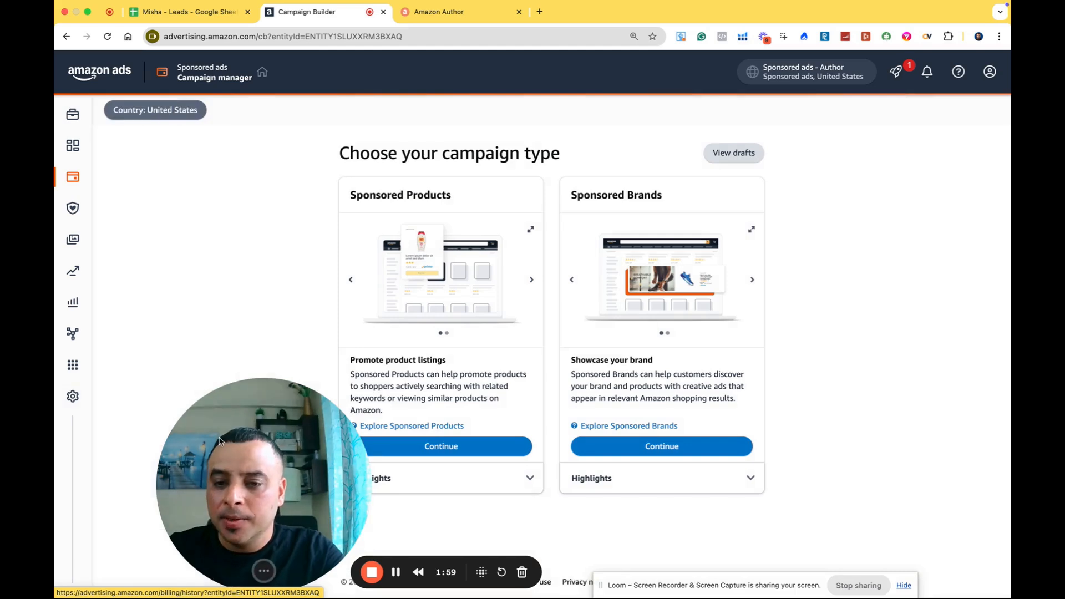
pyautogui.moveTo(239, 488); pyautogui.dragTo(320, 483)
pyautogui.moveTo(55, 407)
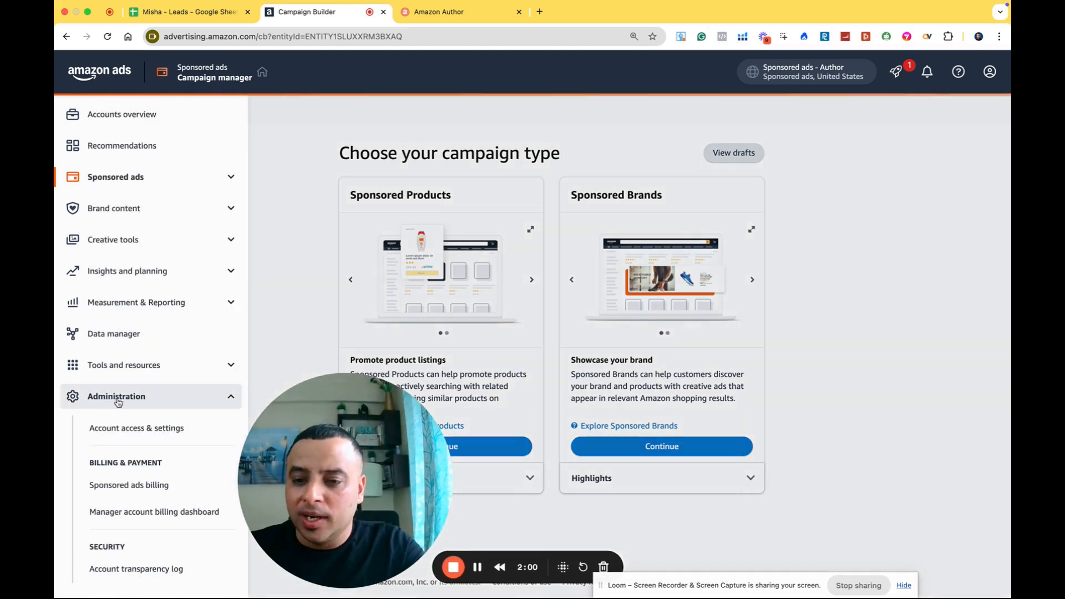
pyautogui.click(127, 488)
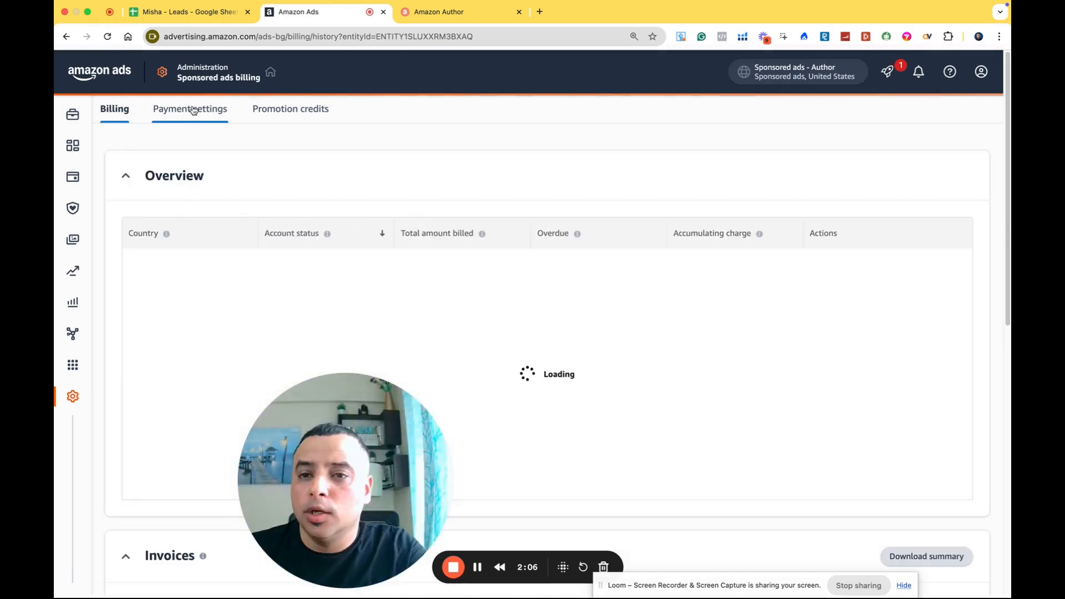
pyautogui.click(190, 109)
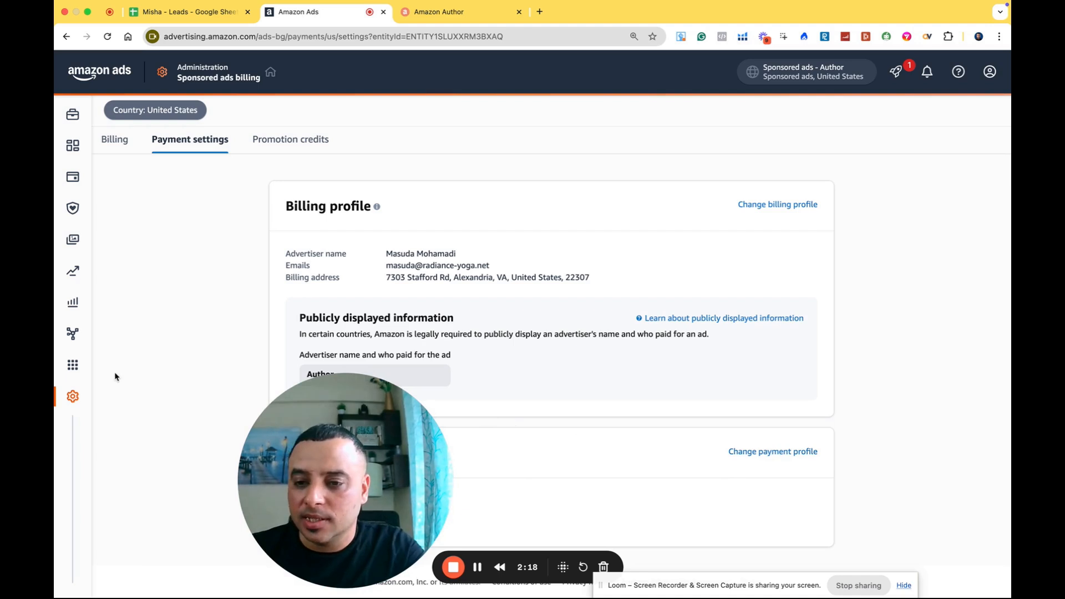
# Step: Open the account's Recommendations page and view the notifications
pyautogui.moveTo(68, 444)
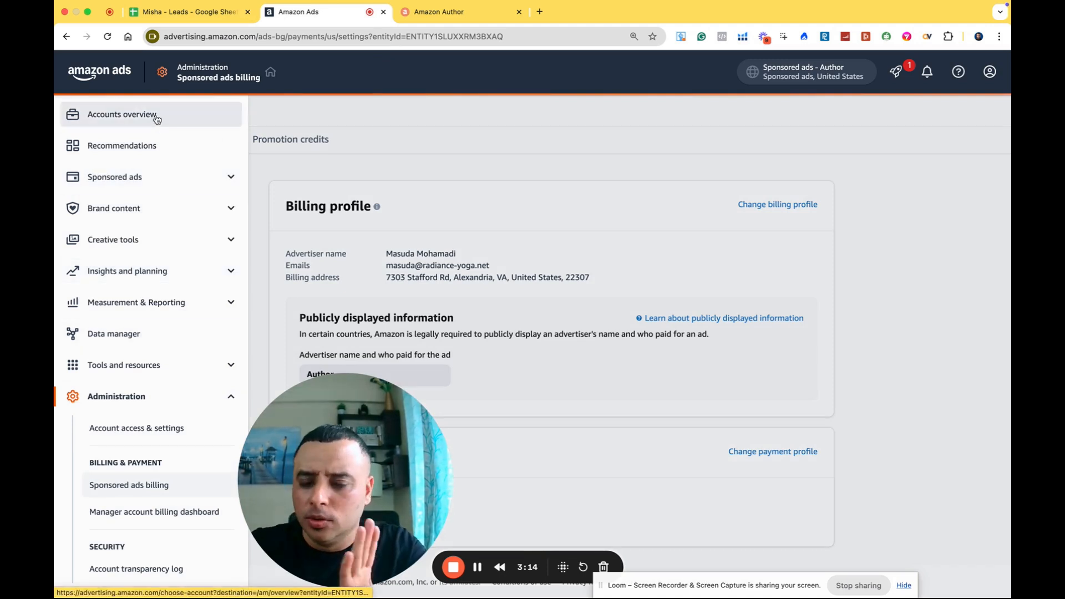
pyautogui.click(166, 148)
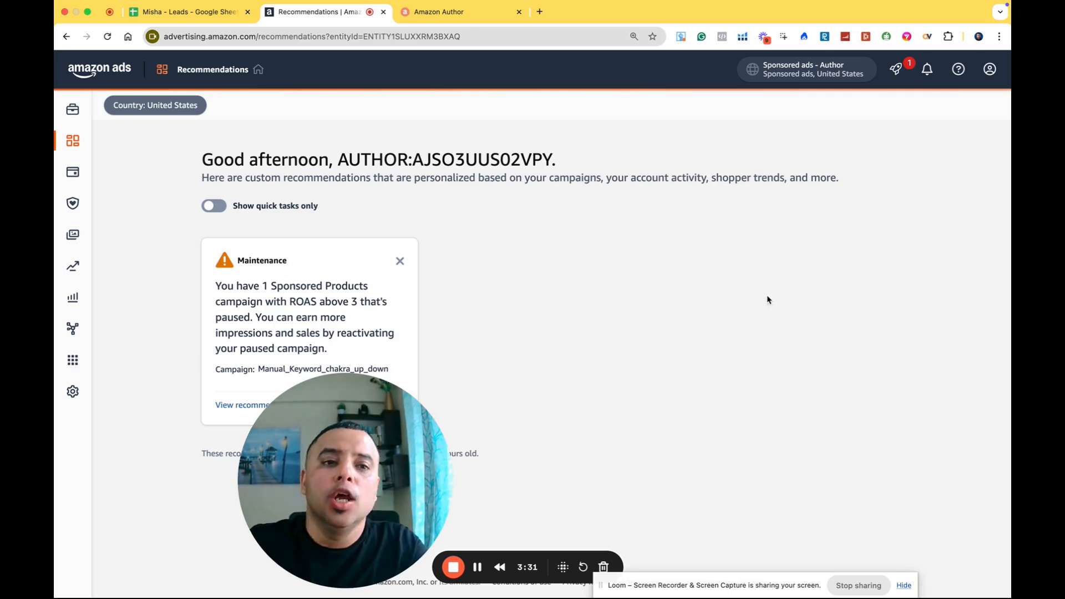
pyautogui.click(927, 71)
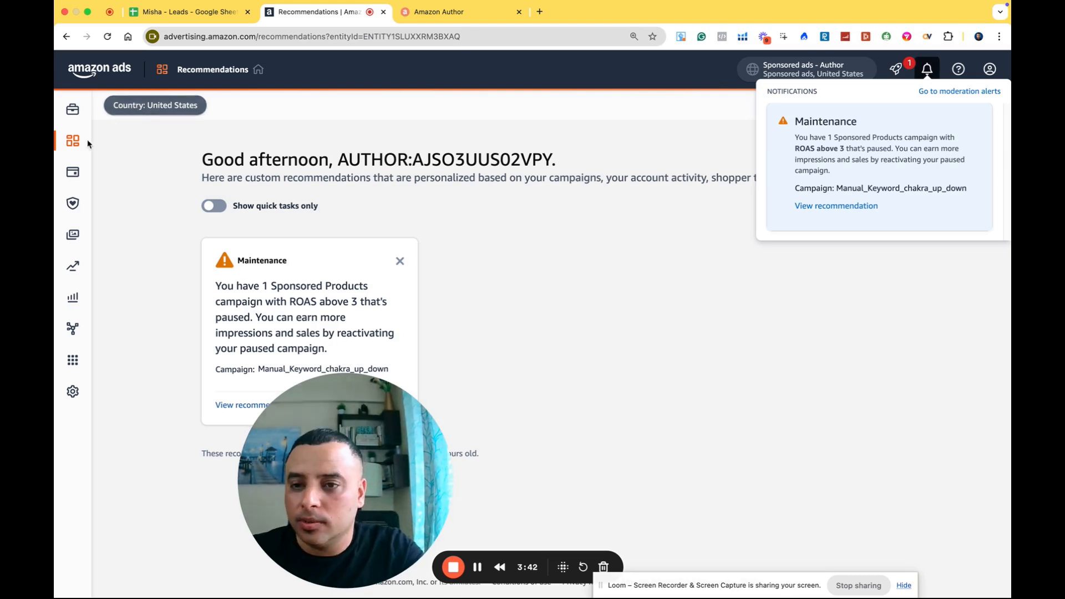
# Step: Open the Campaign manager for sponsored ads
pyautogui.moveTo(80, 150)
pyautogui.click(131, 172)
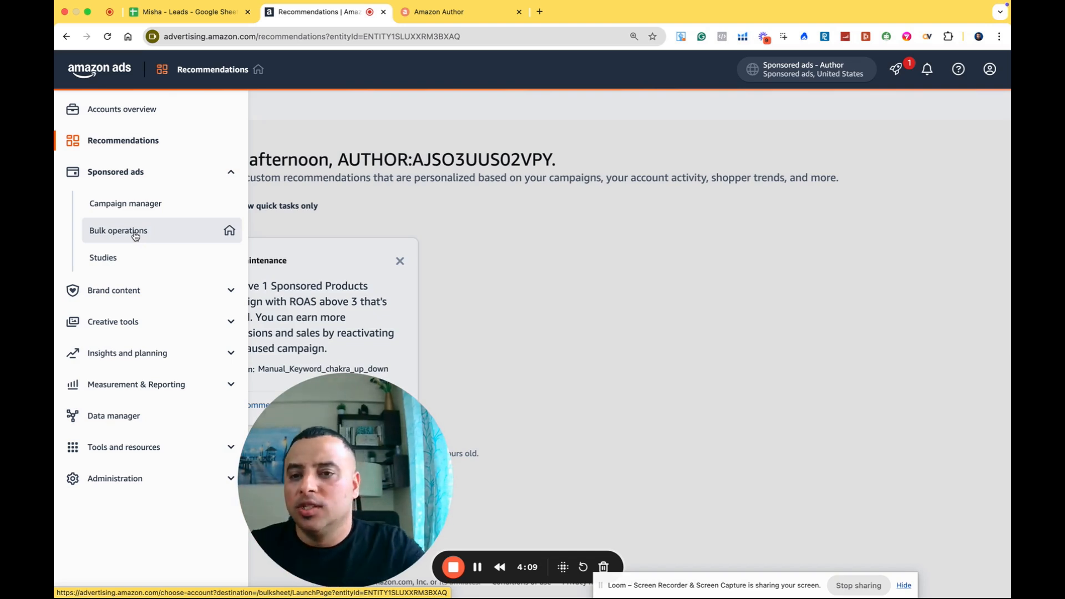
pyautogui.click(145, 205)
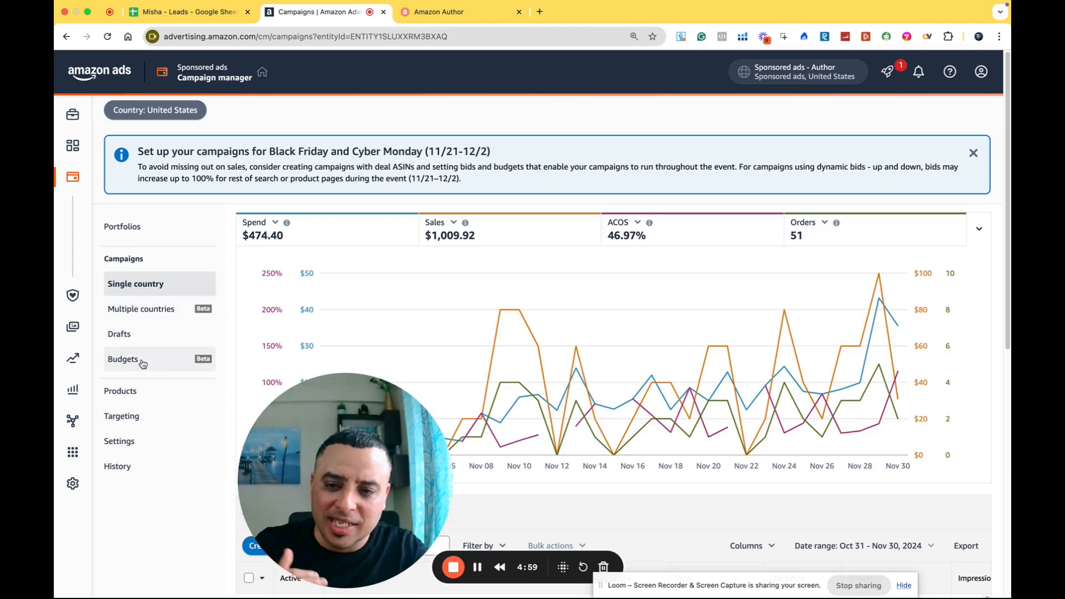
# Step: Examine the options under Brand content, Creative tools, Insights and planning, Measurement & Reporting, and Tools and resources
pyautogui.moveTo(61, 316)
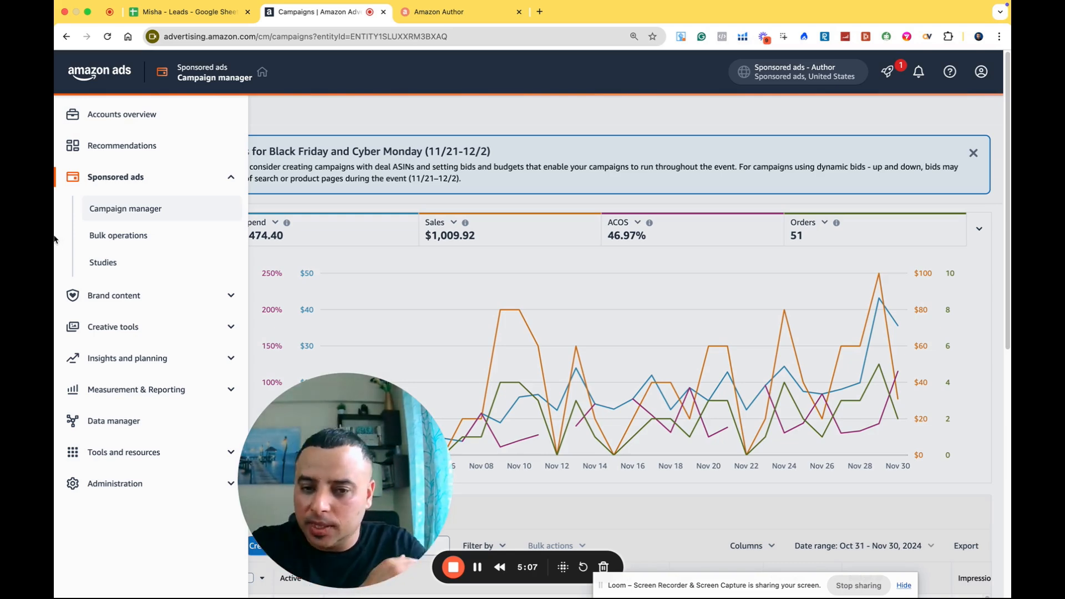
pyautogui.click(168, 307)
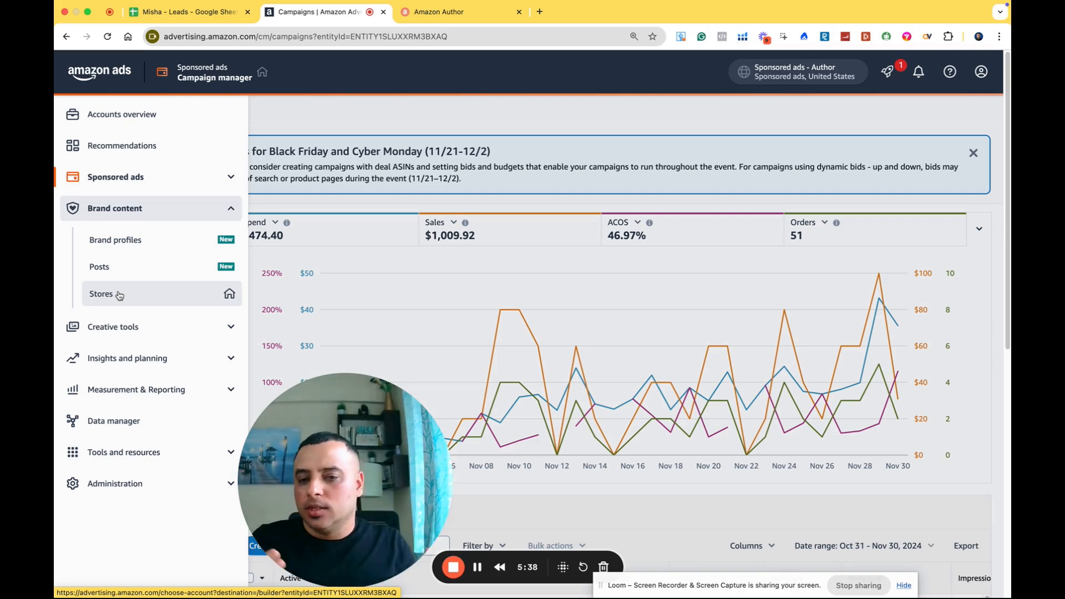
pyautogui.click(148, 328)
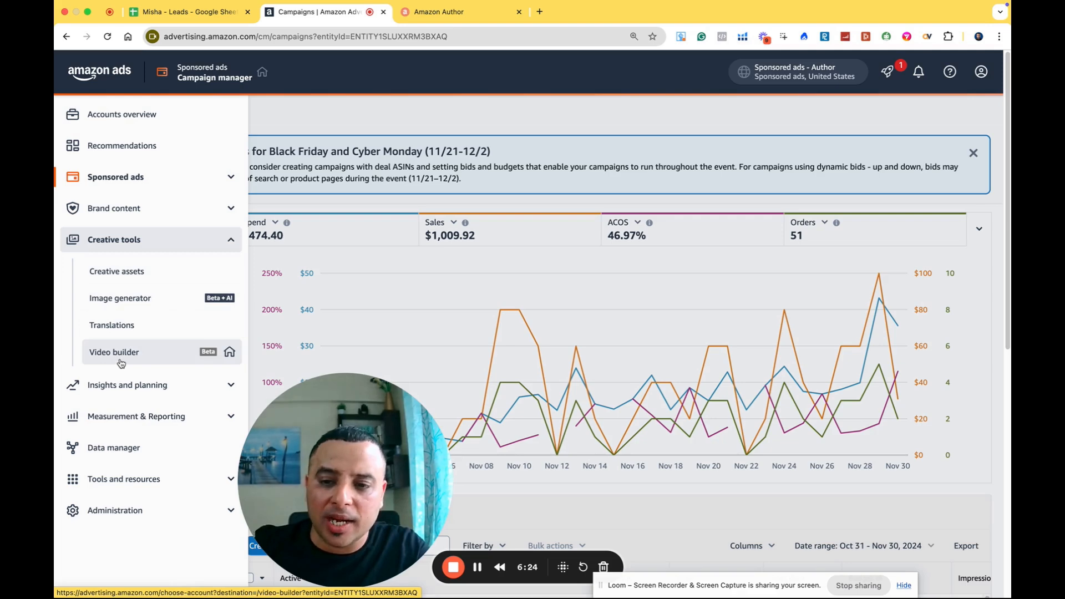
pyautogui.click(166, 388)
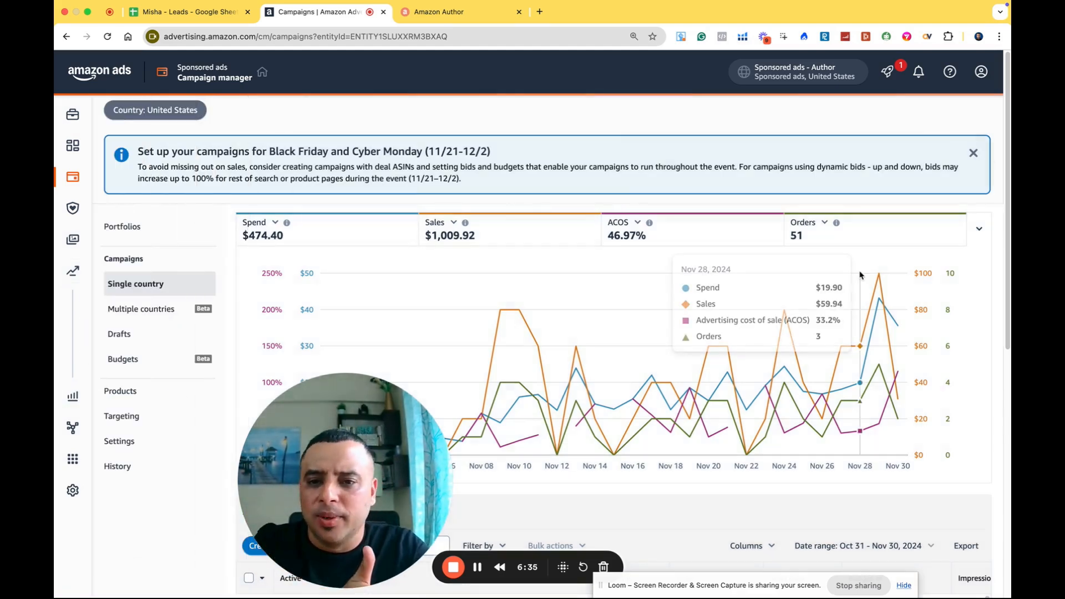
pyautogui.moveTo(153, 299)
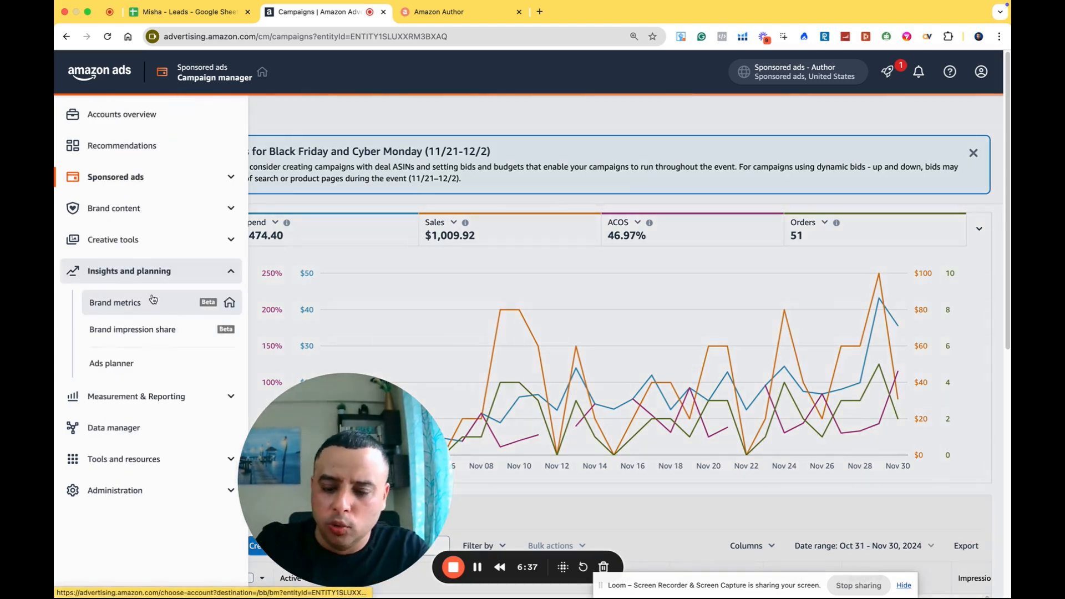
pyautogui.click(145, 405)
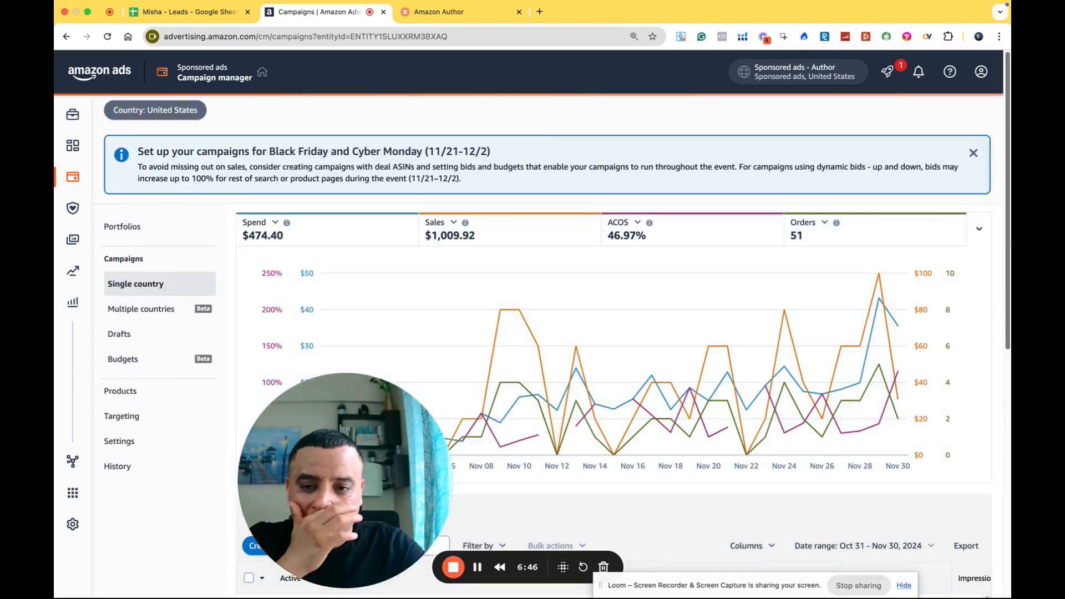
pyautogui.moveTo(426, 328)
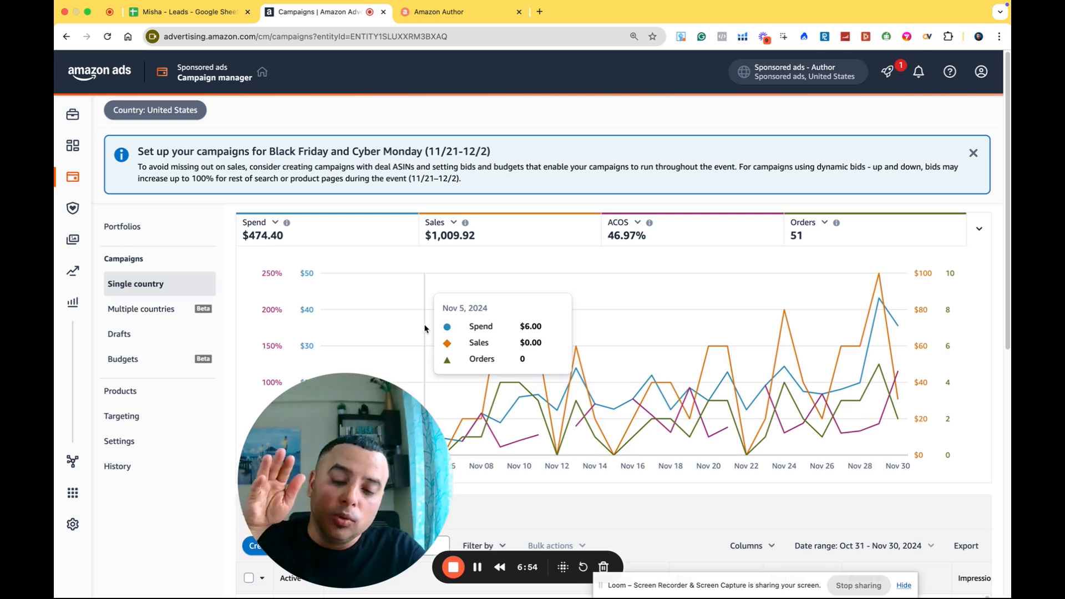
pyautogui.moveTo(89, 383)
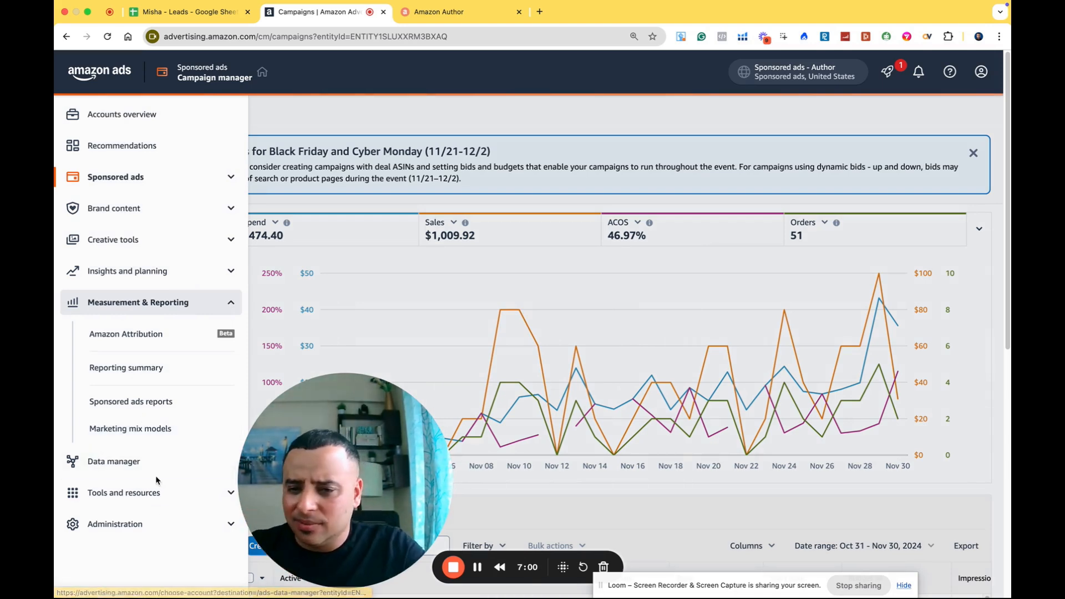
pyautogui.click(162, 497)
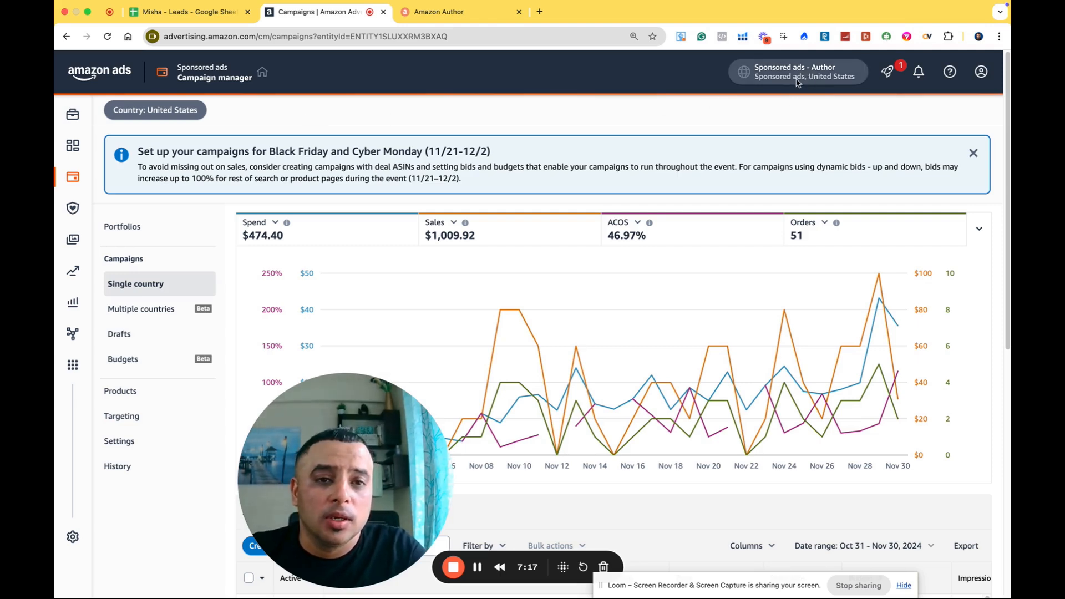
# Step: Review the What's new announcement, the help resources and the account options, closing each one
pyautogui.click(889, 74)
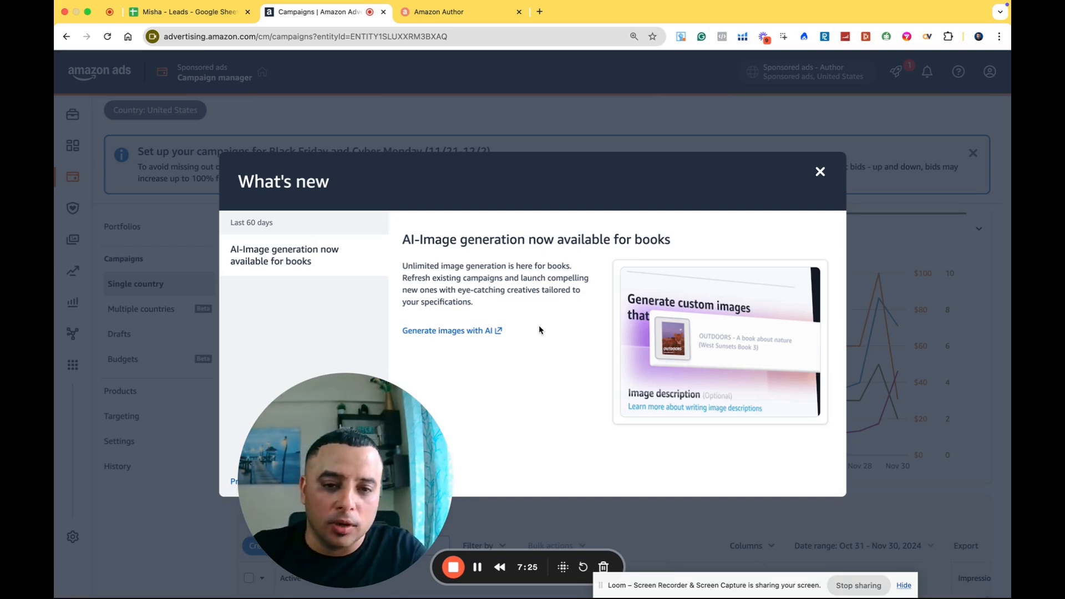
pyautogui.click(822, 173)
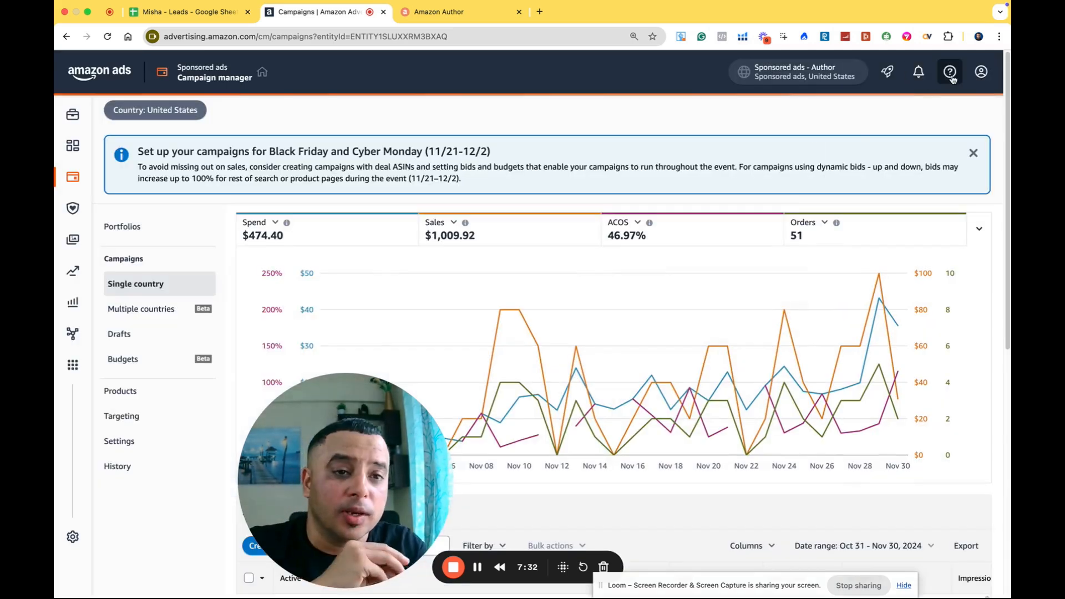
pyautogui.click(951, 78)
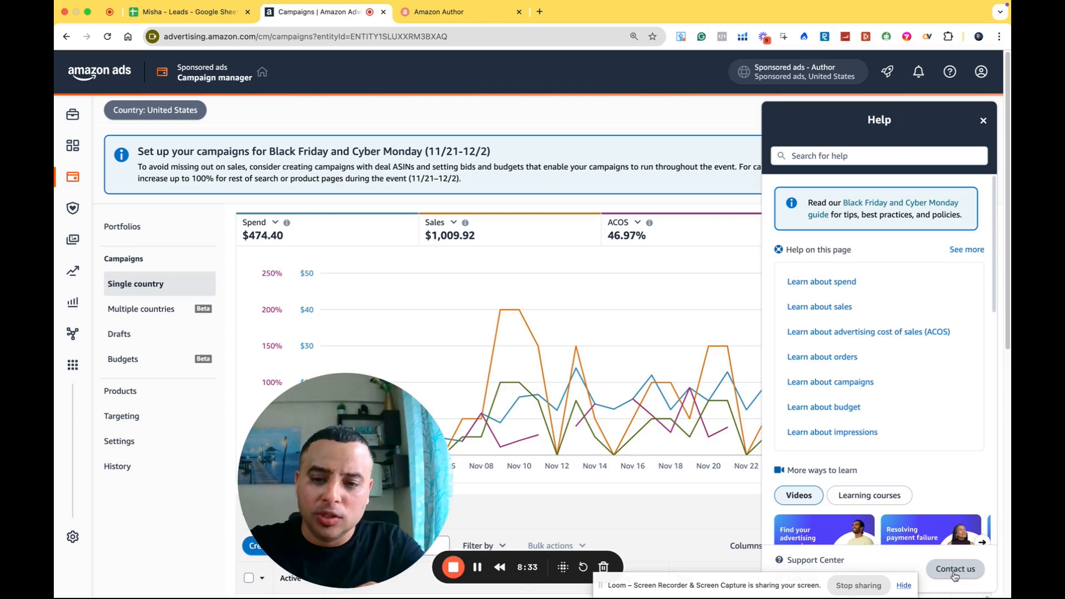
pyautogui.click(980, 72)
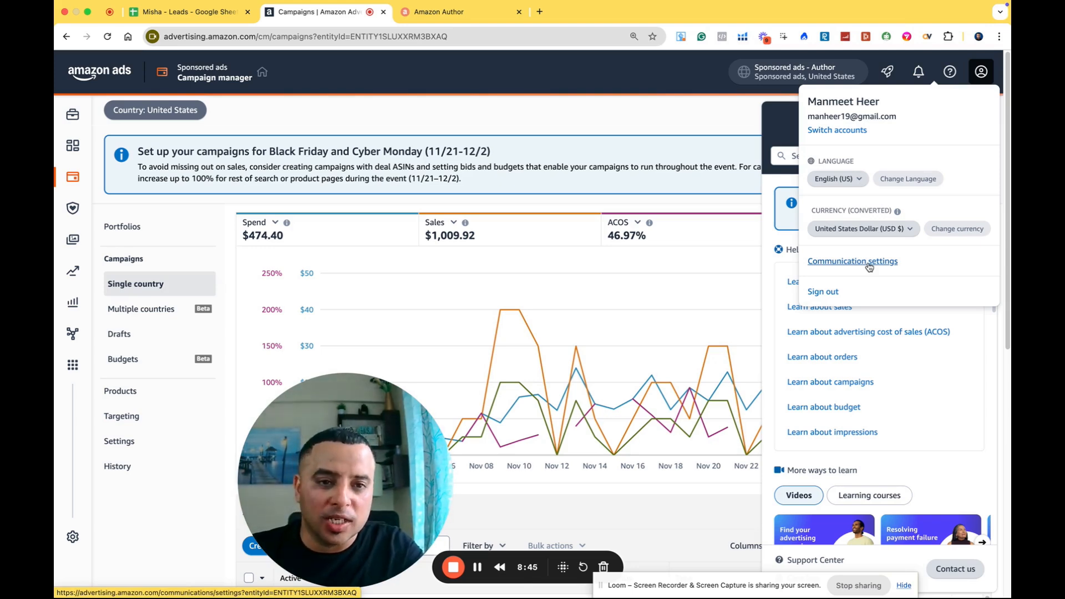
pyautogui.click(574, 117)
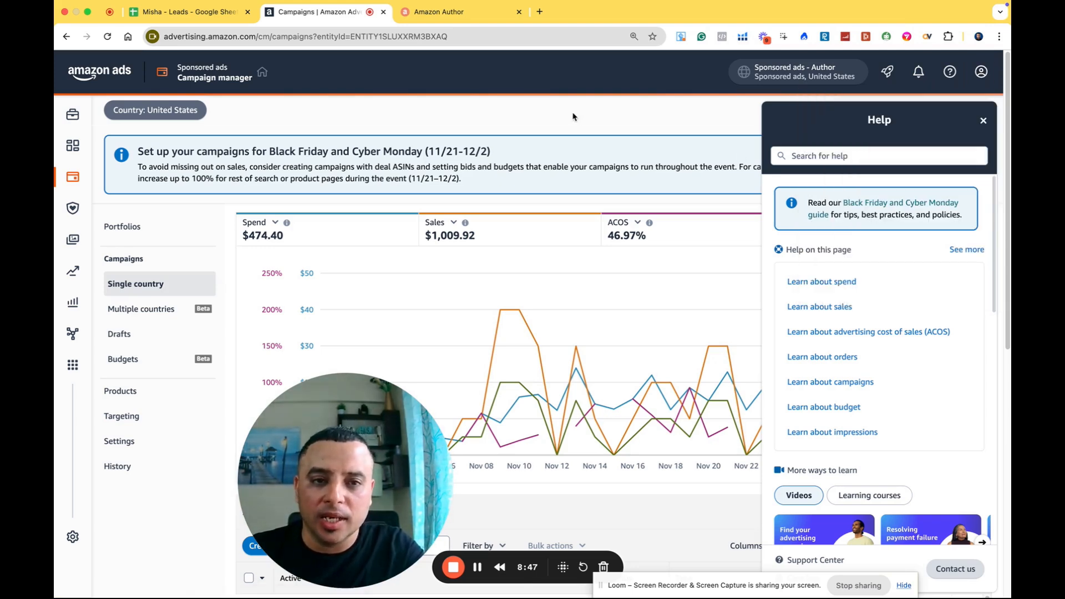
pyautogui.click(981, 120)
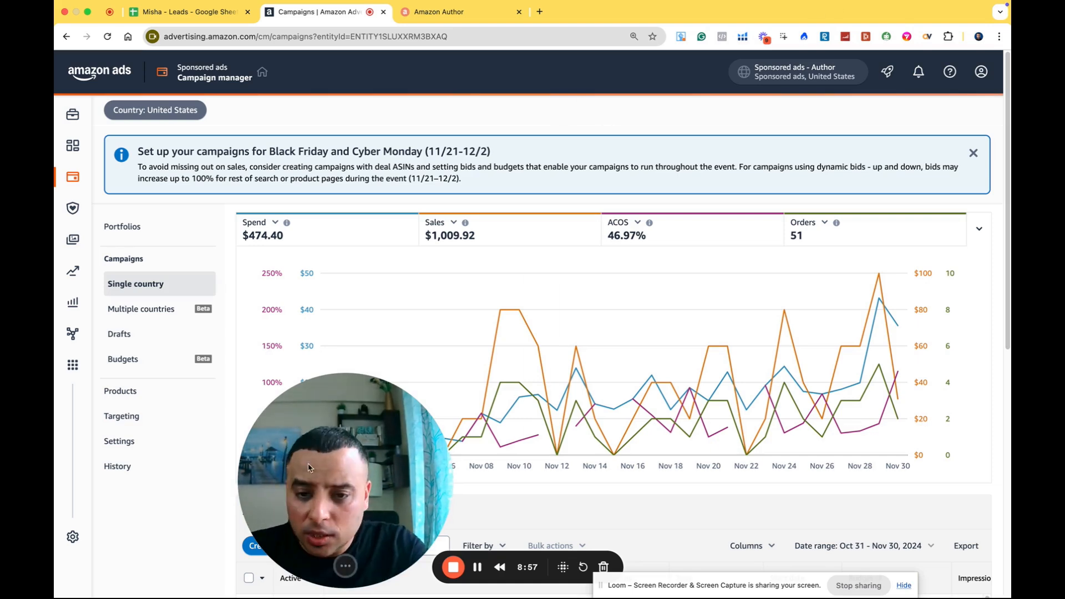
# Step: Start creating a new campaign from the Campaign manager, using the Sponsored Products campaign type
pyautogui.moveTo(308, 467); pyautogui.dragTo(129, 473)
pyautogui.scroll(-2, 1007, 260)
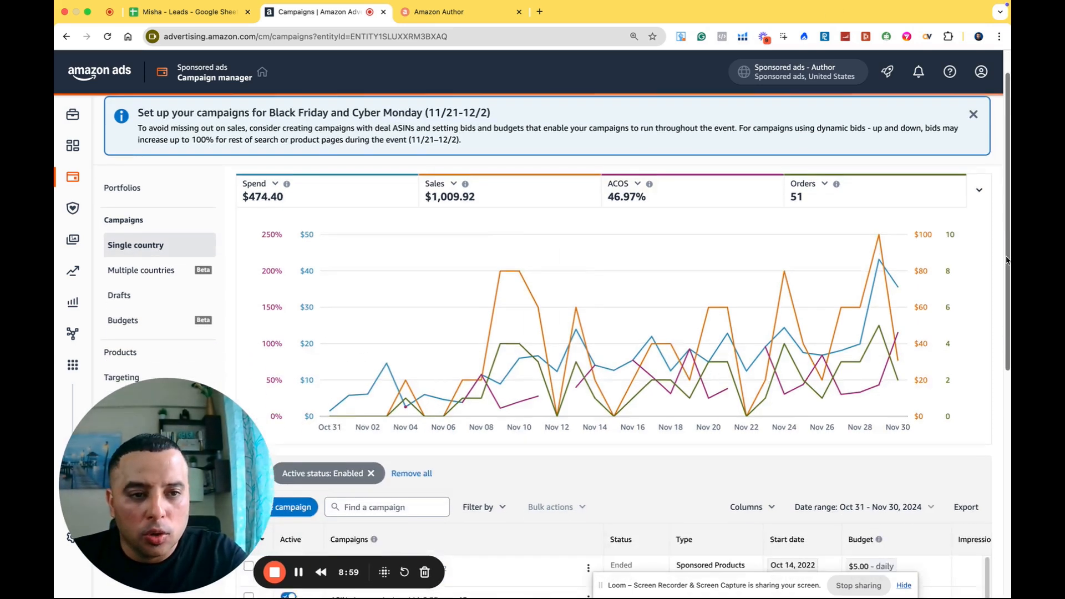
pyautogui.scroll(-3, 1007, 259)
pyautogui.click(290, 390)
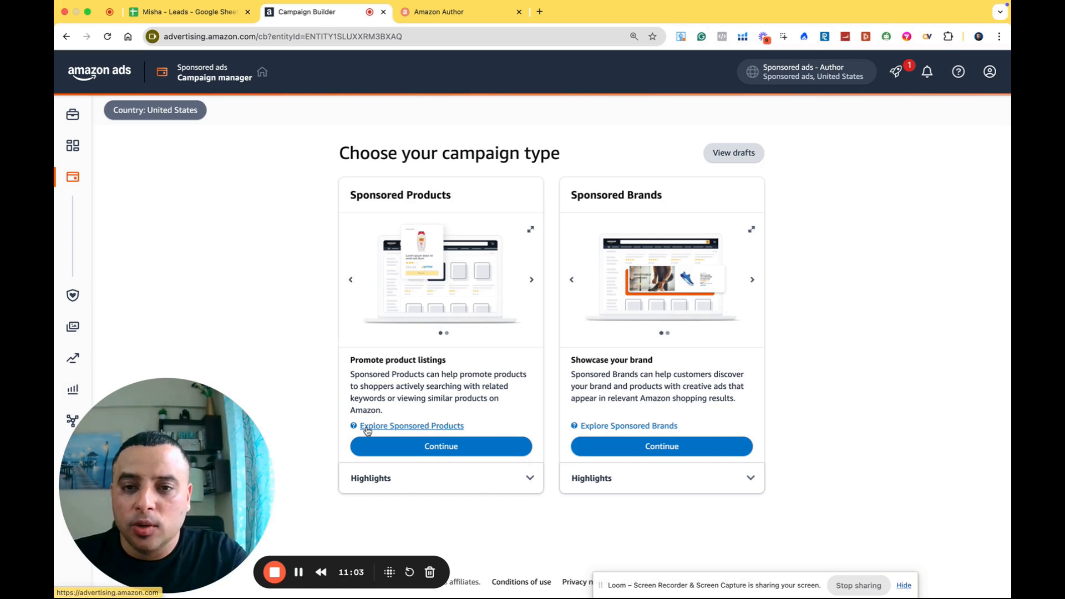
pyautogui.click(420, 447)
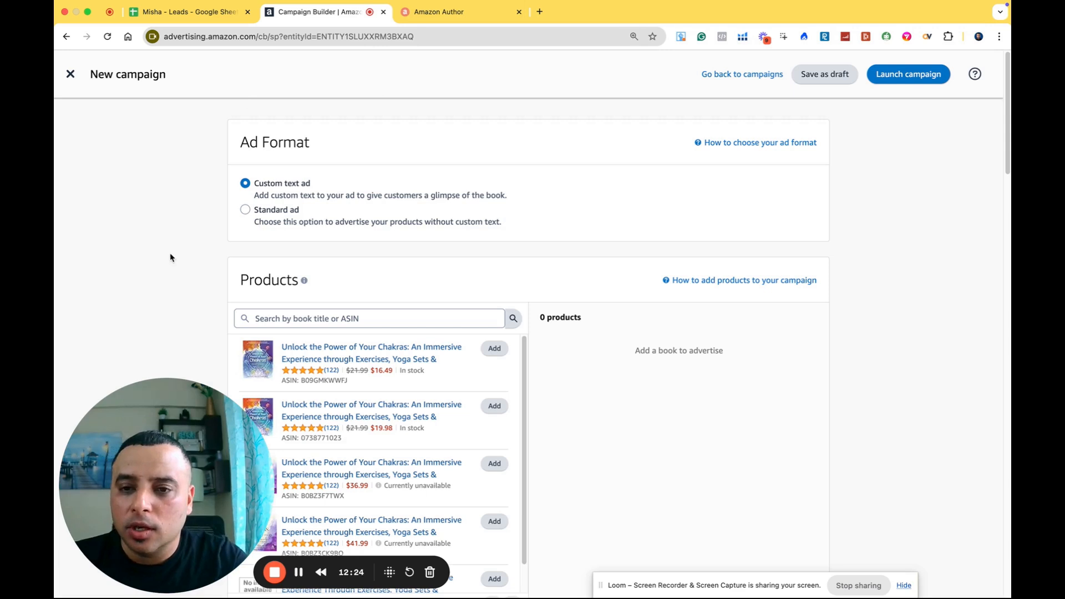
# Step: Compare the Standard ad and Custom text ad formats, keep Custom text ad, and look through the form down to Campaign bidding strategy
pyautogui.click(245, 212)
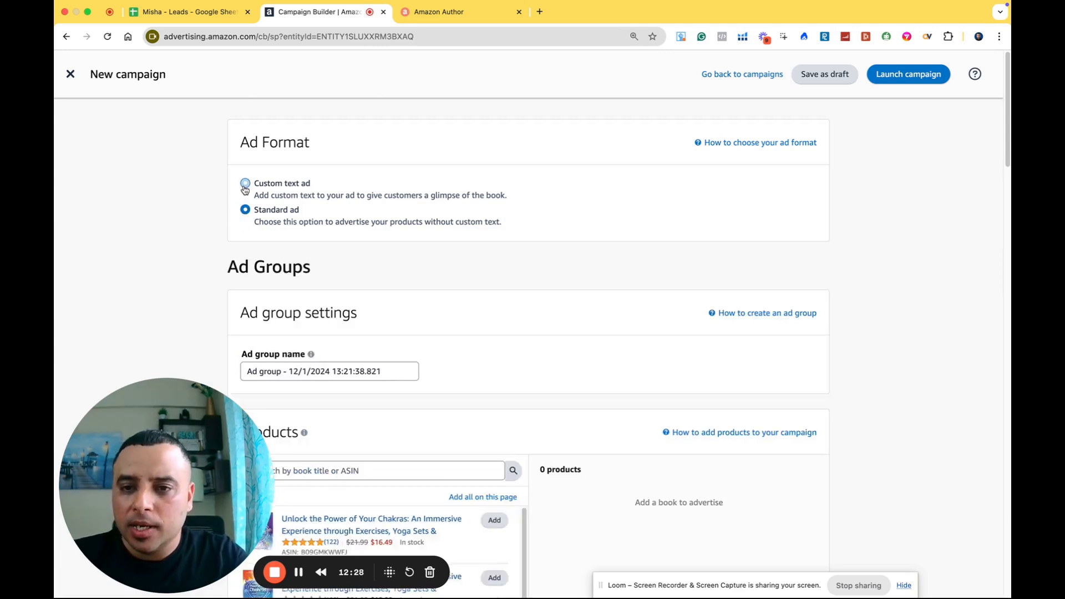
pyautogui.click(245, 184)
pyautogui.scroll(-12, 583, 297)
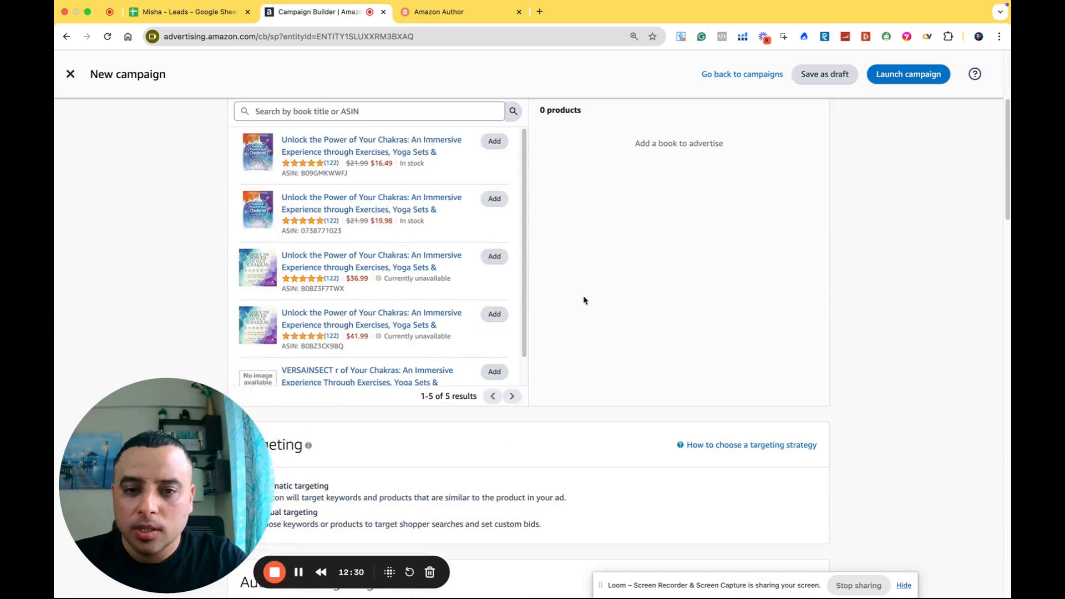
pyautogui.scroll(-3, 584, 300)
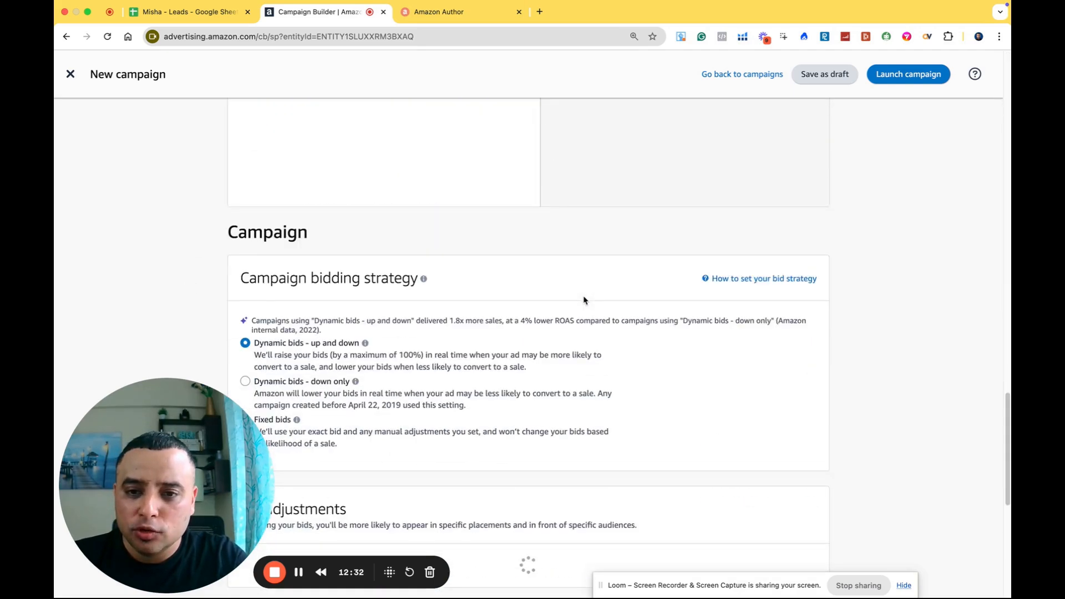
# Step: Add the in-stock edition of Unlock the Power of Your Chakras with ASIN B09GMKWWFJ to the campaign's products
pyautogui.scroll(10, 585, 297)
pyautogui.scroll(2, 366, 316)
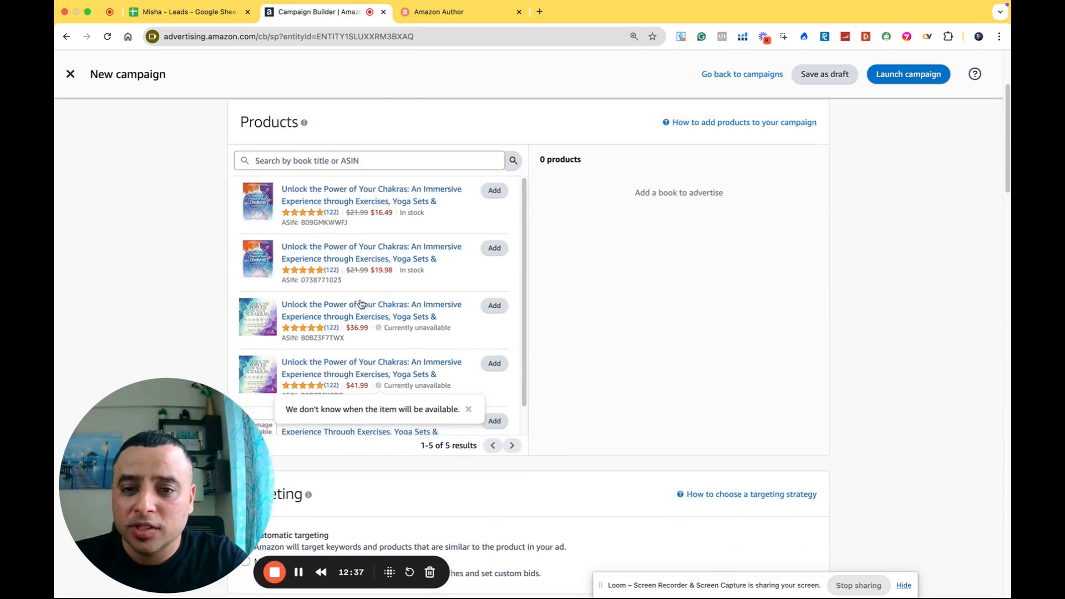
pyautogui.click(495, 188)
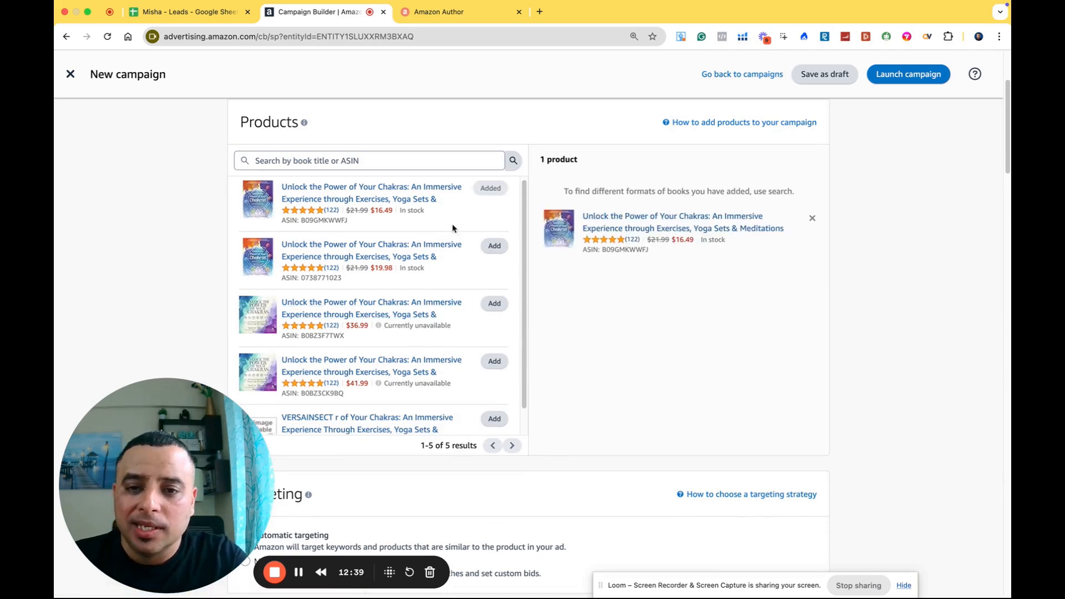
# Step: Examine the Creative section's custom text field and the ad preview for the added book
pyautogui.scroll(-8, 586, 332)
pyautogui.scroll(-15, 588, 334)
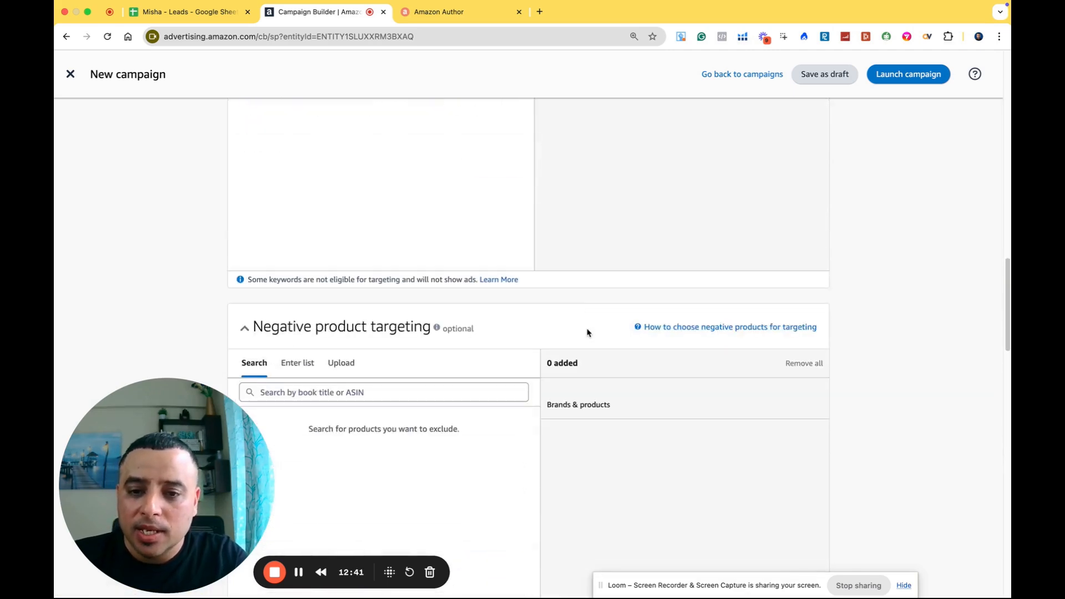
pyautogui.click(296, 206)
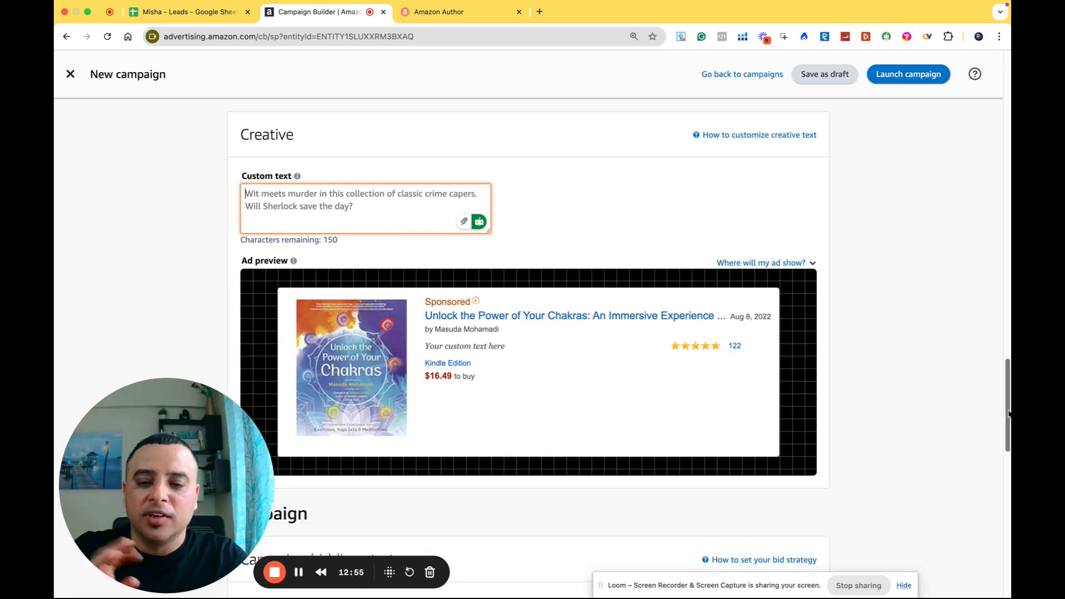
# Step: Change the ad format to Standard ad and review the Products section with the added book
pyautogui.moveTo(1007, 413); pyautogui.dragTo(1007, 119)
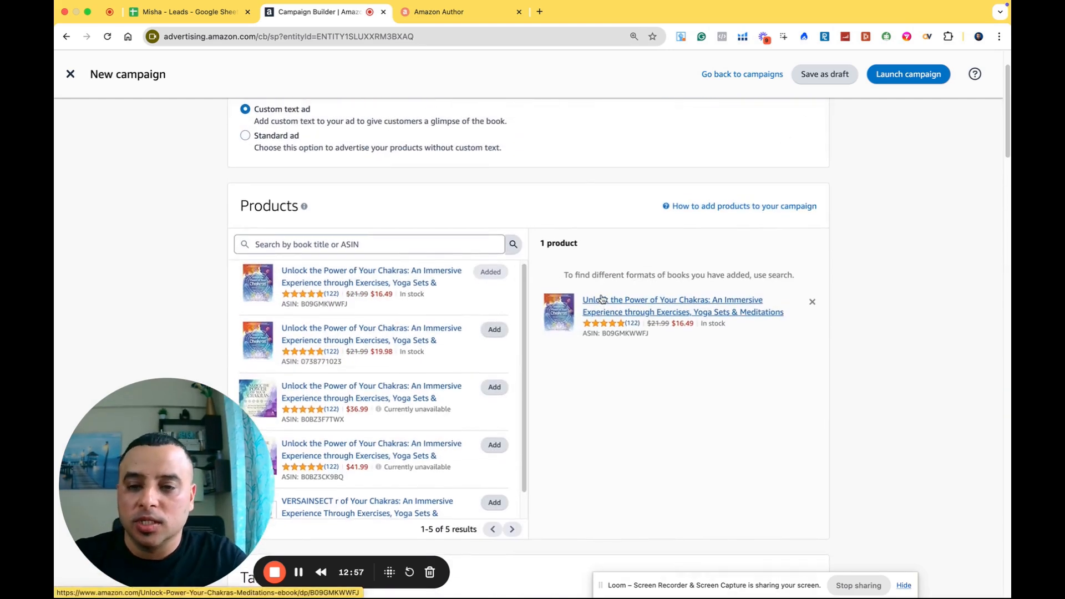
pyautogui.scroll(-5, 571, 283)
pyautogui.scroll(6, 533, 280)
pyautogui.click(265, 220)
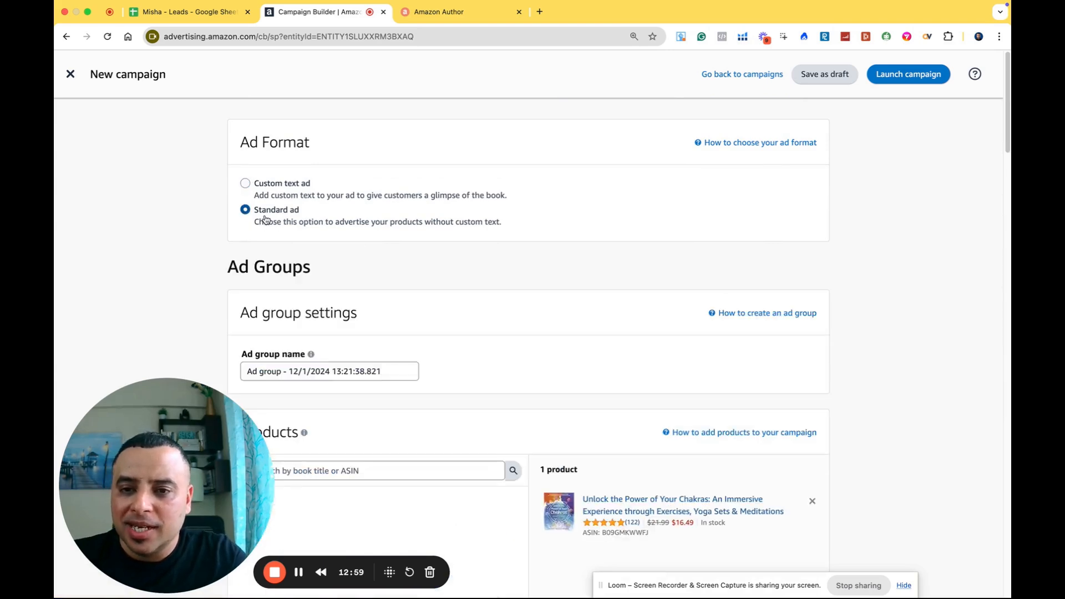
pyautogui.scroll(-4, 174, 294)
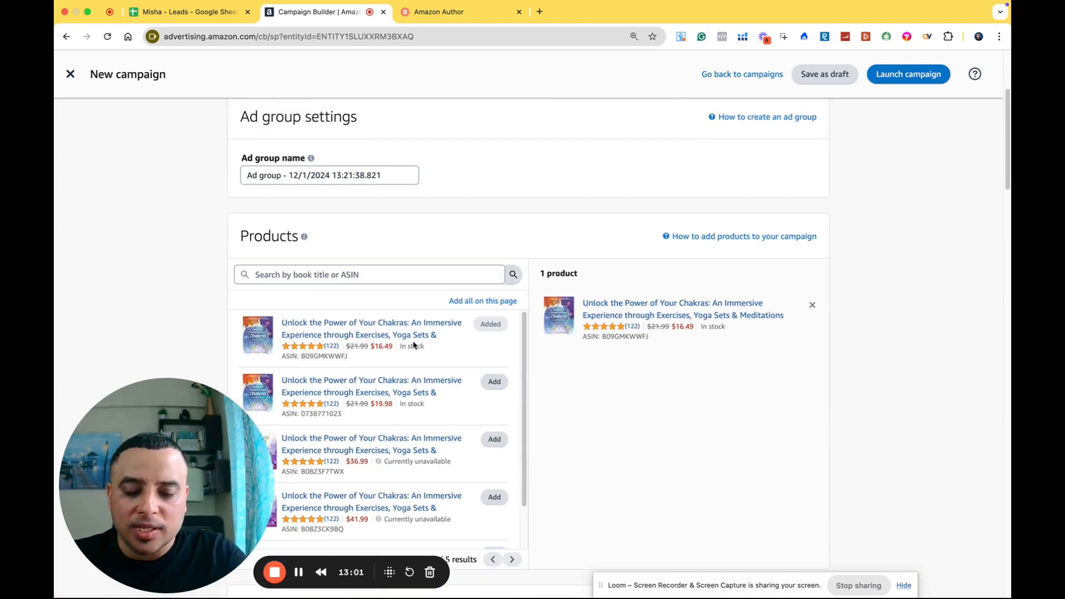
pyautogui.scroll(-4, 225, 340)
# Step: Try renaming the ad group to Ad 1 and undo the rename
pyautogui.scroll(6, 225, 340)
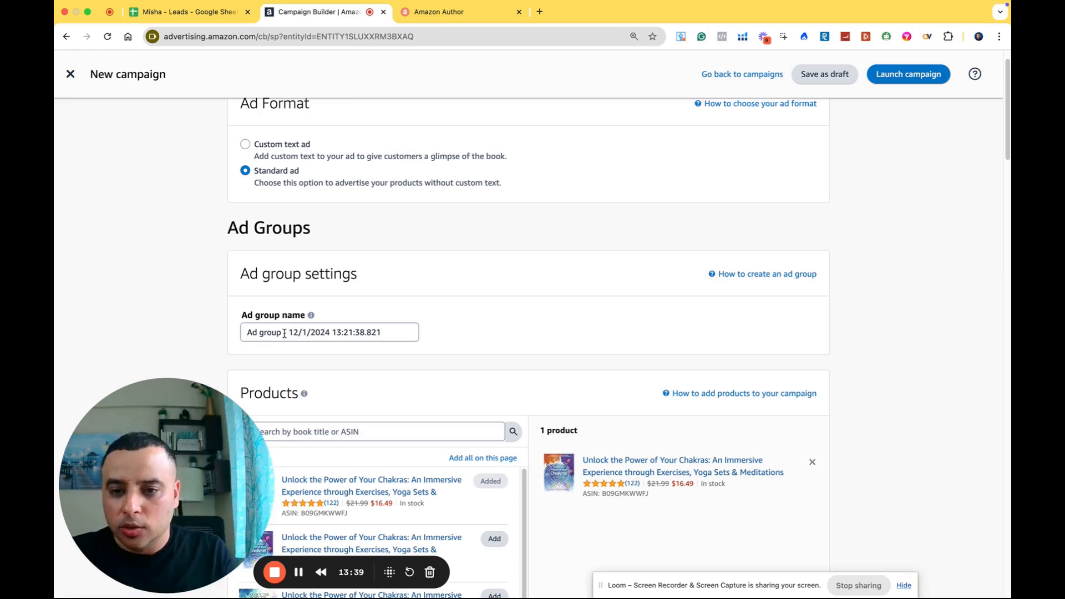
pyautogui.click(285, 333)
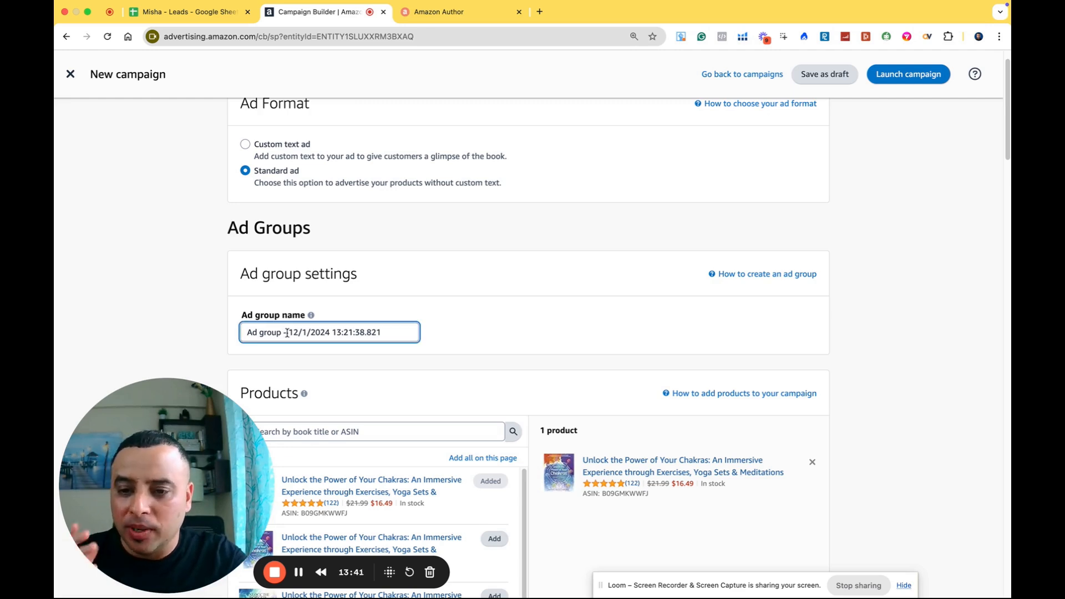
pyautogui.tripleClick(287, 332)
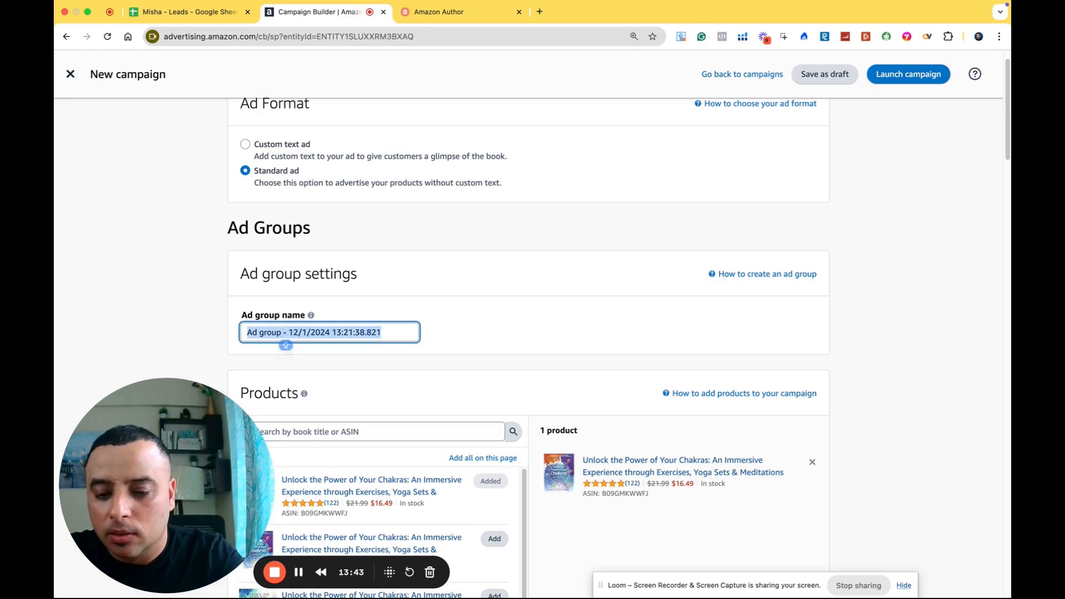
pyautogui.write('Ad 1')
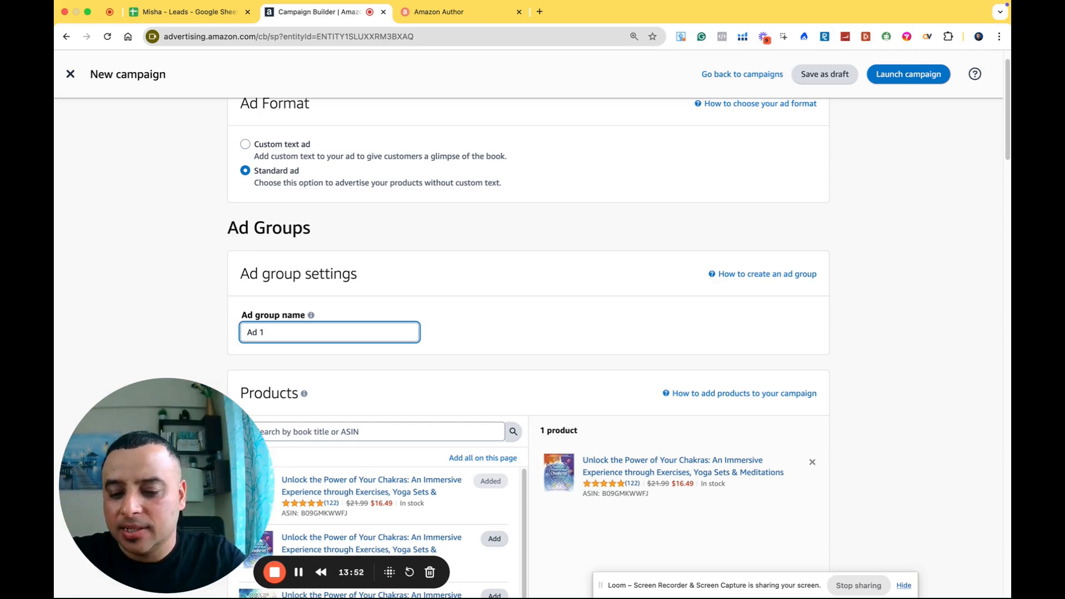
pyautogui.press('super+z')
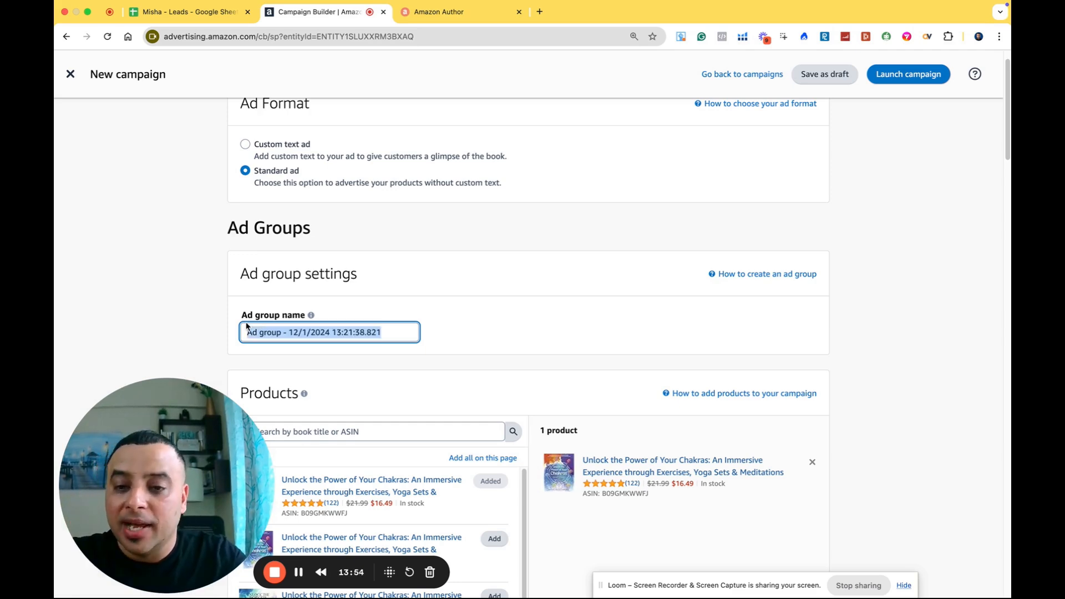
pyautogui.click(198, 325)
# Step: Review the Targeting options, keep Automatic targeting, and set its default bid to $0.45
pyautogui.scroll(-3, 138, 316)
pyautogui.scroll(-12, 556, 388)
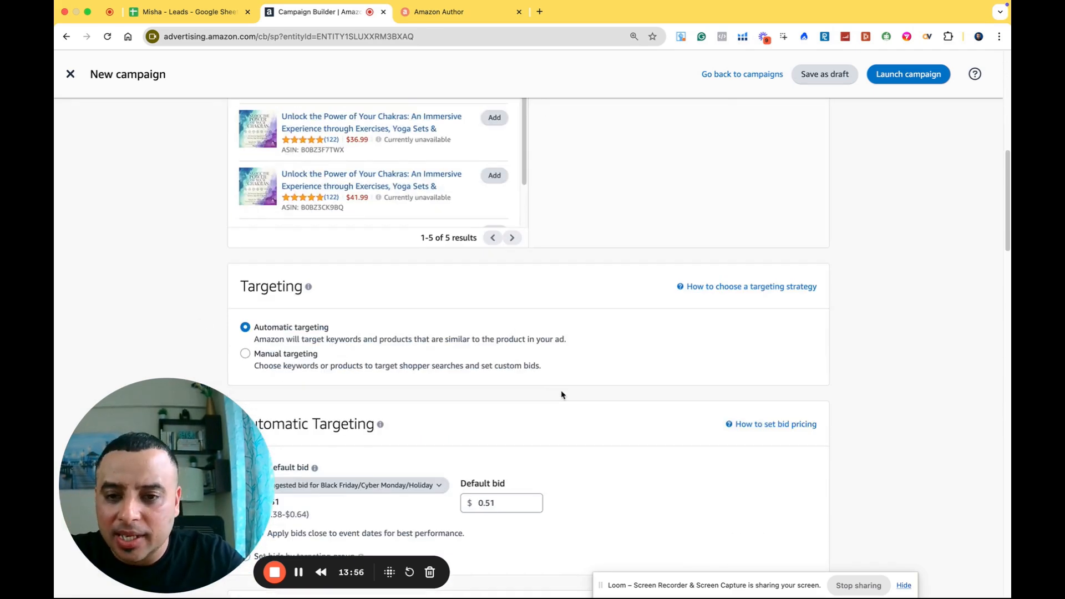
pyautogui.scroll(3, 555, 396)
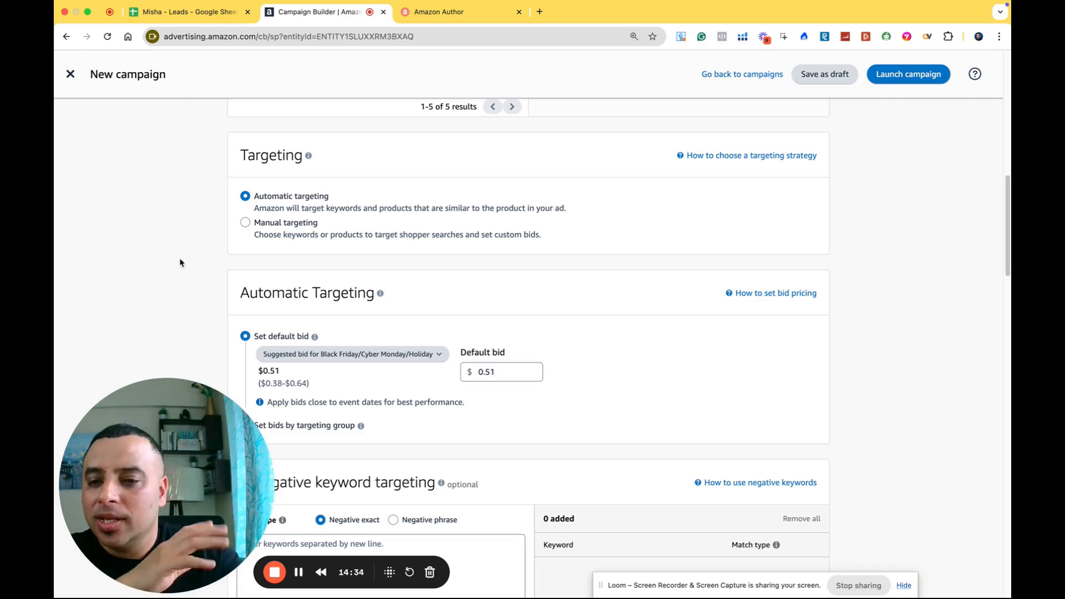
pyautogui.scroll(-2, 181, 261)
pyautogui.scroll(1, 174, 316)
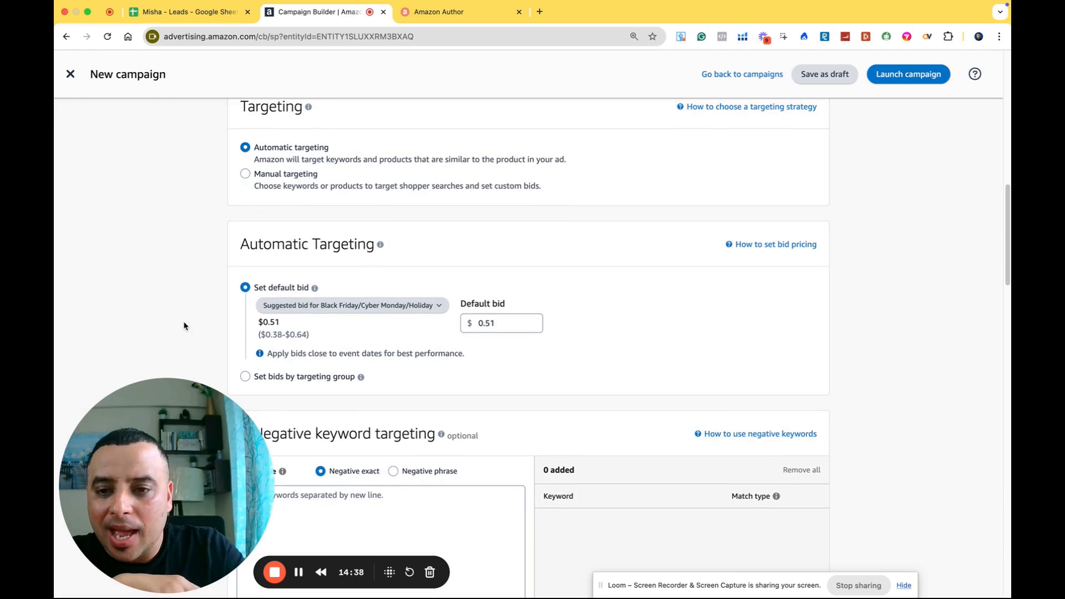
pyautogui.scroll(-2, 183, 325)
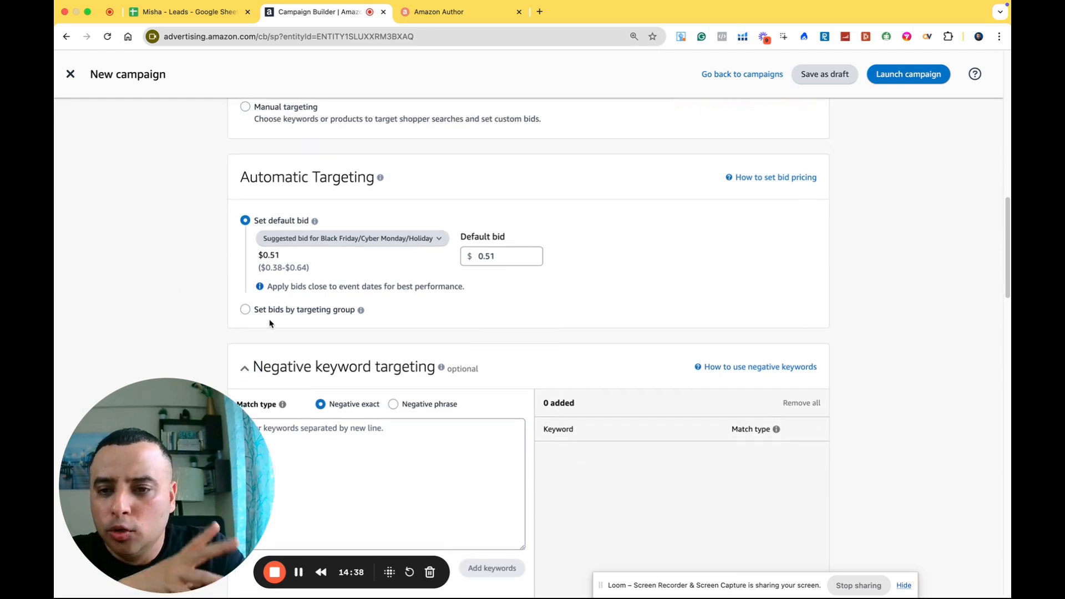
pyautogui.click(511, 260)
pyautogui.press('BackSpace')
pyautogui.press('BackSpace')
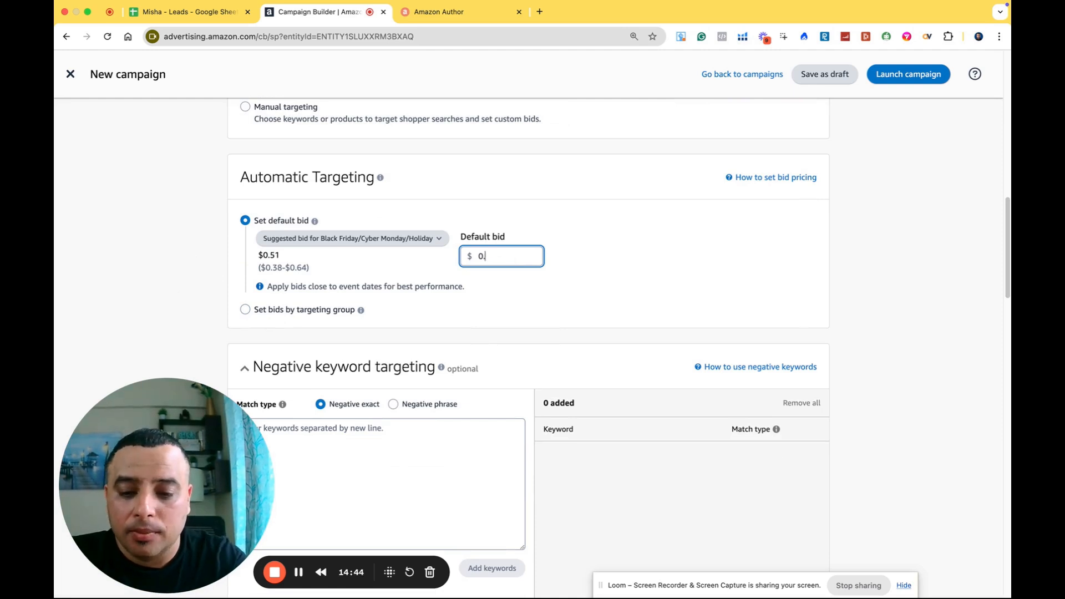
pyautogui.write('45')
pyautogui.click(155, 270)
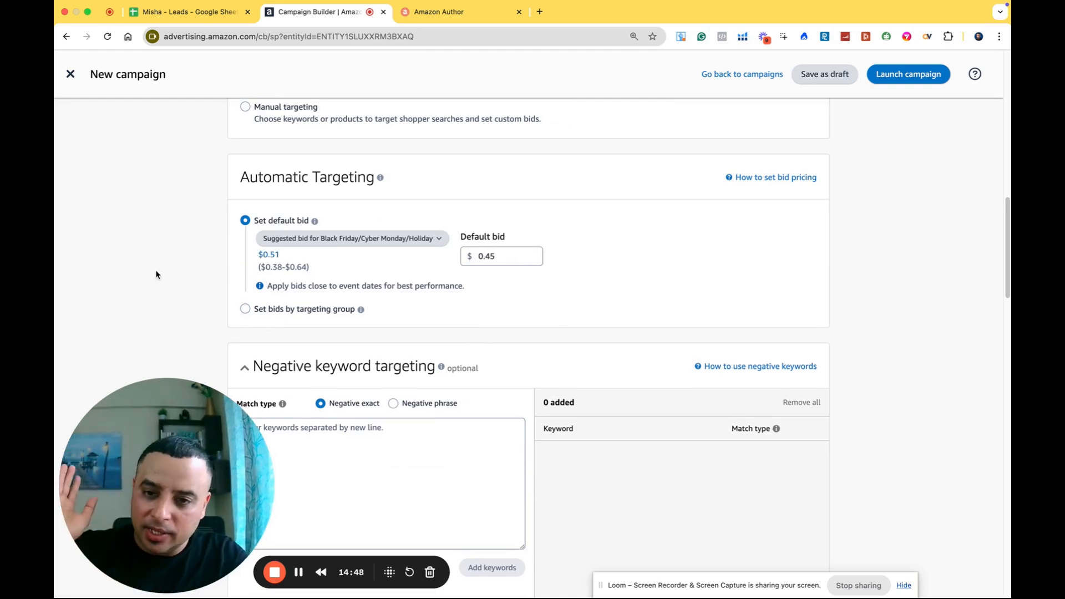
# Step: Examine the bids by targeting group, reading the Loose match, Substitutes and Complements explanations, and return to Set default bid
pyautogui.click(289, 310)
pyautogui.scroll(-1, 188, 313)
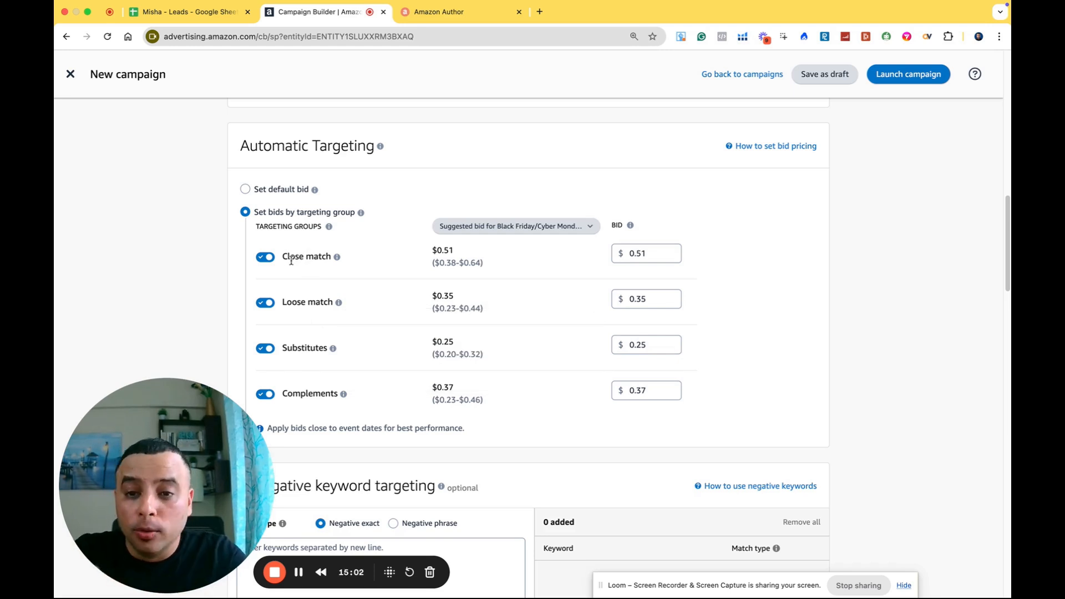
pyautogui.moveTo(340, 309)
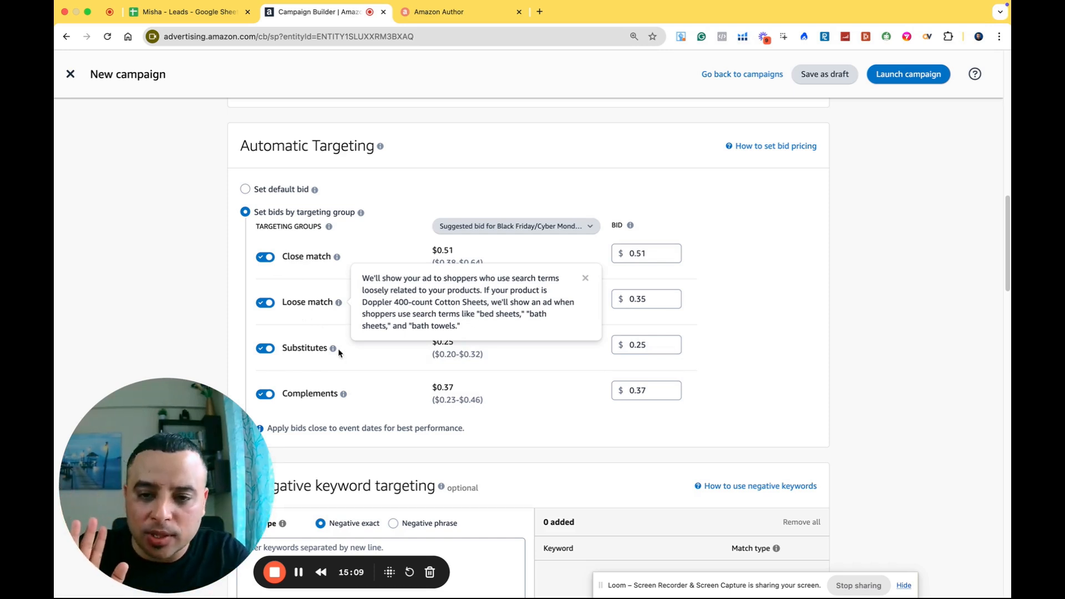
pyautogui.moveTo(333, 353)
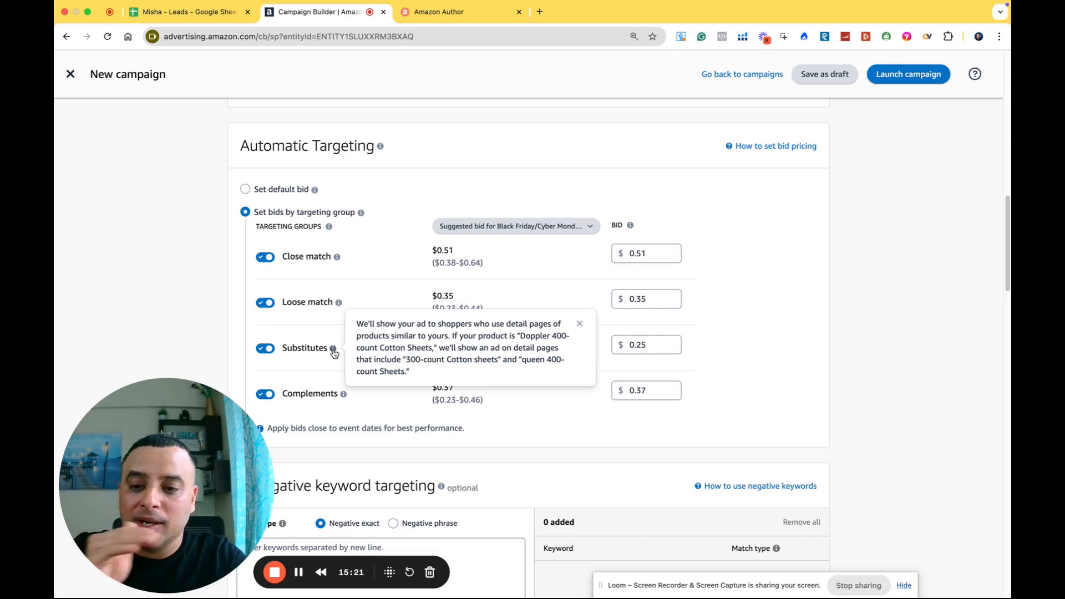
pyautogui.moveTo(344, 394)
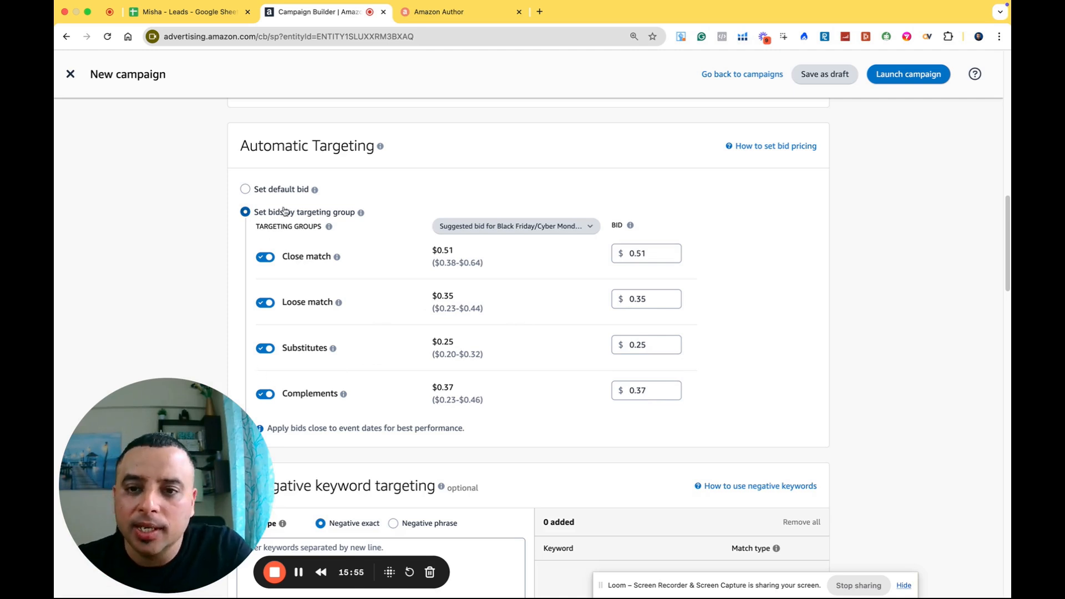
pyautogui.click(278, 191)
# Step: Add kids as a Negative phrase keyword under Negative keyword targeting and remove it from the list again
pyautogui.scroll(-2, 212, 280)
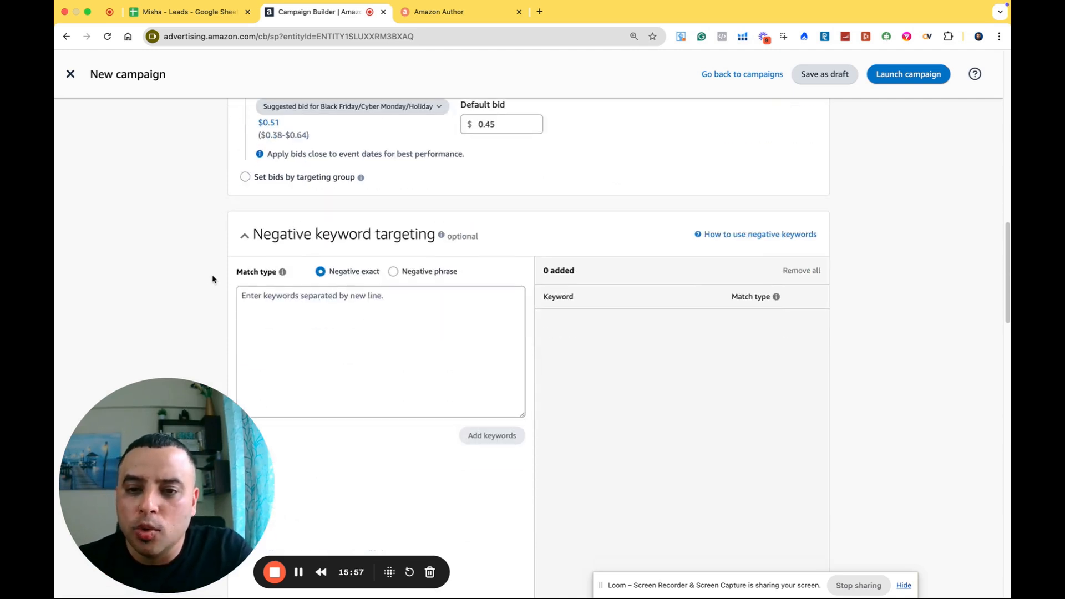
pyautogui.scroll(10, 292, 369)
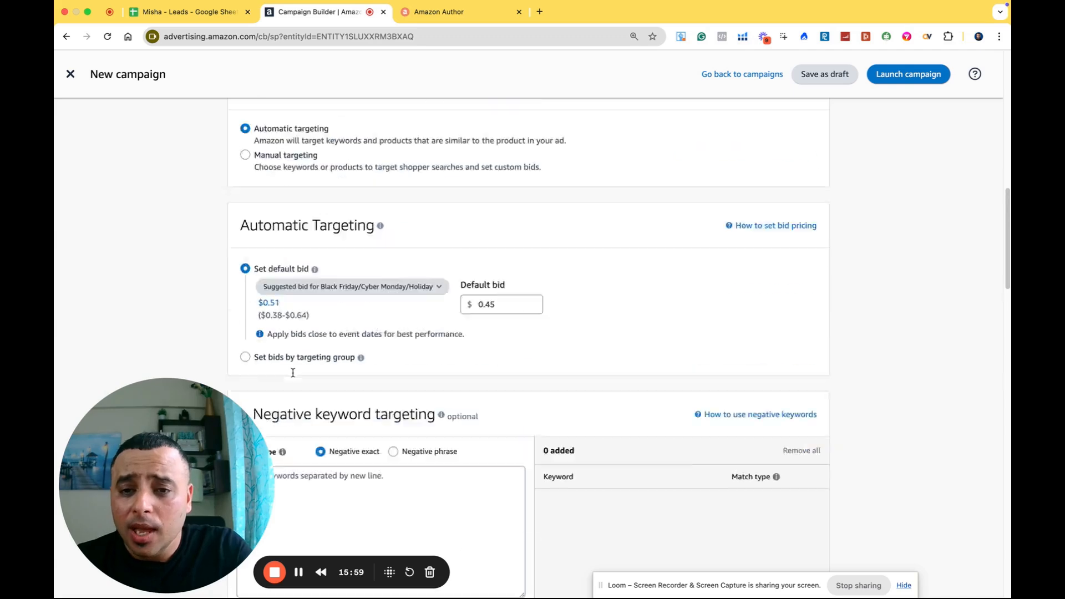
pyautogui.scroll(-5, 294, 376)
pyautogui.scroll(-6, 295, 378)
pyautogui.click(286, 275)
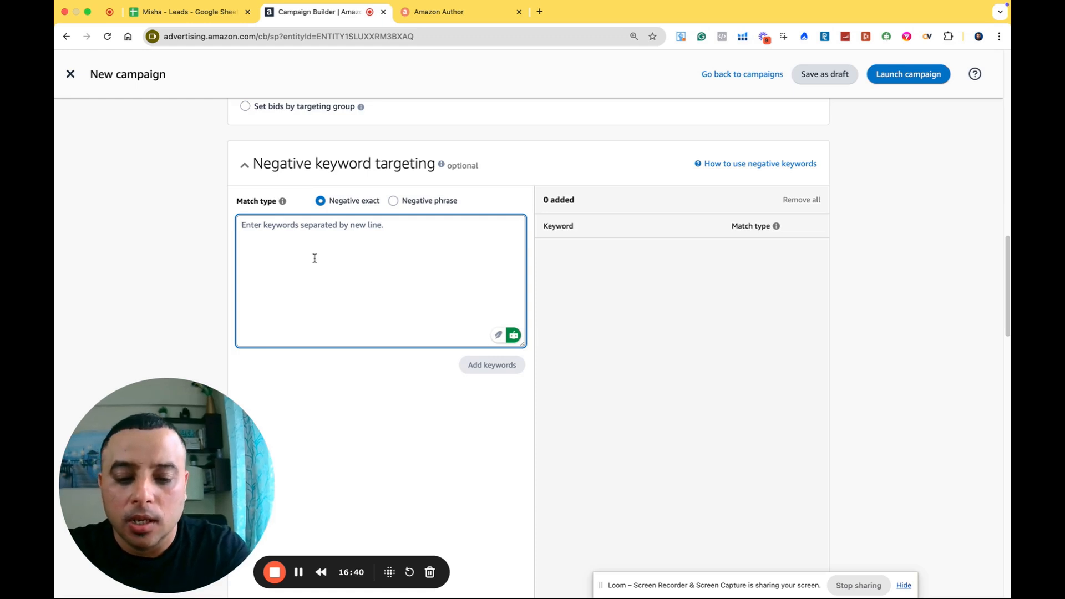
pyautogui.write('kids')
pyautogui.click(422, 206)
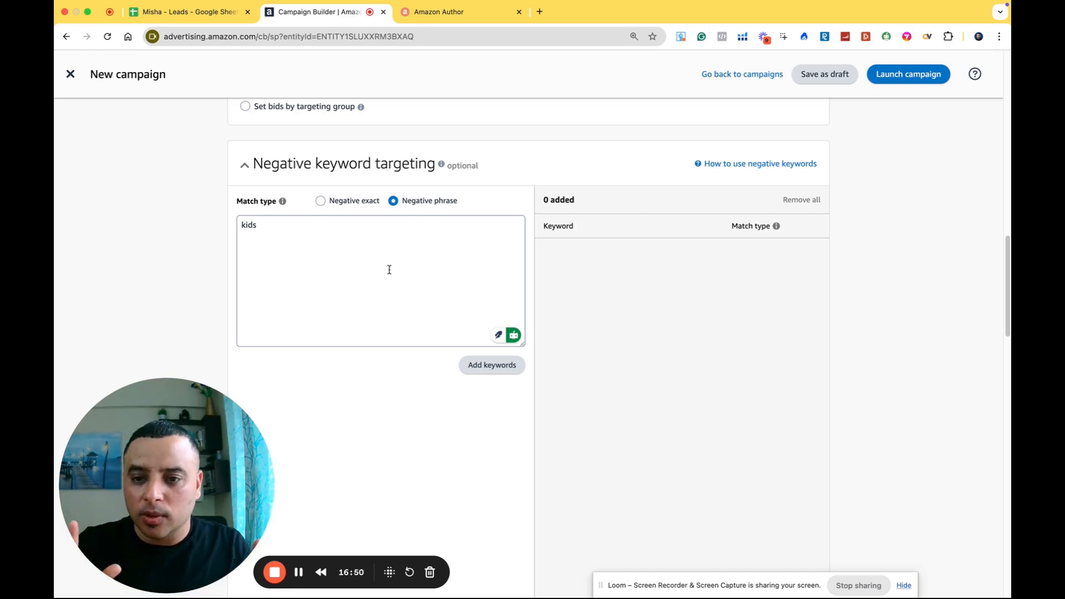
pyautogui.click(494, 374)
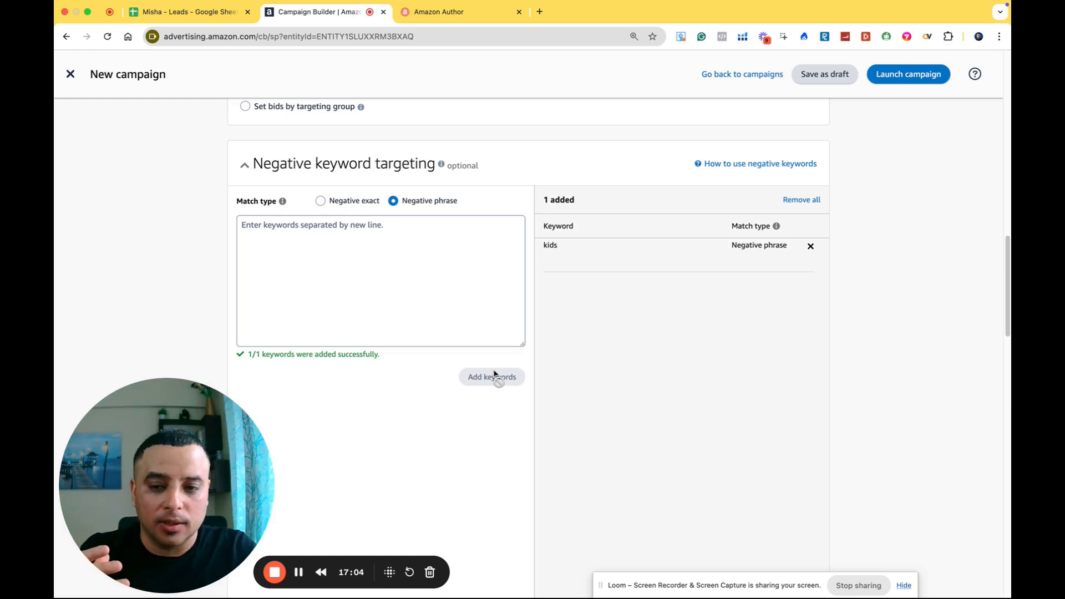
pyautogui.click(810, 247)
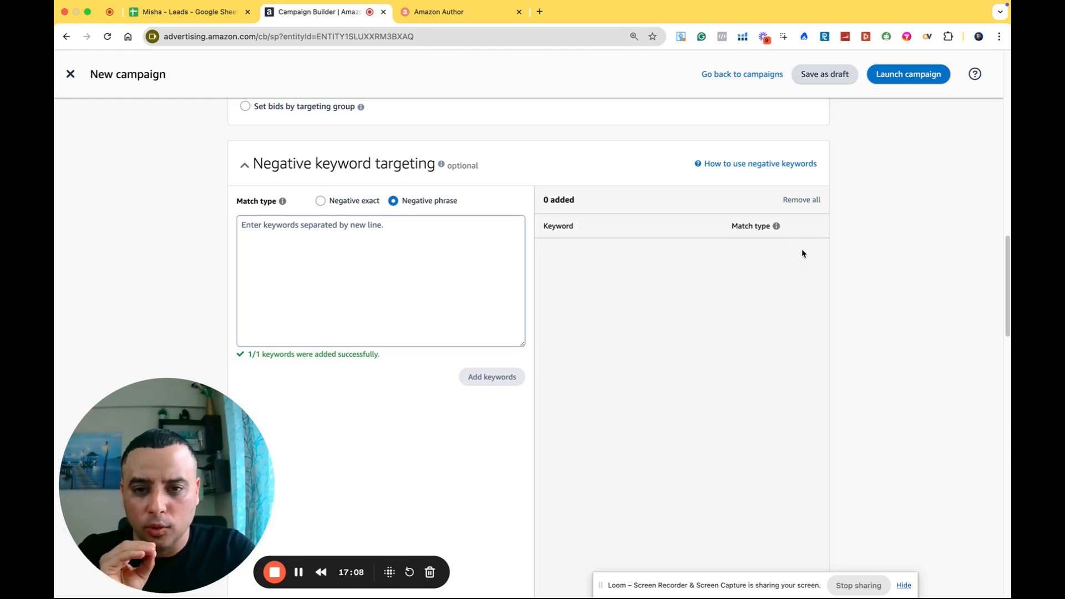
# Step: Examine the Negative product targeting section and its option for entering a list of ASINs to exclude
pyautogui.scroll(-9, 715, 367)
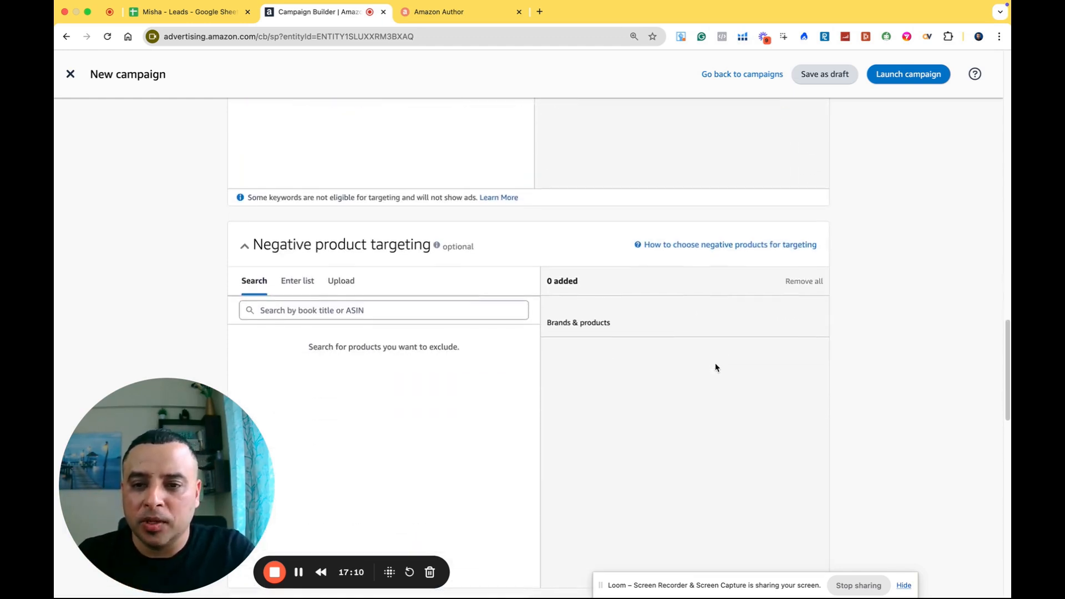
pyautogui.scroll(-1, 716, 367)
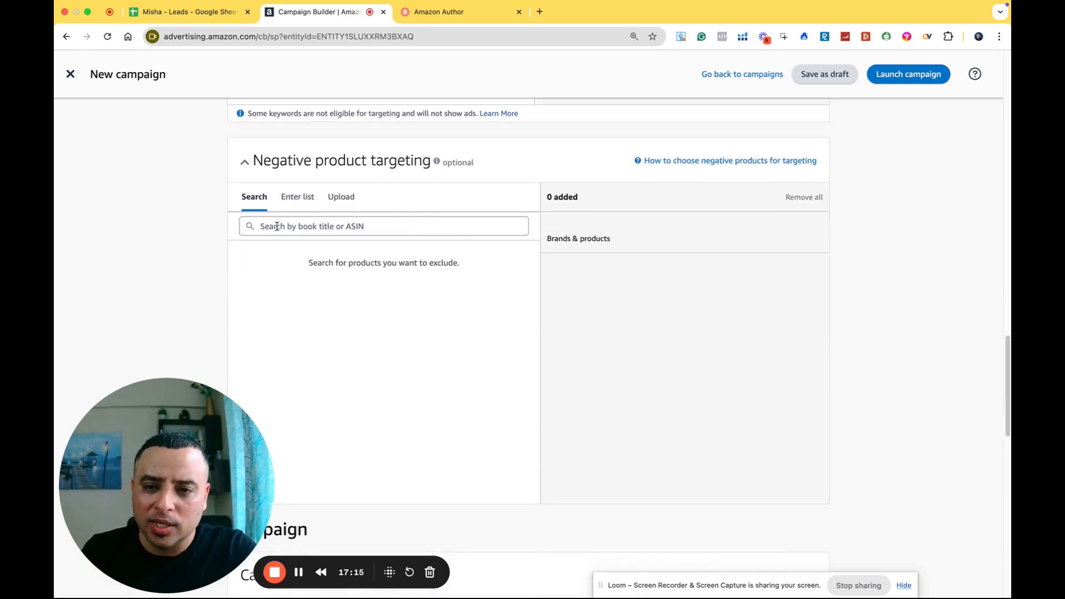
pyautogui.click(293, 198)
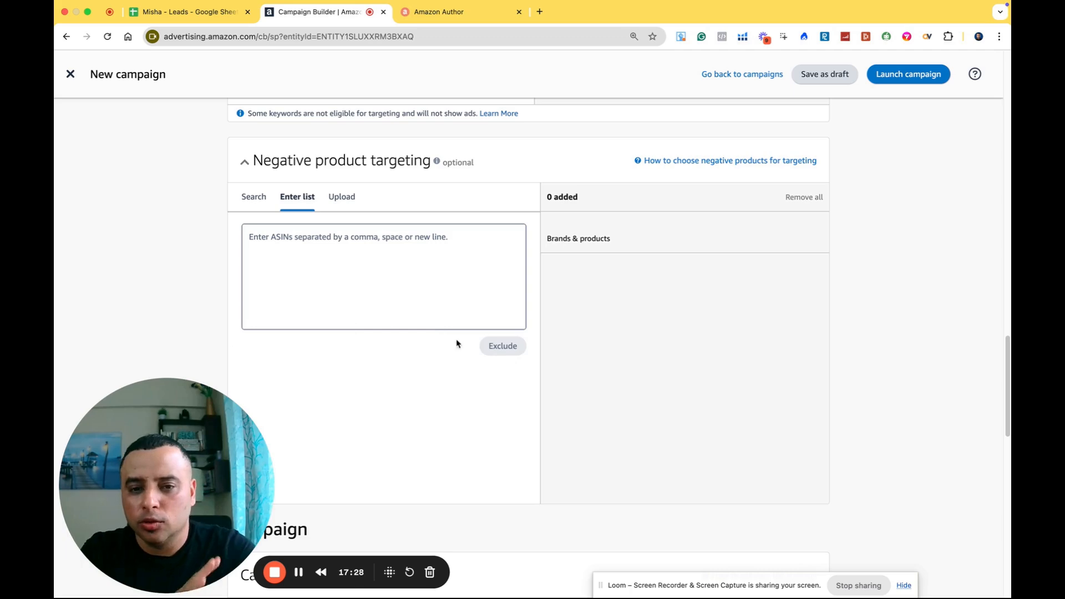
# Step: Compare Fixed bids with Dynamic bids - down only and set the campaign bidding strategy to Fixed bids
pyautogui.scroll(-8, 357, 361)
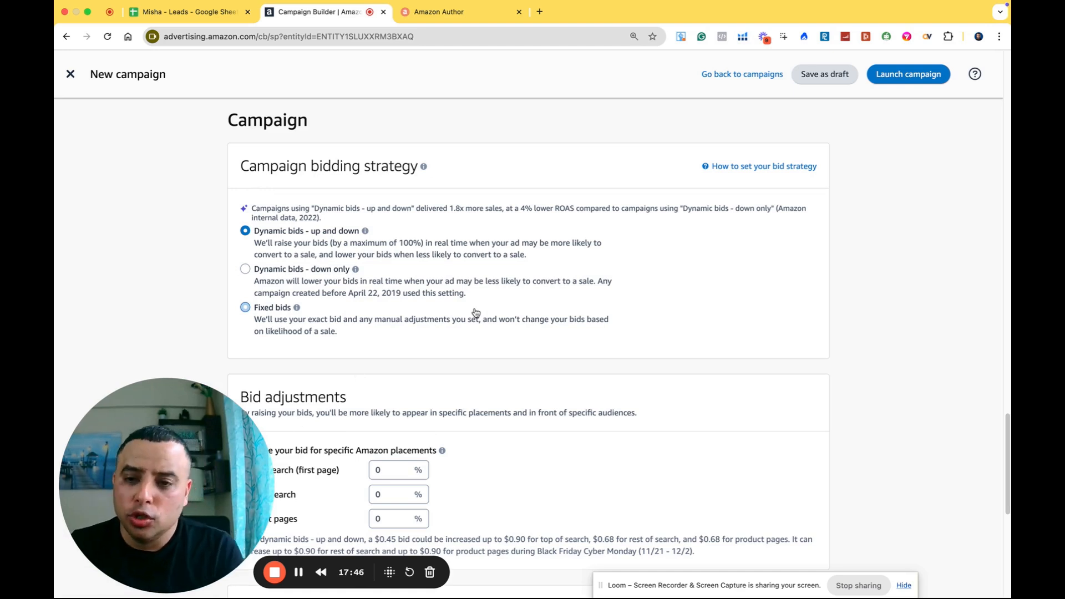
pyautogui.click(245, 309)
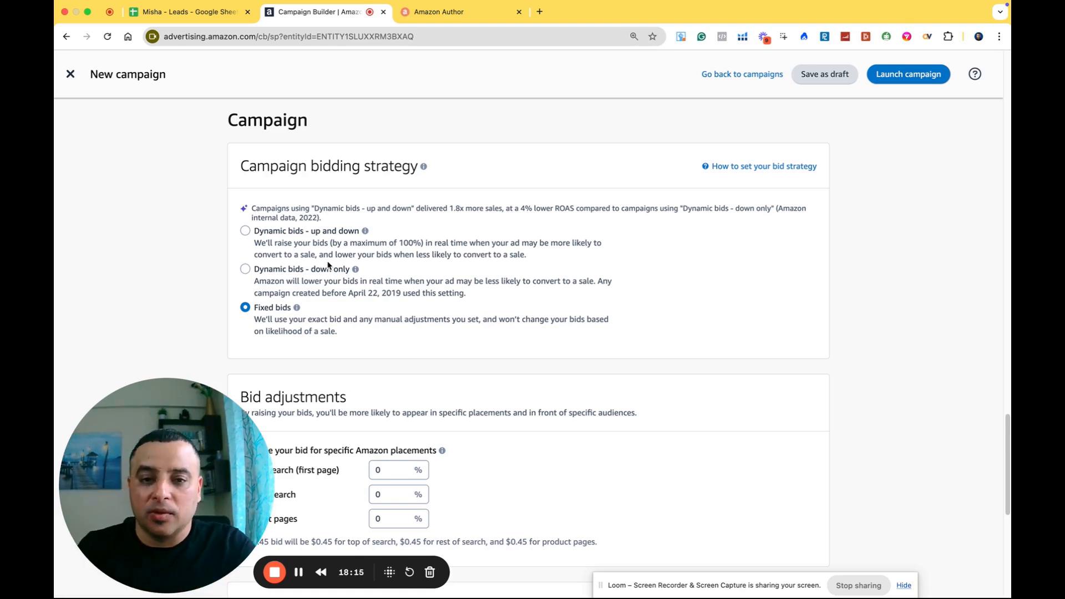
pyautogui.click(245, 270)
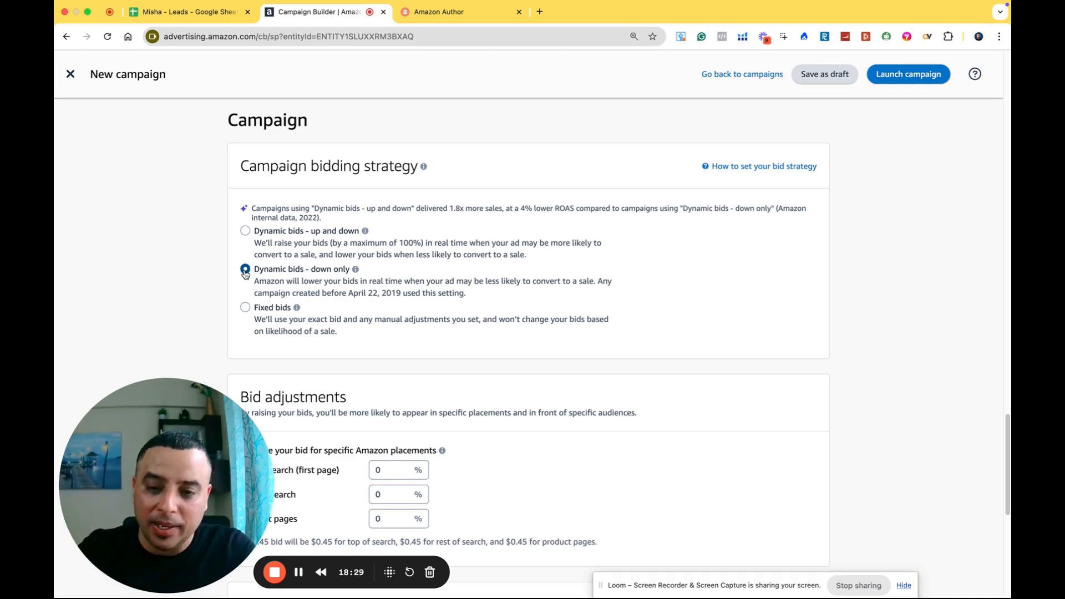
pyautogui.click(246, 308)
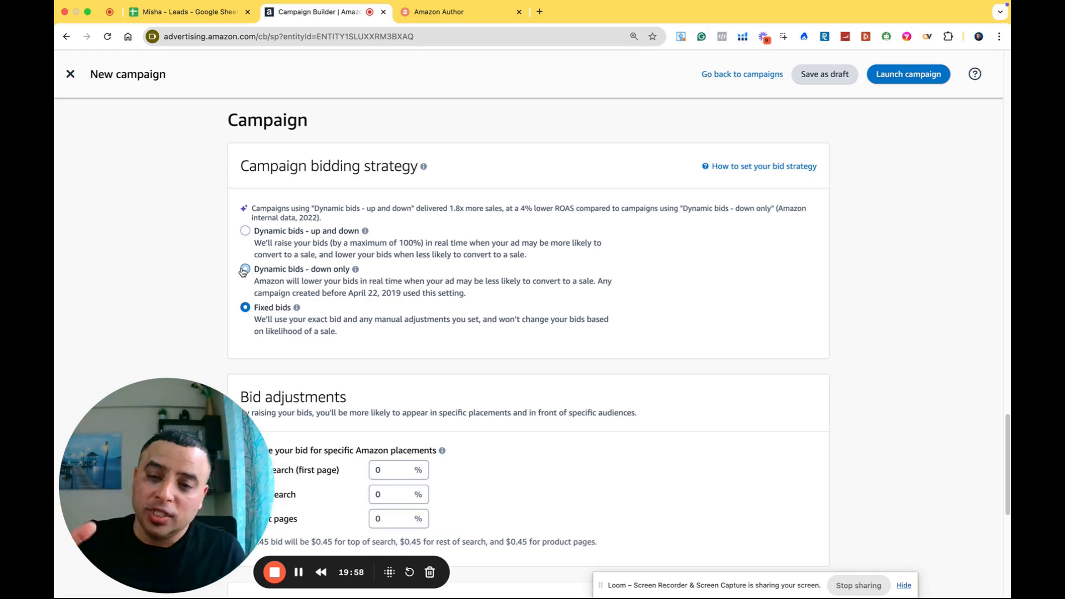
# Step: Review the campaign bidding strategies alongside the bid adjustments and switch Automatic Targeting to Set bids by targeting group
pyautogui.scroll(-5, 244, 300)
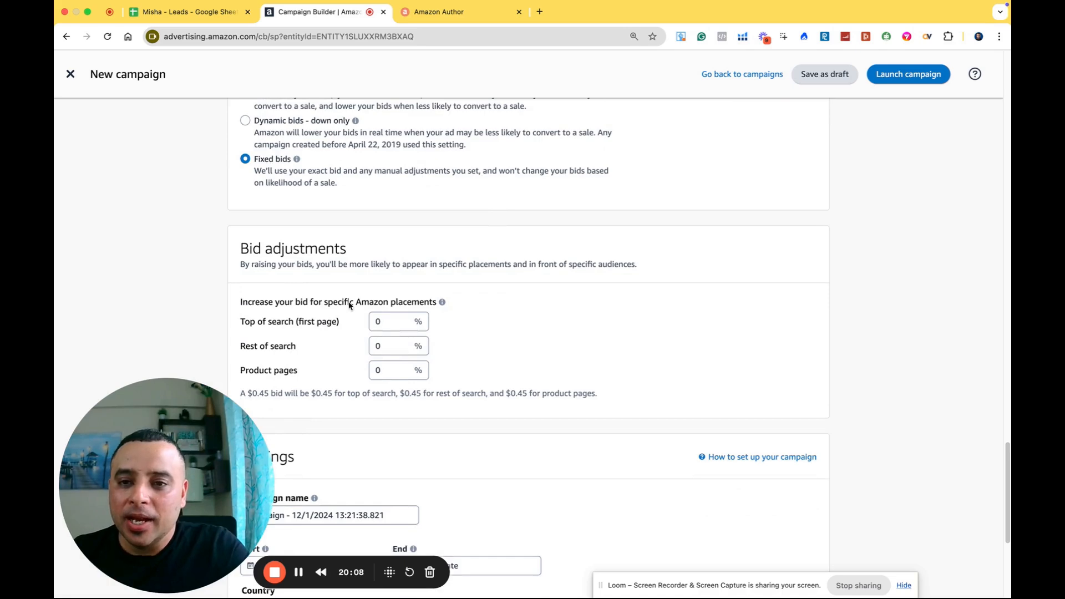
pyautogui.scroll(-1, 257, 228)
pyautogui.scroll(2, 256, 202)
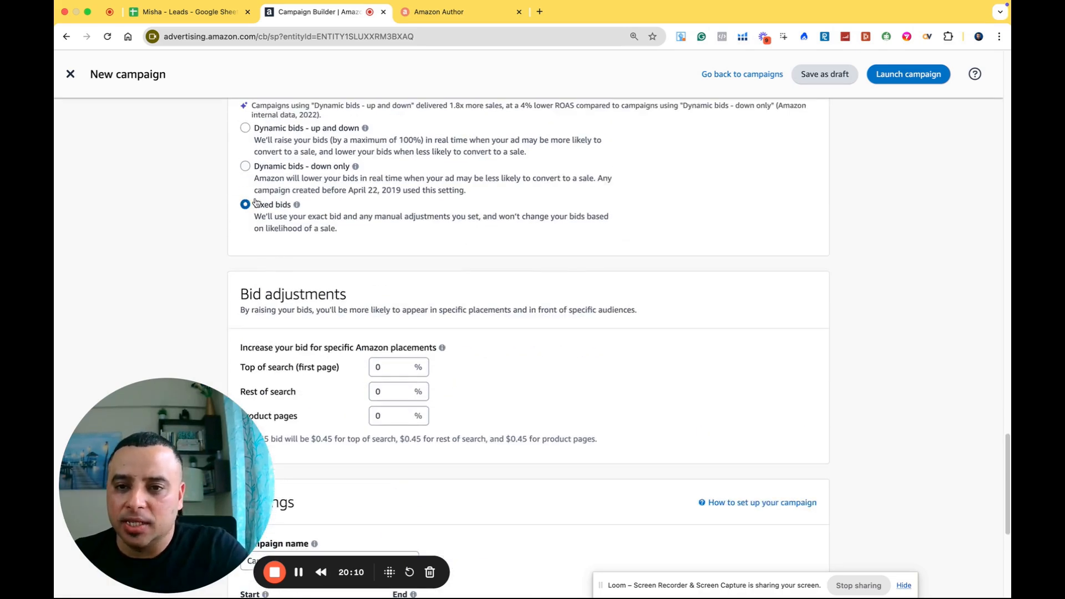
pyautogui.scroll(3, 257, 202)
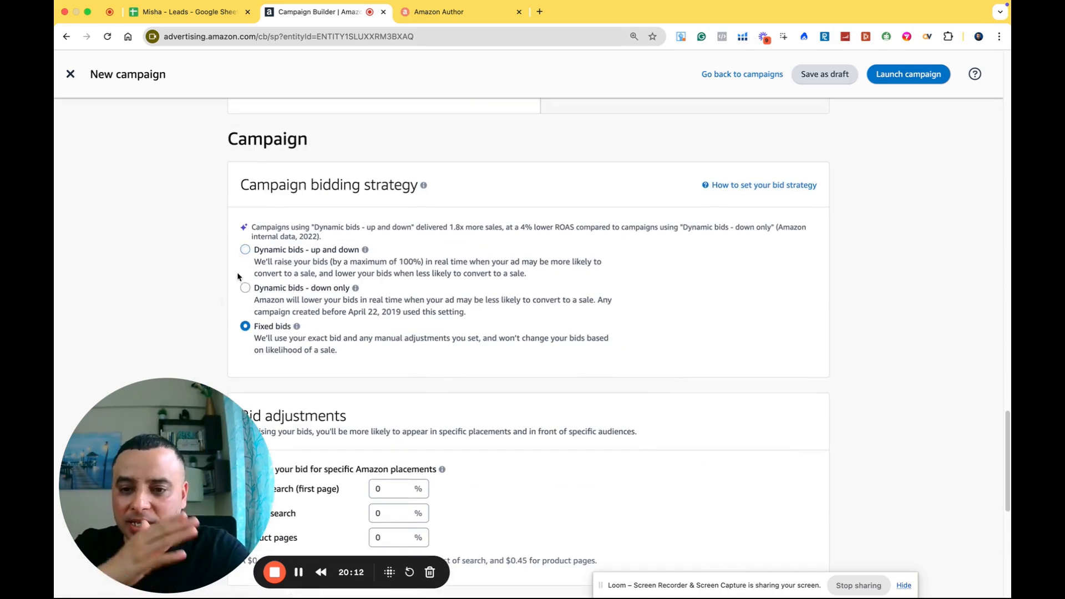
pyautogui.scroll(-5, 211, 344)
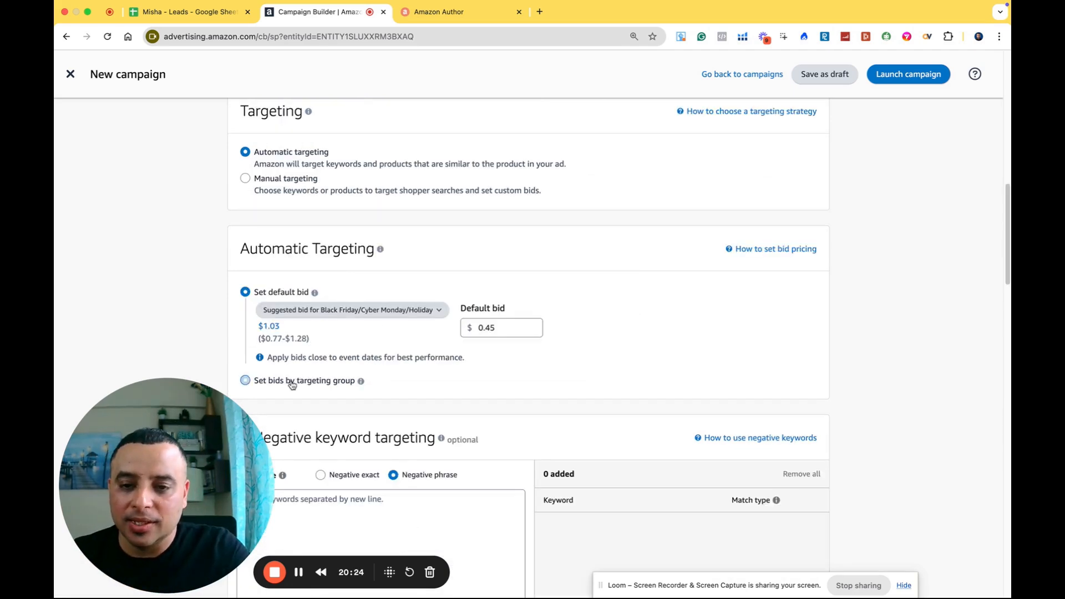
pyautogui.click(288, 383)
# Step: Examine the Bid adjustments section and its Top of search, Rest of search and Product pages placements
pyautogui.scroll(-15, 404, 267)
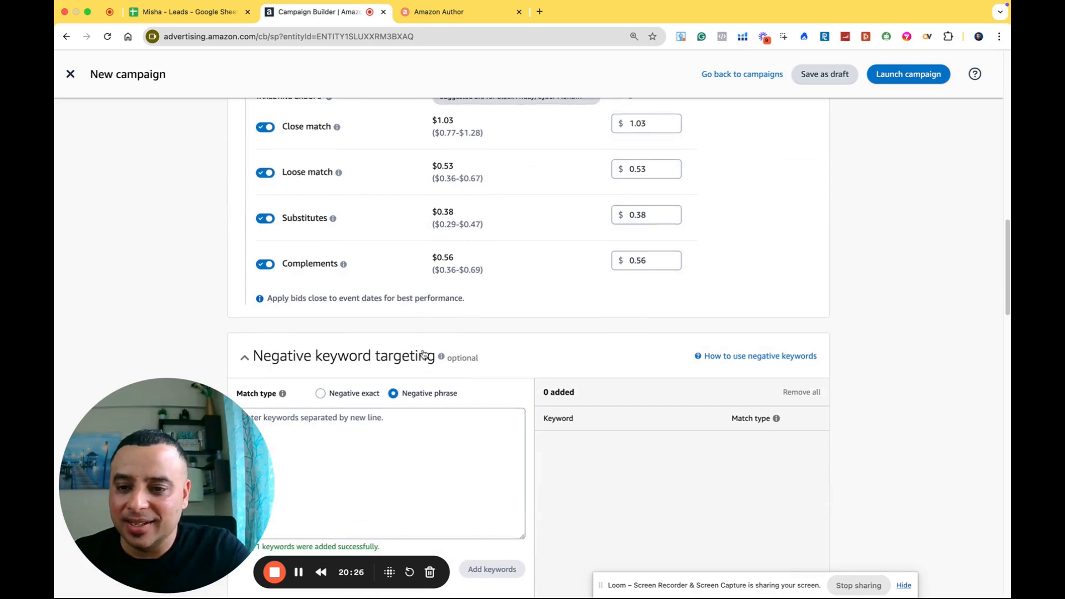
pyautogui.scroll(-3, 405, 349)
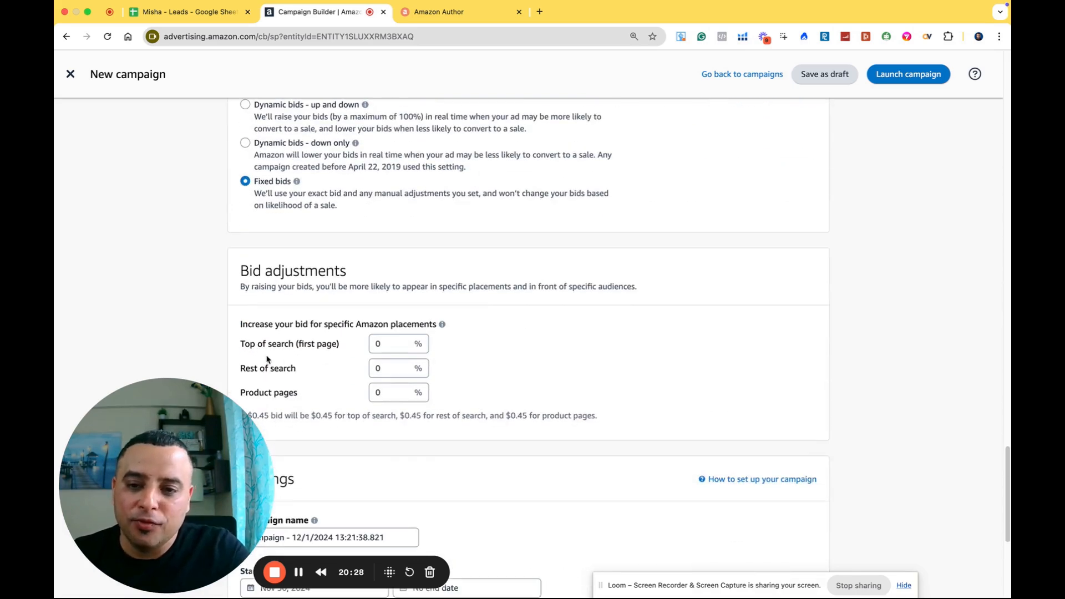
pyautogui.scroll(-2, 247, 345)
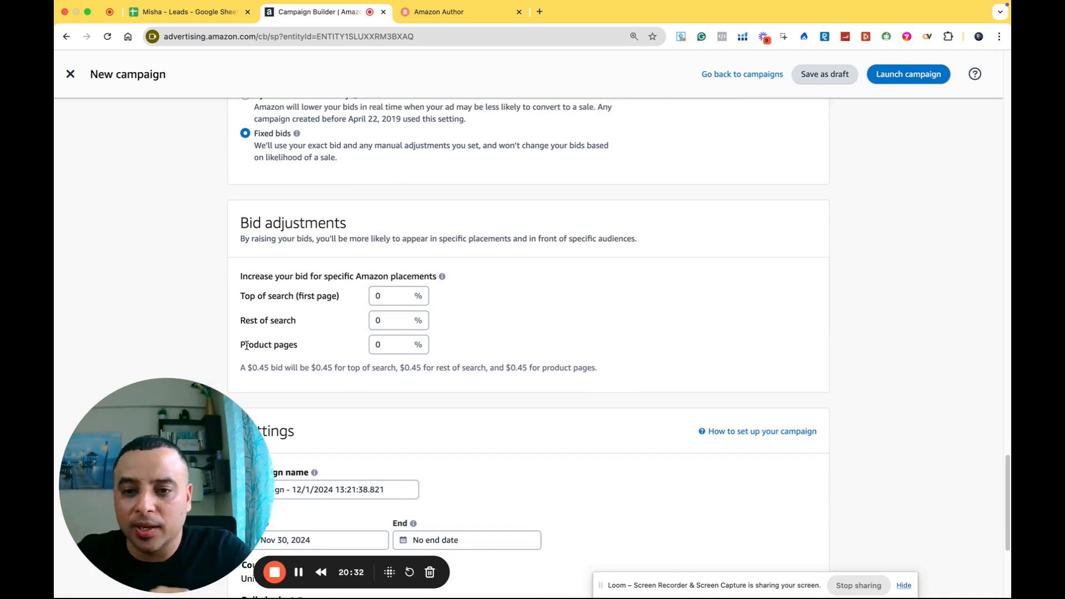
pyautogui.moveTo(238, 299); pyautogui.dragTo(290, 298)
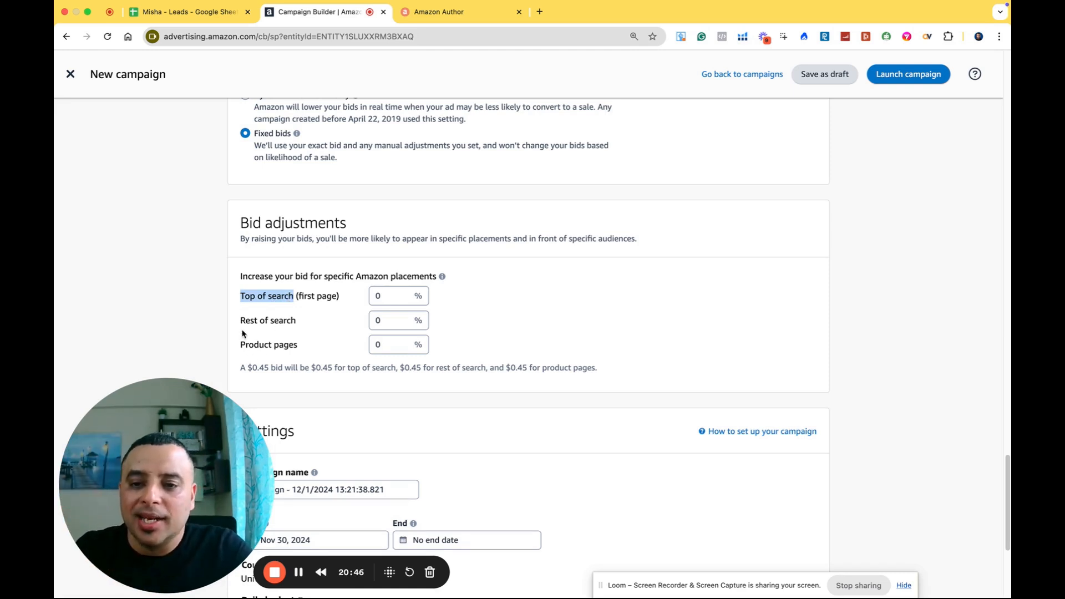
pyautogui.moveTo(241, 322); pyautogui.dragTo(300, 326)
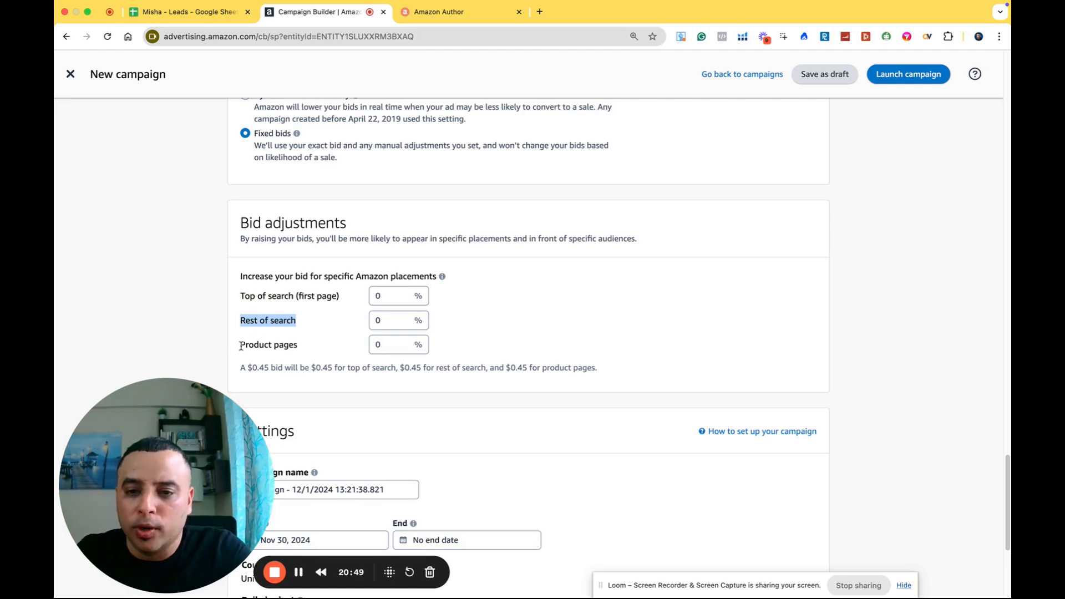
pyautogui.moveTo(241, 345); pyautogui.dragTo(300, 348)
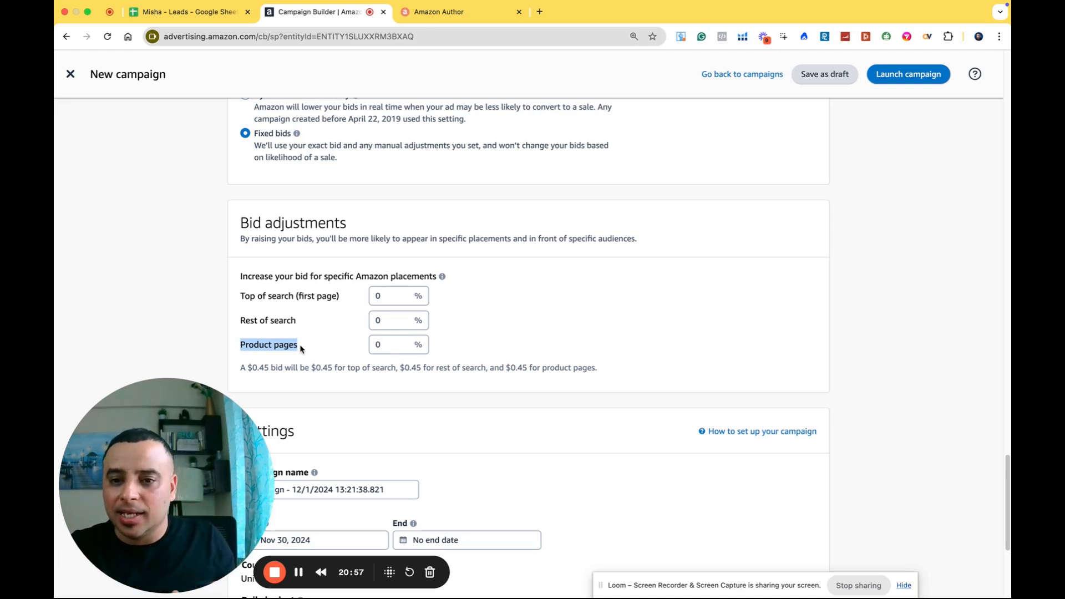
pyautogui.moveTo(299, 321); pyautogui.dragTo(240, 335)
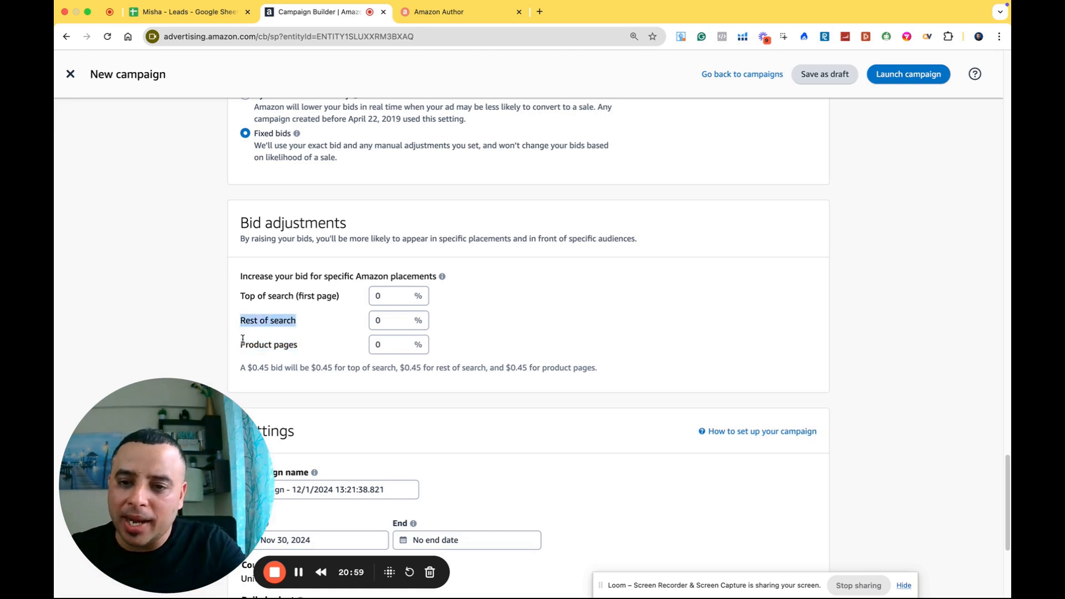
pyautogui.click(247, 341)
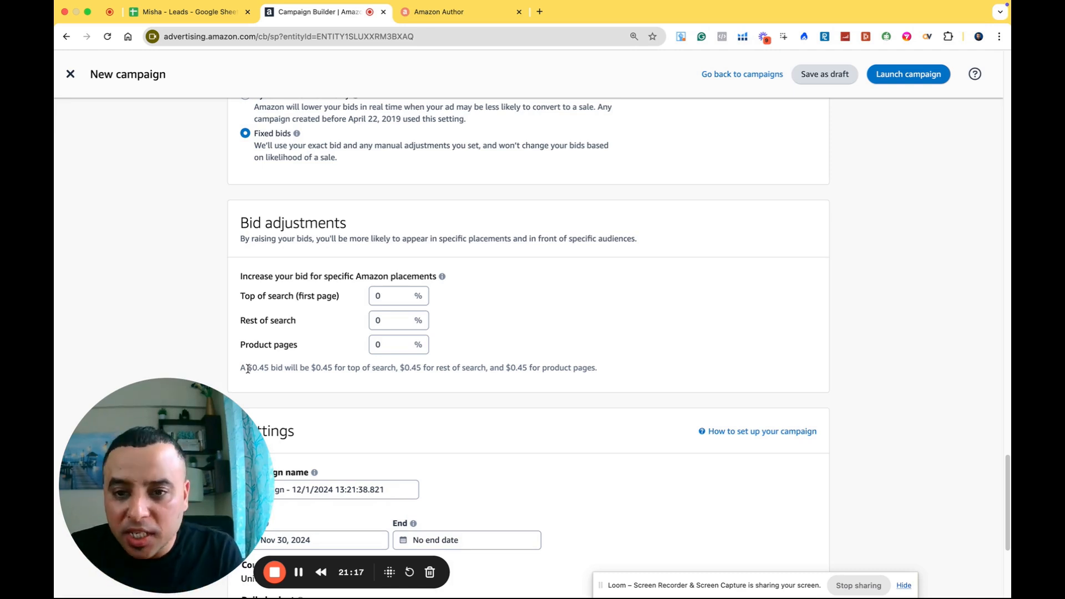
# Step: Try a 5% bid increase for Top of search (first page) and set it back to 0%
pyautogui.click(379, 297)
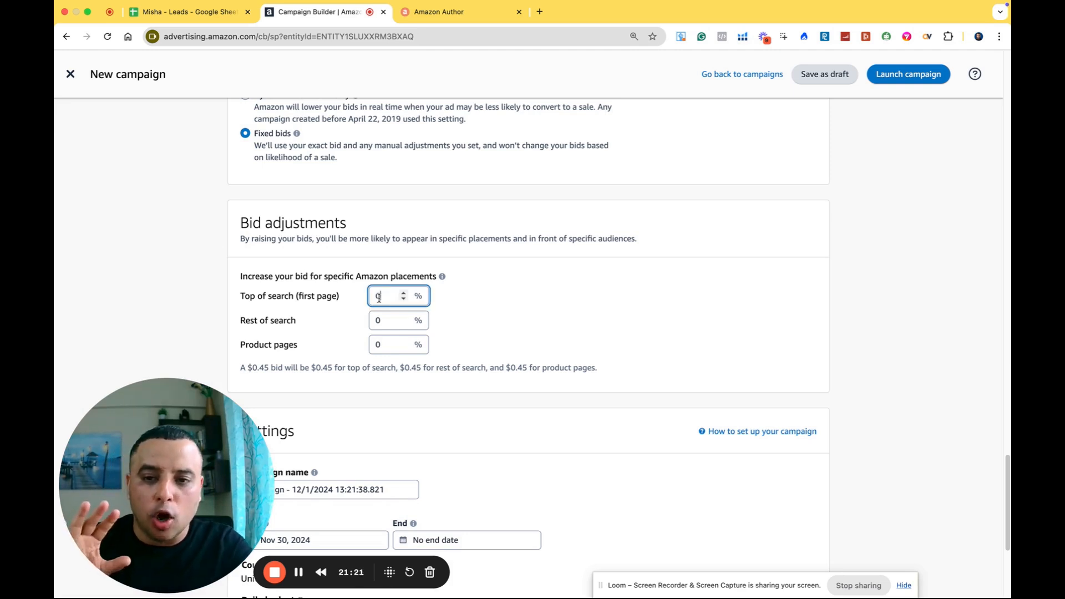
pyautogui.doubleClick(378, 298)
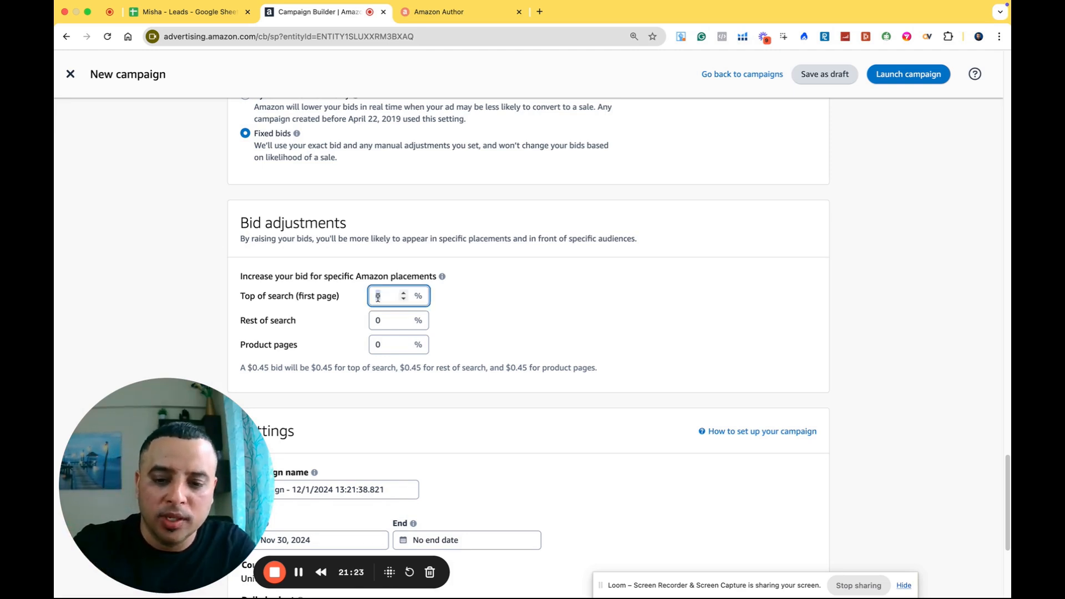
pyautogui.write('5')
pyautogui.click(191, 280)
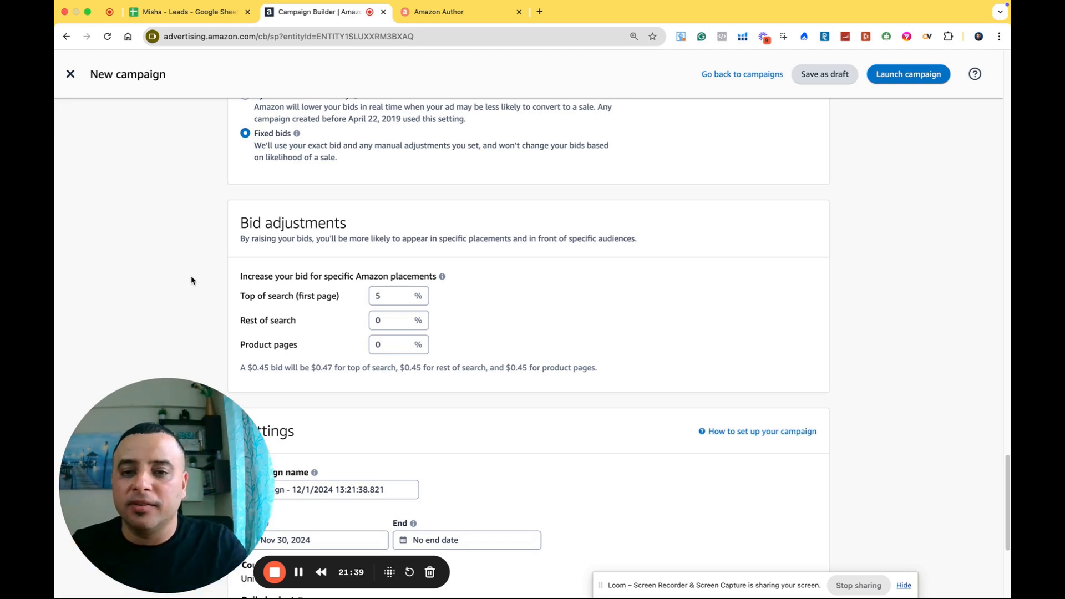
pyautogui.doubleClick(386, 297)
pyautogui.write('0')
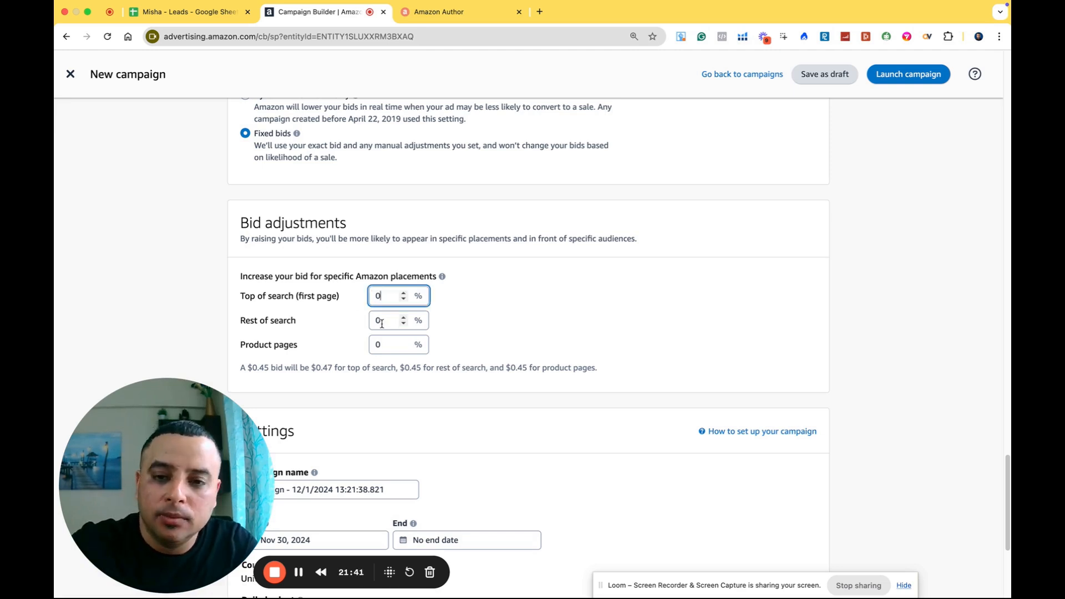
# Step: Set the bid increase for the Rest of search placement to 5%
pyautogui.doubleClick(373, 320)
pyautogui.write('5')
pyautogui.click(173, 279)
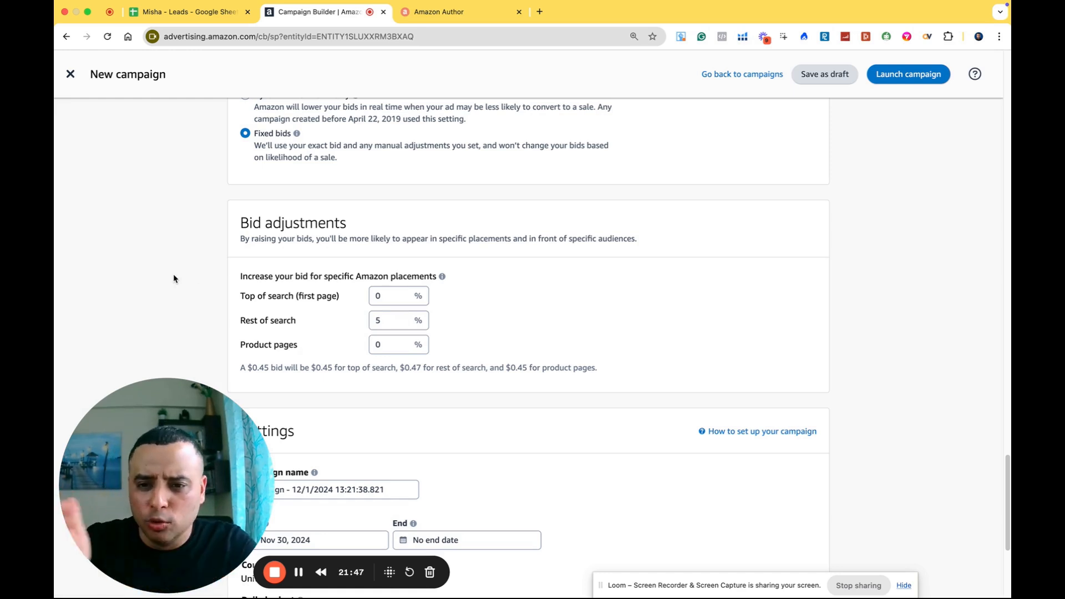
# Step: Replace the default campaign name with Manual_ and clear the Campaign name field again
pyautogui.scroll(-5, 185, 311)
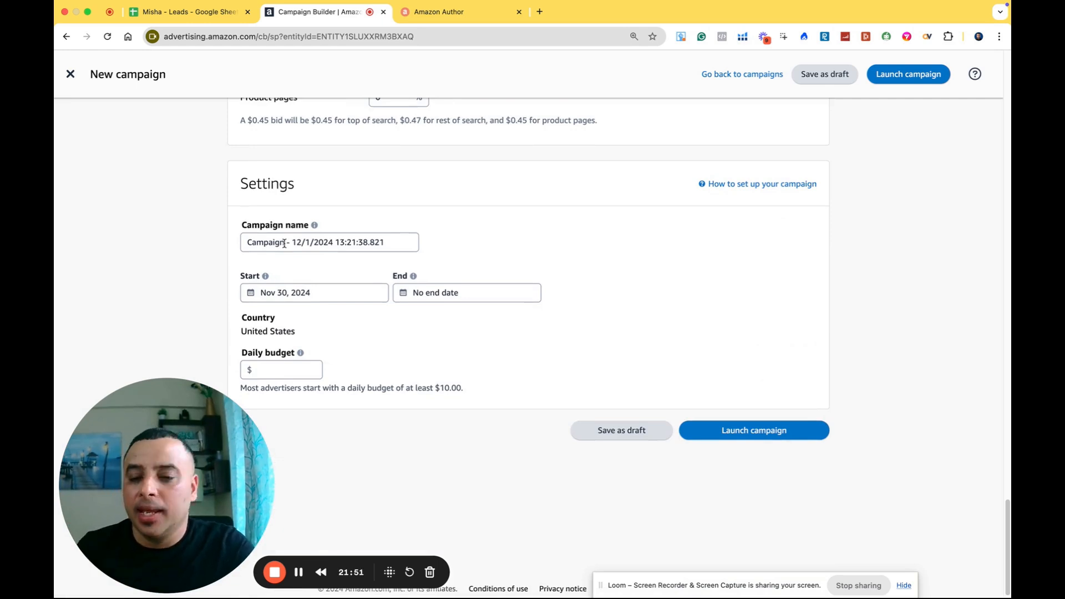
pyautogui.click(284, 243)
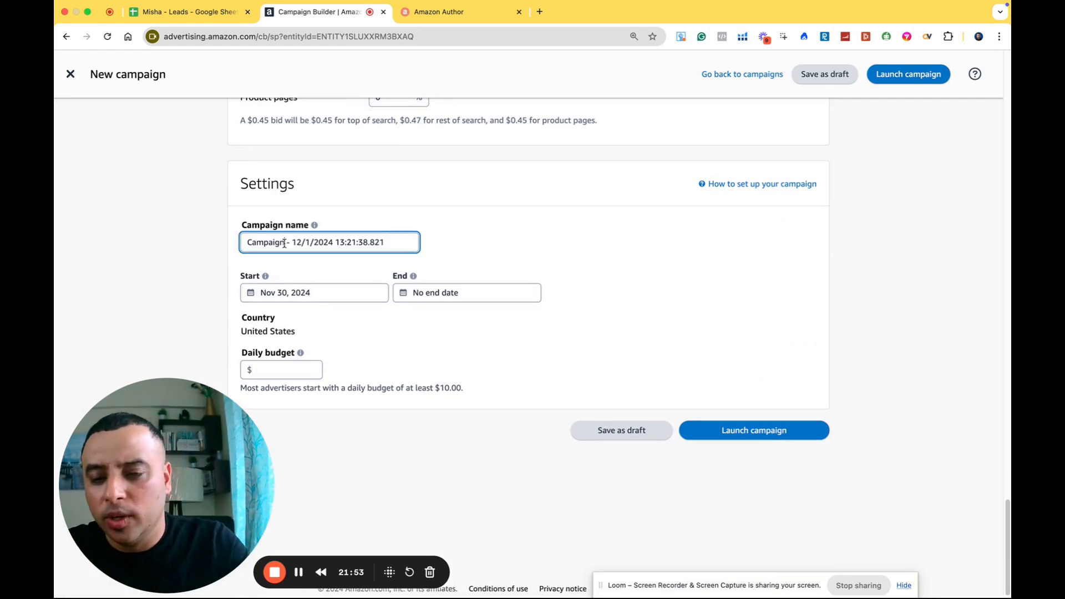
pyautogui.tripleClick(284, 243)
pyautogui.write('Manu')
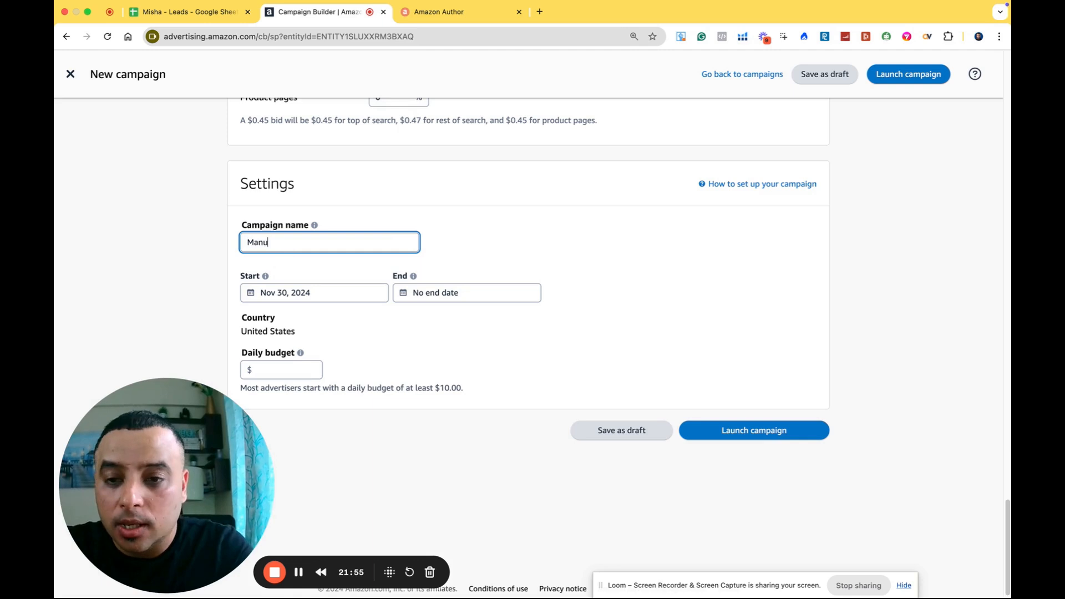
pyautogui.write('al_')
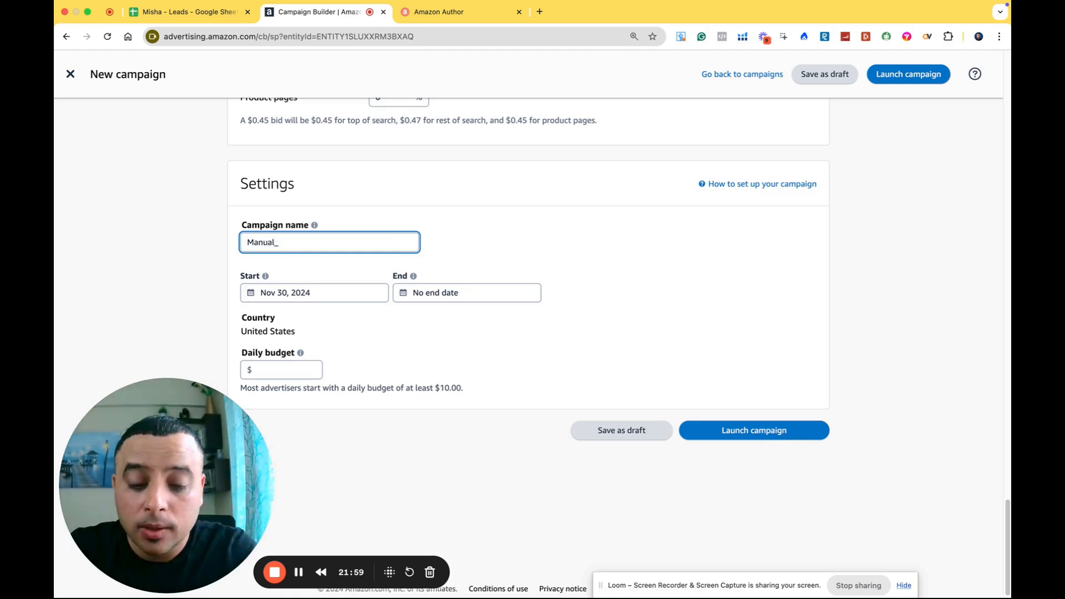
pyautogui.press('BackSpace')
pyautogui.press('BackSpace')
pyautogui.press('BackSpace')
pyautogui.press('BackSpace')
pyautogui.press('BackSpace')
pyautogui.press('BackSpace')
pyautogui.press('BackSpace')
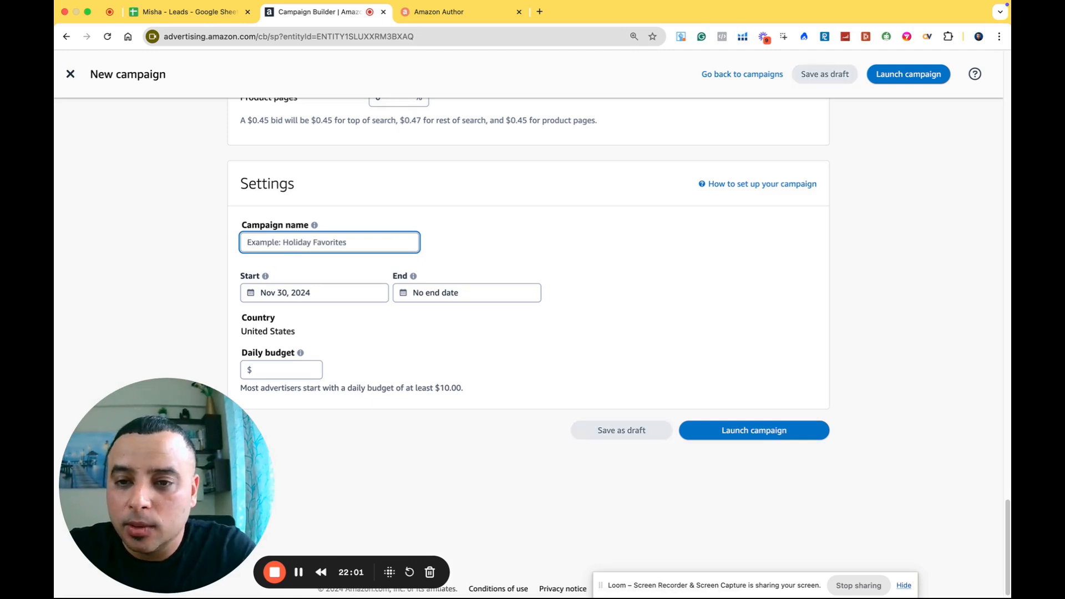
# Step: Name the campaign Auto_Fixed_Top_5, checking the targeting and bid adjustment settings for the parts of the name
pyautogui.write('Auto_Fixed_')
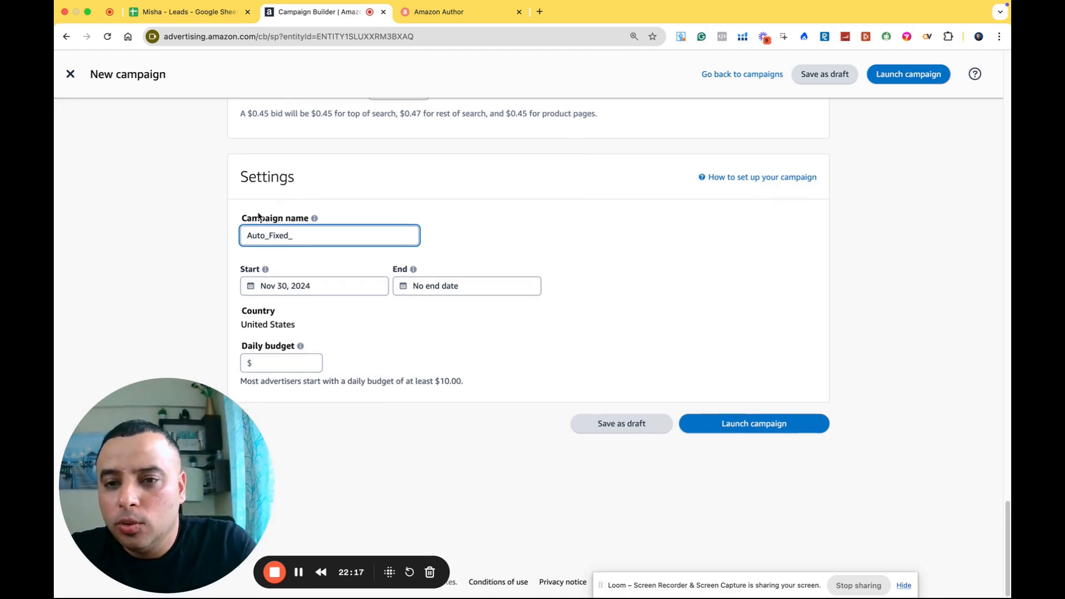
pyautogui.scroll(5, 255, 233)
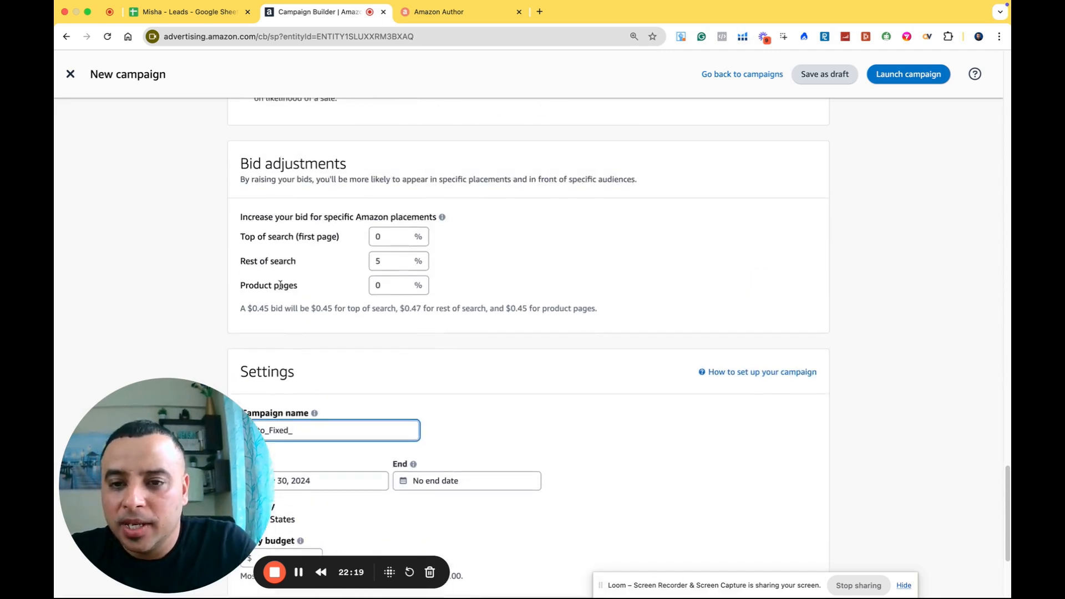
pyautogui.scroll(-1, 255, 255)
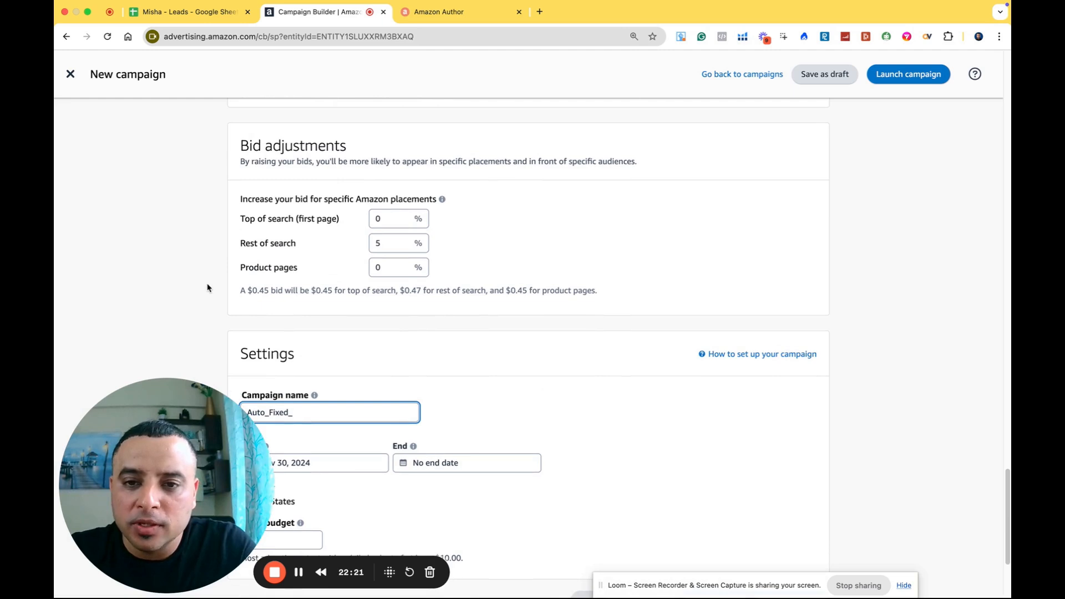
pyautogui.scroll(-2, 208, 287)
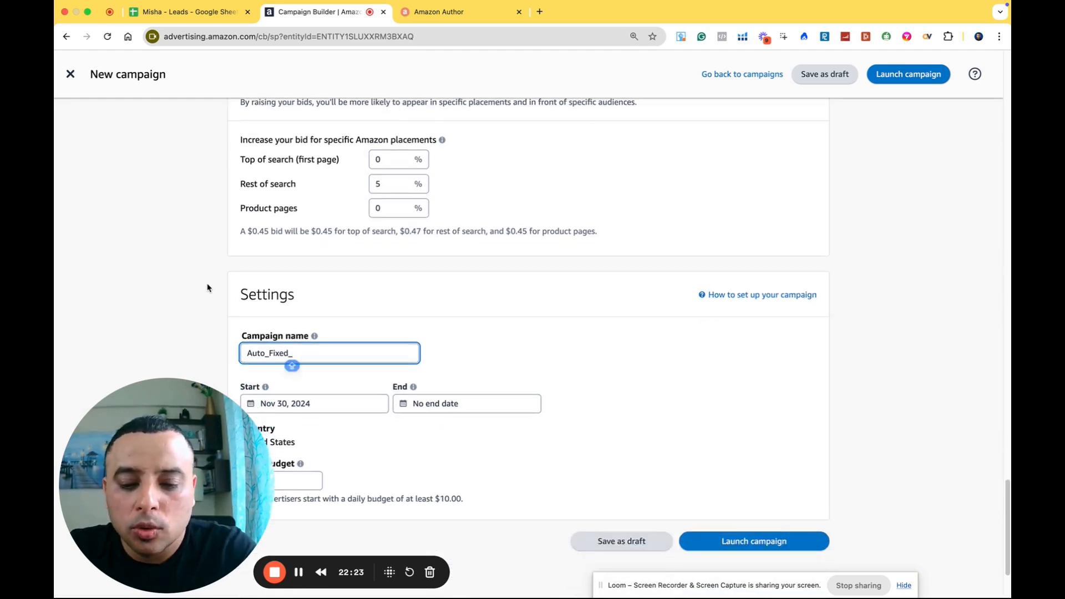
pyautogui.write('Top')
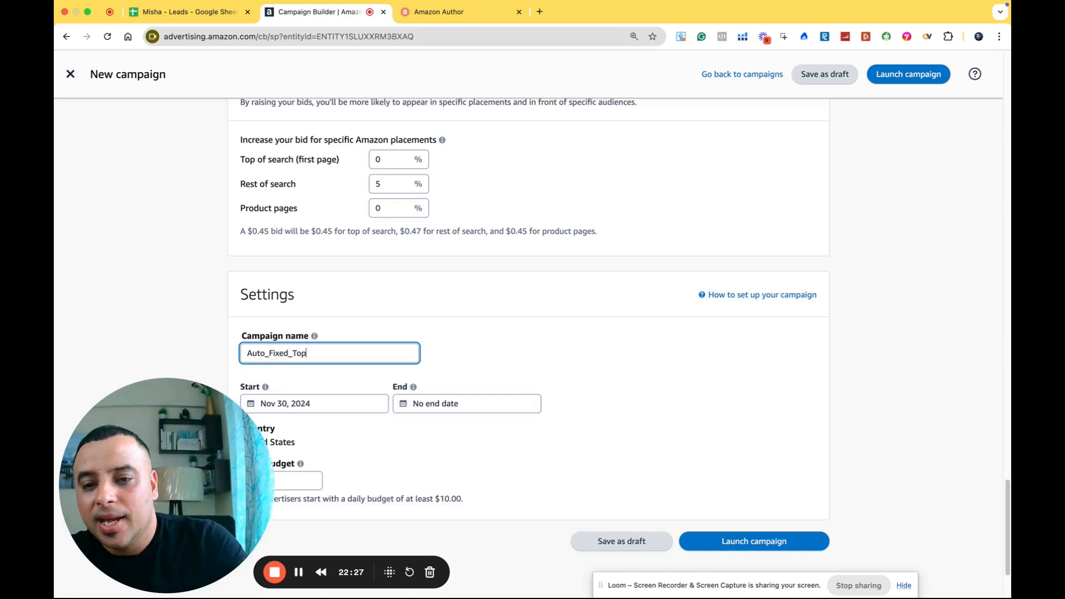
pyautogui.scroll(15, 286, 349)
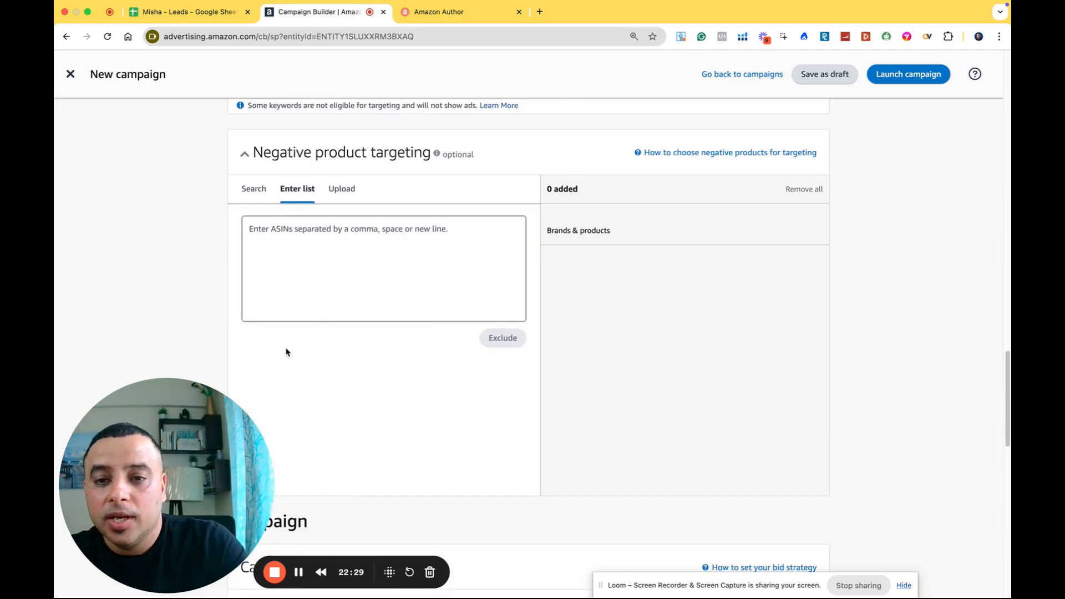
pyautogui.scroll(-15, 287, 352)
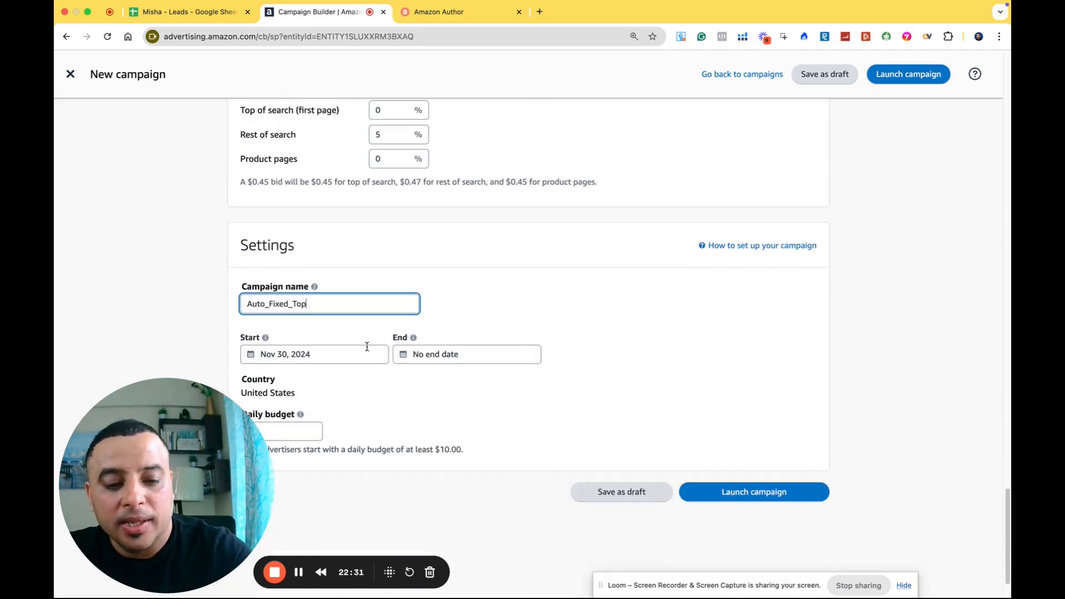
pyautogui.write('_5')
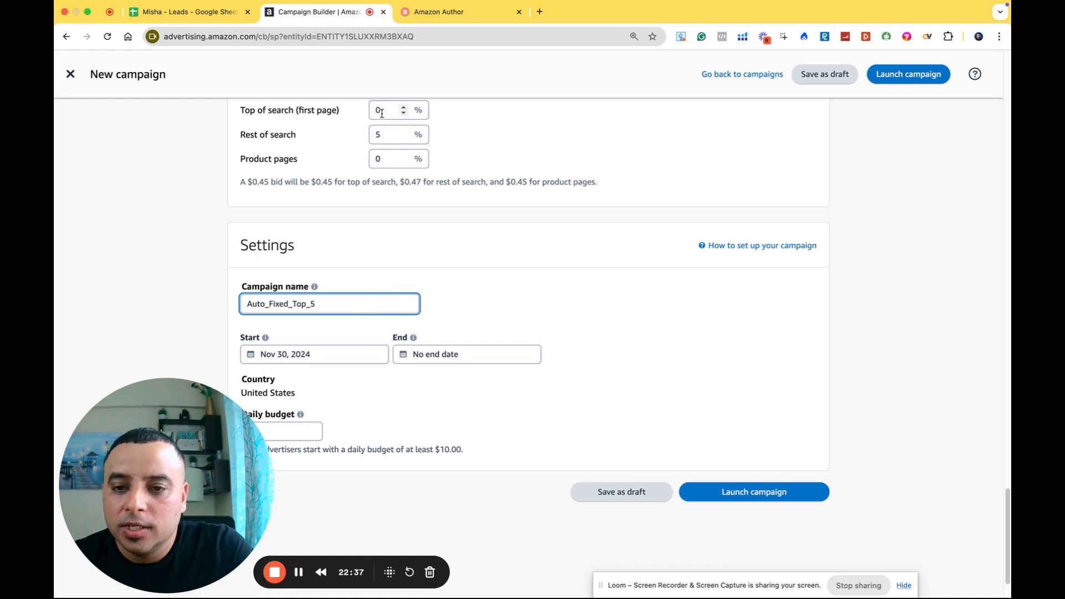
# Step: Replace Top with Rest in the campaign name so that it reads Auto_Fixed_Rest_5
pyautogui.click(308, 304)
pyautogui.press('BackSpace')
pyautogui.press('BackSpace')
pyautogui.press('BackSpace')
pyautogui.write('Rest')
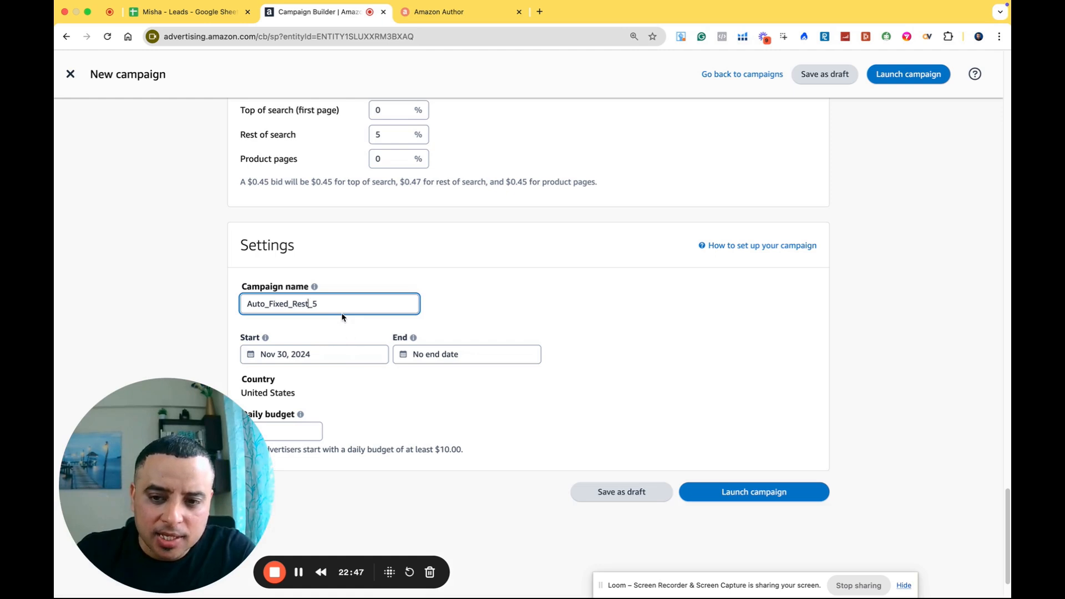
# Step: Change the number at the end of the campaign name to 10, giving Auto_Fixed_Rest_10
pyautogui.scroll(2, 293, 174)
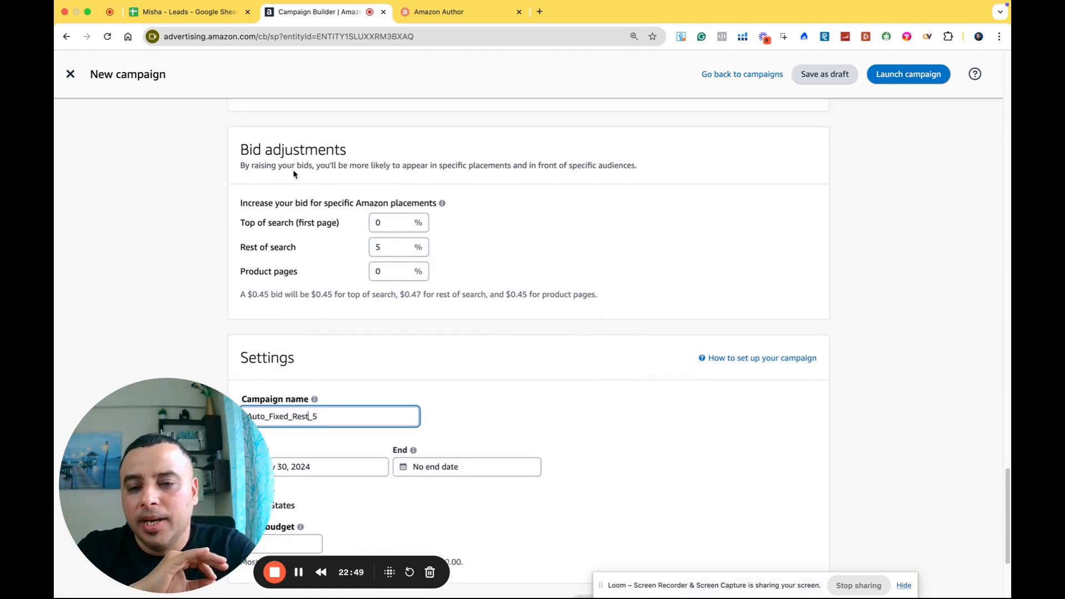
pyautogui.scroll(-2, 282, 304)
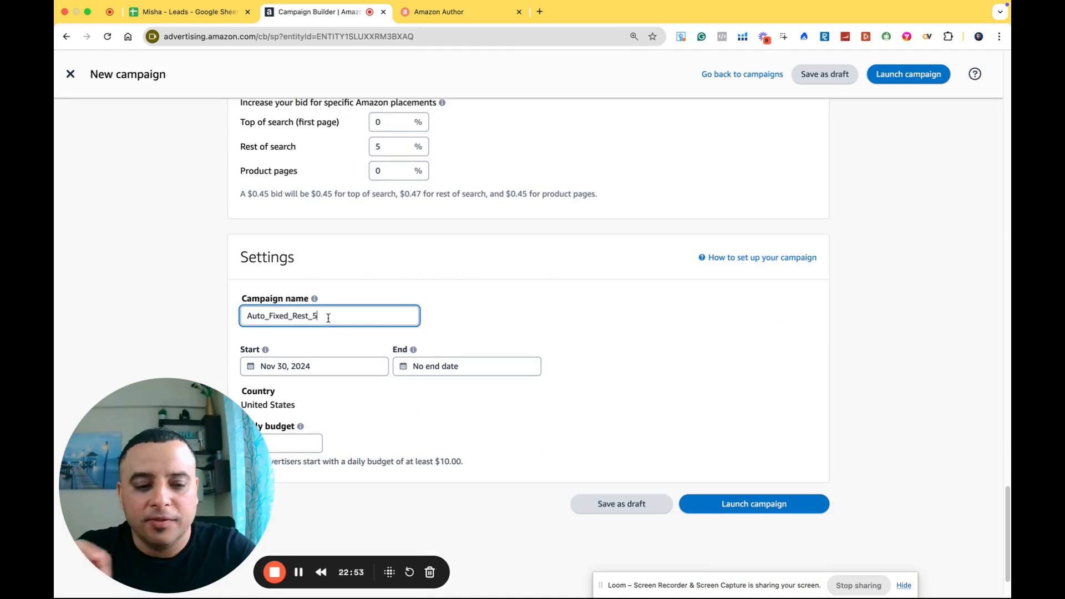
pyautogui.press('BackSpace')
pyautogui.write('10')
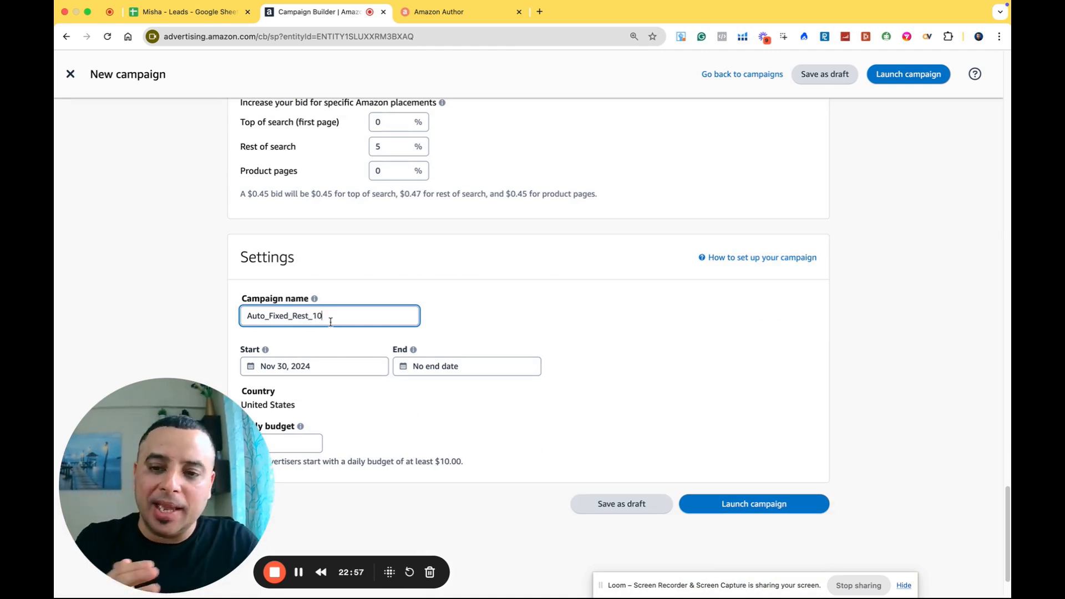
pyautogui.scroll(1, 365, 381)
pyautogui.scroll(-3, 365, 381)
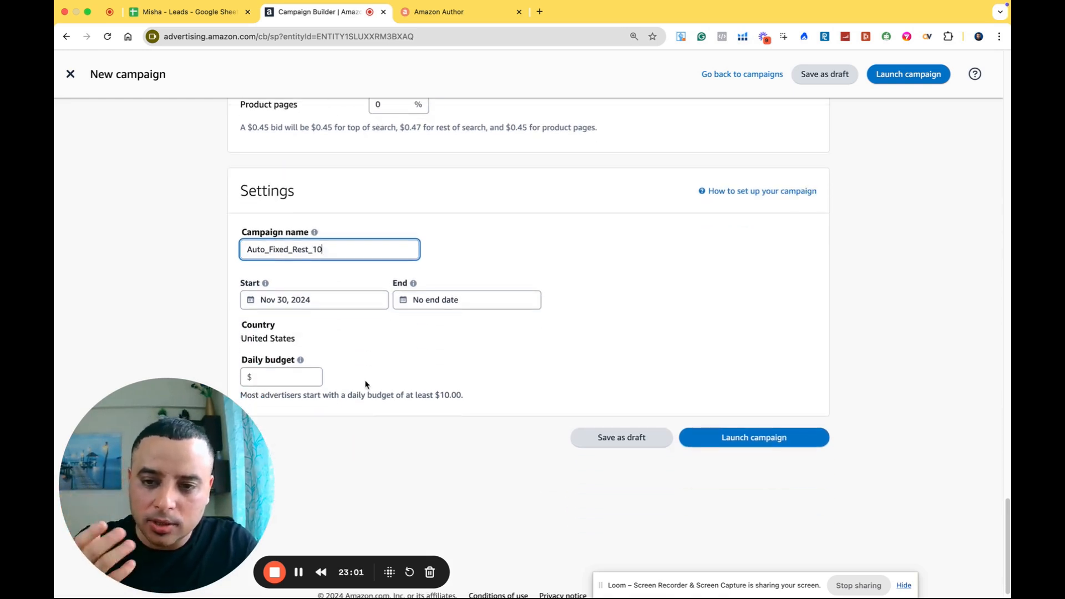
# Step: Set the campaign's daily budget to $5 and switch the targeting from automatic to manual
pyautogui.click(289, 381)
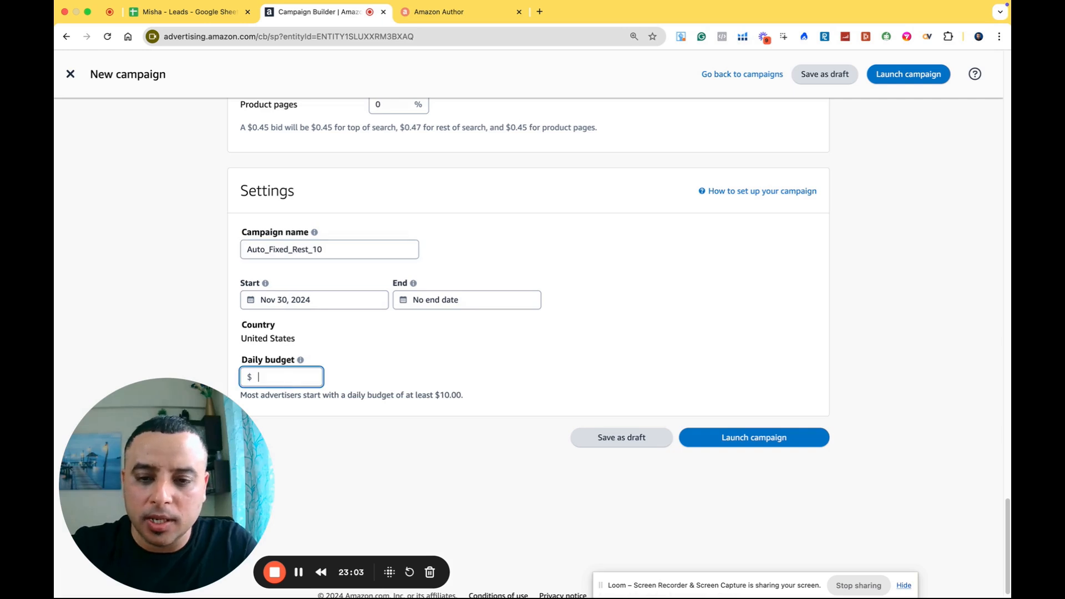
pyautogui.write('5')
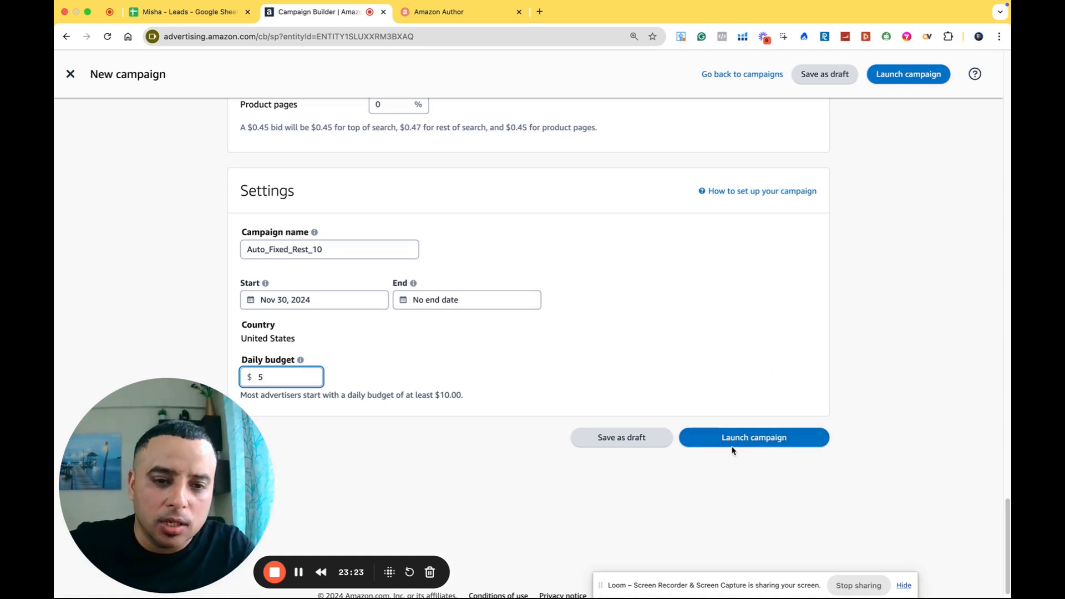
pyautogui.scroll(20, 608, 427)
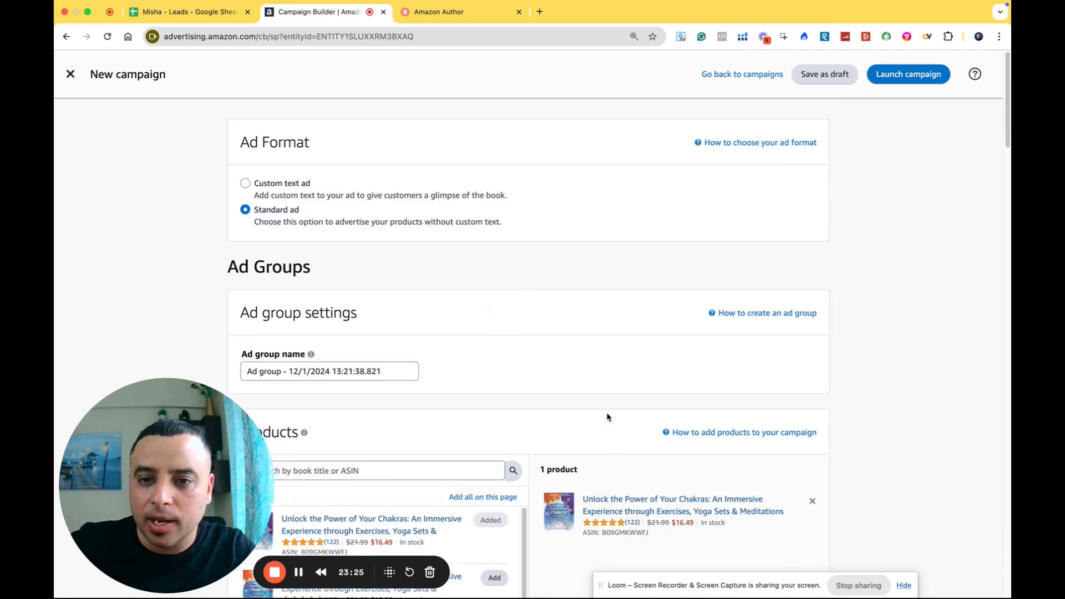
pyautogui.scroll(-10, 608, 416)
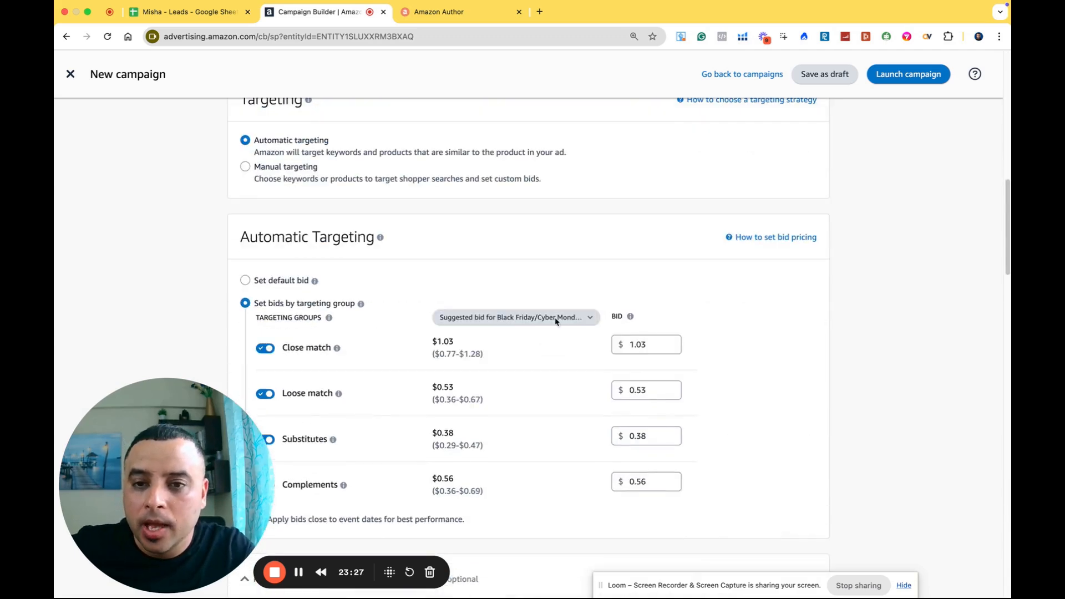
pyautogui.click(279, 178)
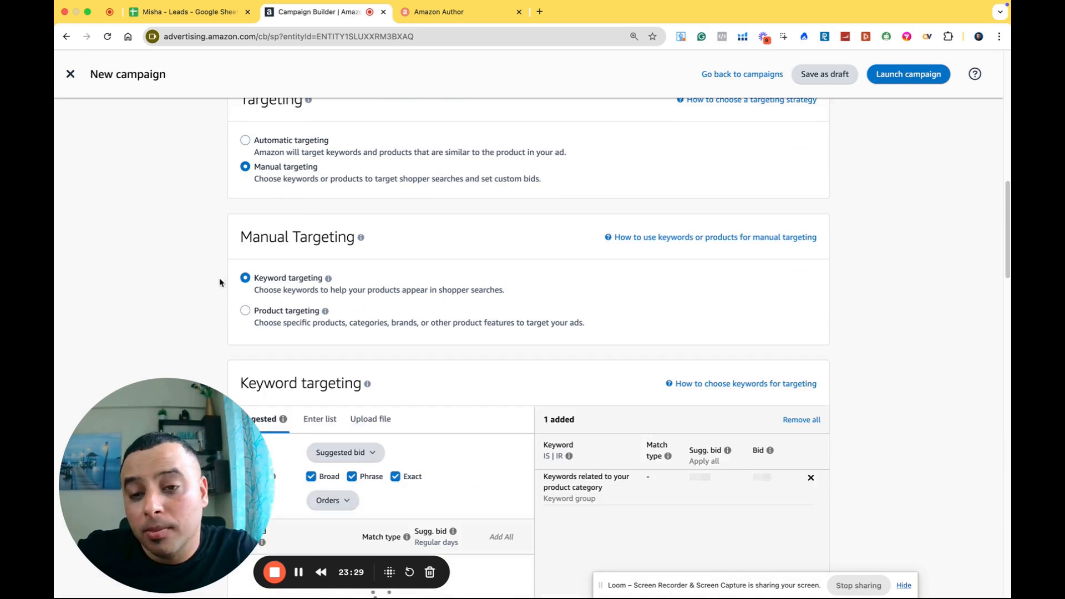
# Step: Examine the keyword targeting section, comparing the suggested keywords and their match types with the option of entering a custom keyword list
pyautogui.scroll(-2, 211, 286)
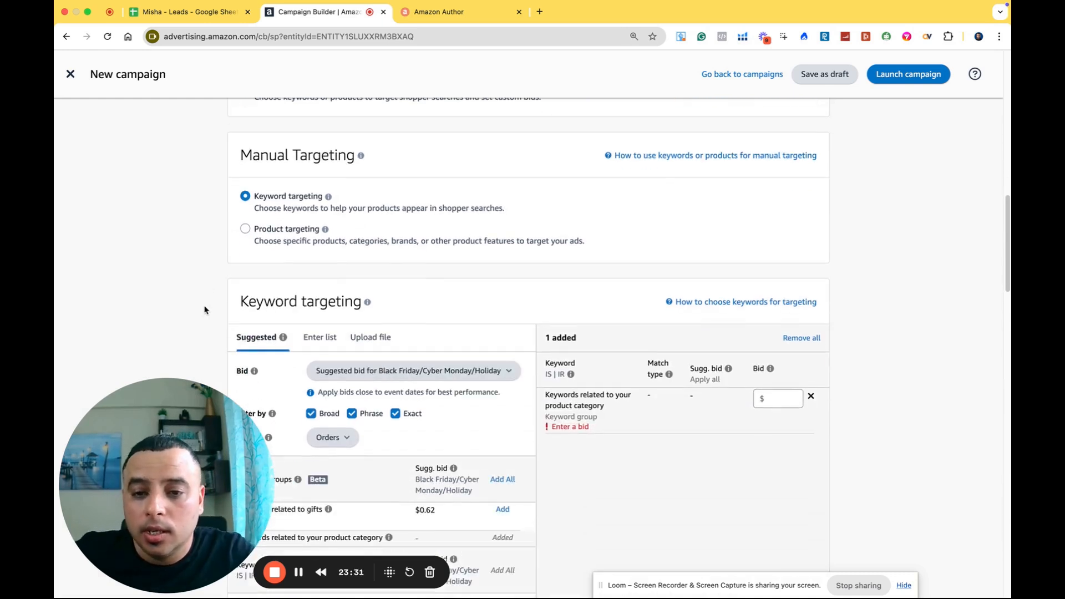
pyautogui.scroll(-2, 205, 308)
pyautogui.scroll(2, 205, 310)
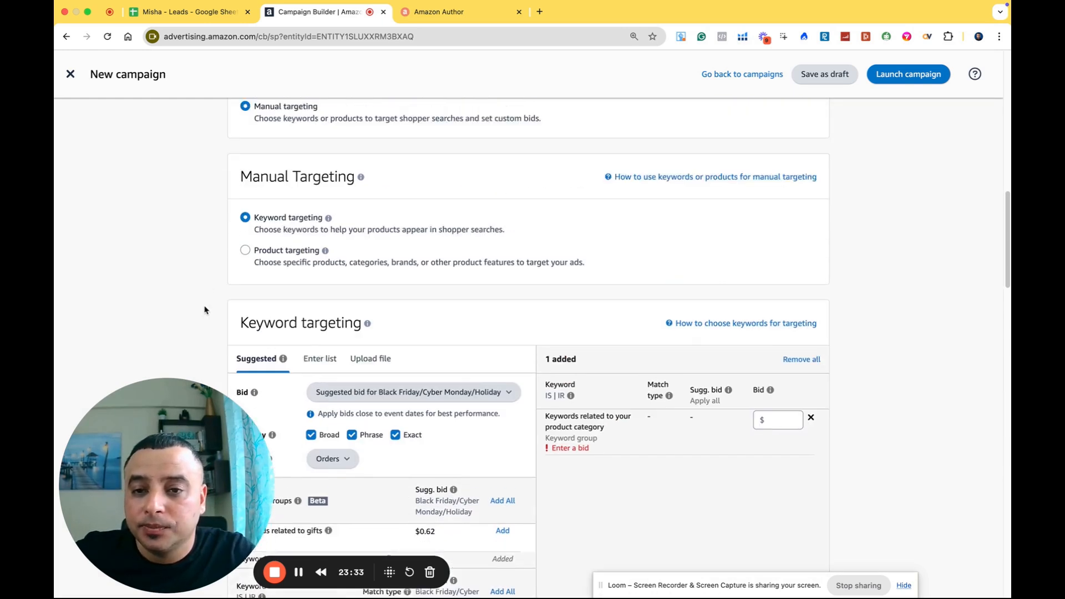
pyautogui.scroll(-1, 204, 310)
pyautogui.scroll(-1, 205, 309)
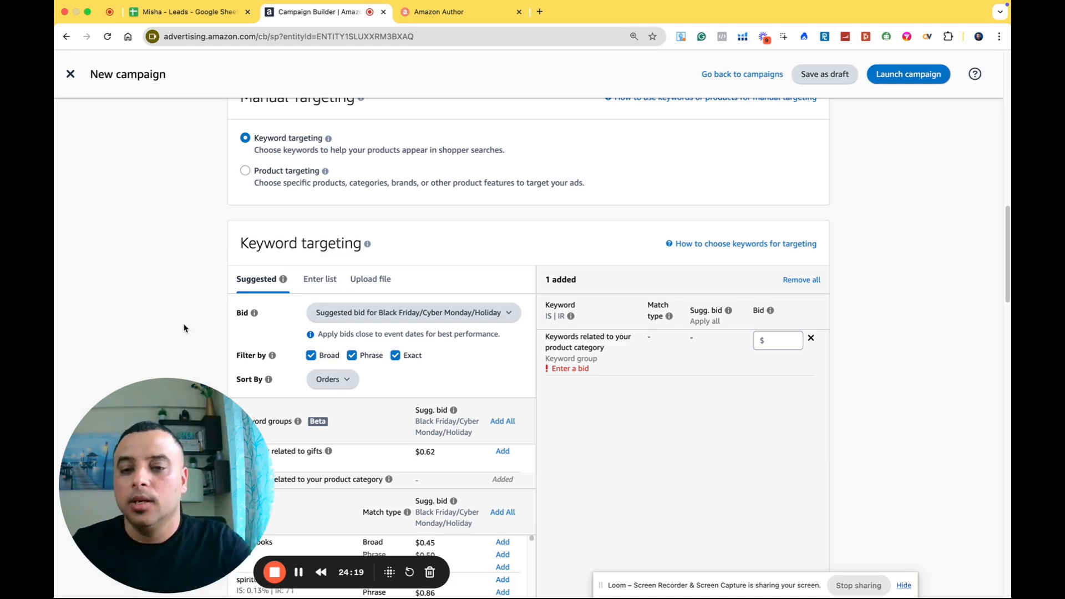
pyautogui.click(336, 281)
pyautogui.click(314, 397)
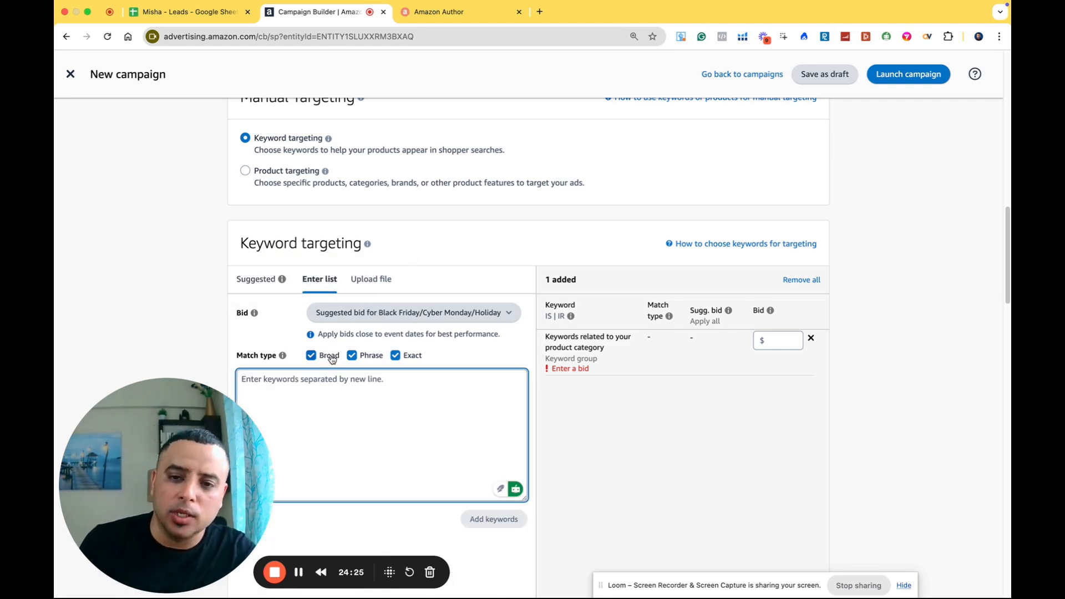
pyautogui.click(264, 285)
pyautogui.scroll(-5, 178, 324)
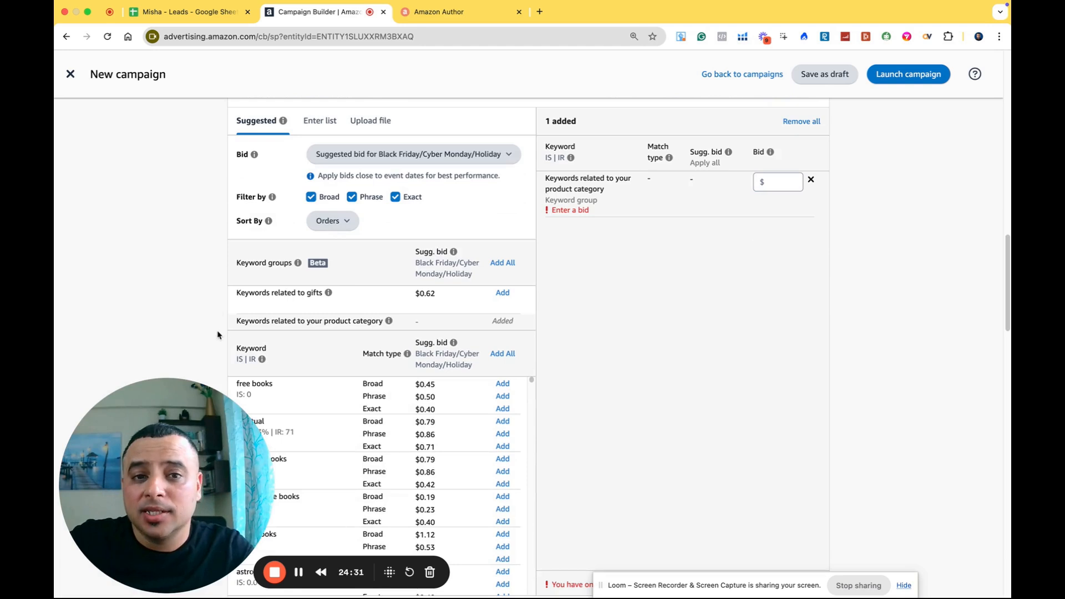
pyautogui.scroll(1, 199, 322)
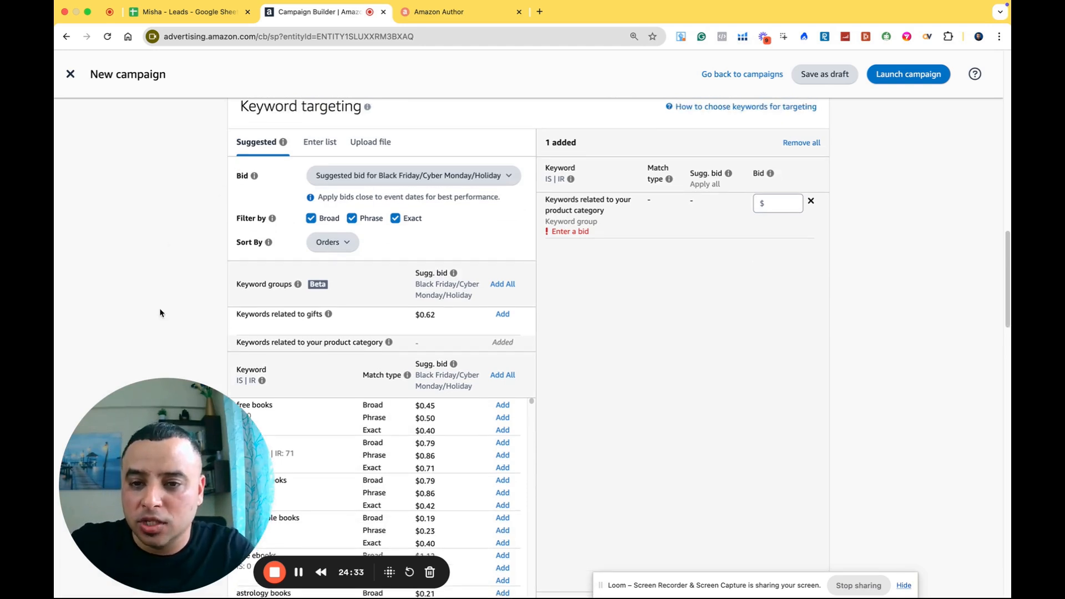
pyautogui.scroll(-1, 160, 312)
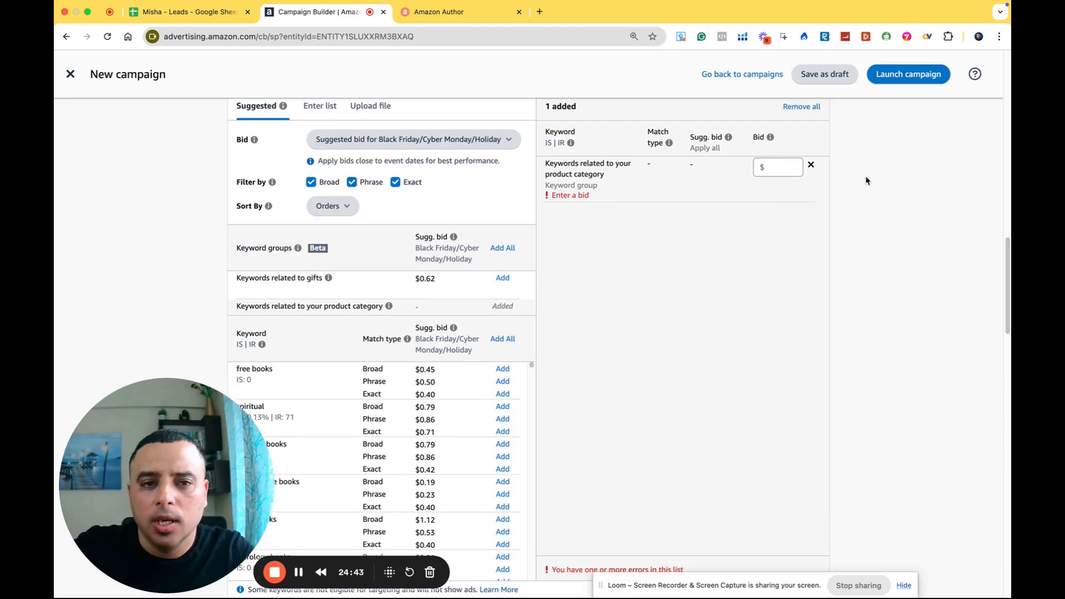
# Step: Check the bid entry for the keyword group related to the product category and remove that group from the added keywords
pyautogui.click(787, 172)
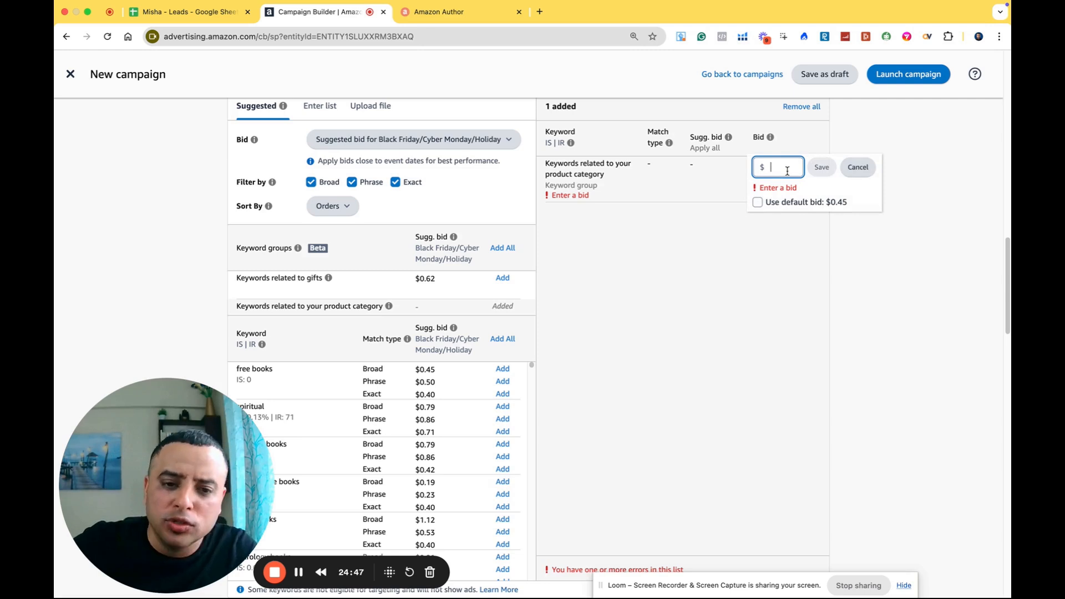
pyautogui.click(710, 315)
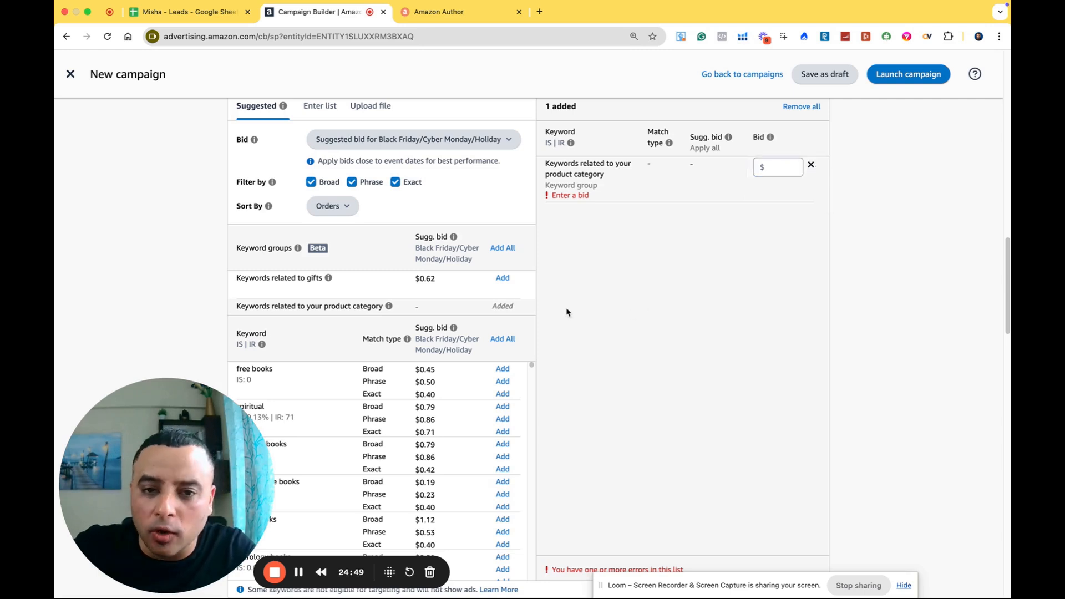
pyautogui.click(810, 166)
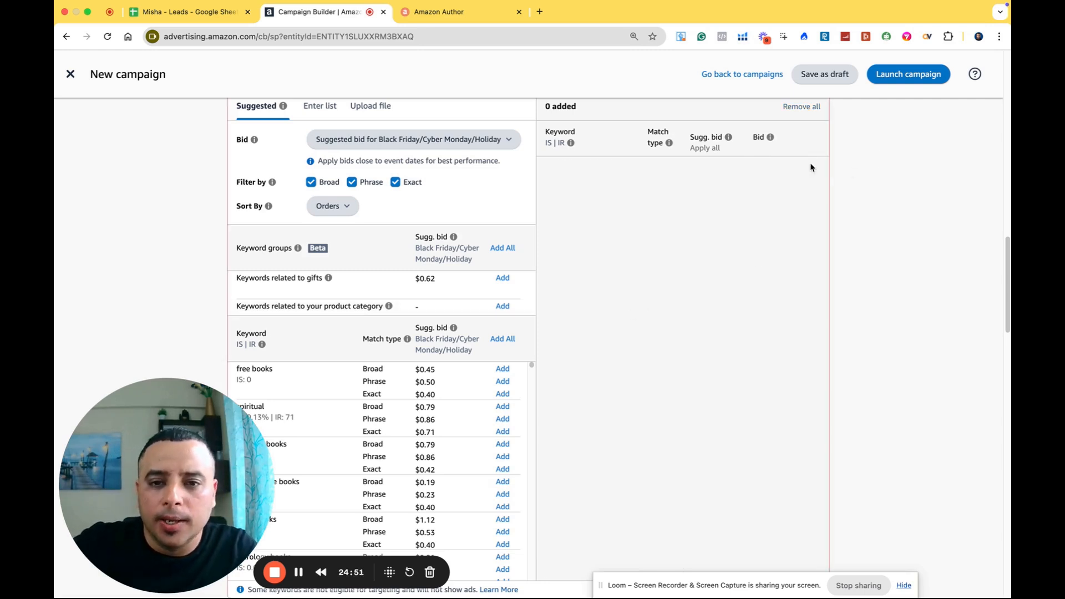
# Step: Browse the list of suggested keywords with their match types and suggested bids
pyautogui.scroll(-3, 131, 313)
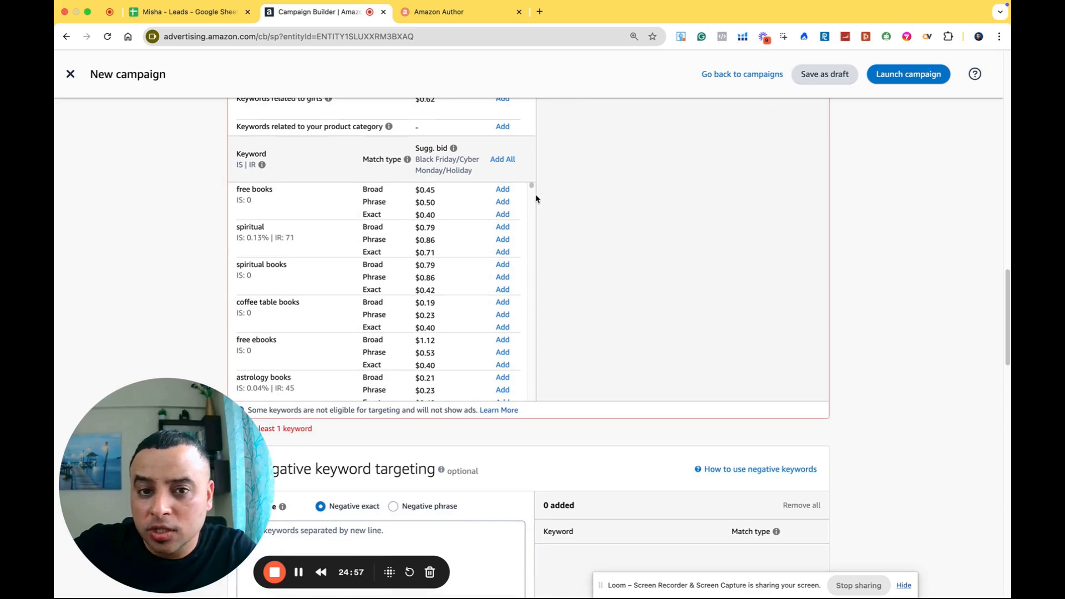
pyautogui.moveTo(531, 186); pyautogui.dragTo(532, 204)
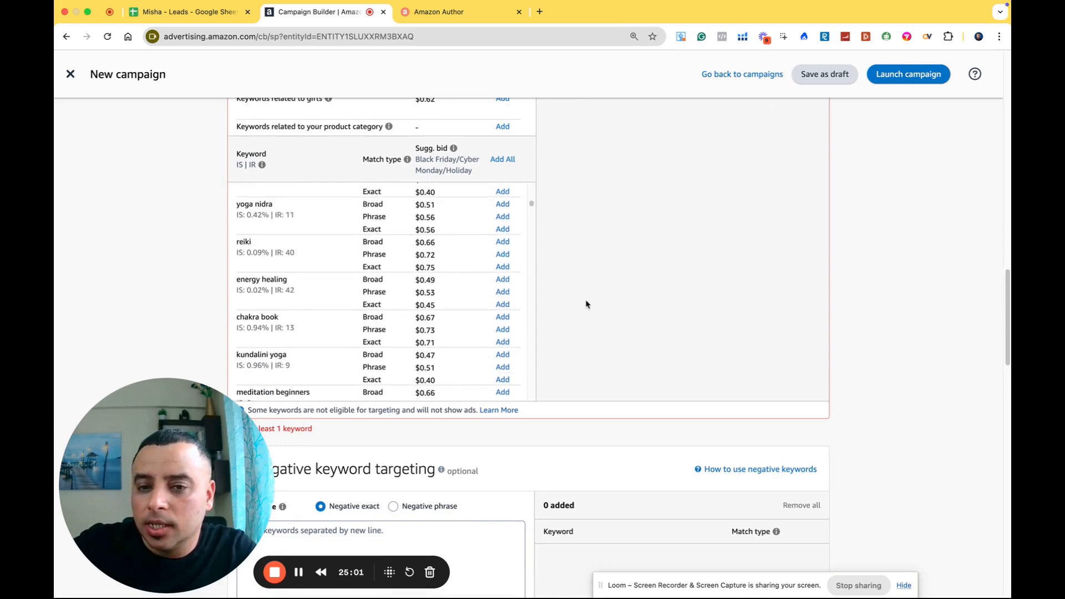
pyautogui.scroll(10, 596, 344)
pyautogui.scroll(-10, 600, 364)
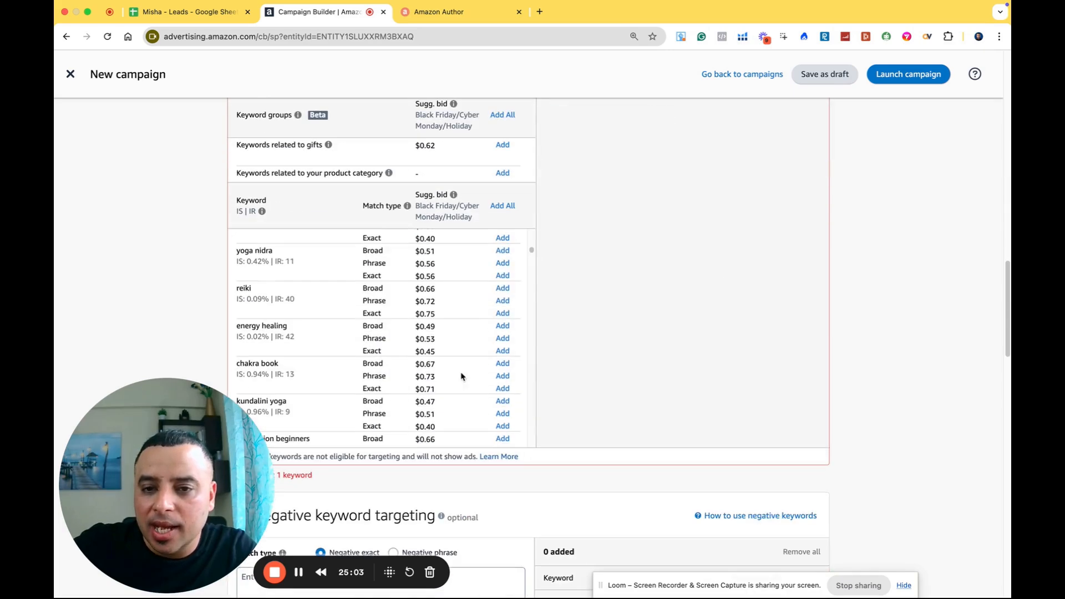
pyautogui.scroll(-10, 283, 349)
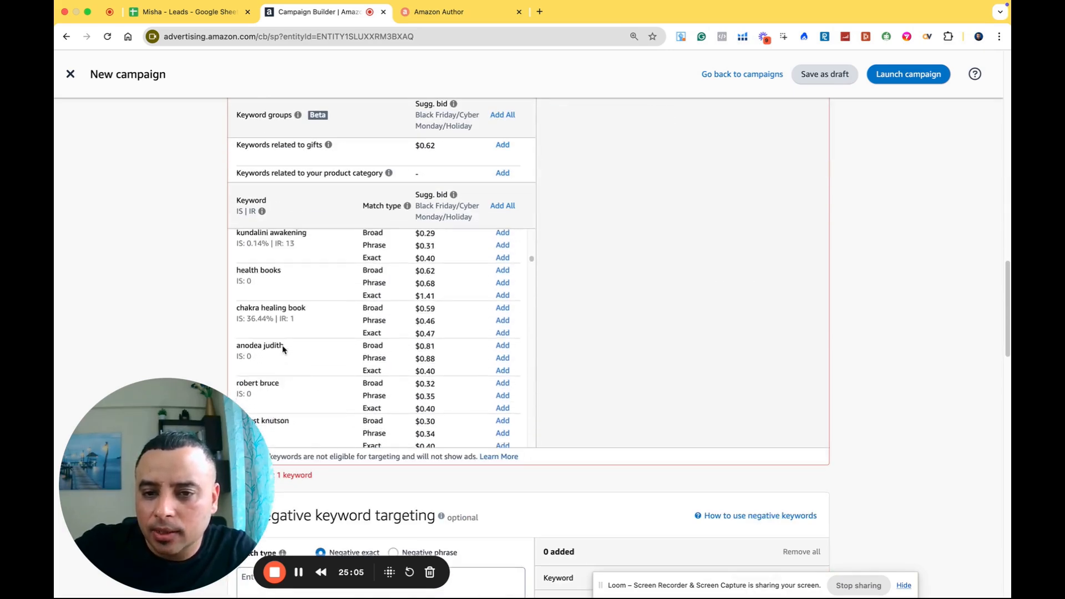
pyautogui.scroll(10, 366, 336)
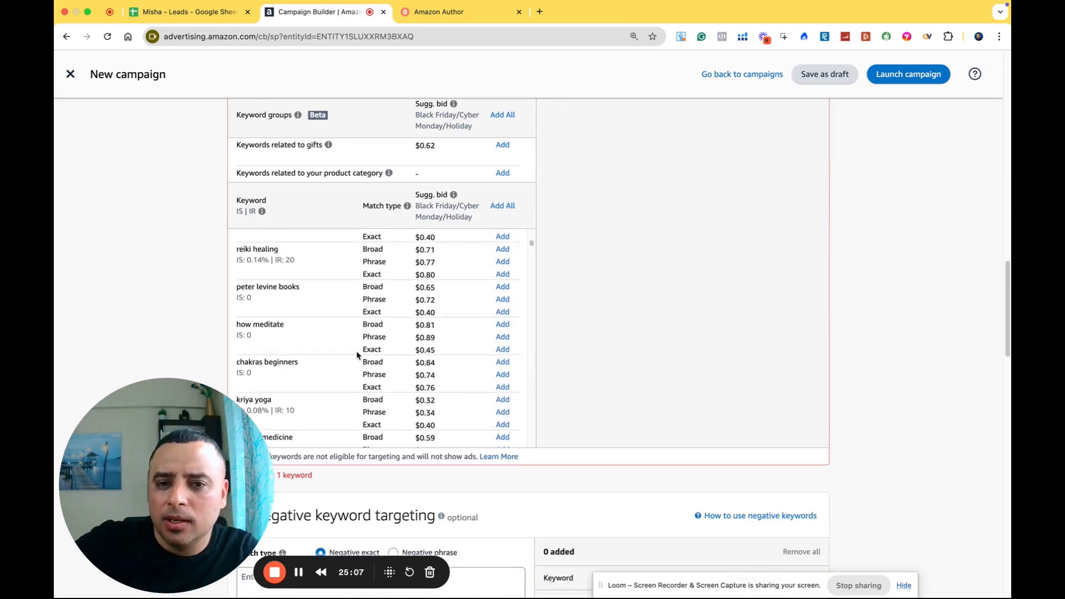
pyautogui.scroll(-3, 471, 361)
pyautogui.scroll(3, 389, 355)
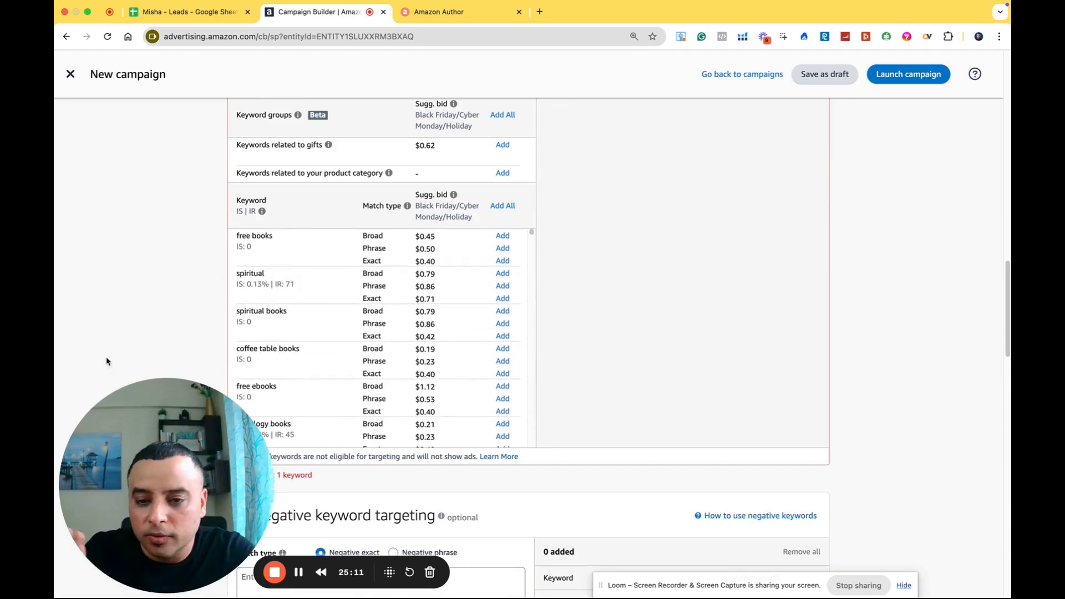
pyautogui.scroll(2, 185, 340)
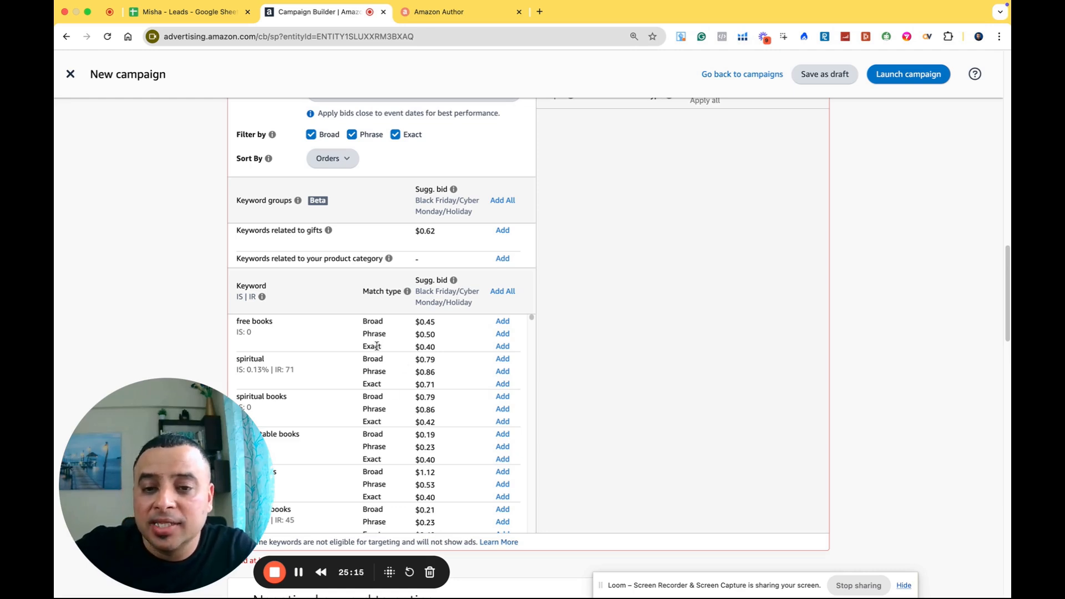
# Step: Add the suggested keyword "free books" with Phrase match, checking its bid options without changing the bid
pyautogui.click(503, 335)
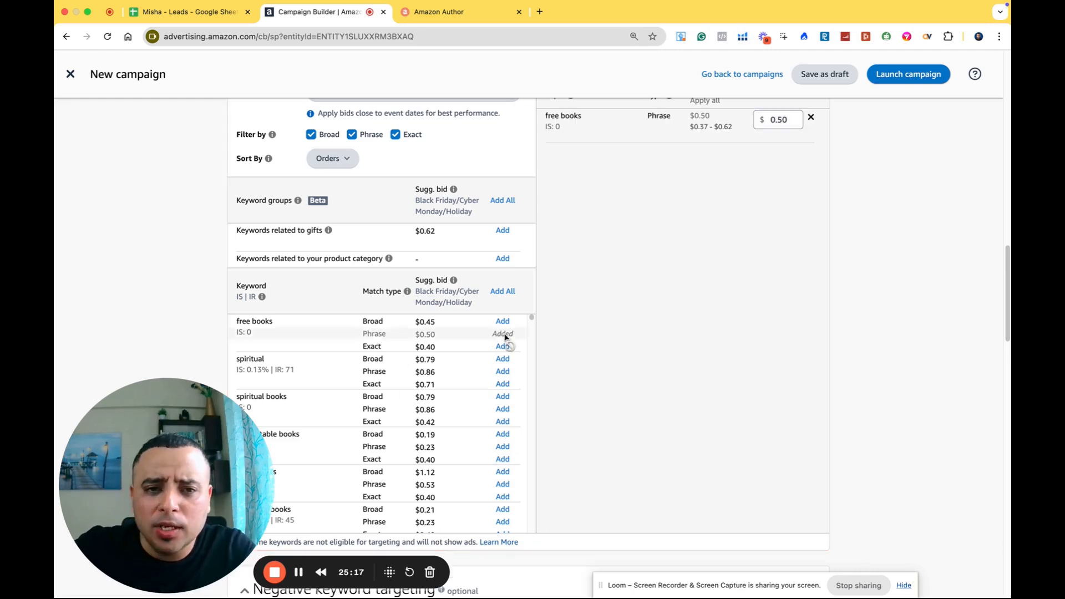
pyautogui.click(783, 120)
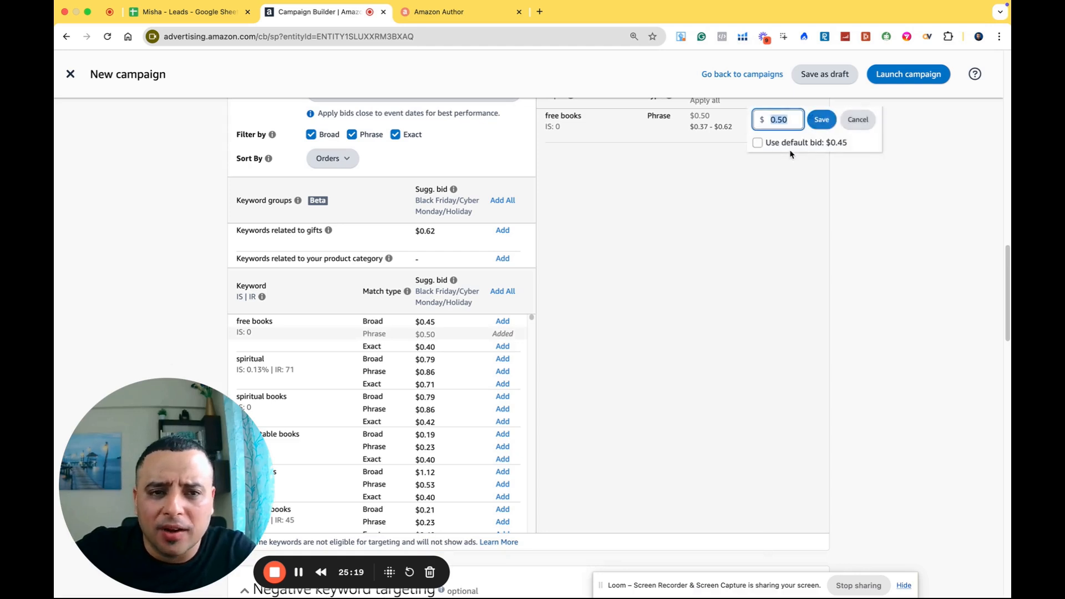
pyautogui.click(854, 123)
# Step: Choose Negative phrase as the match type for negative keyword targeting and make the negative keyword list ready for entry
pyautogui.scroll(-2, 201, 333)
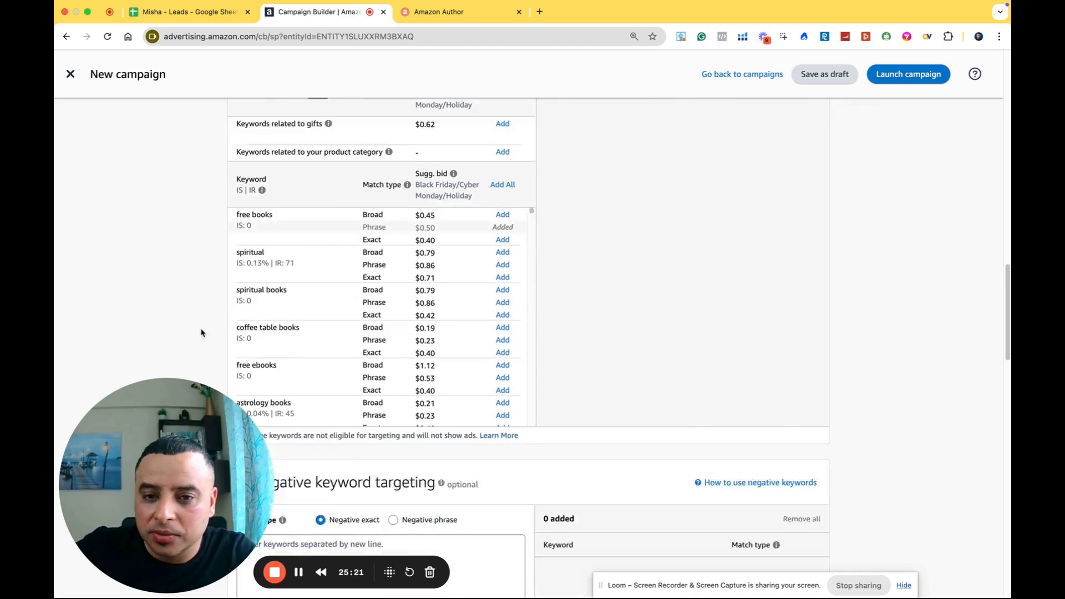
pyautogui.scroll(-10, 278, 326)
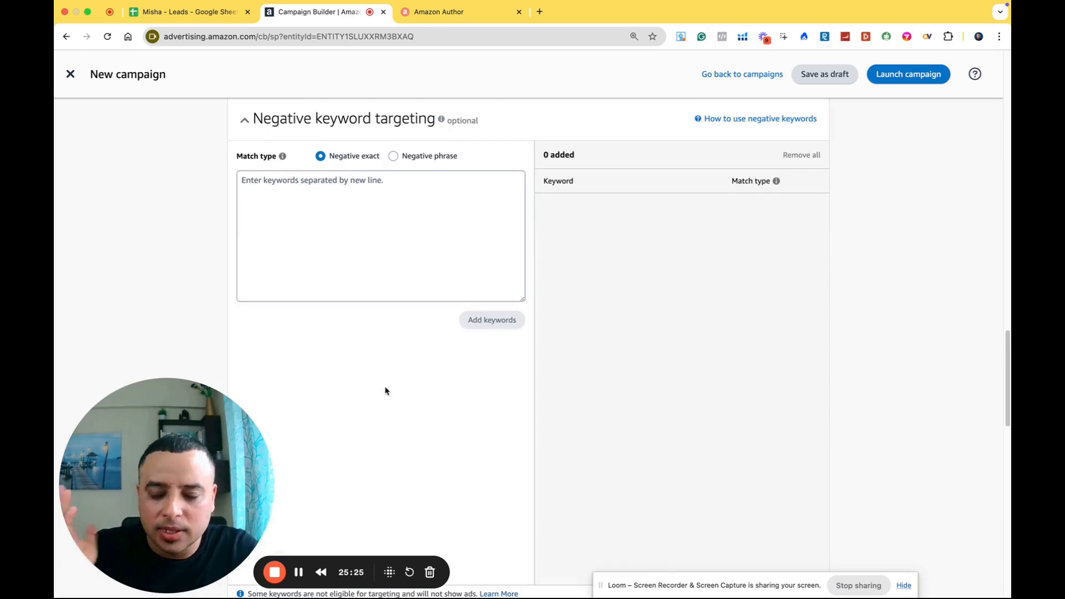
pyautogui.click(427, 160)
pyautogui.click(301, 214)
# Step: Review the campaign bidding strategy options and the placement bid adjustments
pyautogui.scroll(-15, 403, 311)
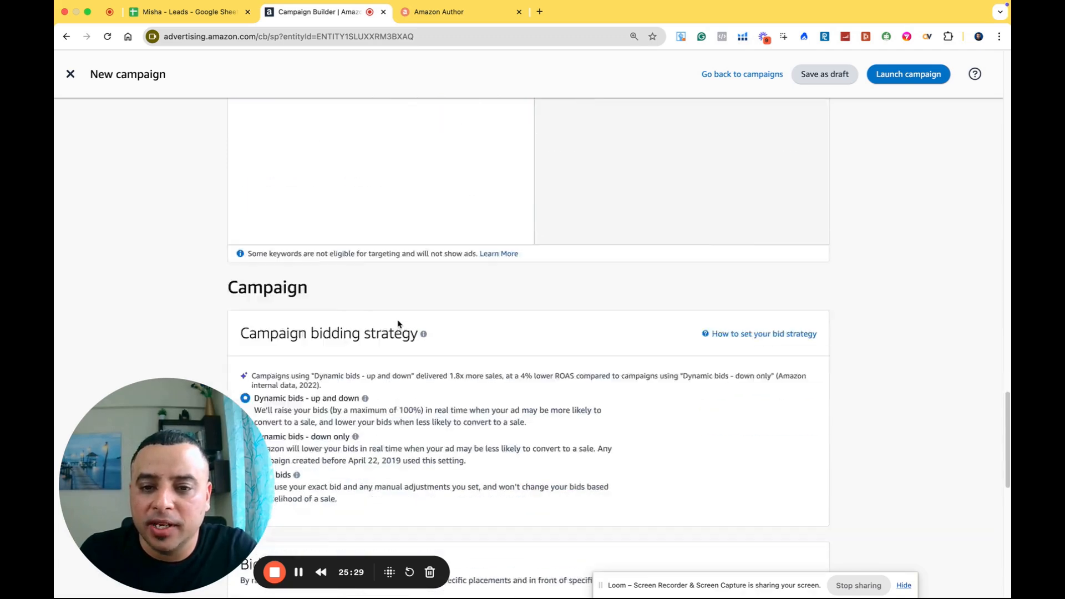
pyautogui.scroll(2, 257, 240)
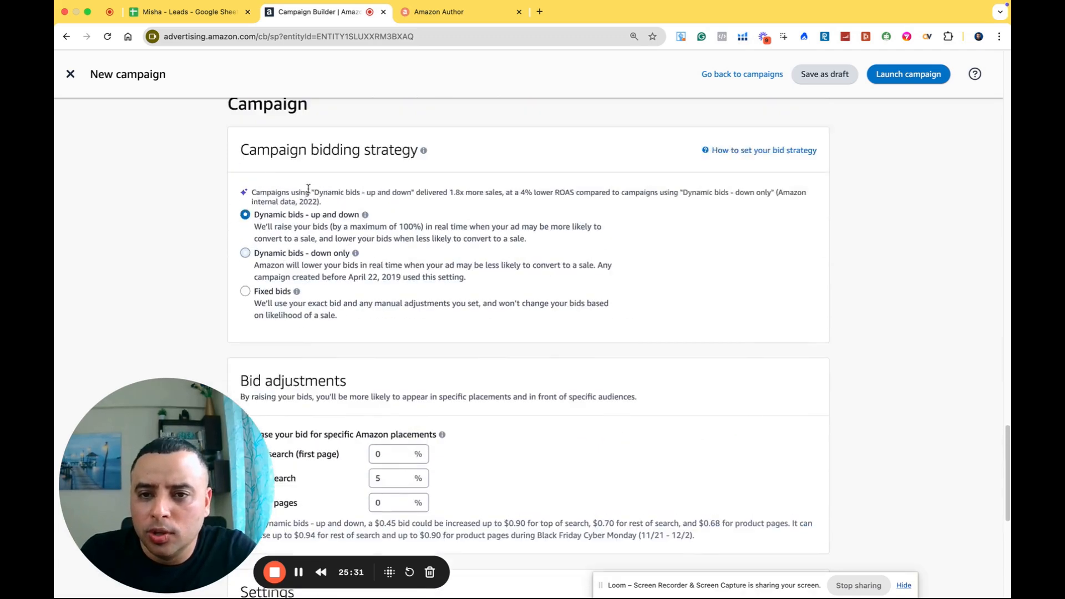
pyautogui.click(302, 320)
pyautogui.scroll(-7, 273, 160)
pyautogui.scroll(2, 274, 160)
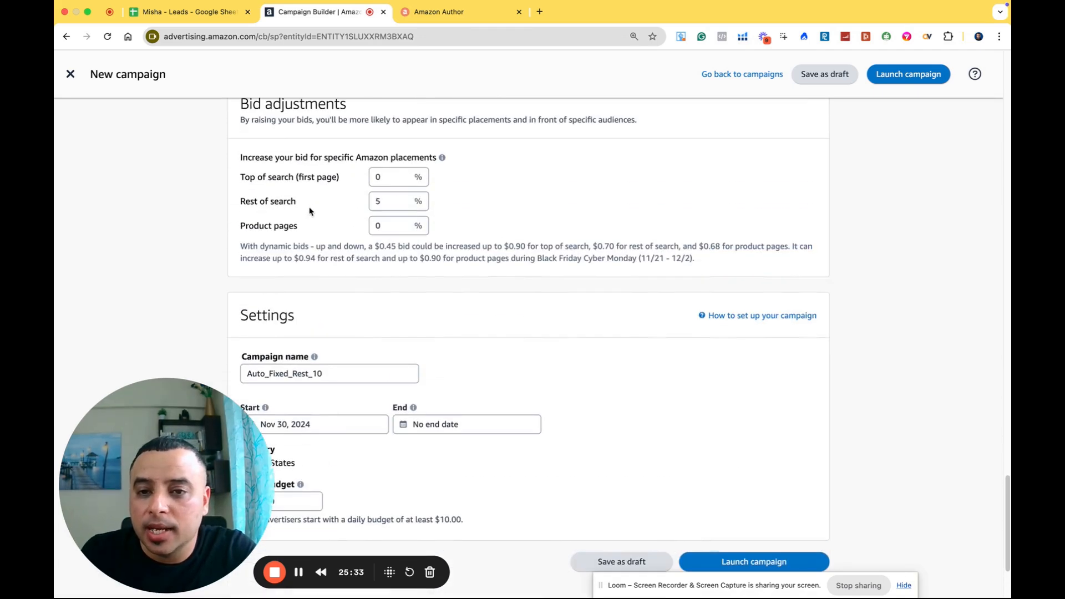
# Step: Replace Auto with Manual_Keywords in the campaign name so that it reads Manual_Keywords_Fixed_Rest_10
pyautogui.moveTo(314, 357)
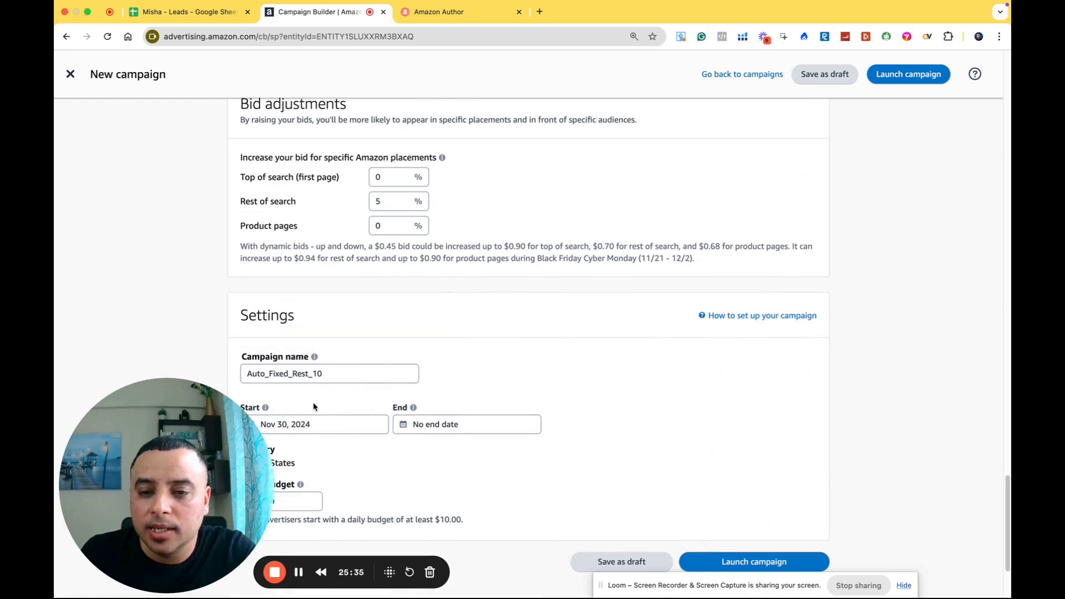
pyautogui.moveTo(265, 373); pyautogui.dragTo(246, 374)
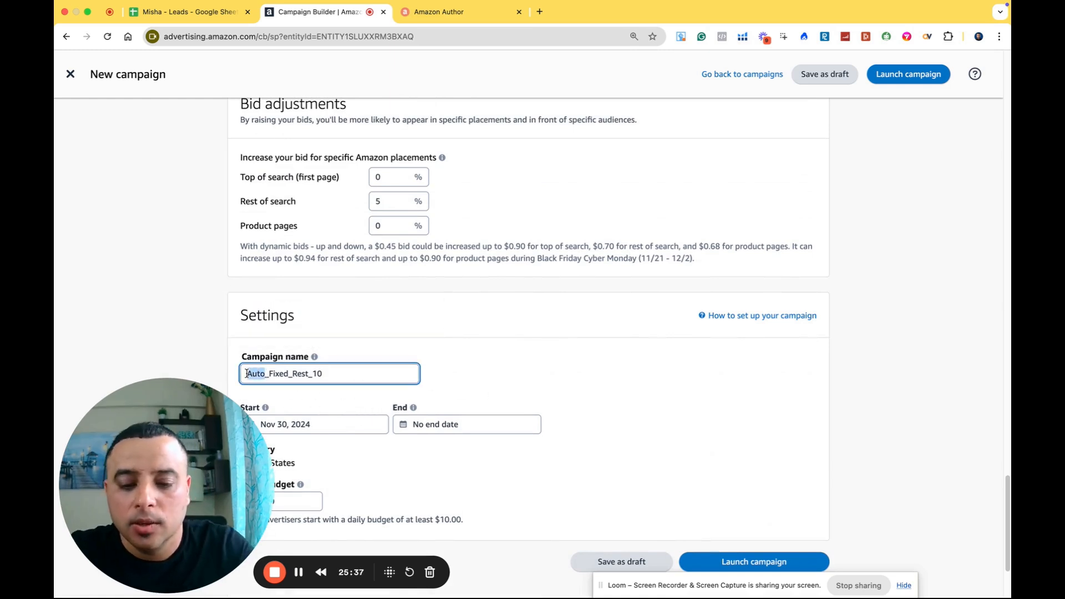
pyautogui.write('MANUA')
pyautogui.press('BackSpace')
pyautogui.press('BackSpace')
pyautogui.press('BackSpace')
pyautogui.press('BackSpace')
pyautogui.press('BackSpace')
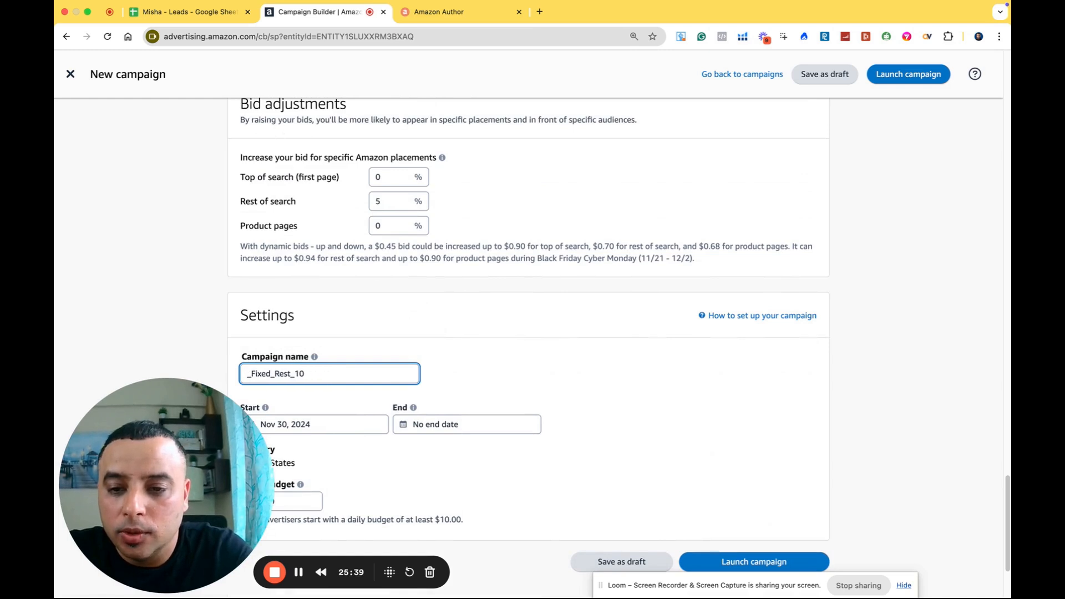
pyautogui.write('Manual')
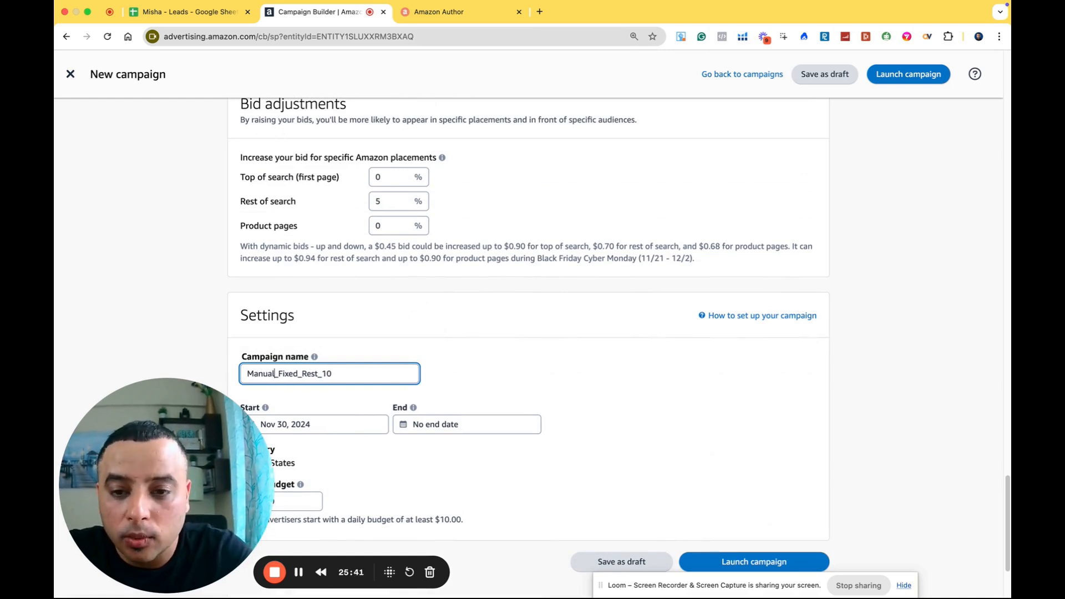
pyautogui.write('_Keywords')
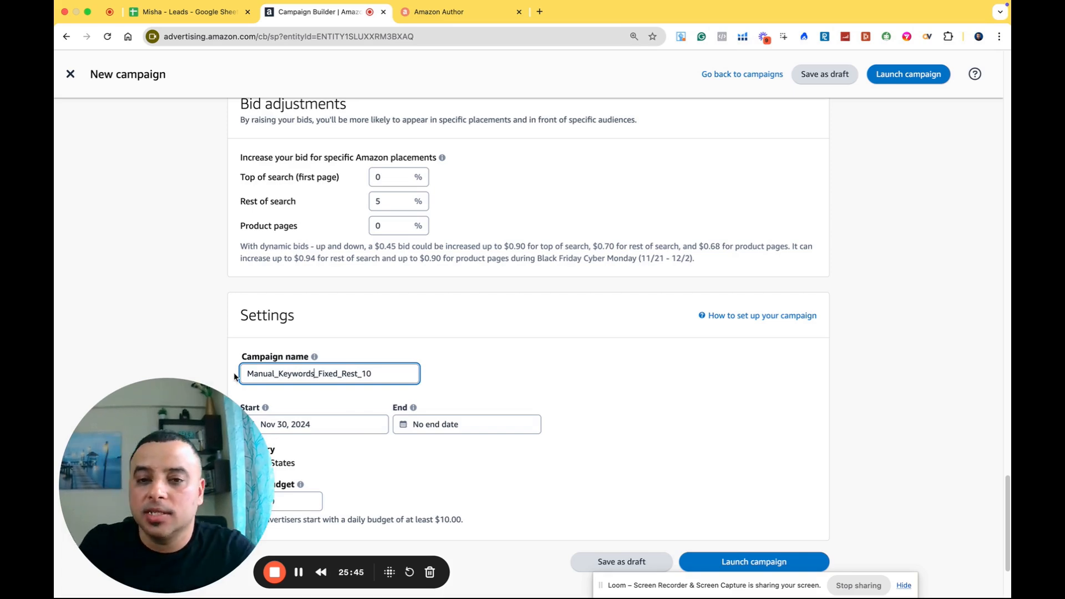
# Step: Set the Rest of search bid adjustment to 10% and select Fixed bids as the campaign bidding strategy
pyautogui.doubleClick(375, 202)
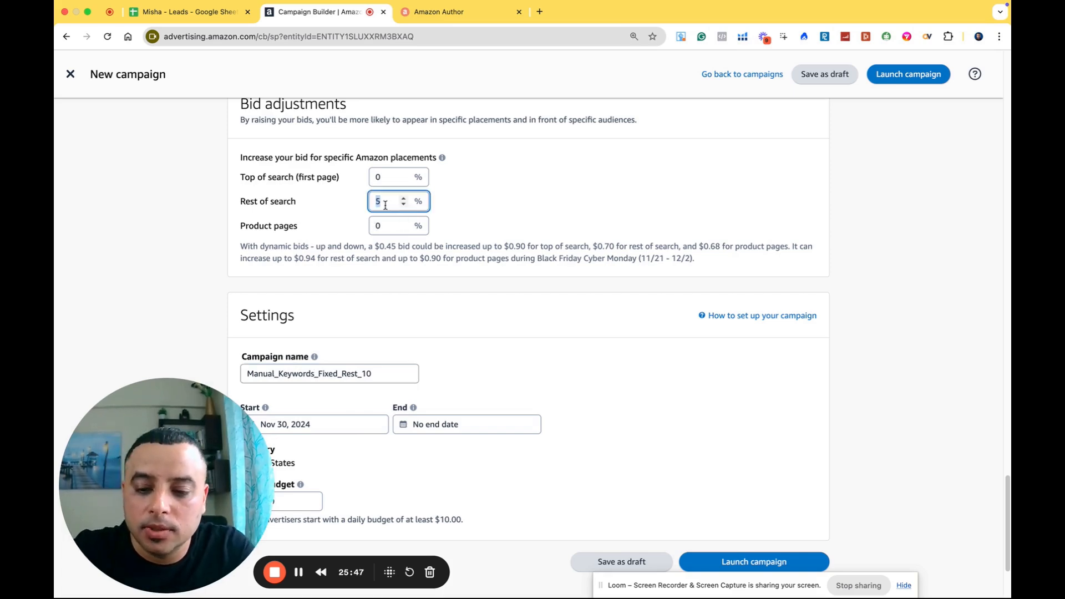
pyautogui.click(164, 231)
pyautogui.scroll(6, 164, 230)
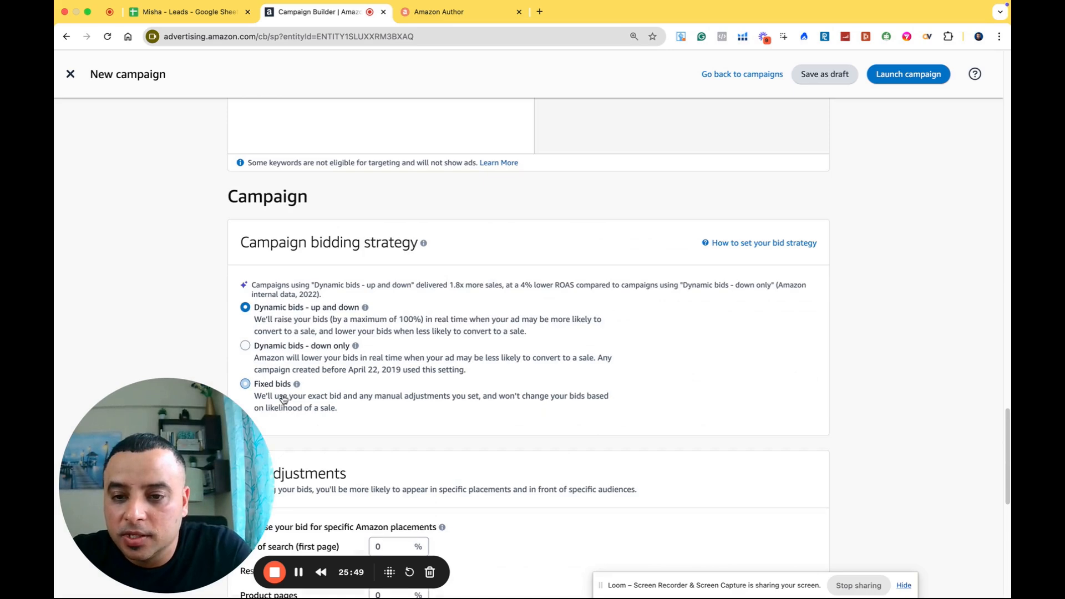
pyautogui.click(245, 384)
pyautogui.scroll(-7, 299, 387)
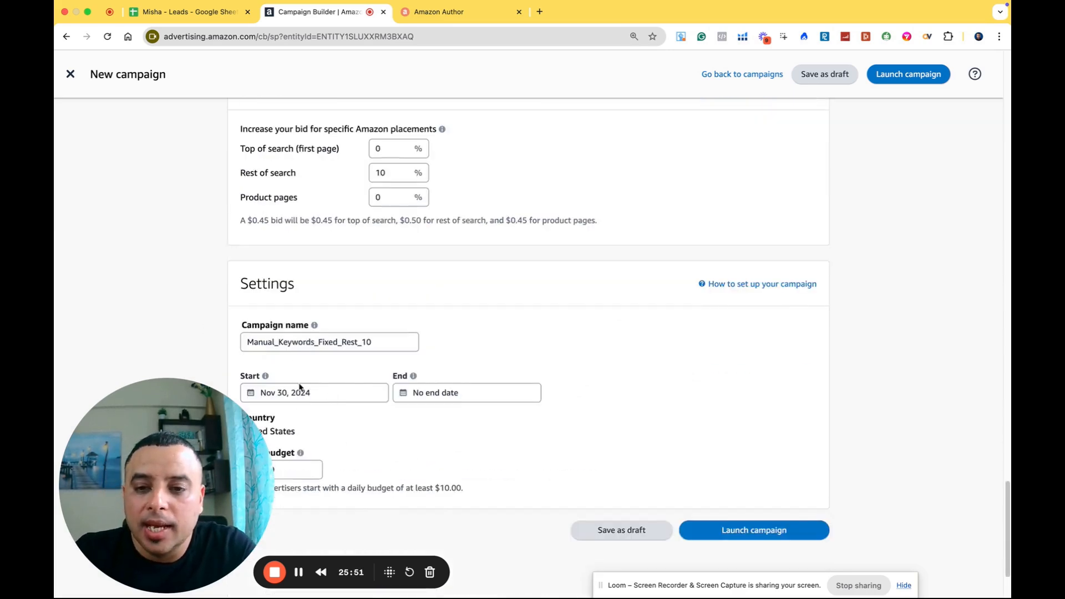
pyautogui.scroll(-2, 305, 366)
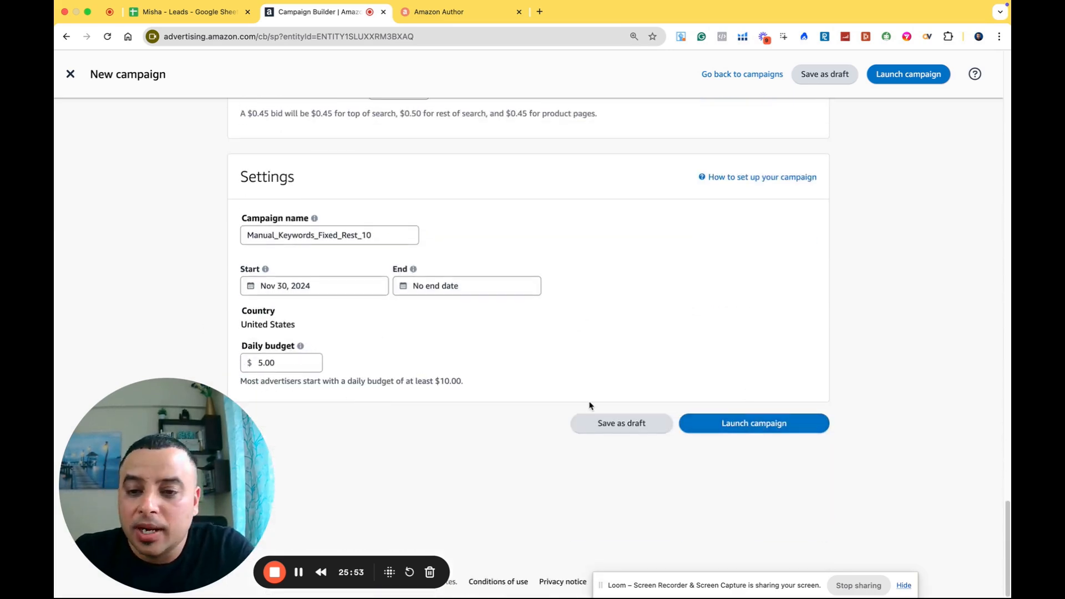
# Step: Switch the manual targeting type from keyword targeting to Product targeting
pyautogui.scroll(15, 588, 402)
pyautogui.scroll(10, 589, 401)
pyautogui.scroll(-5, 579, 395)
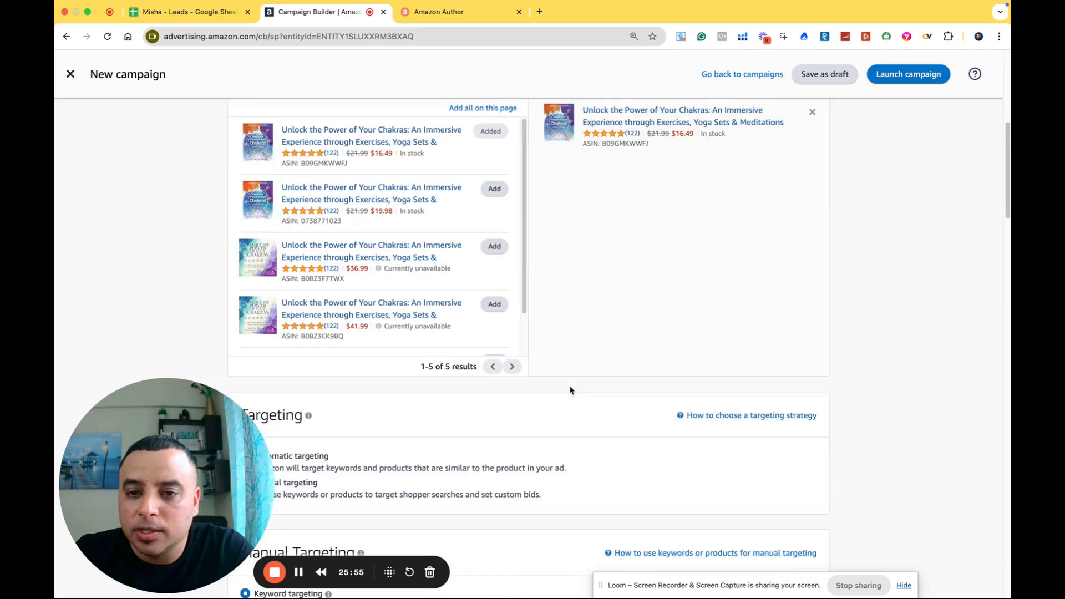
pyautogui.scroll(-7, 573, 388)
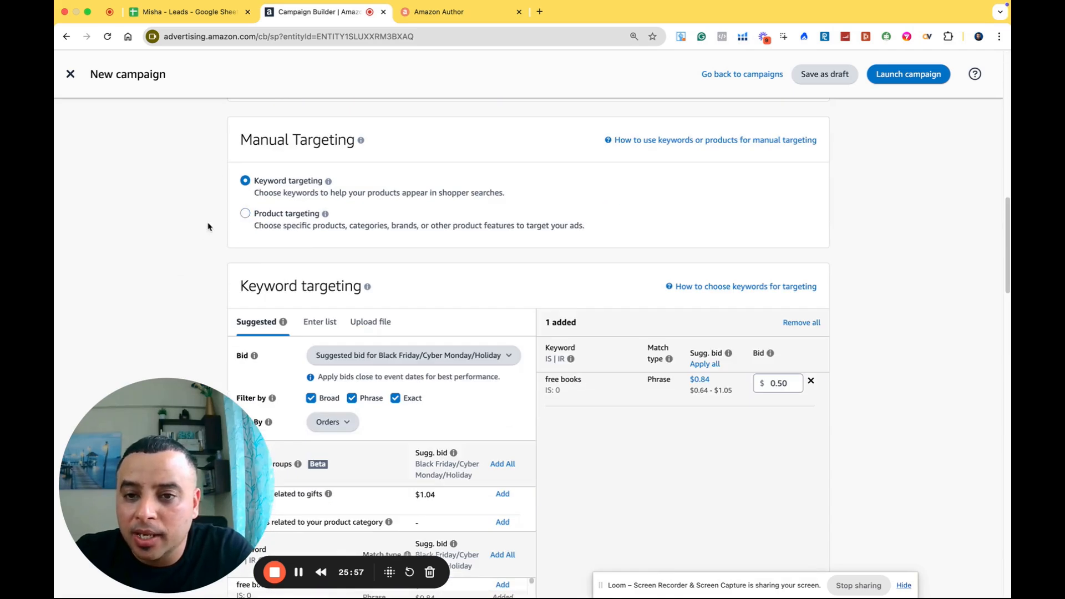
pyautogui.click(280, 218)
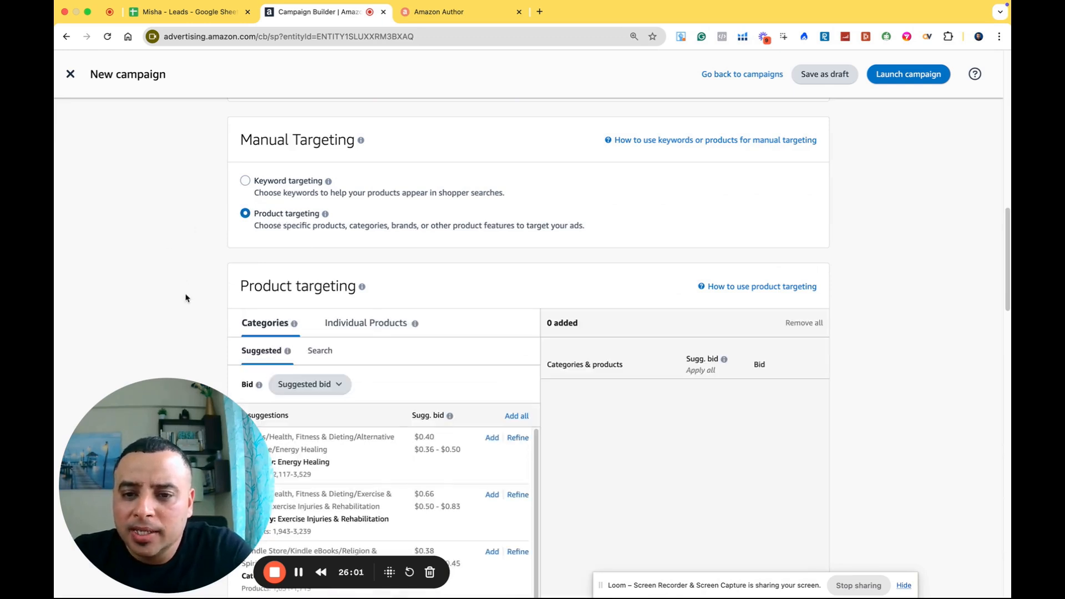
# Step: Try adding all suggested categories and only the Energy Healing category as product targets, clearing the target list each time
pyautogui.scroll(-3, 186, 298)
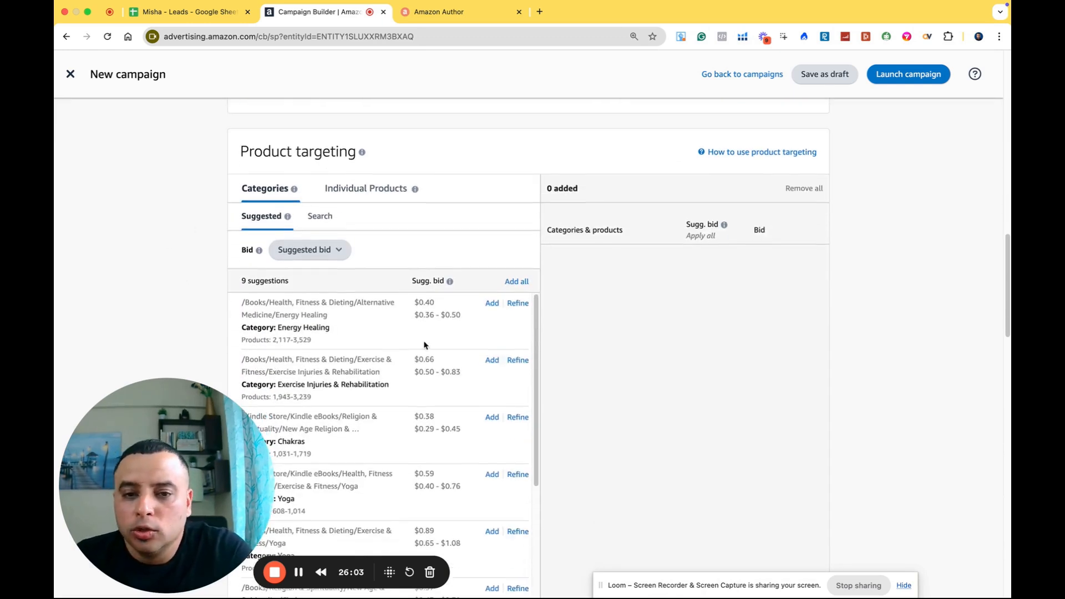
pyautogui.scroll(-5, 398, 405)
pyautogui.scroll(-3, 387, 368)
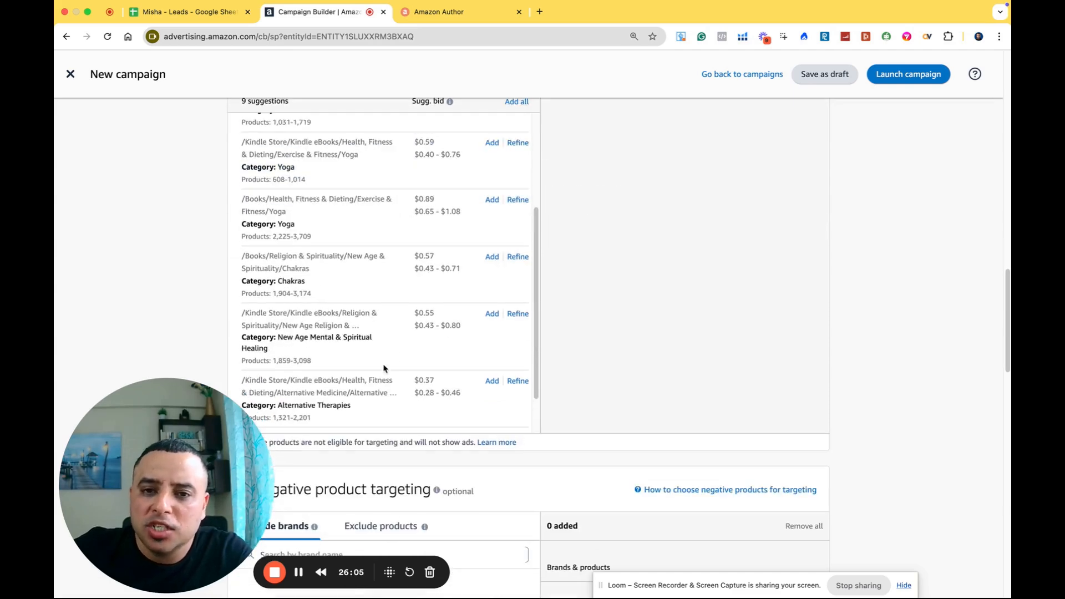
pyautogui.scroll(3, 390, 352)
pyautogui.scroll(2, 220, 361)
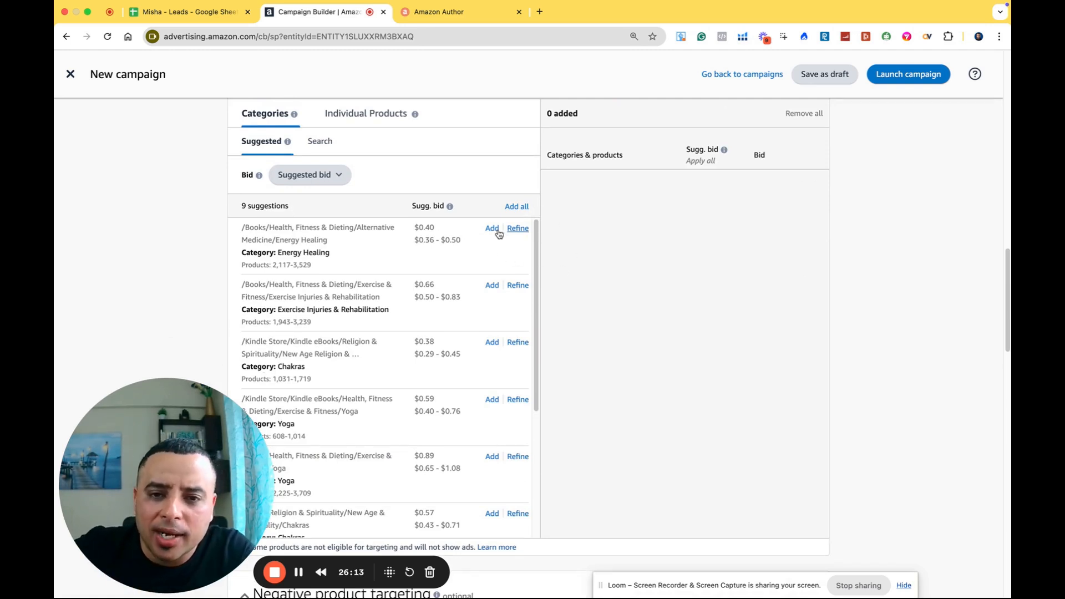
pyautogui.click(516, 207)
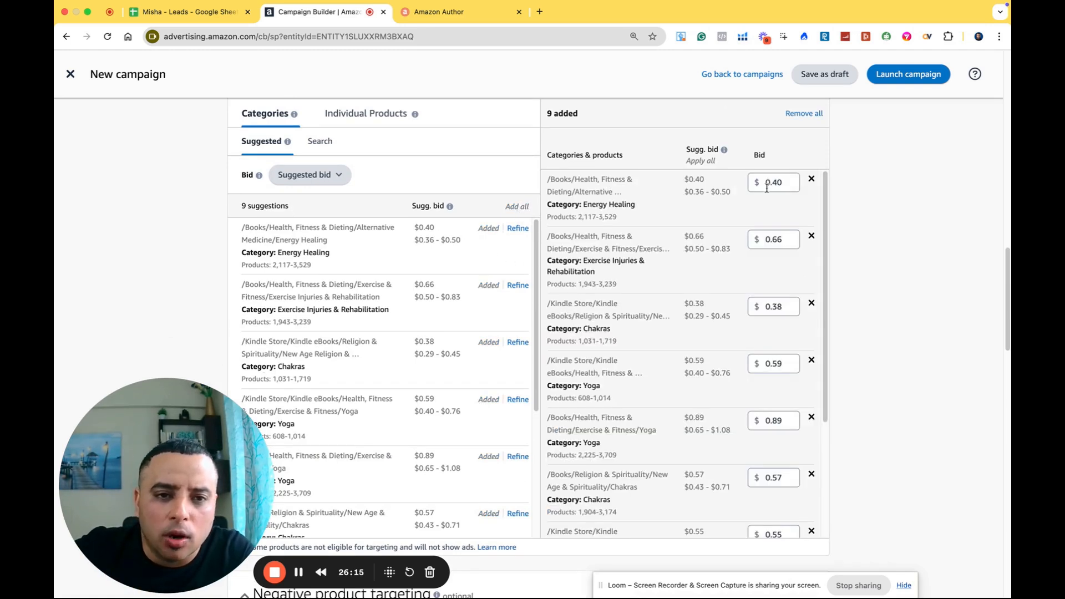
pyautogui.click(802, 115)
pyautogui.click(491, 228)
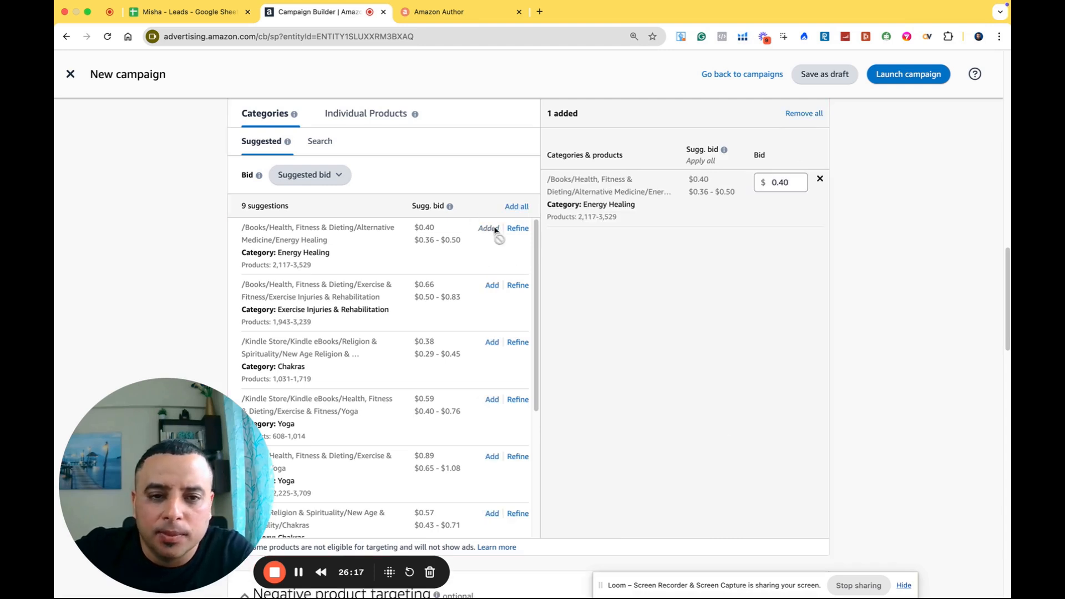
pyautogui.click(820, 178)
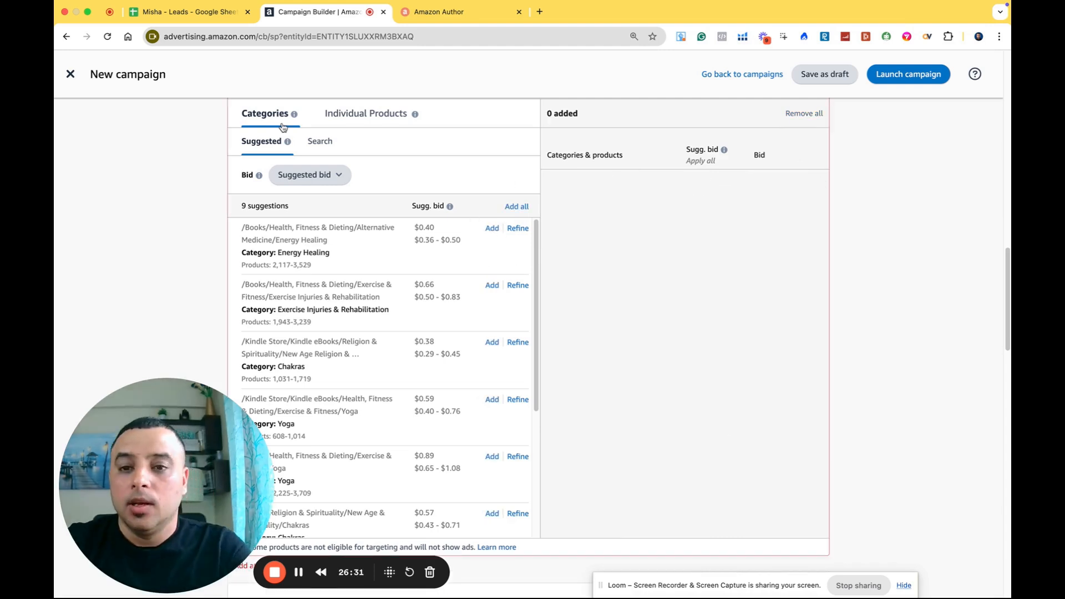
# Step: Look at the category name search for product targeting and return to the suggested categories
pyautogui.click(320, 142)
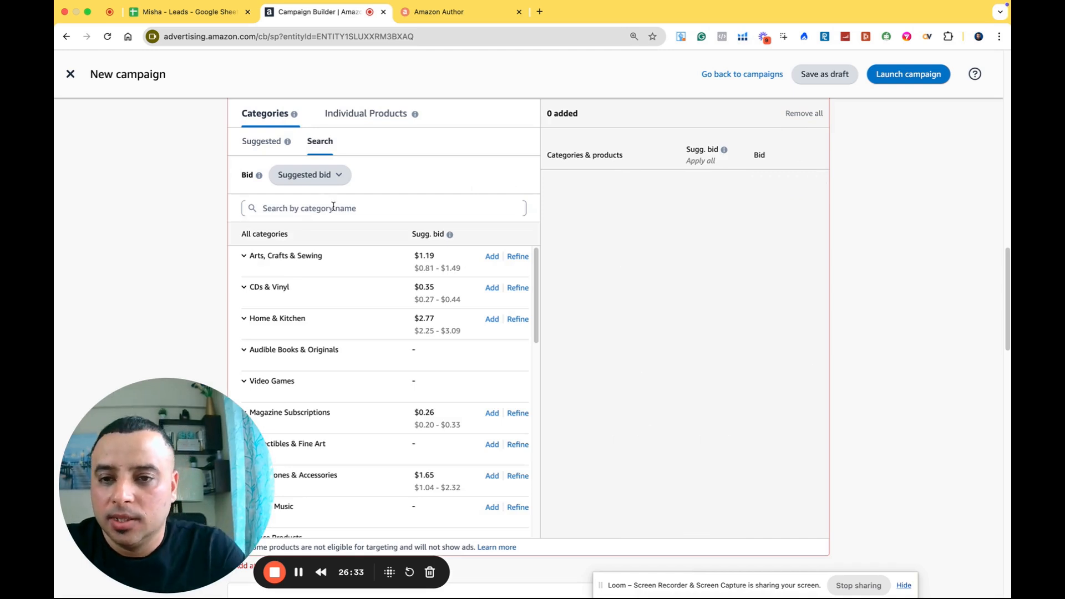
pyautogui.click(332, 207)
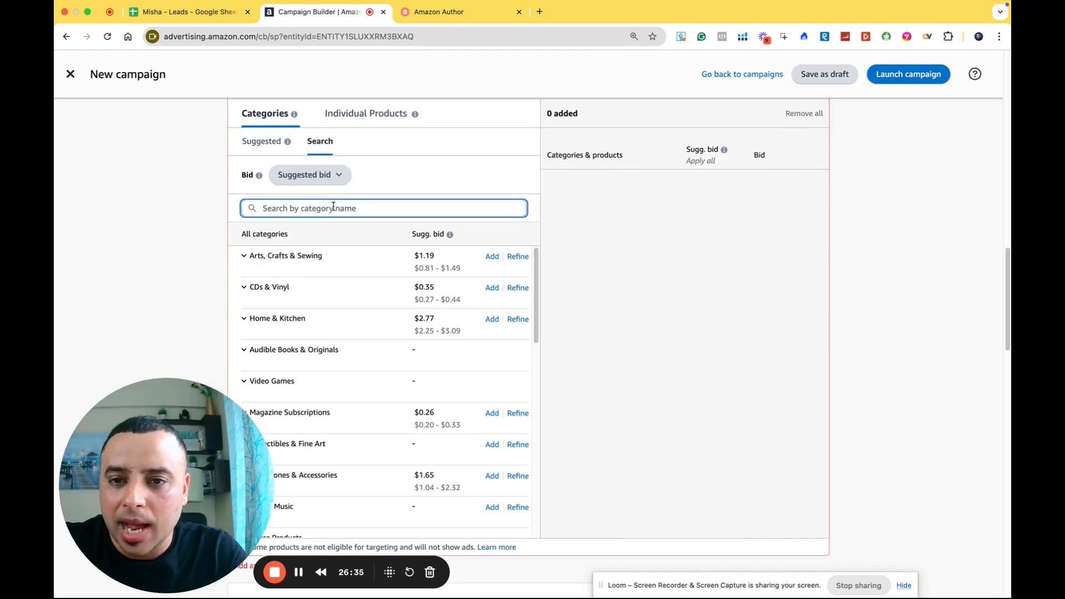
pyautogui.click(265, 143)
# Step: Examine the negative product targeting options for excluding products by ASIN list and excluding brands by name
pyautogui.scroll(-10, 181, 268)
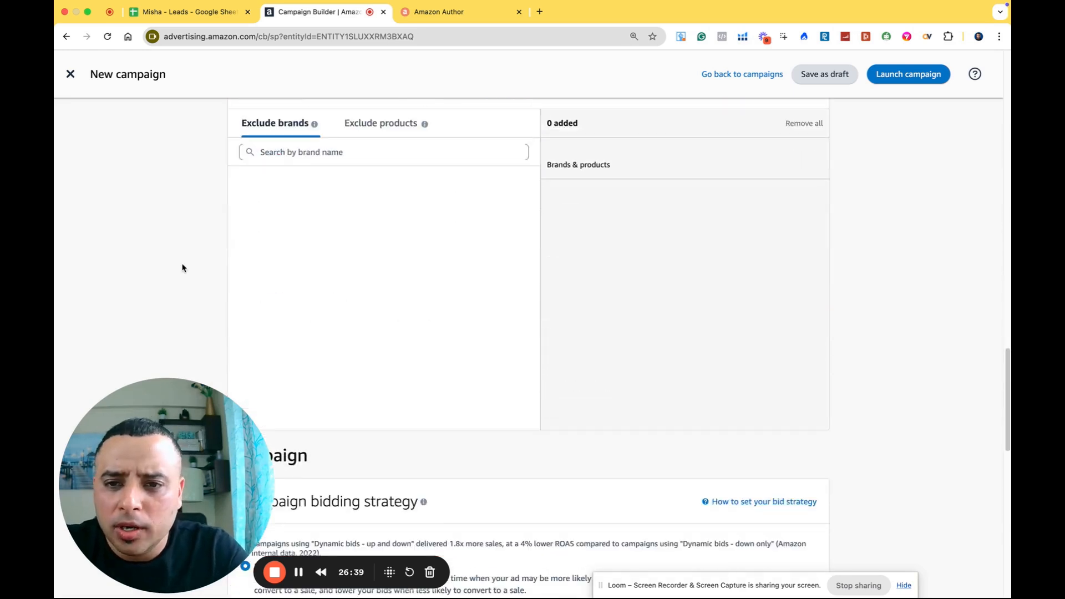
pyautogui.scroll(1, 255, 188)
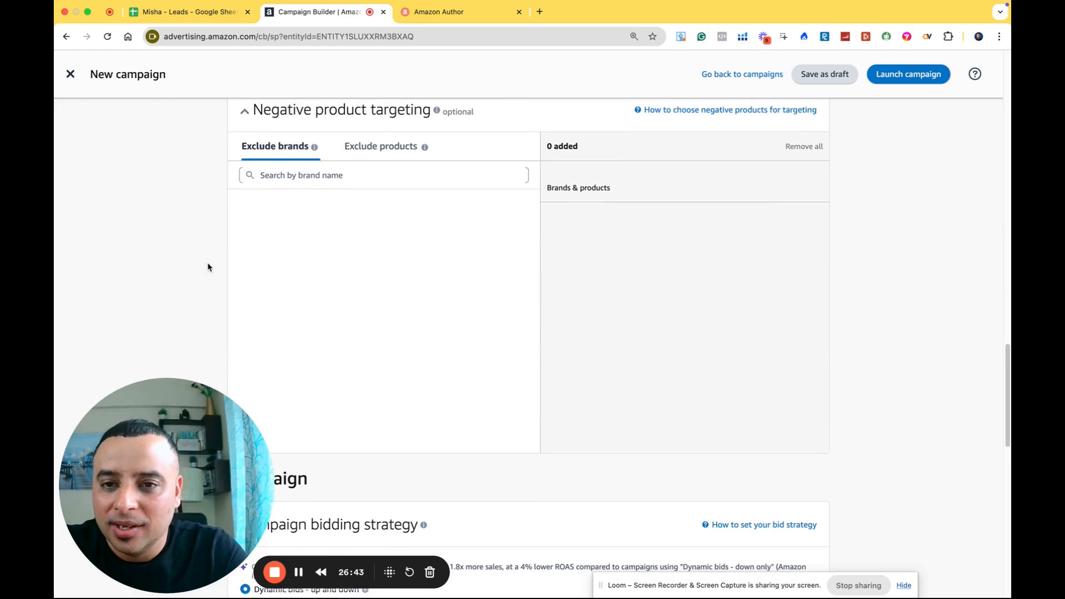
pyautogui.click(363, 158)
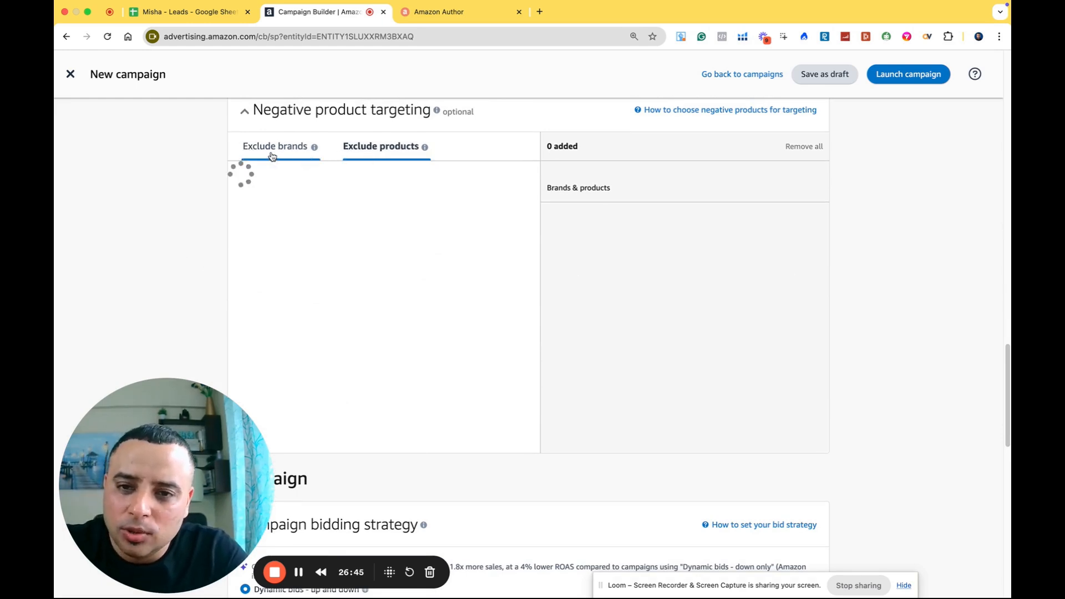
pyautogui.click(304, 176)
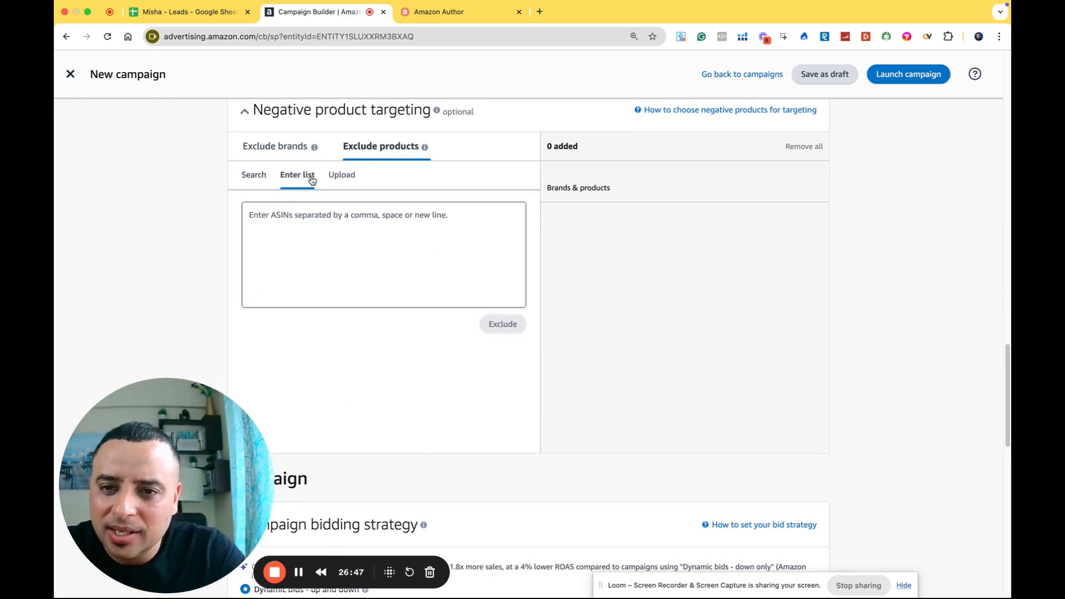
pyautogui.click(281, 148)
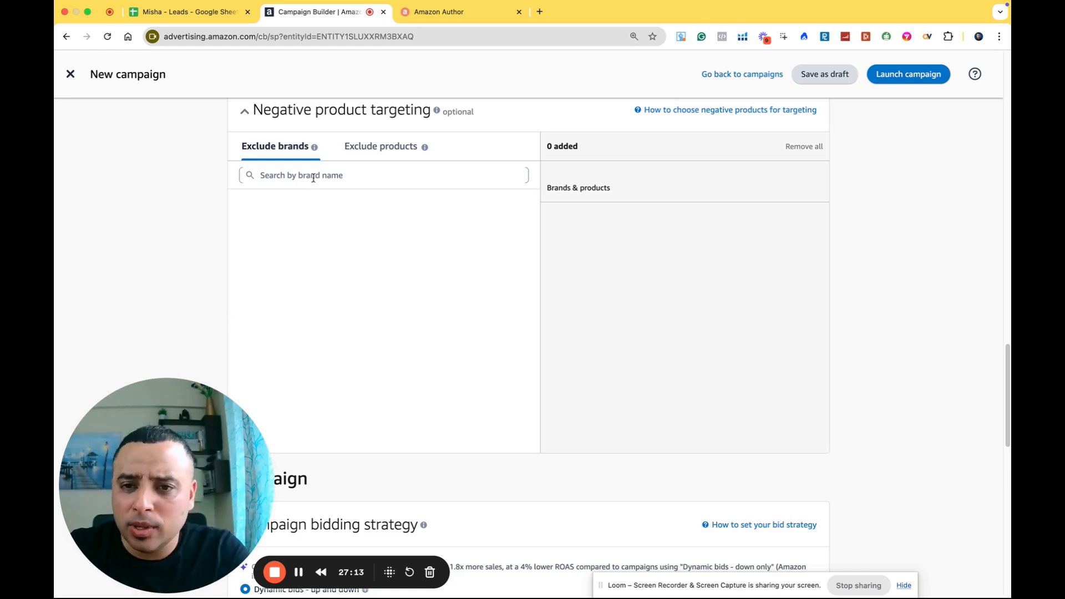
# Step: Review the campaign bidding strategy, placement bid adjustments and campaign settings, and return to the product targeting section
pyautogui.scroll(-5, 205, 281)
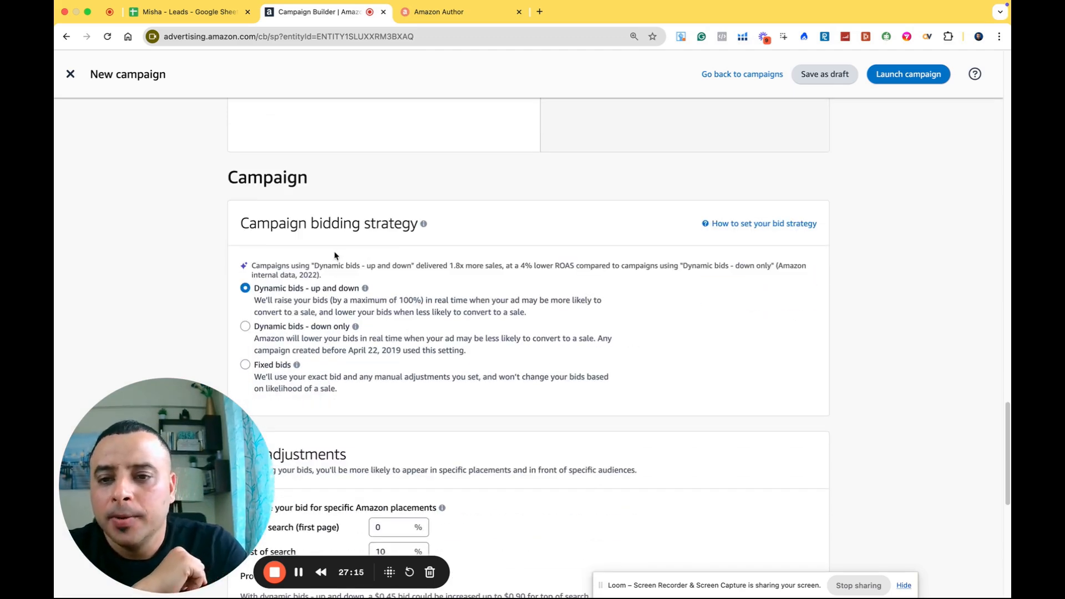
pyautogui.scroll(-4, 363, 327)
pyautogui.scroll(-2, 300, 338)
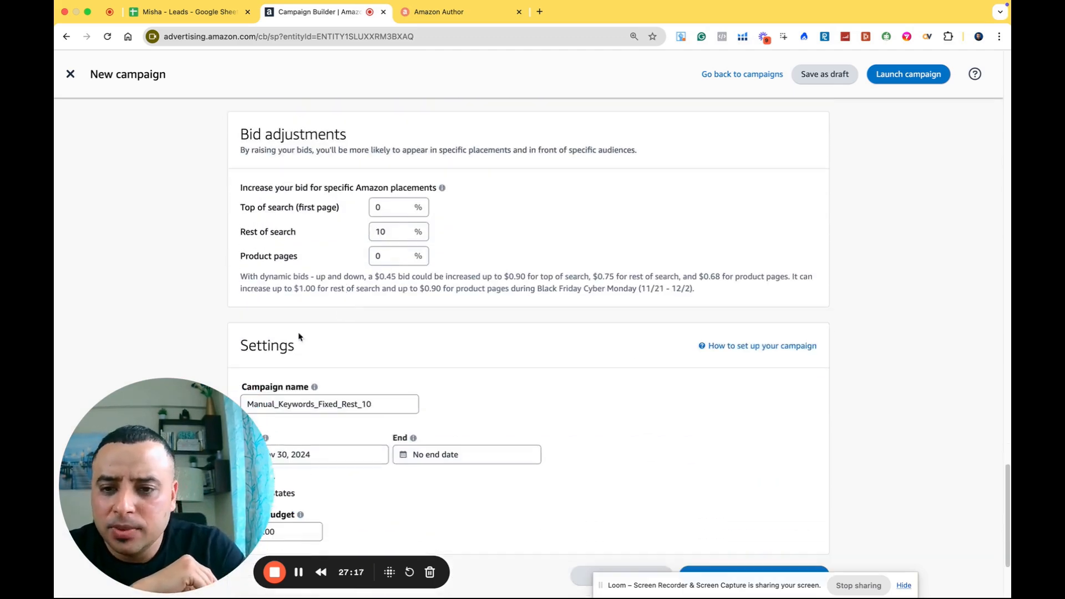
pyautogui.scroll(-3, 357, 359)
pyautogui.scroll(15, 376, 342)
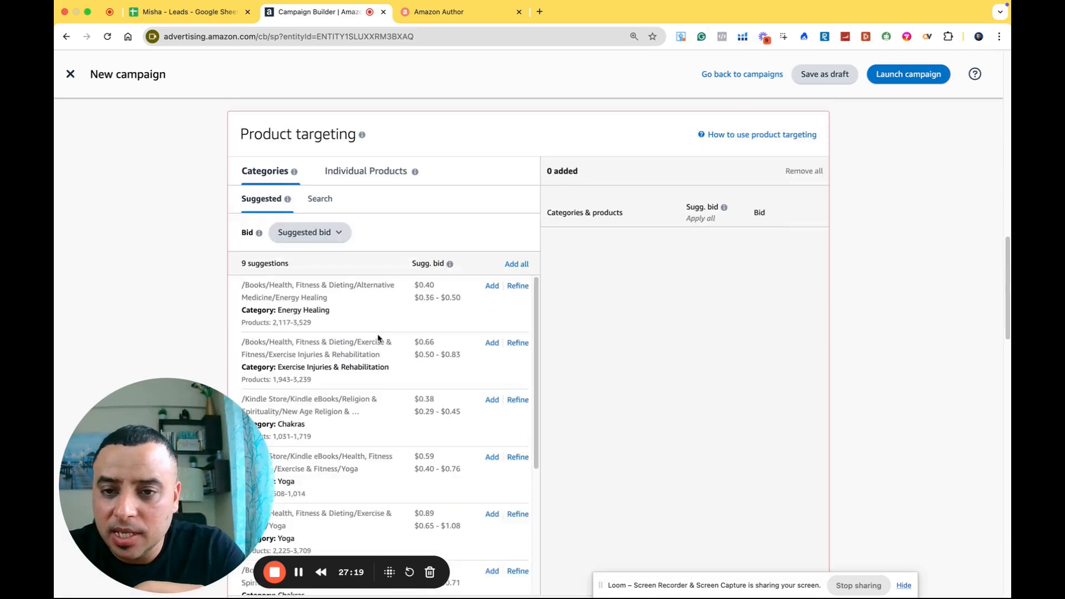
pyautogui.scroll(-4, 376, 338)
pyautogui.scroll(-4, 364, 367)
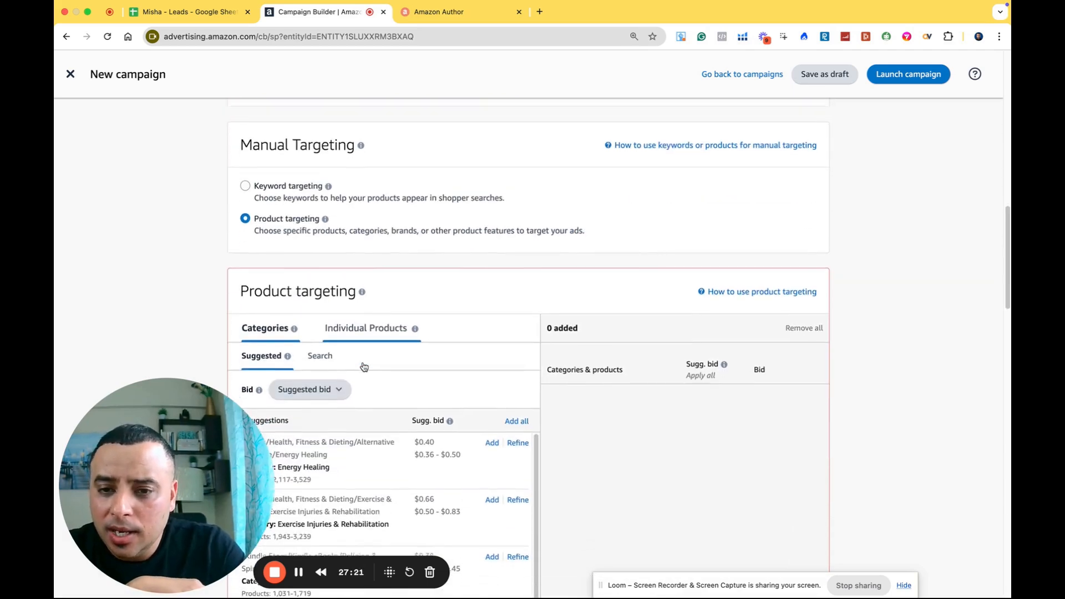
# Step: Switch product targeting to Individual Products, check the ASIN list entry, and return to the suggested products
pyautogui.click(365, 254)
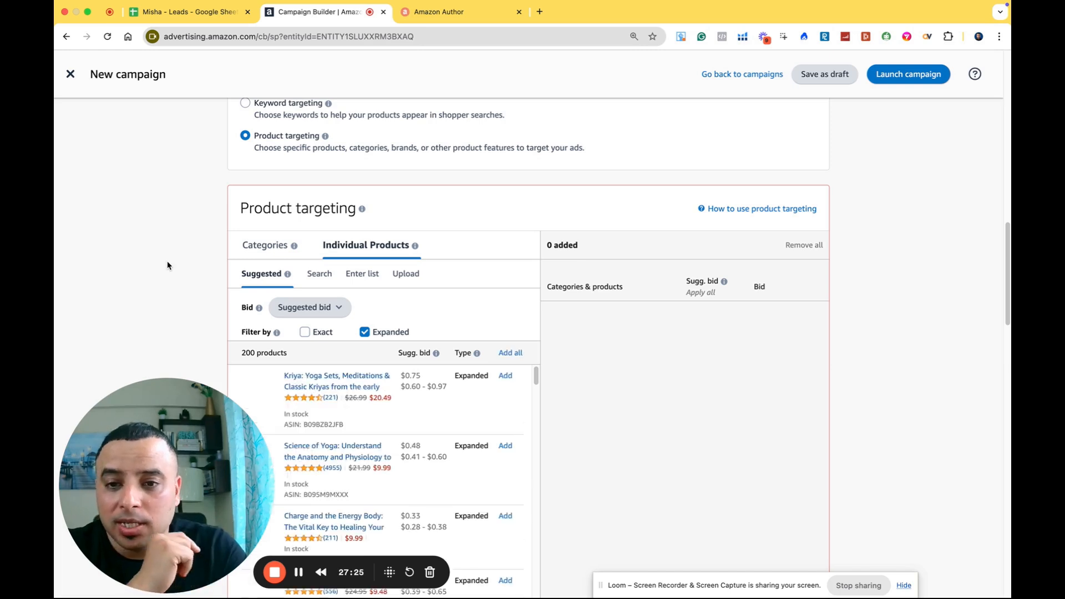
pyautogui.scroll(-3, 163, 283)
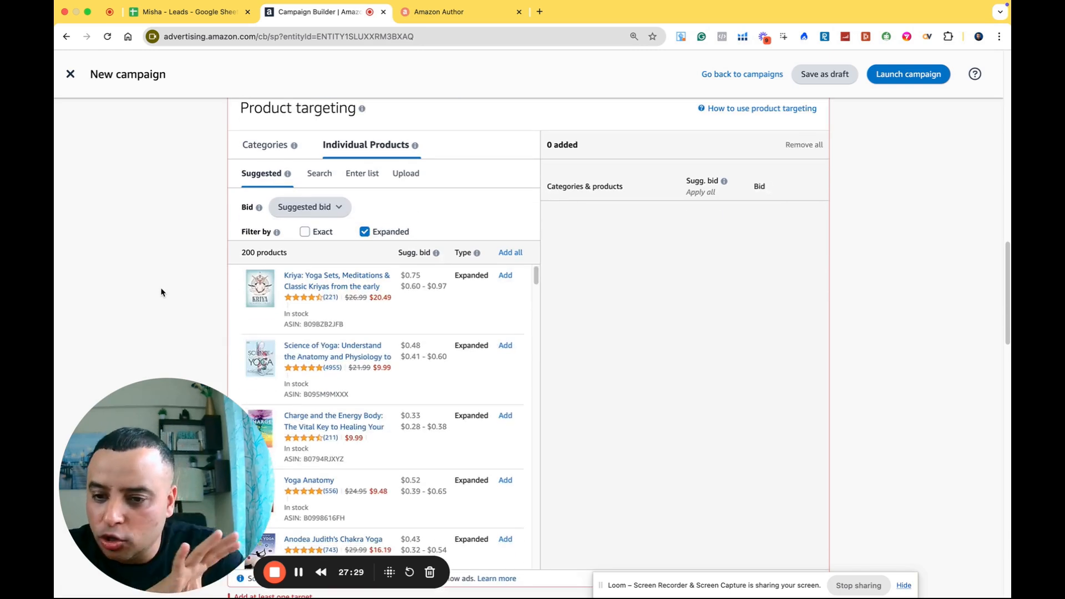
pyautogui.click(361, 176)
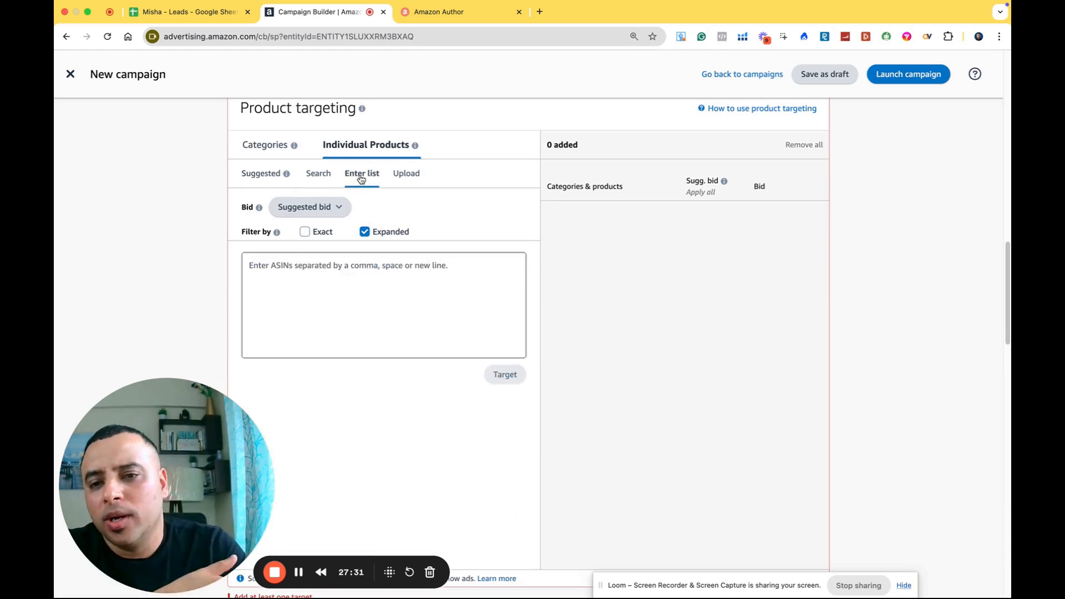
pyautogui.click(266, 176)
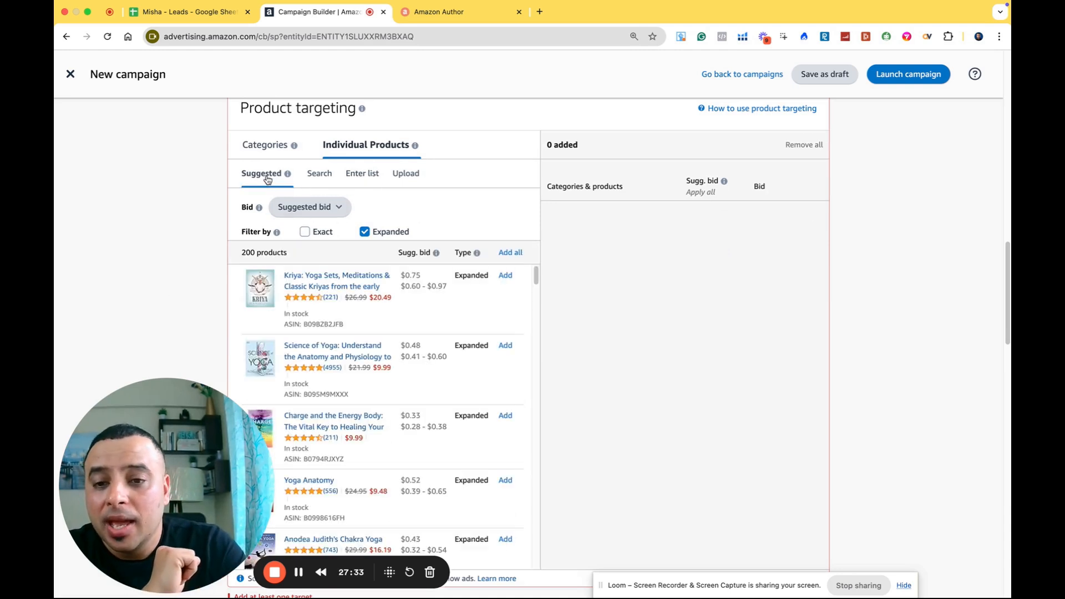
# Step: Include Exact in the product filter and add the suggested Kriya yoga book as both an Exact and an Expanded target
pyautogui.click(305, 232)
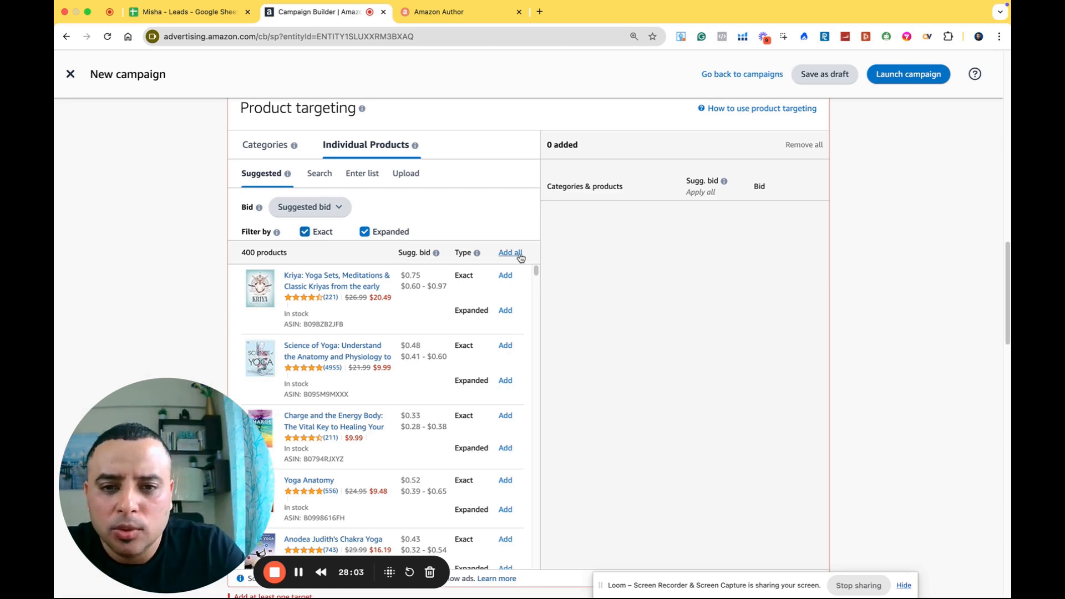
pyautogui.click(505, 277)
pyautogui.click(505, 310)
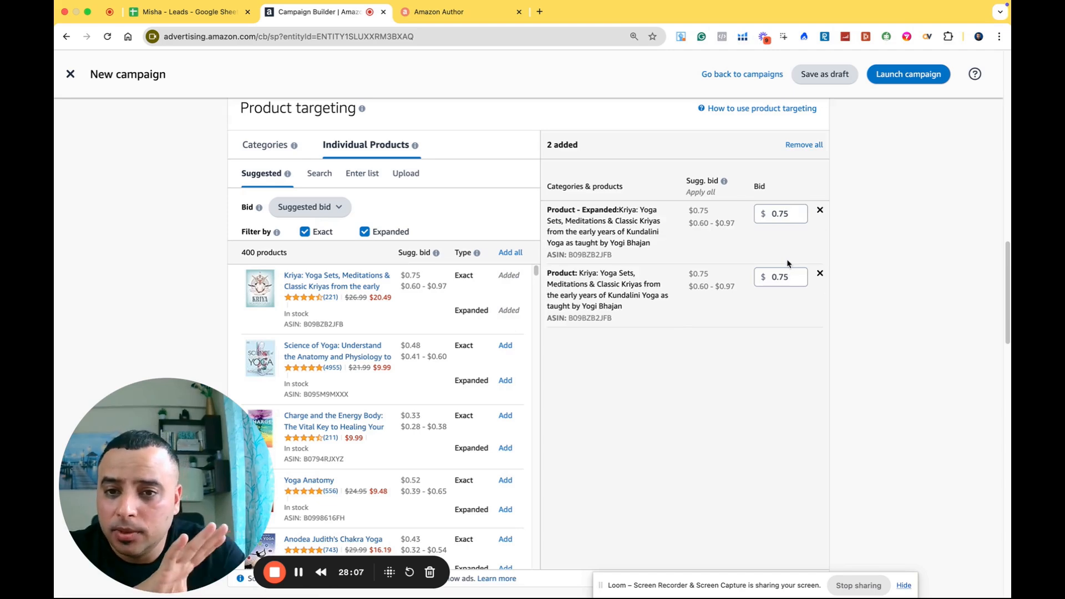
# Step: Review the advertised book and targeting setup, and open the product exclusion search under Negative product targeting
pyautogui.scroll(12, 250, 280)
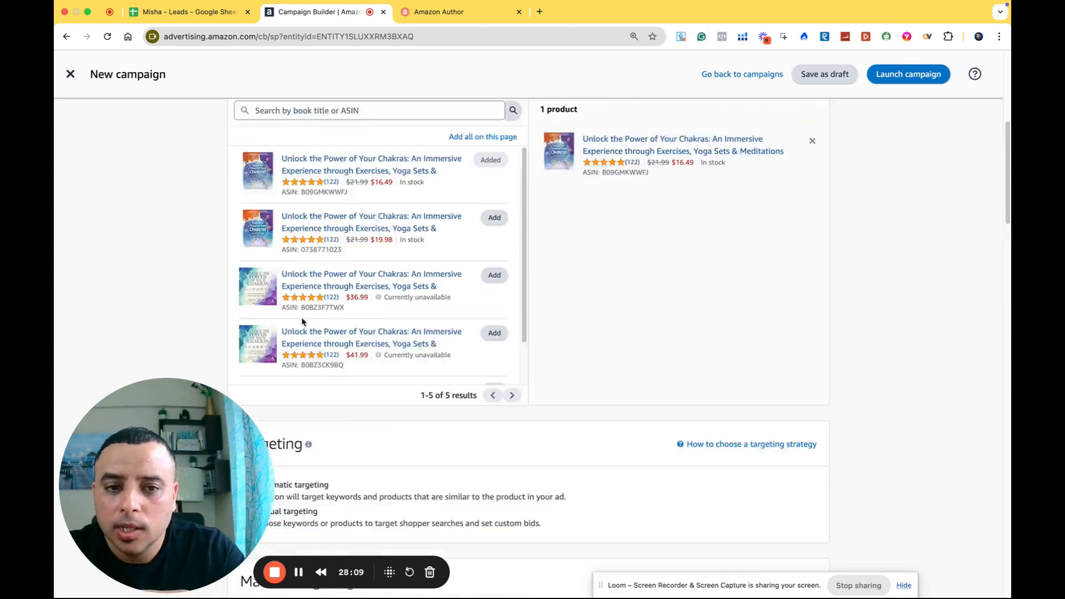
pyautogui.scroll(2, 305, 324)
pyautogui.scroll(-3, 310, 333)
pyautogui.scroll(-7, 606, 330)
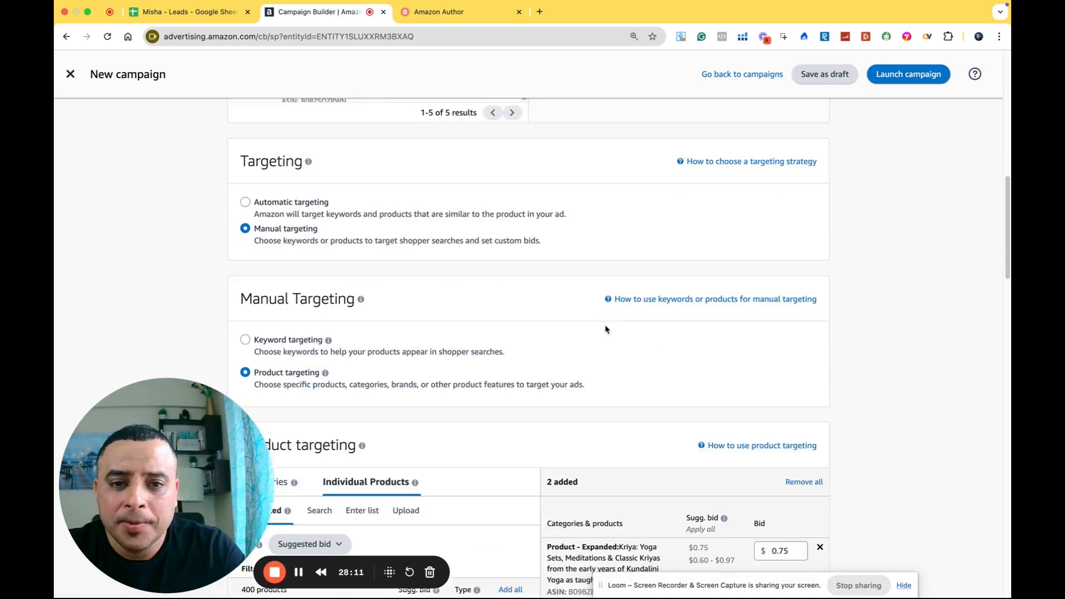
pyautogui.scroll(-5, 606, 329)
pyautogui.scroll(-6, 518, 327)
pyautogui.scroll(-5, 842, 333)
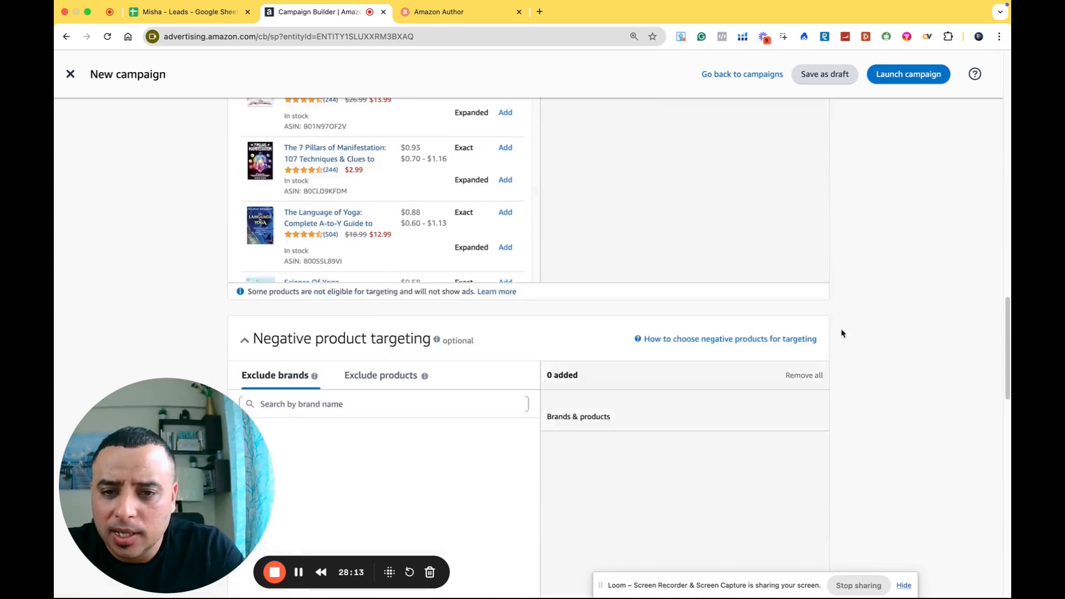
pyautogui.scroll(-6, 860, 330)
pyautogui.scroll(4, 483, 290)
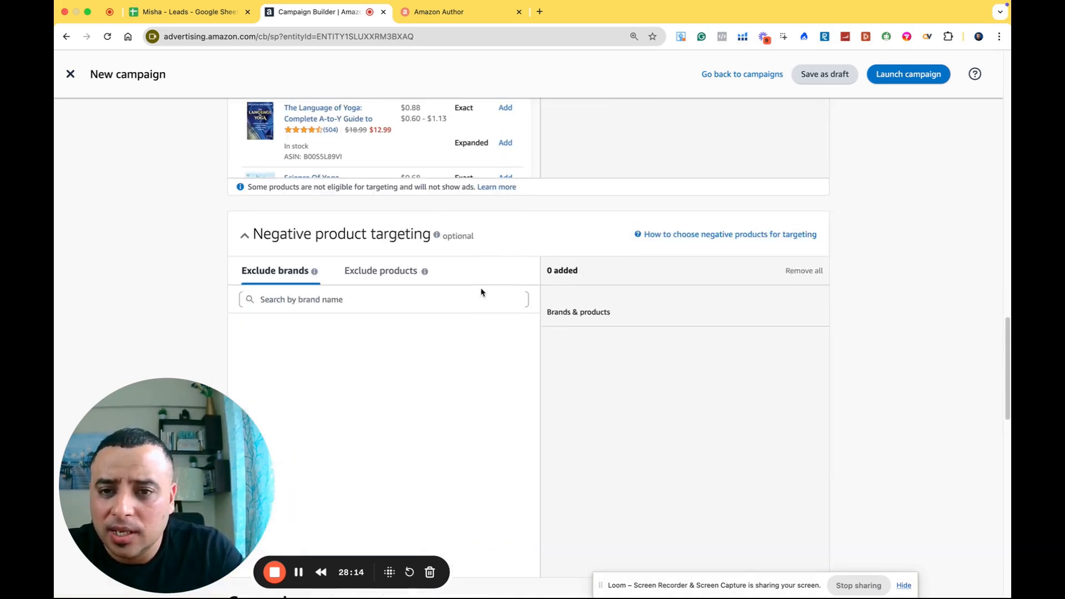
pyautogui.click(382, 281)
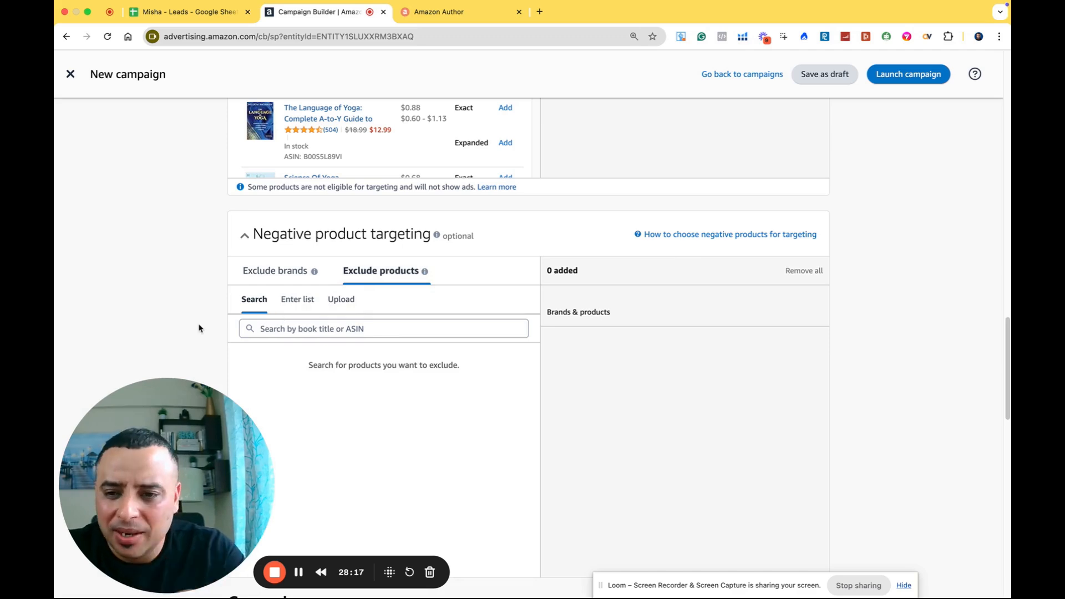
# Step: Delete the word Keywords from the campaign name Manual_Keywords_Fixed_Rest_10 in the campaign settings
pyautogui.scroll(-6, 199, 328)
pyautogui.scroll(-3, 212, 323)
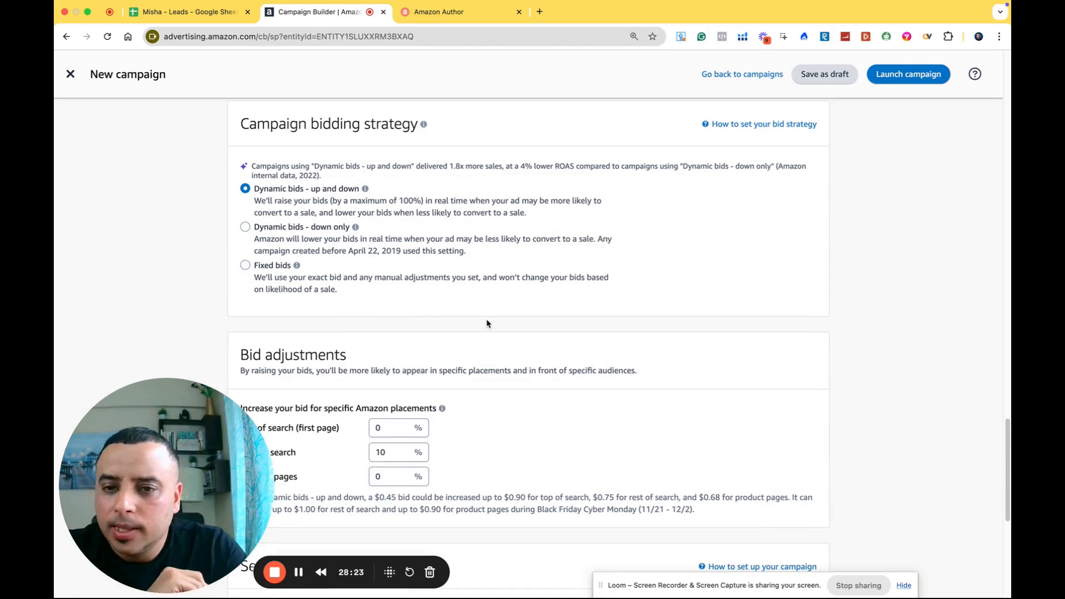
pyautogui.scroll(-3, 487, 324)
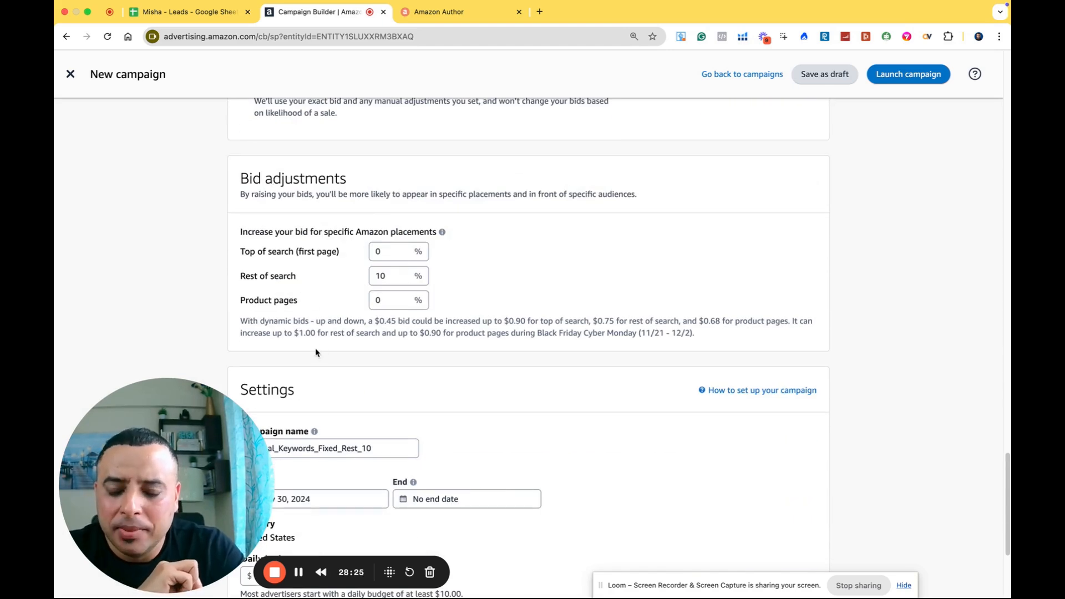
pyautogui.scroll(-3, 317, 354)
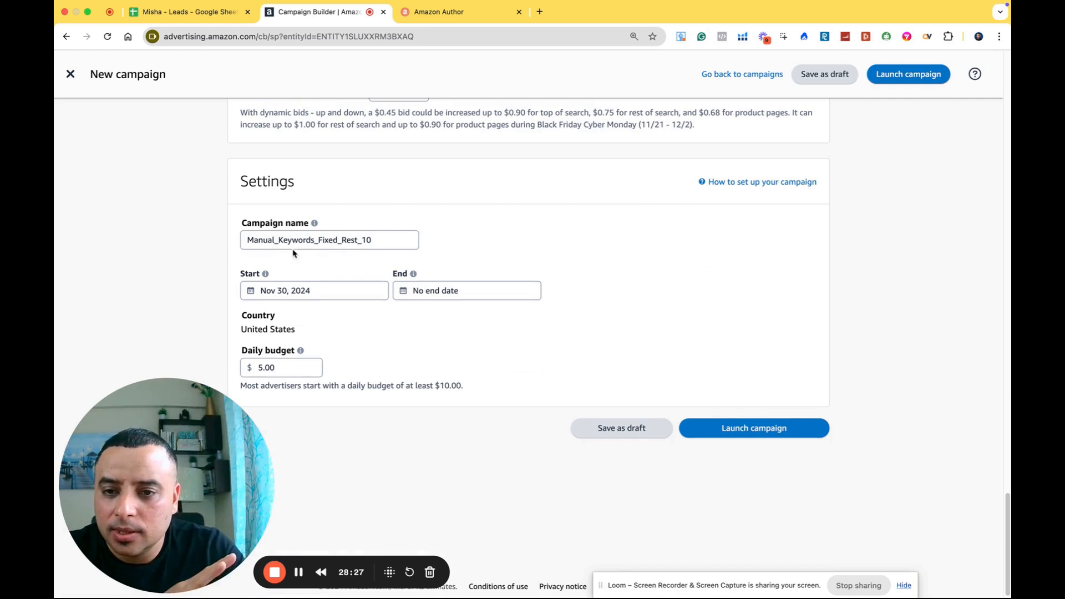
pyautogui.click(312, 240)
pyautogui.press('BackSpace')
pyautogui.press('BackSpace')
pyautogui.press('BackSpace')
pyautogui.press('BackSpace')
pyautogui.press('BackSpace')
pyautogui.press('BackSpace')
pyautogui.press('BackSpace')
pyautogui.press('BackSpace')
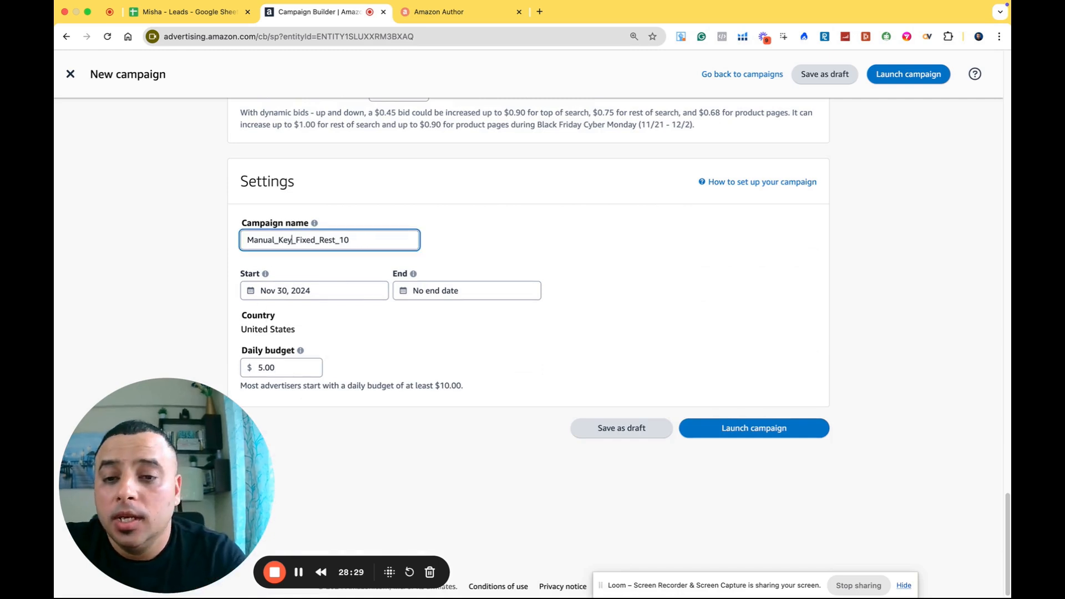
pyautogui.write('Category')
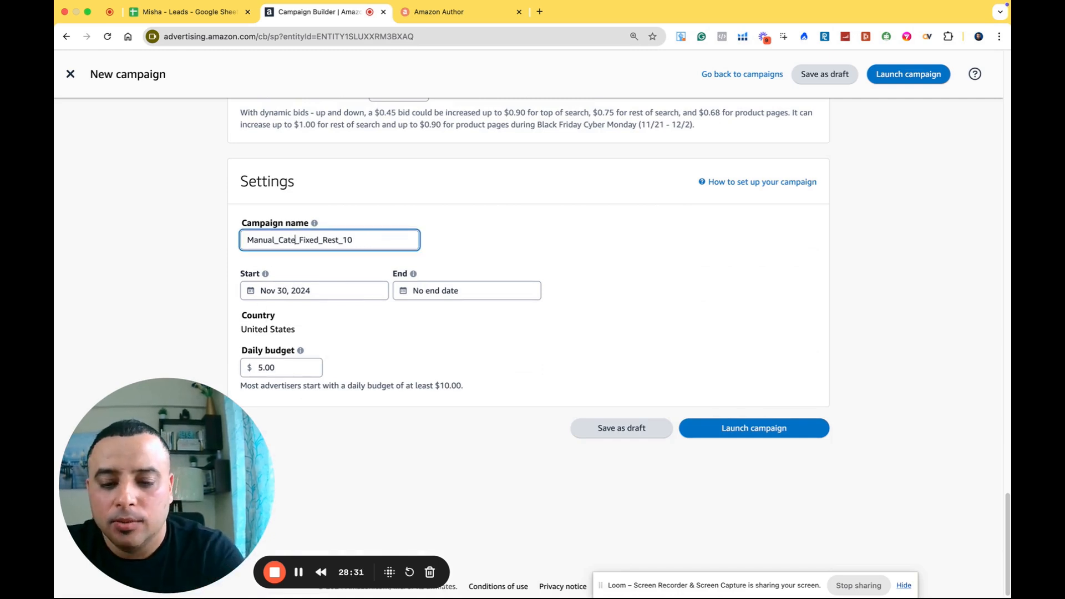
pyautogui.press('BackSpace')
pyautogui.press('BackSpace')
pyautogui.press('BackSpace')
pyautogui.press('BackSpace')
pyautogui.press('BackSpace')
pyautogui.press('BackSpace')
pyautogui.press('BackSpace')
pyautogui.press('BackSpace')
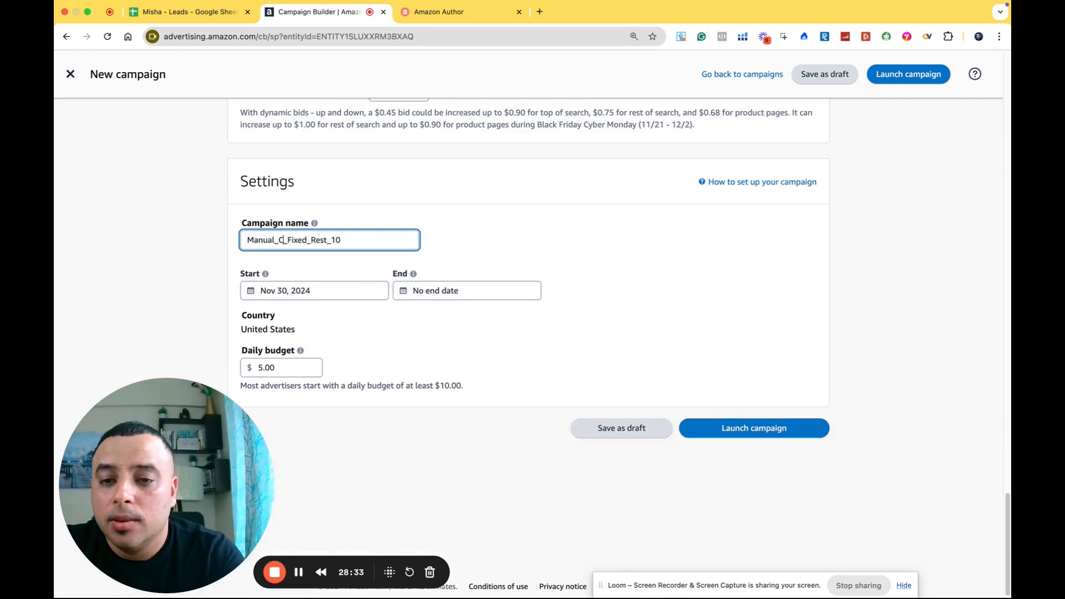
pyautogui.write('a')
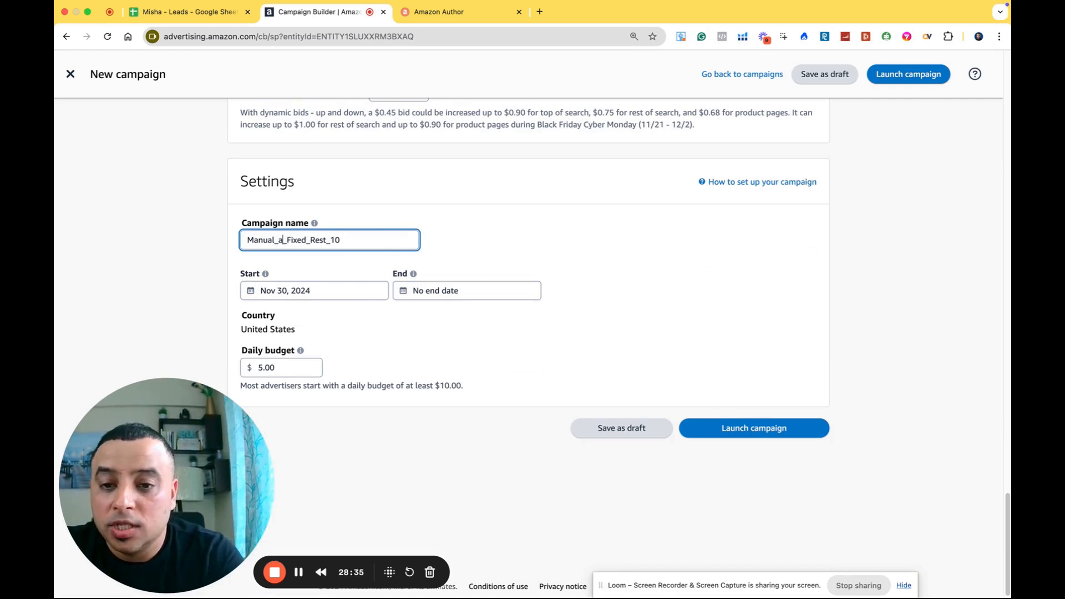
pyautogui.press('BackSpace')
pyautogui.write('ASIN')
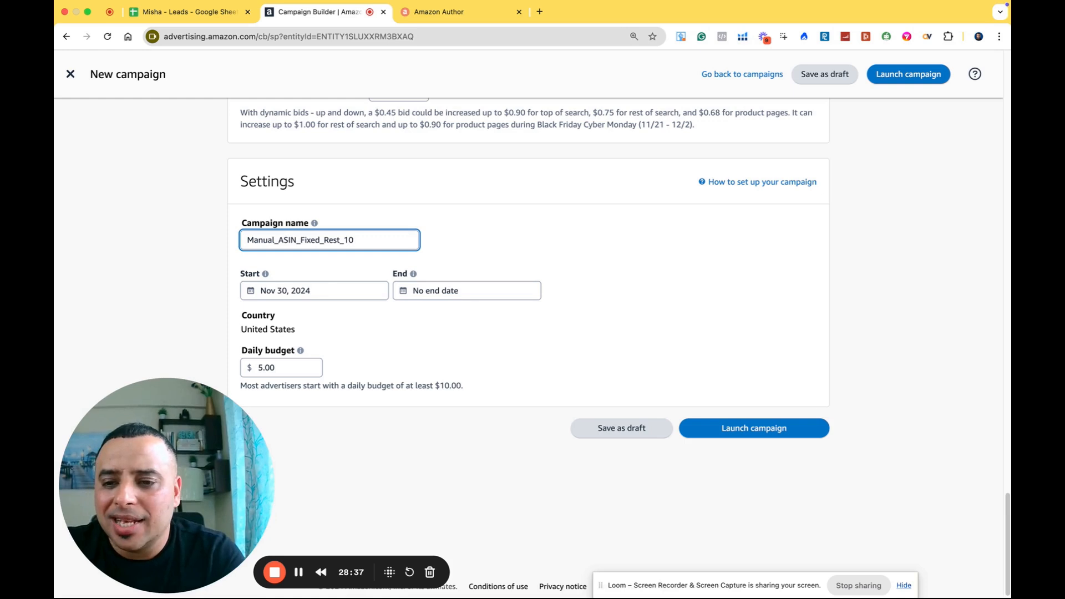
pyautogui.press('BackSpace')
pyautogui.press('BackSpace')
pyautogui.press('BackSpace')
pyautogui.press('BackSpace')
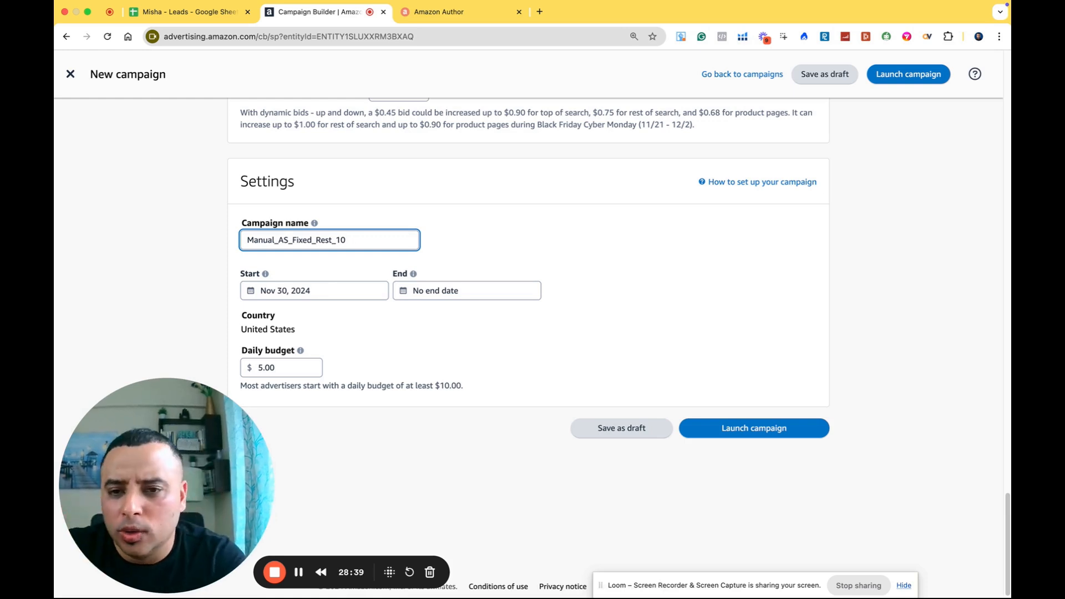
# Step: Insert Product in the campaign name so that it reads Manual_Product_Fixed_Rest_10
pyautogui.write('Product')
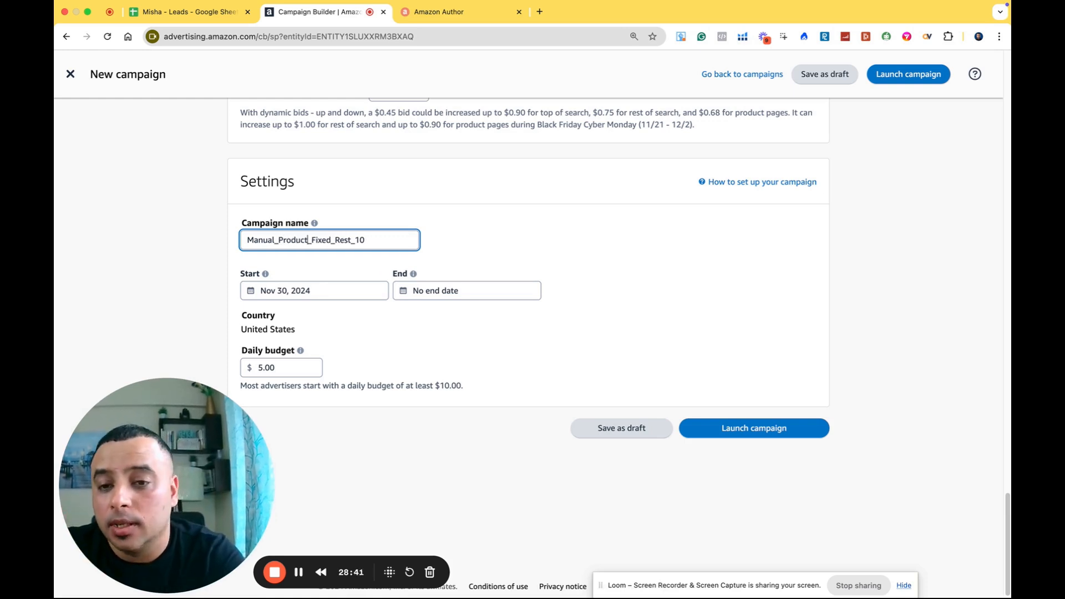
pyautogui.click(216, 249)
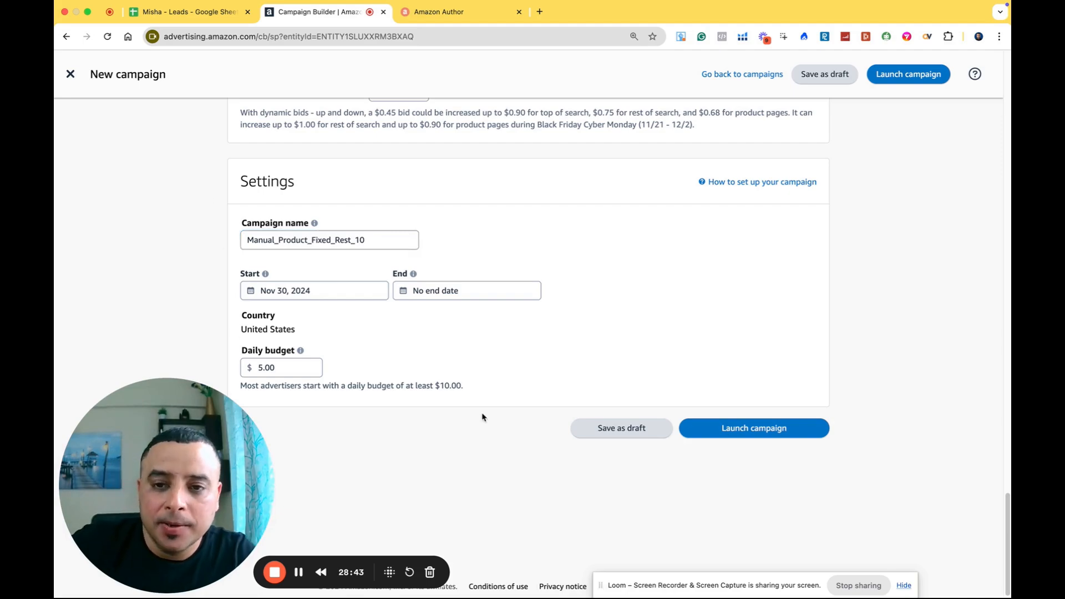
# Step: Look over the whole campaign setup, and return to the campaign list, leaving the builder without saving
pyautogui.scroll(20, 482, 416)
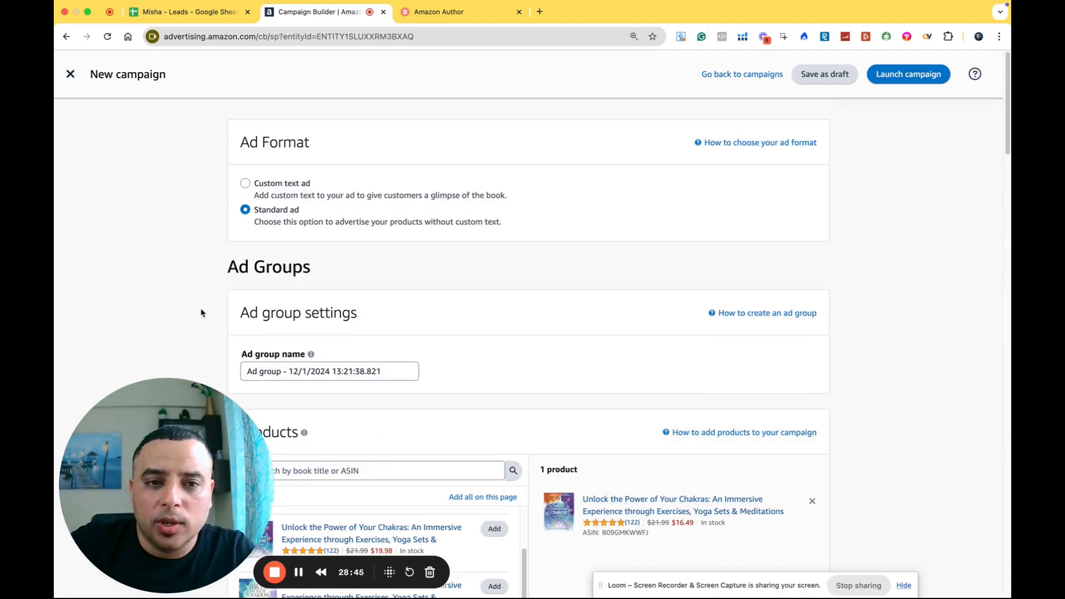
pyautogui.scroll(-15, 171, 273)
pyautogui.scroll(-20, 170, 275)
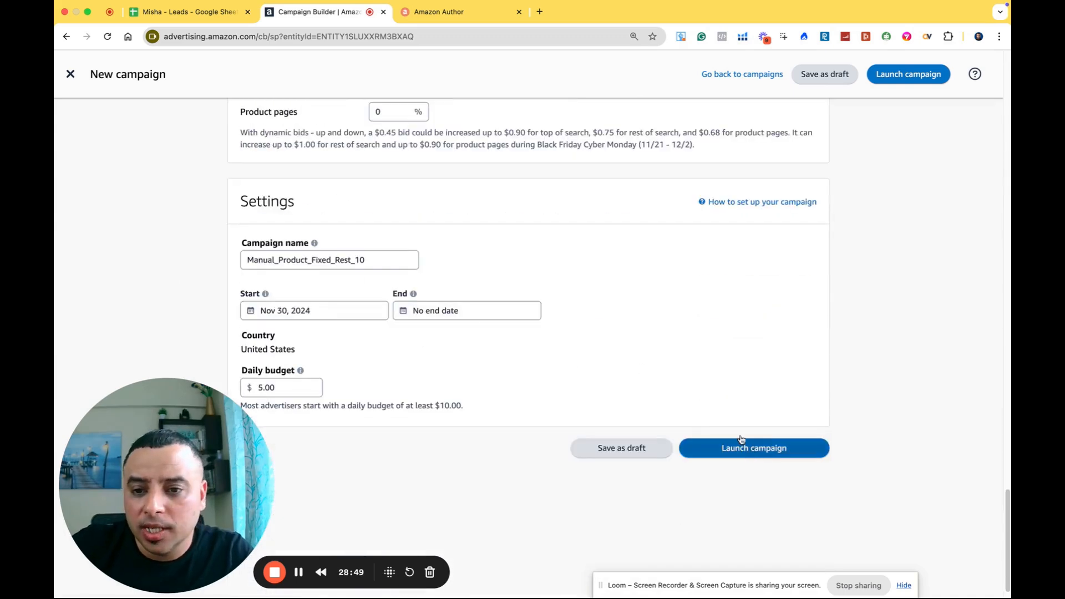
pyautogui.scroll(20, 746, 438)
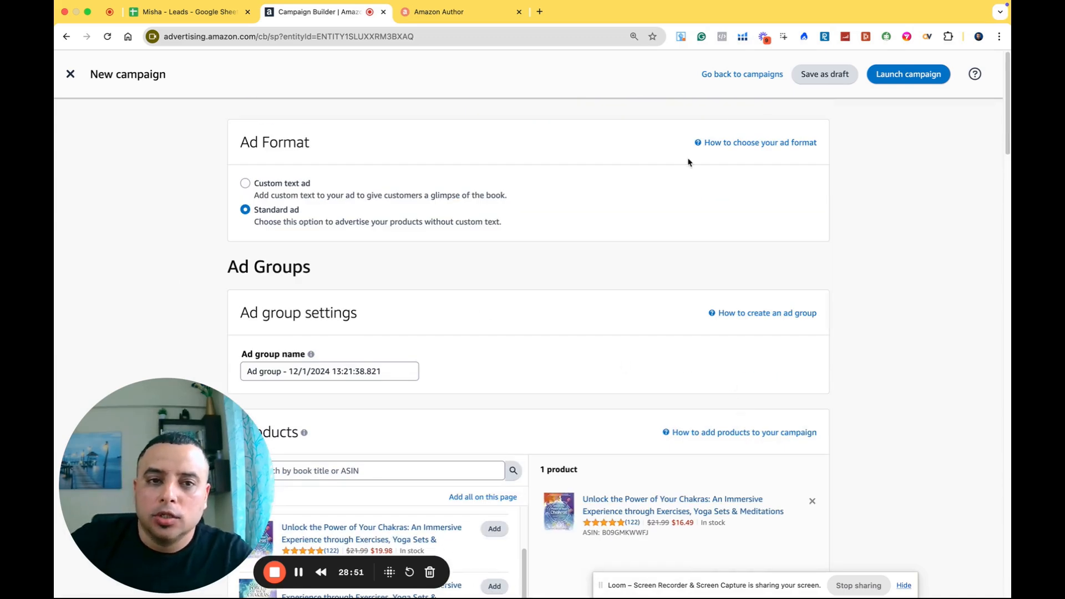
pyautogui.click(730, 78)
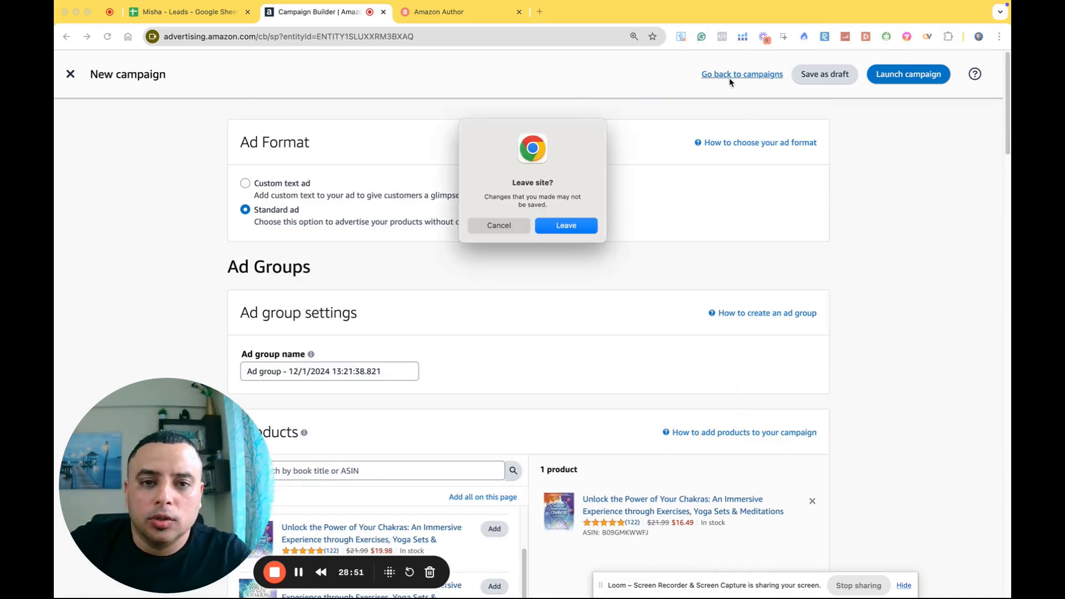
pyautogui.click(565, 225)
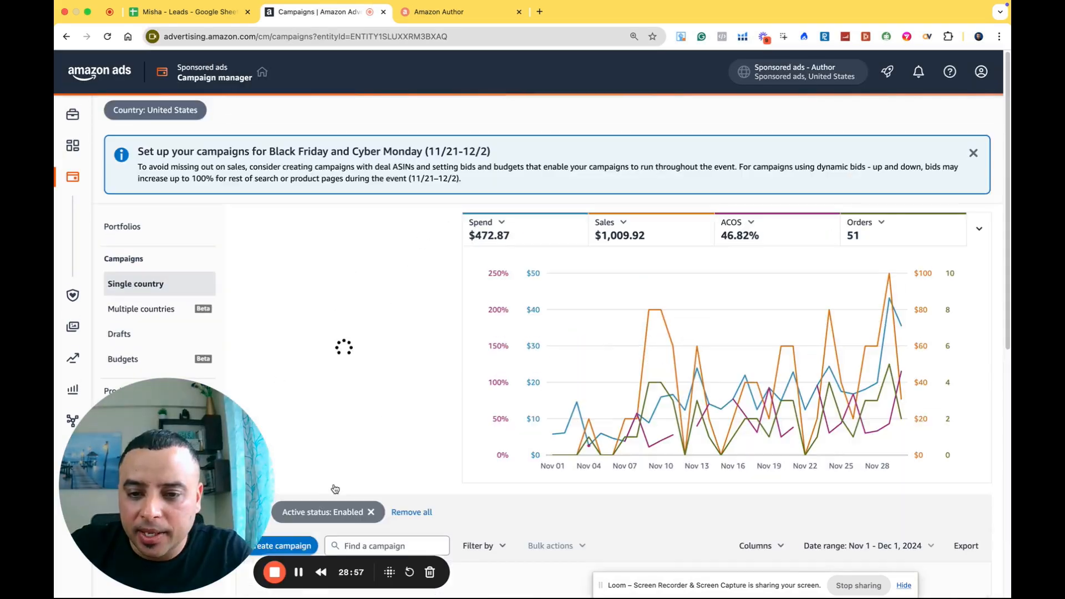
# Step: Create a new Sponsored Brands campaign and review its name, date and budget settings
pyautogui.click(287, 546)
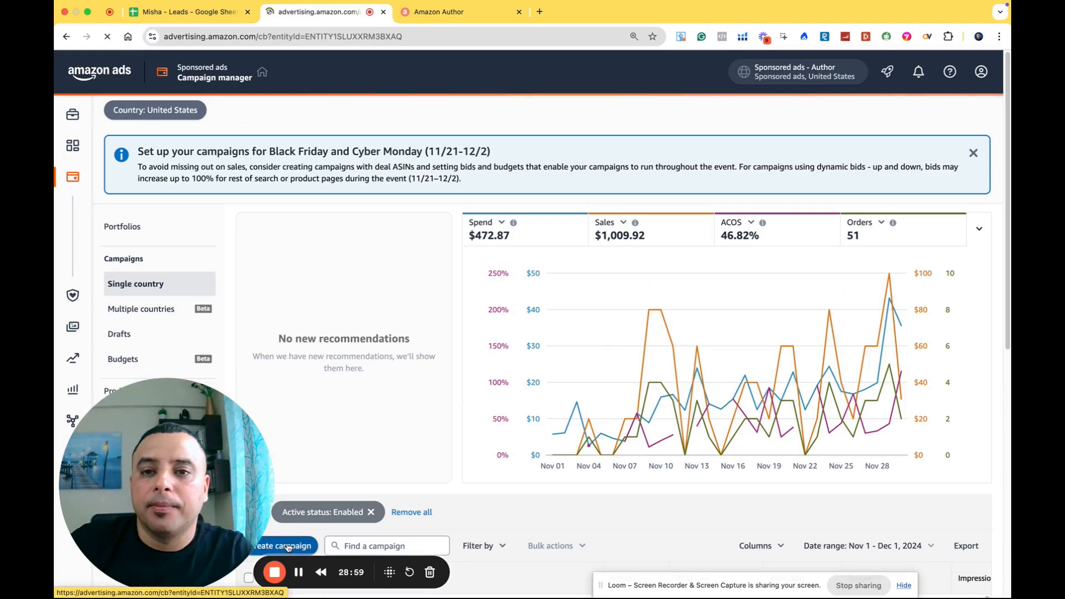
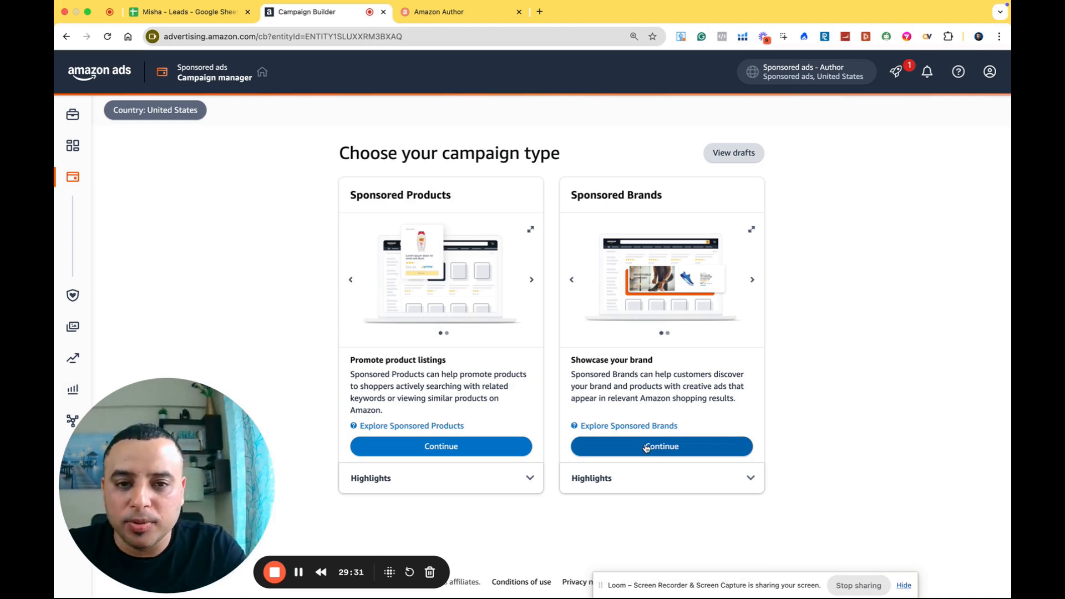
pyautogui.click(646, 447)
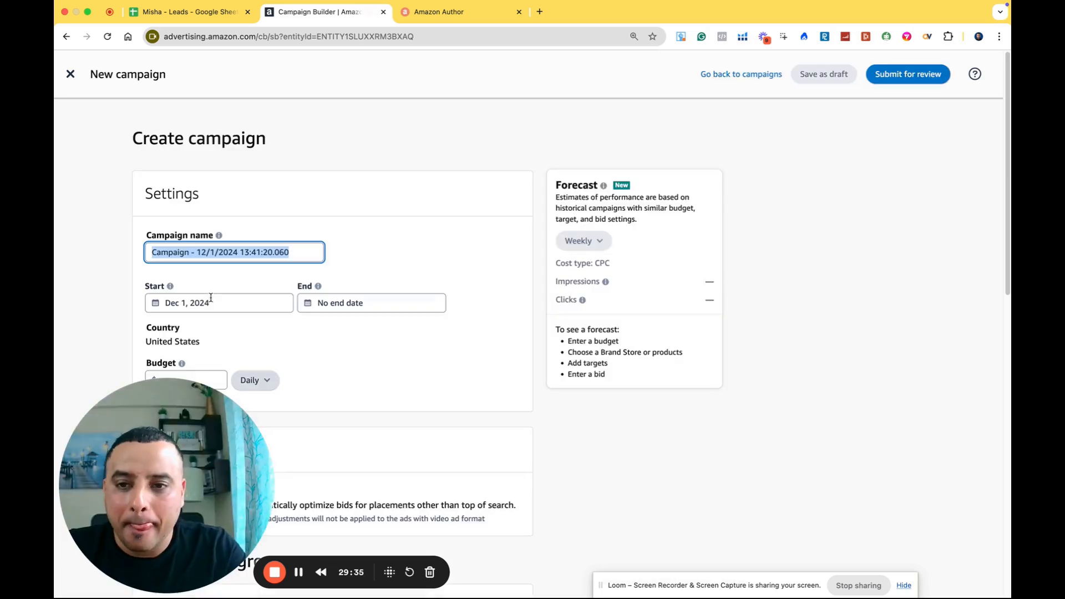
pyautogui.scroll(-1, 402, 356)
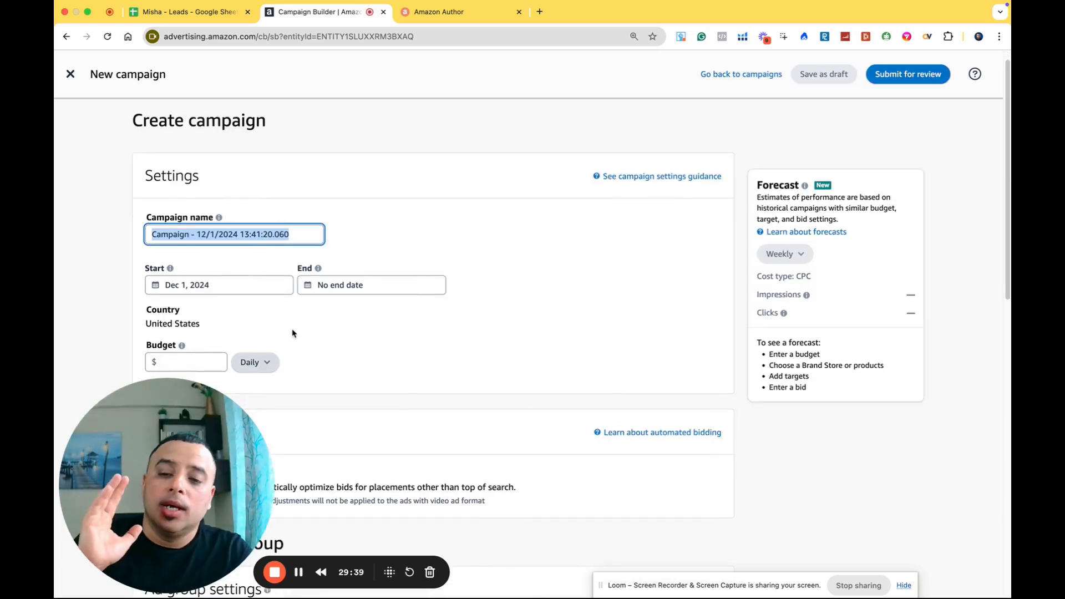
pyautogui.scroll(-3, 311, 339)
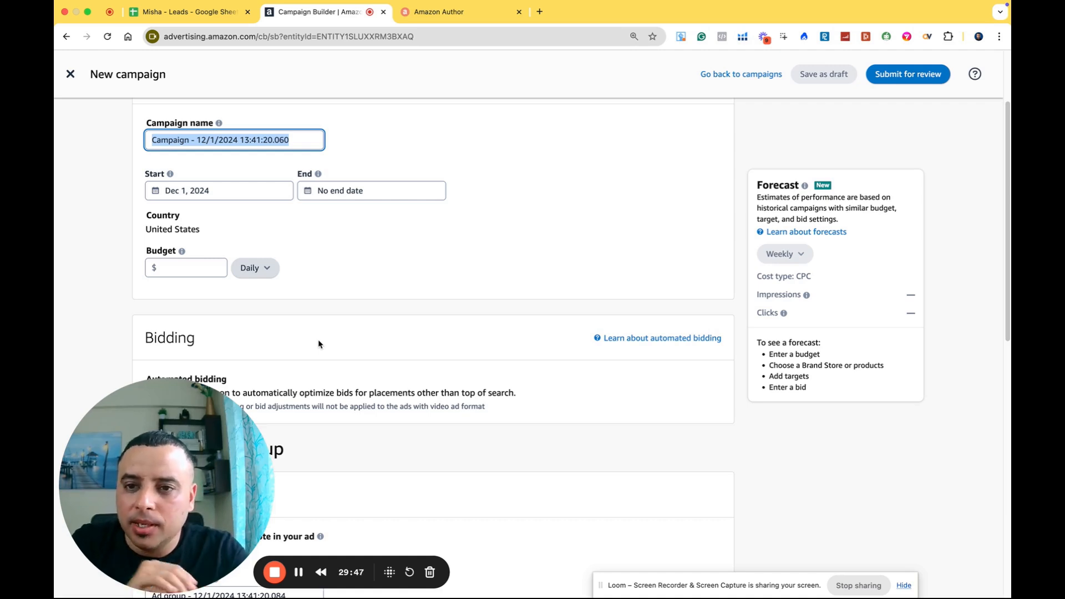
pyautogui.scroll(3, 319, 341)
pyautogui.scroll(-2, 266, 277)
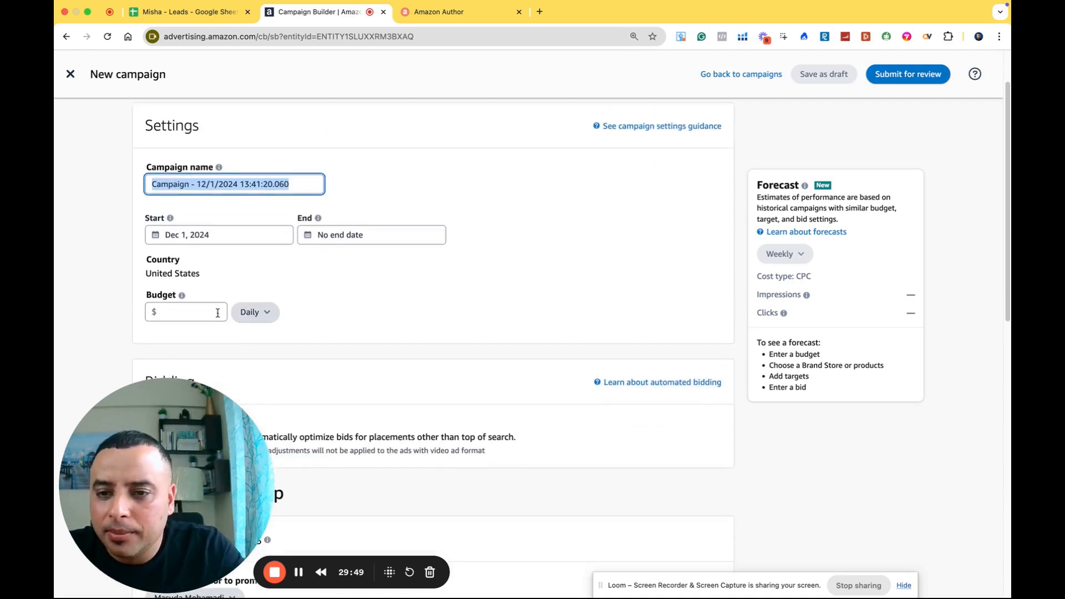
pyautogui.click(211, 310)
pyautogui.scroll(-5, 327, 309)
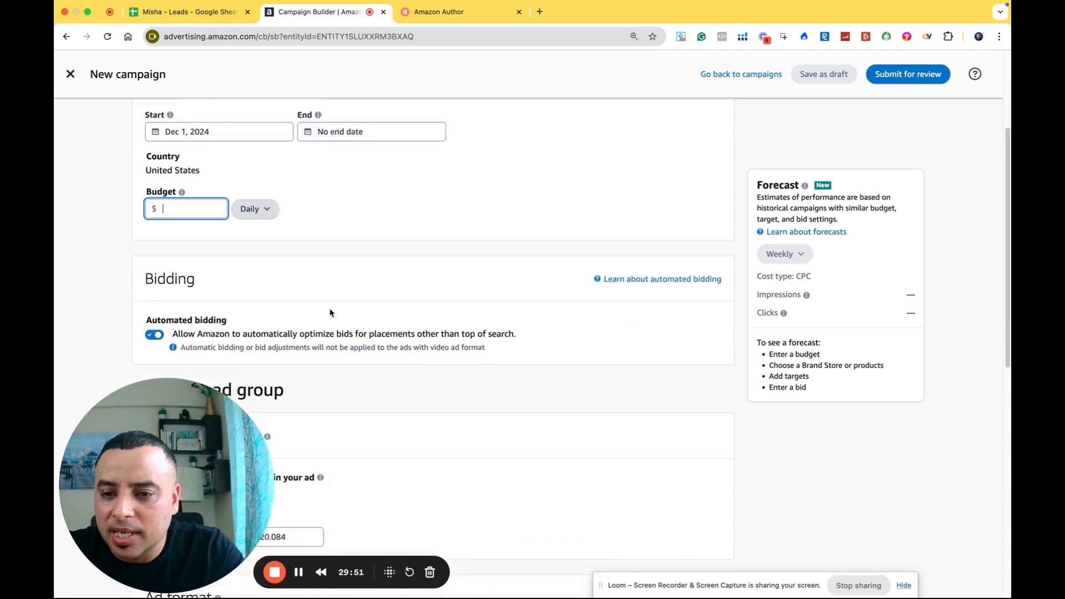
# Step: Turn off automated bidding and set the custom bid adjustment for placements other than top of search to Increase by
pyautogui.click(152, 271)
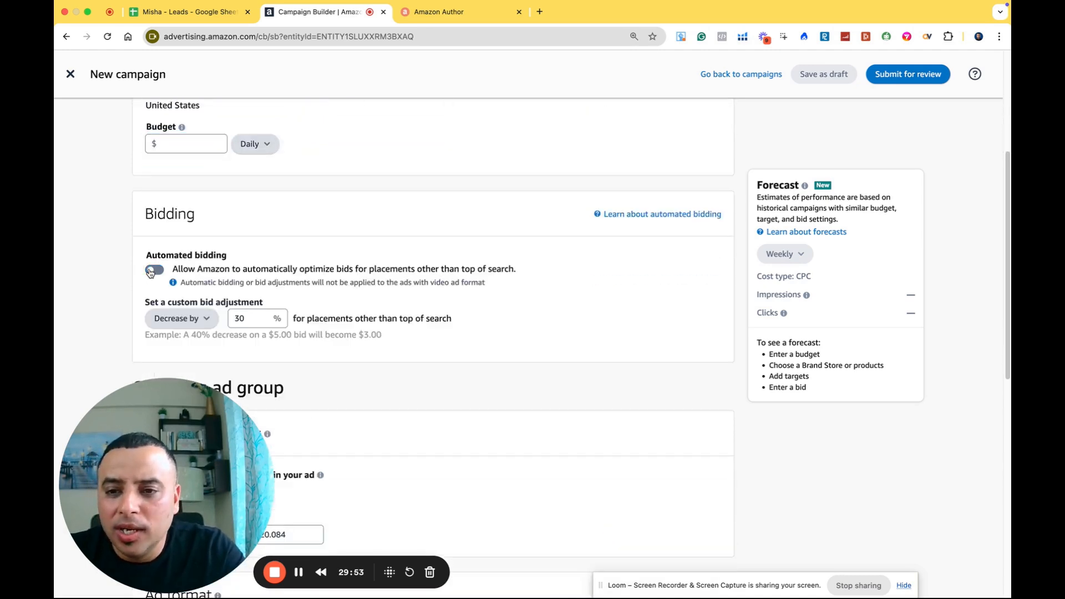
pyautogui.scroll(-2, 118, 304)
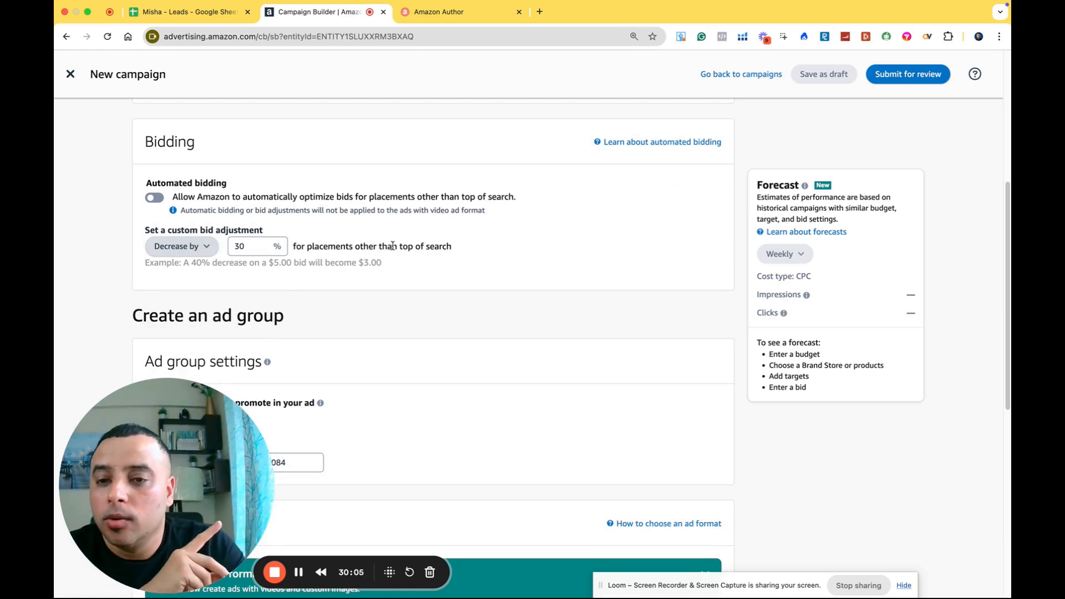
pyautogui.click(188, 254)
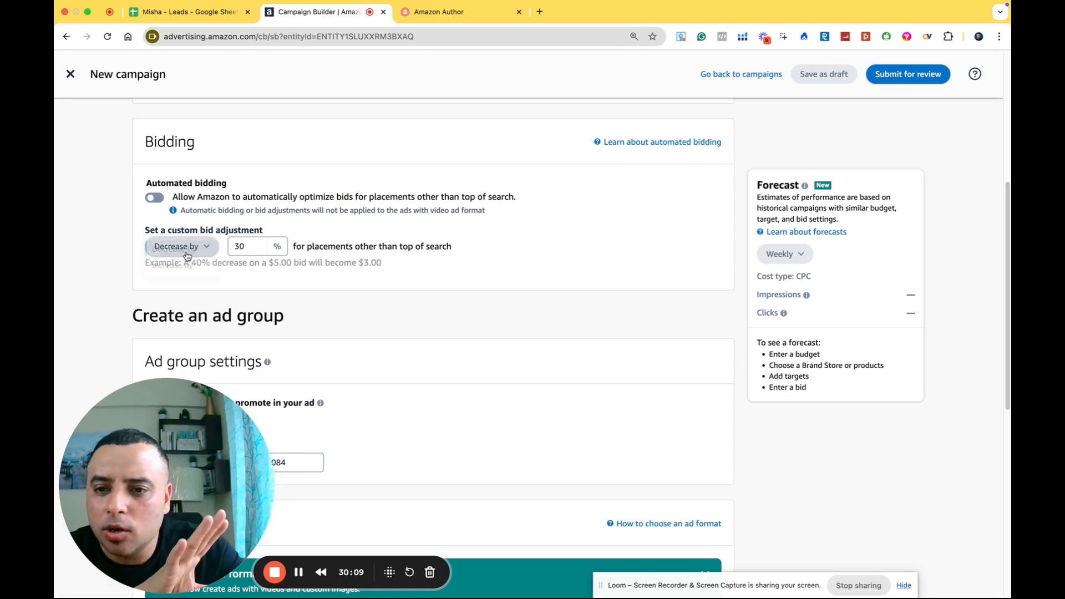
pyautogui.click(184, 264)
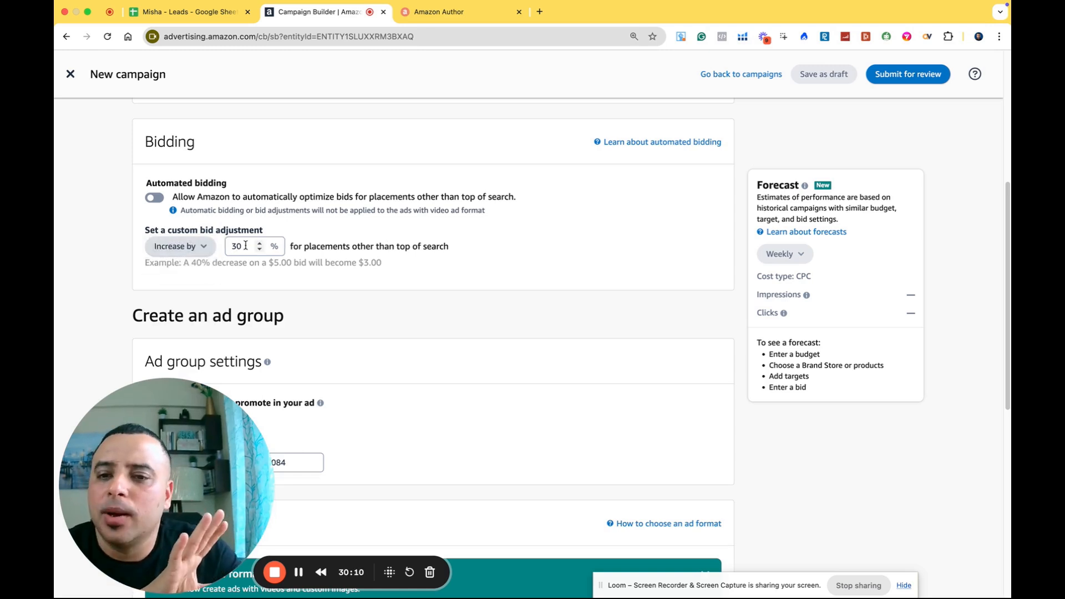
# Step: Turn automated bidding on and off again, reselect Increase by, and select the custom adjustment percentage
pyautogui.click(157, 201)
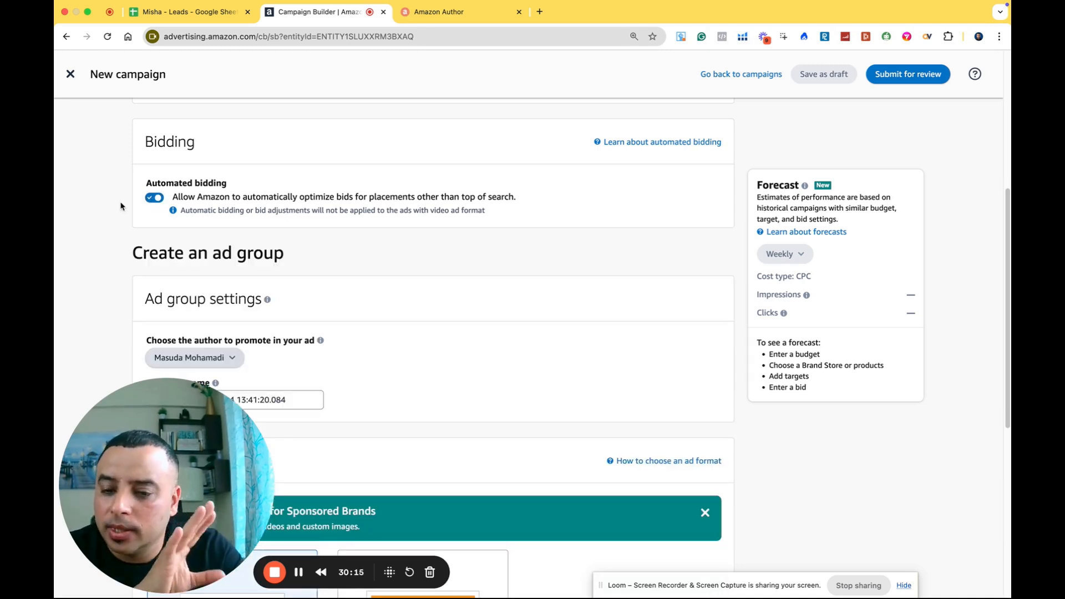
pyautogui.click(154, 199)
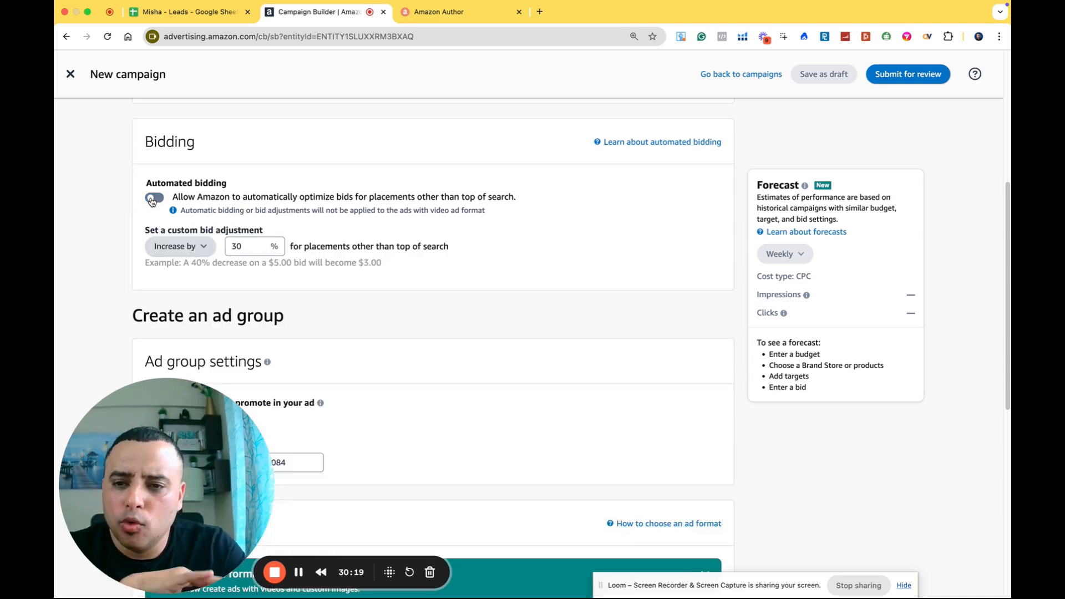
pyautogui.click(173, 250)
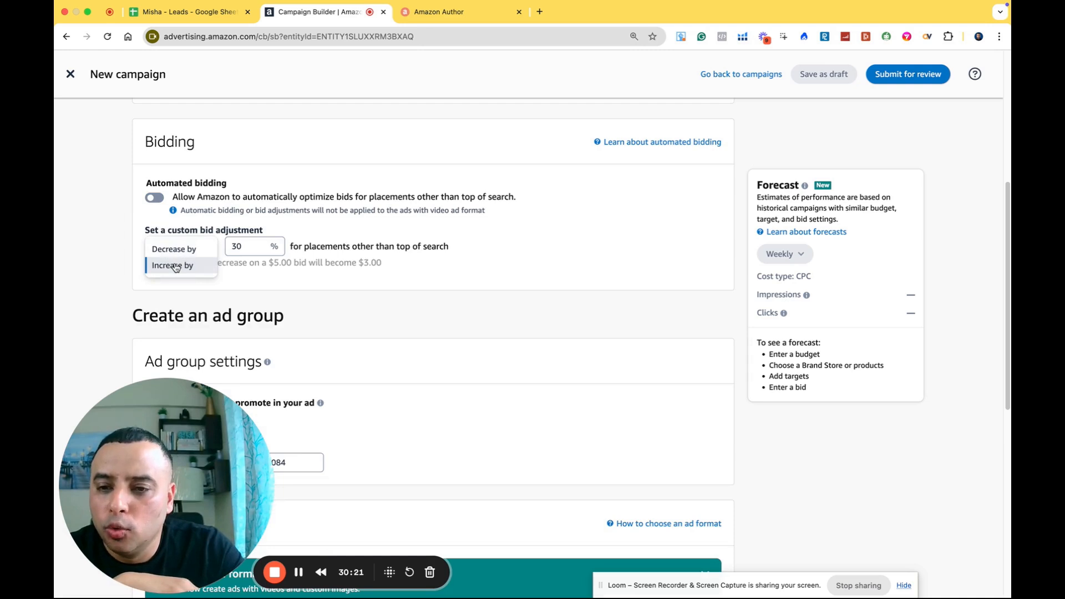
pyautogui.click(174, 264)
pyautogui.doubleClick(243, 246)
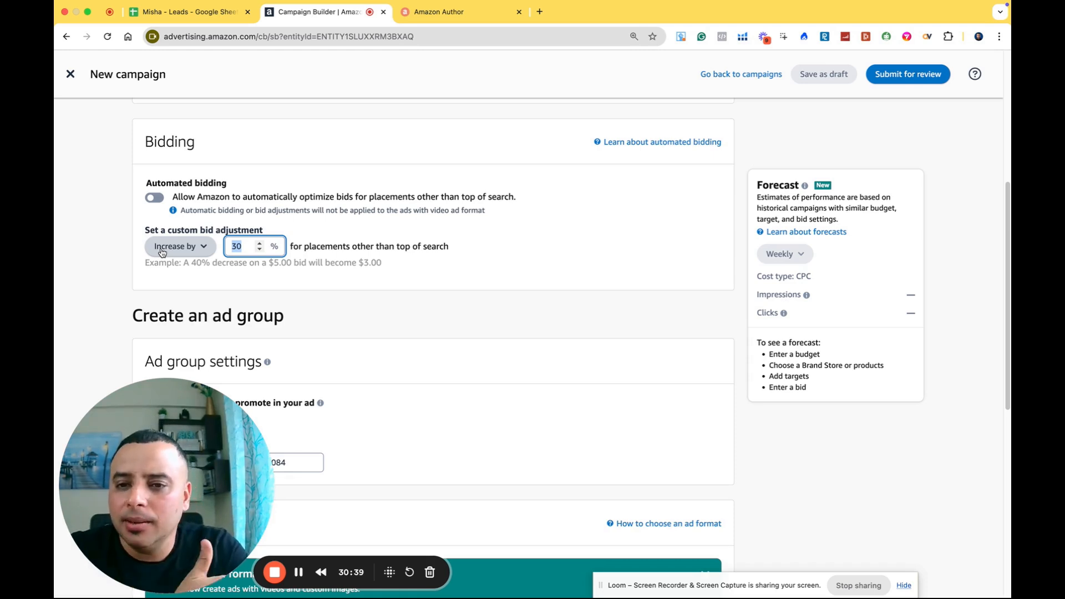
# Step: Review the campaign settings, ad group, ad format and landing page options, and open a new browser tab
pyautogui.scroll(5, 222, 255)
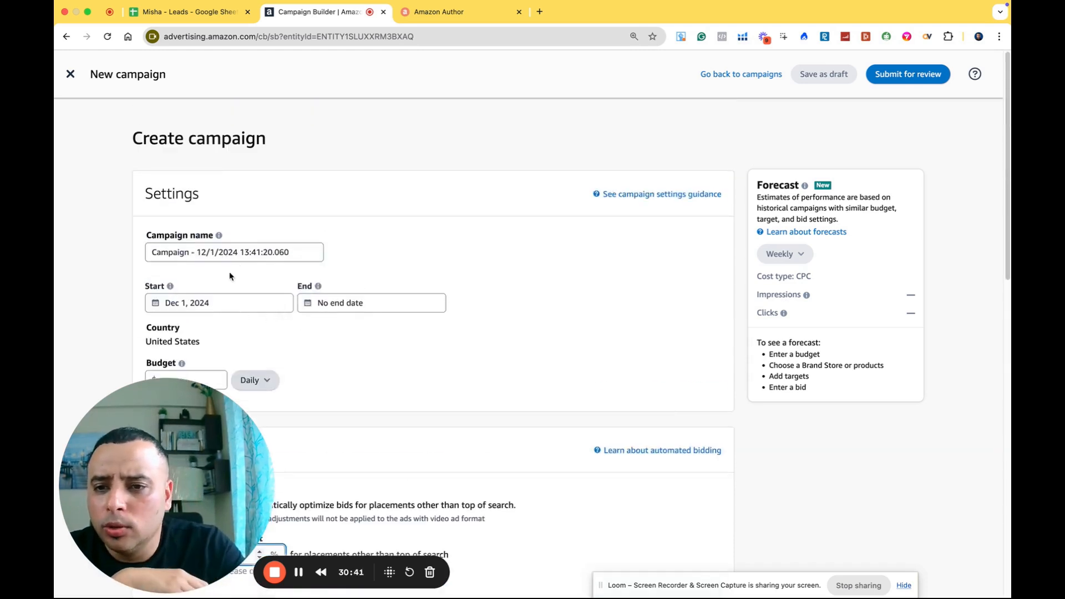
pyautogui.scroll(-10, 286, 306)
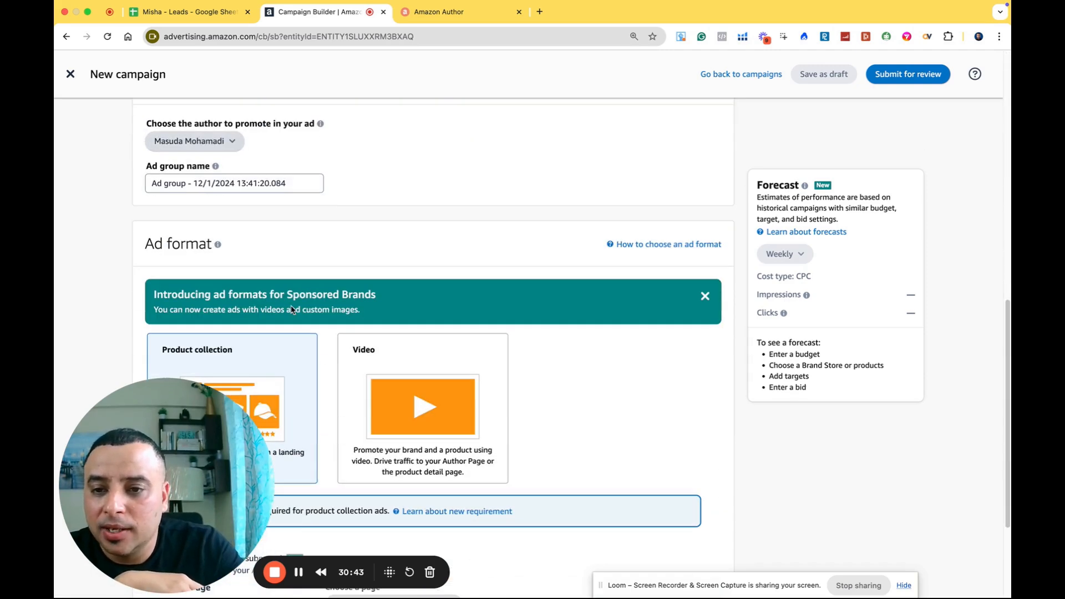
pyautogui.scroll(-3, 294, 308)
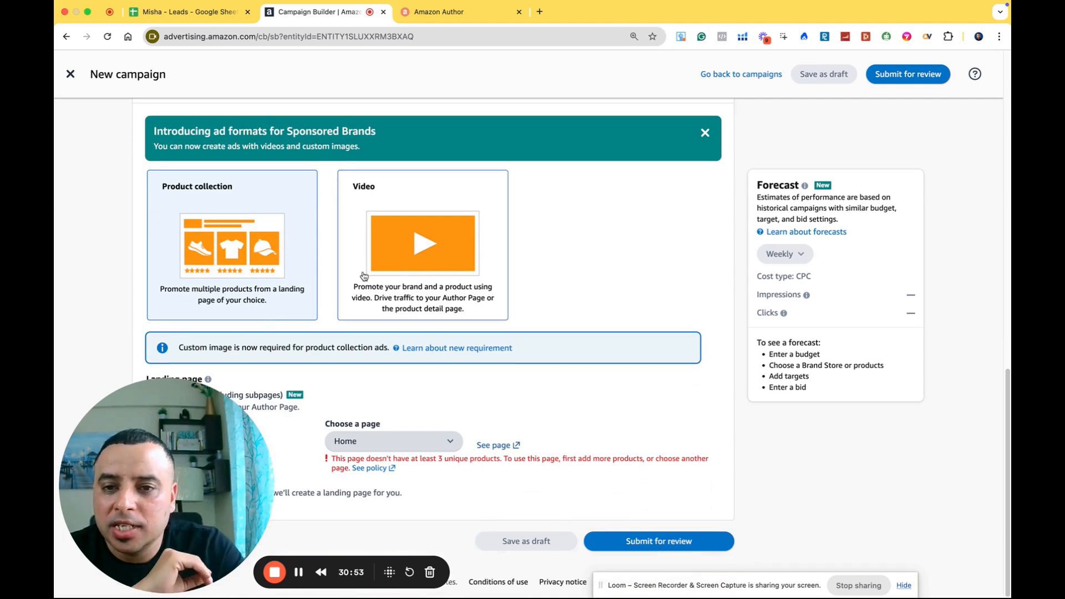
pyautogui.click(539, 11)
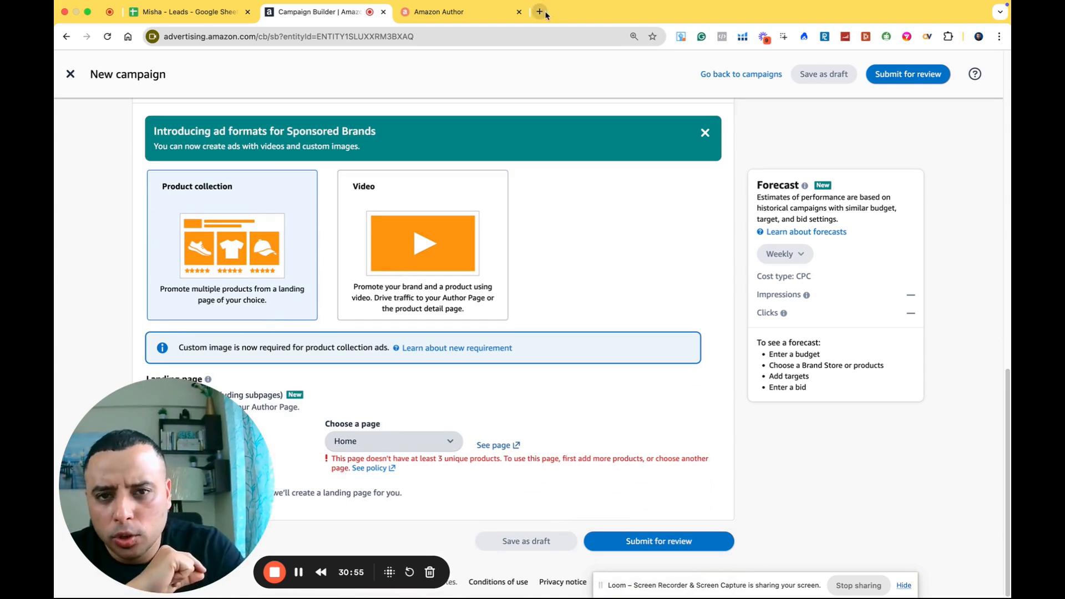
# Step: Open amazon.com in the new browser tab and search the store for "python programming"
pyautogui.write('amazon.com')
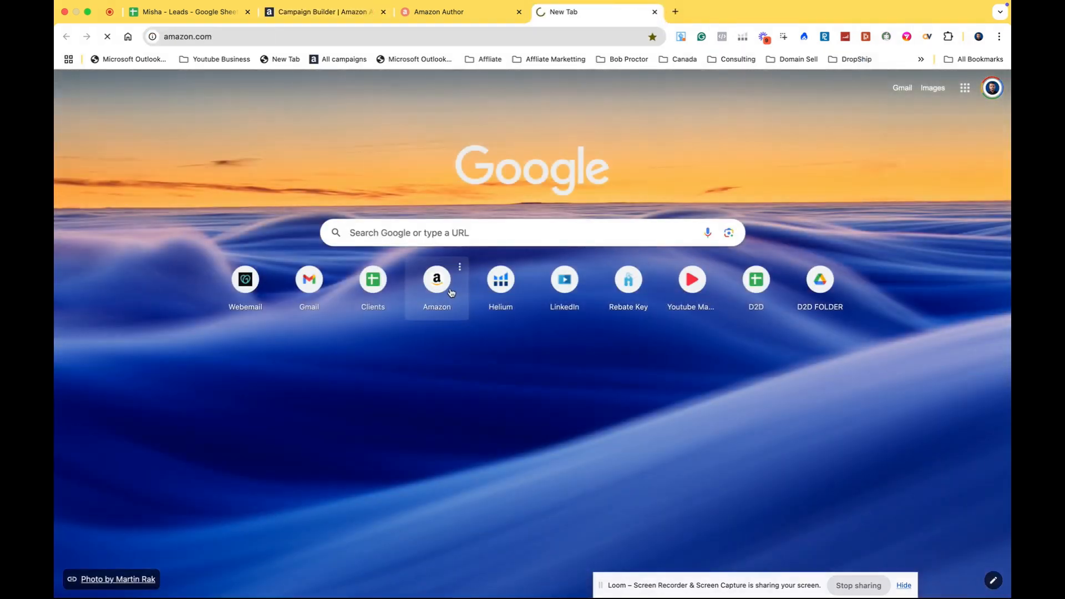
pyautogui.press('Return')
pyautogui.click(290, 59)
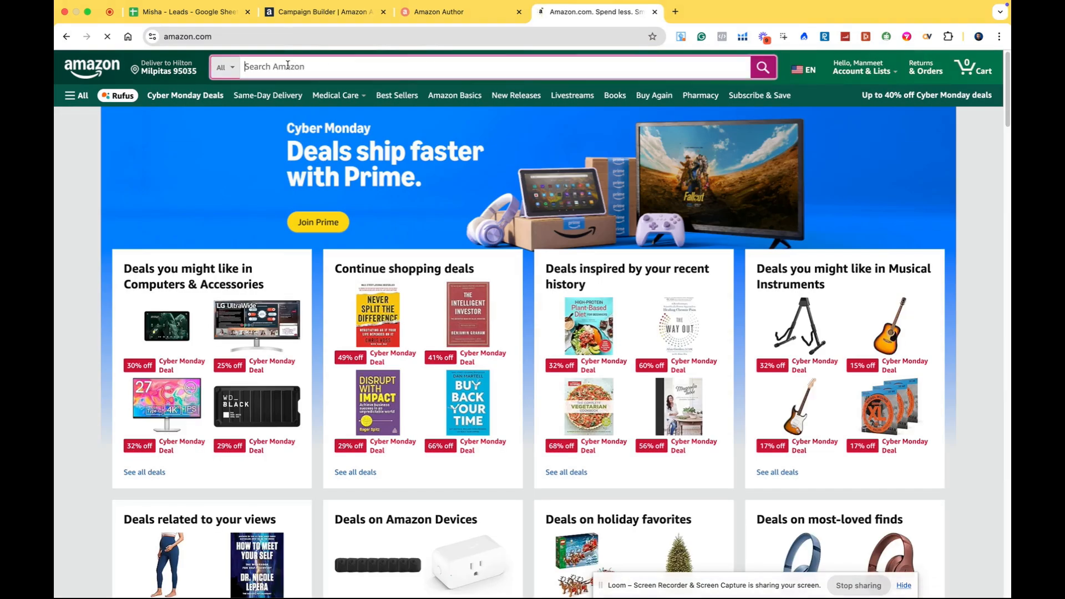
pyautogui.write('python ')
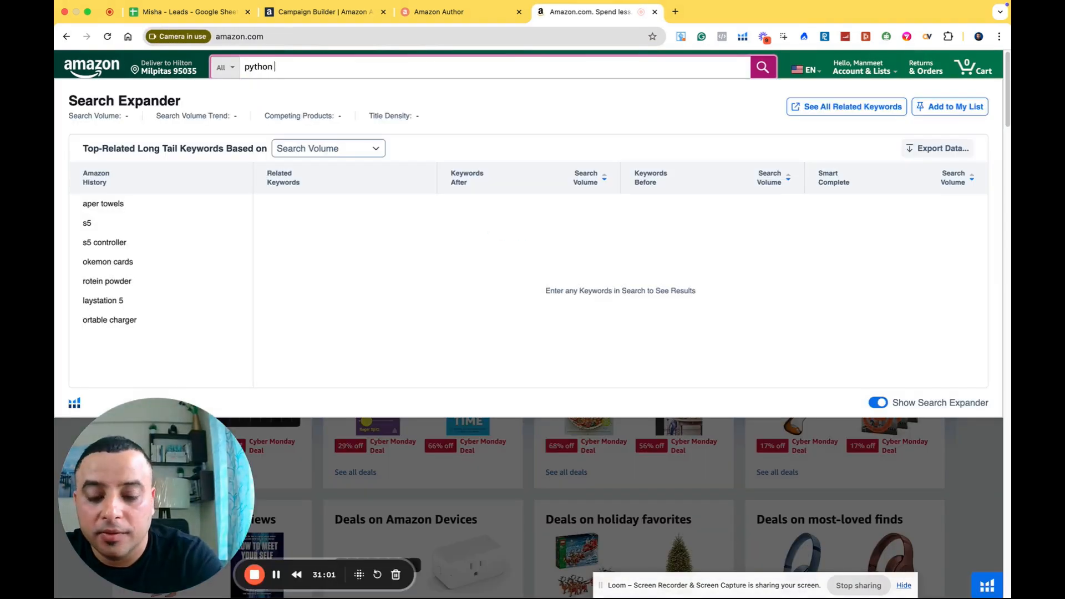
pyautogui.write('programming')
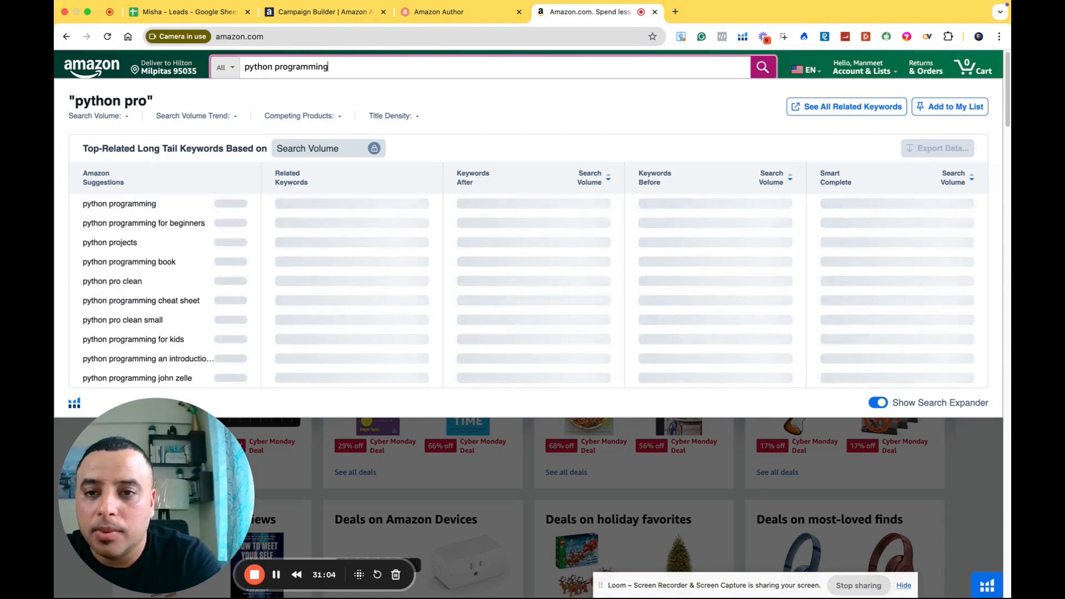
pyautogui.press('Return')
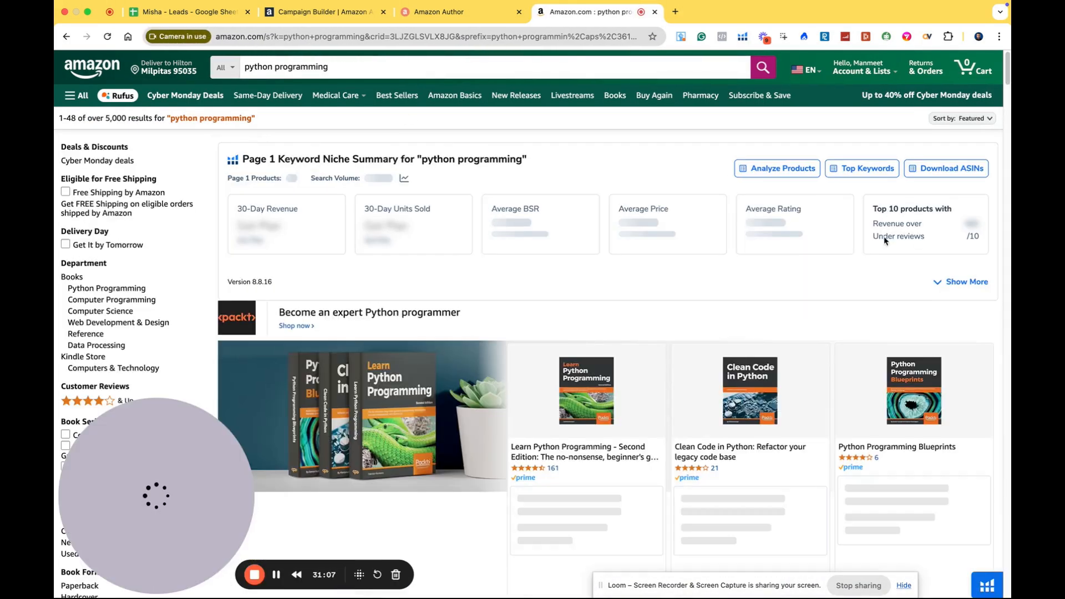
# Step: Examine the Sponsored Brands product collection banner and the sponsored video ad within the Amazon search results
pyautogui.scroll(-2, 644, 369)
pyautogui.scroll(-1, 645, 369)
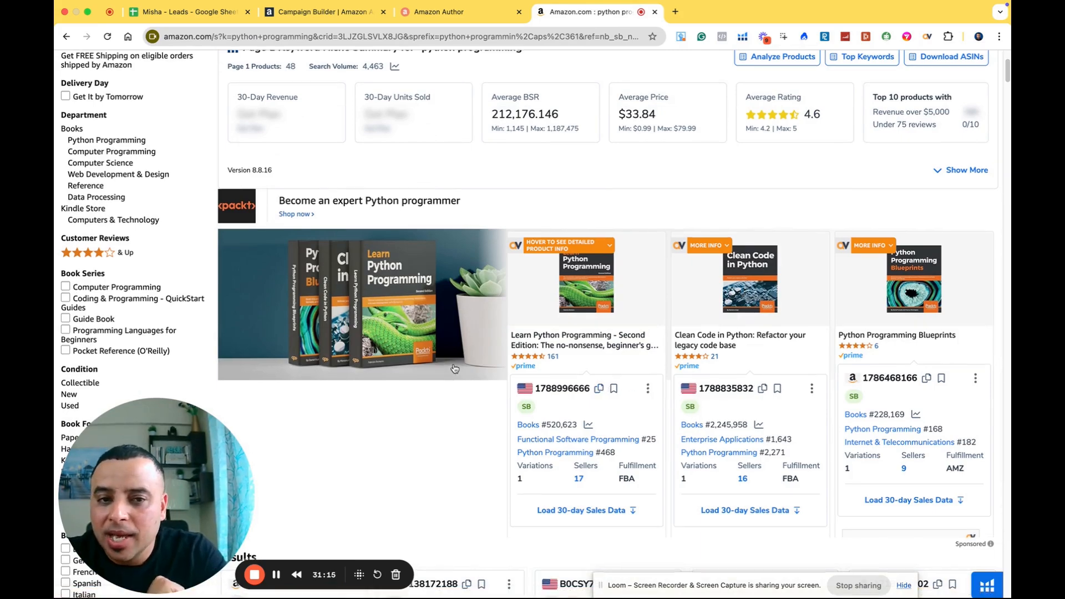
pyautogui.scroll(3, 455, 369)
pyautogui.scroll(-4, 446, 364)
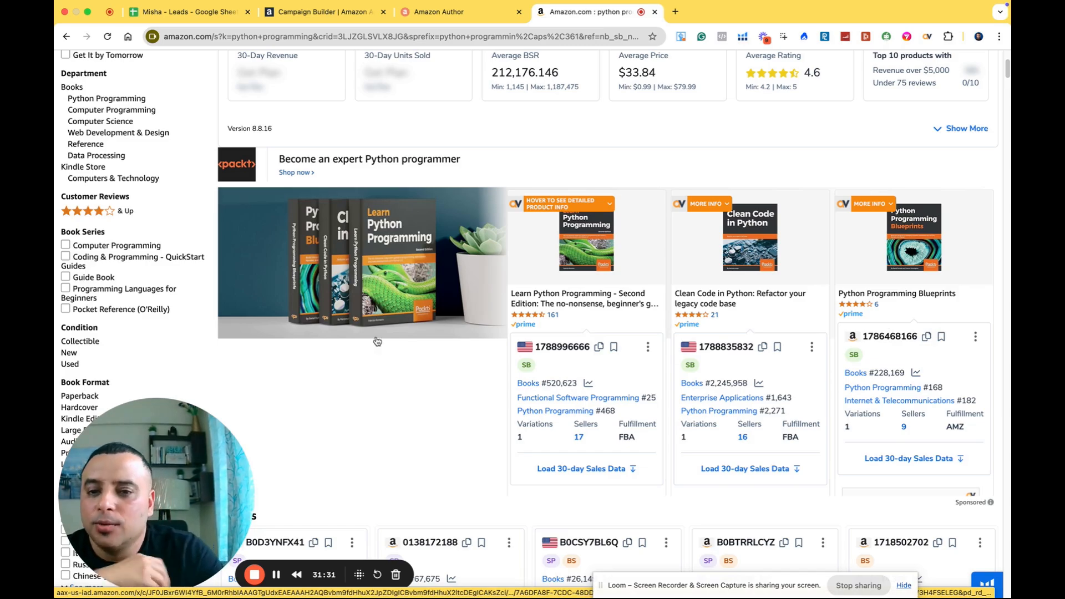
pyautogui.scroll(-10, 377, 342)
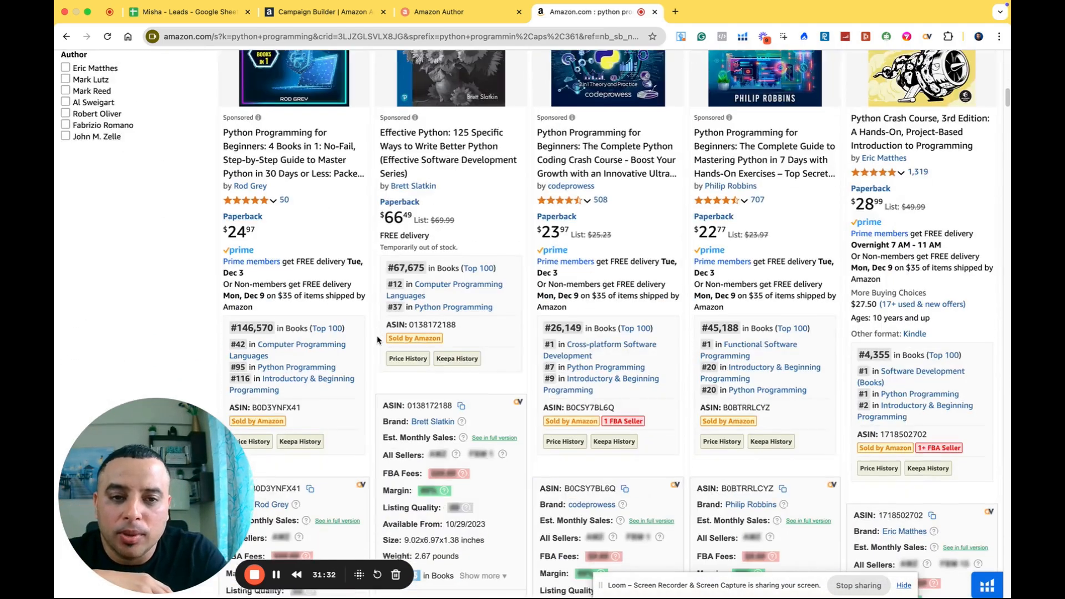
pyautogui.scroll(-15, 377, 339)
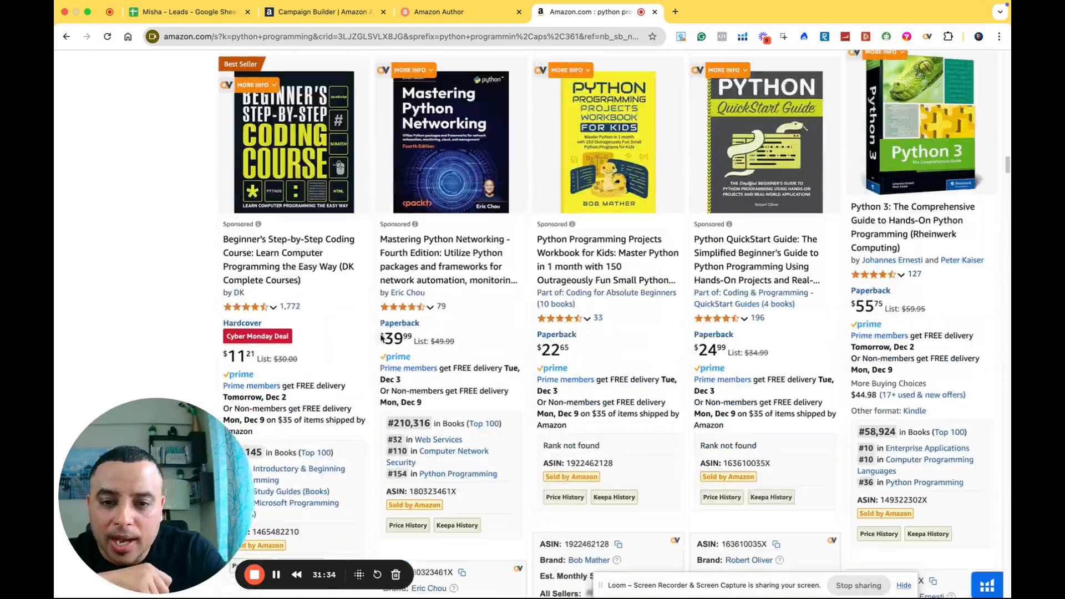
pyautogui.scroll(-15, 383, 337)
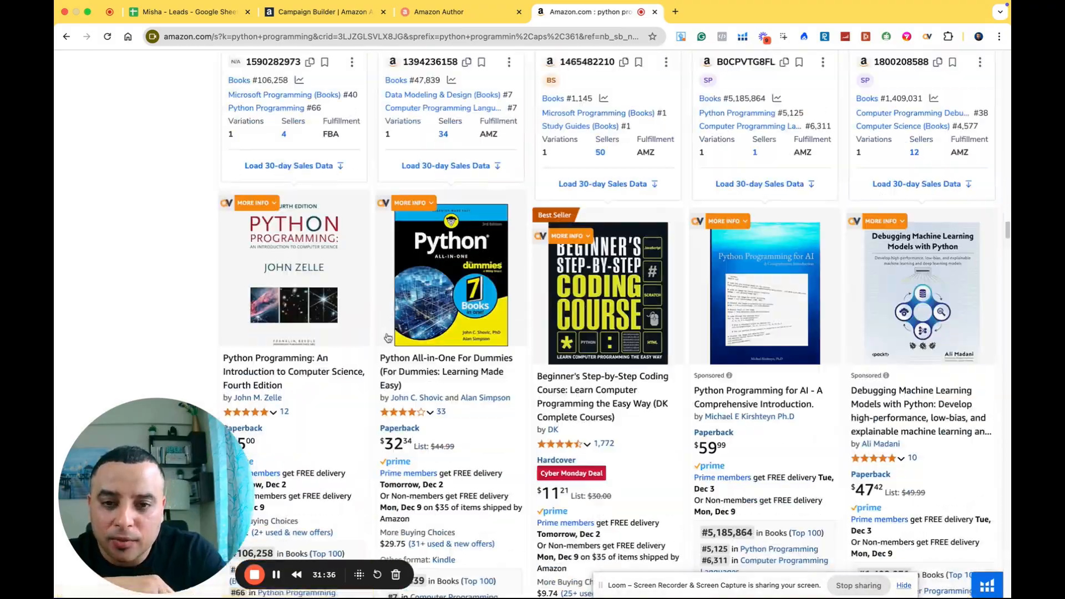
pyautogui.scroll(-15, 387, 337)
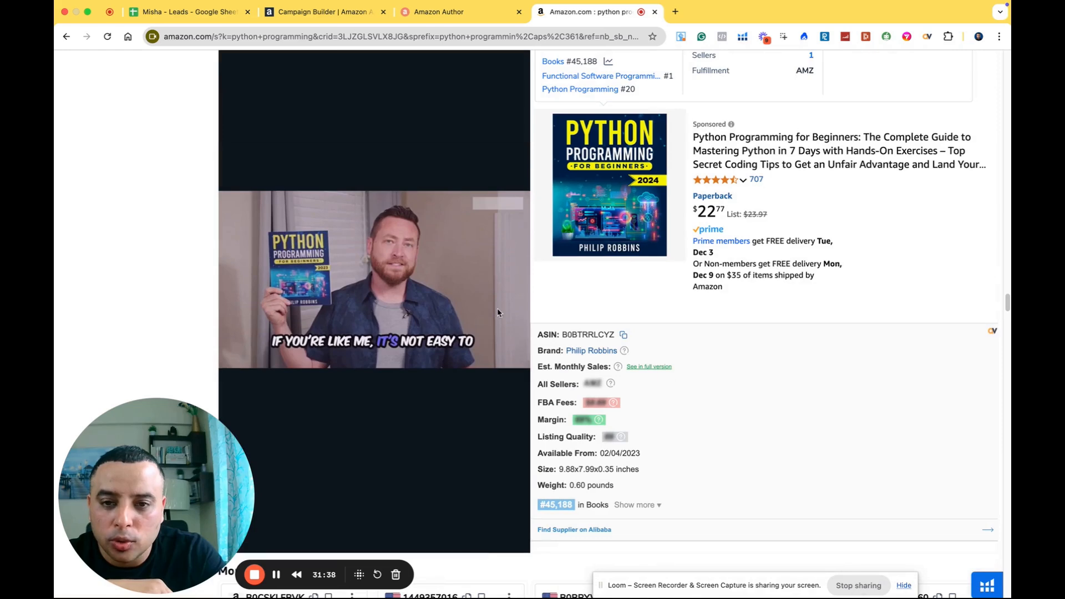
pyautogui.scroll(1, 455, 305)
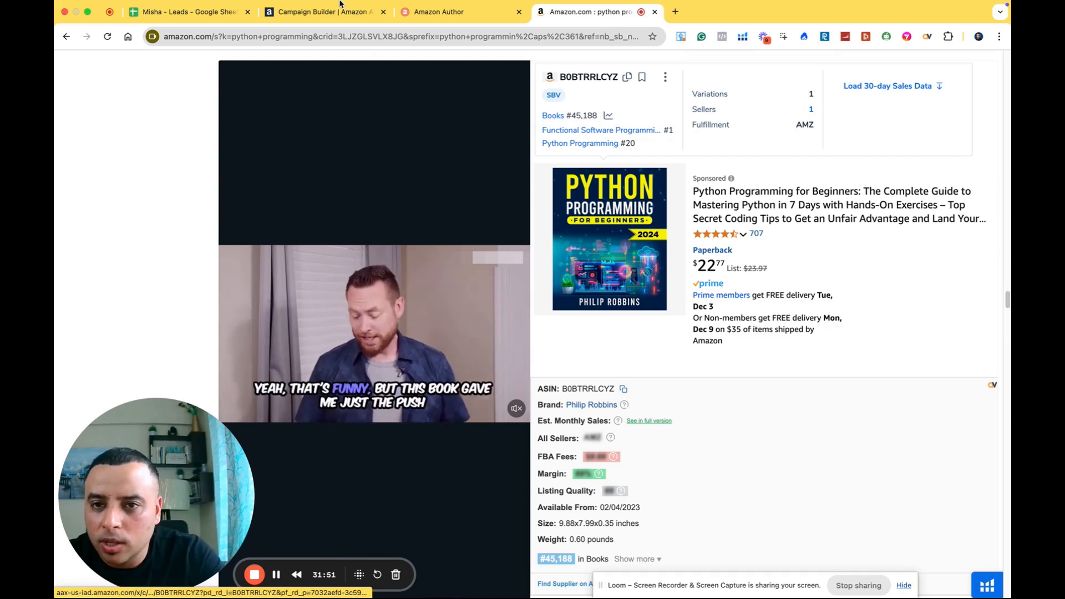
# Step: Switch back to the Campaign Builder and set the product collection ad's landing page to New landing page
pyautogui.click(314, 12)
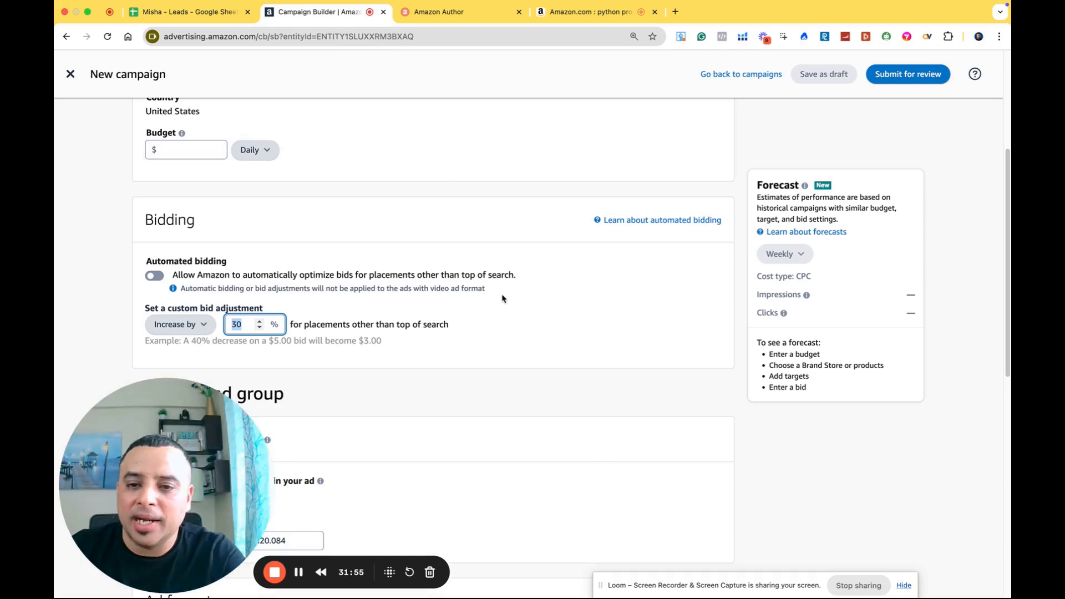
pyautogui.scroll(-8, 632, 366)
pyautogui.scroll(-2, 516, 288)
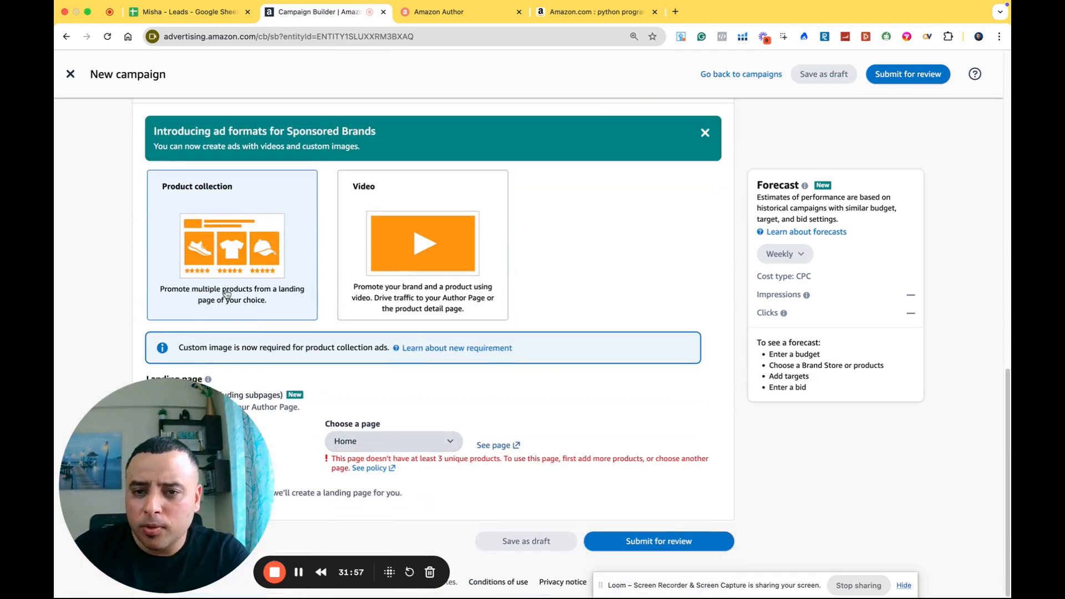
pyautogui.moveTo(189, 449); pyautogui.dragTo(532, 430)
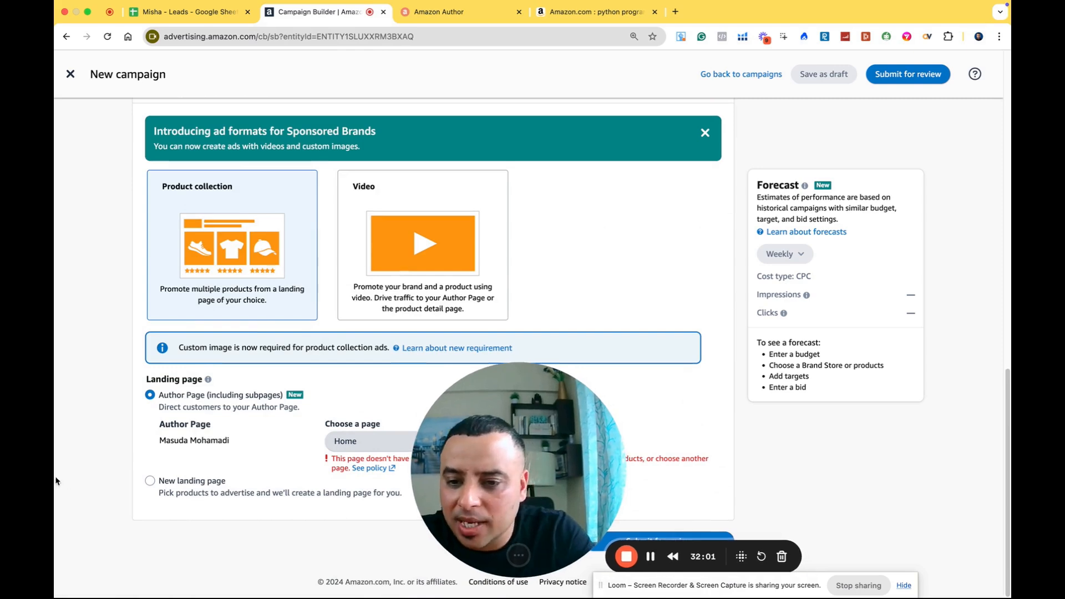
pyautogui.click(161, 481)
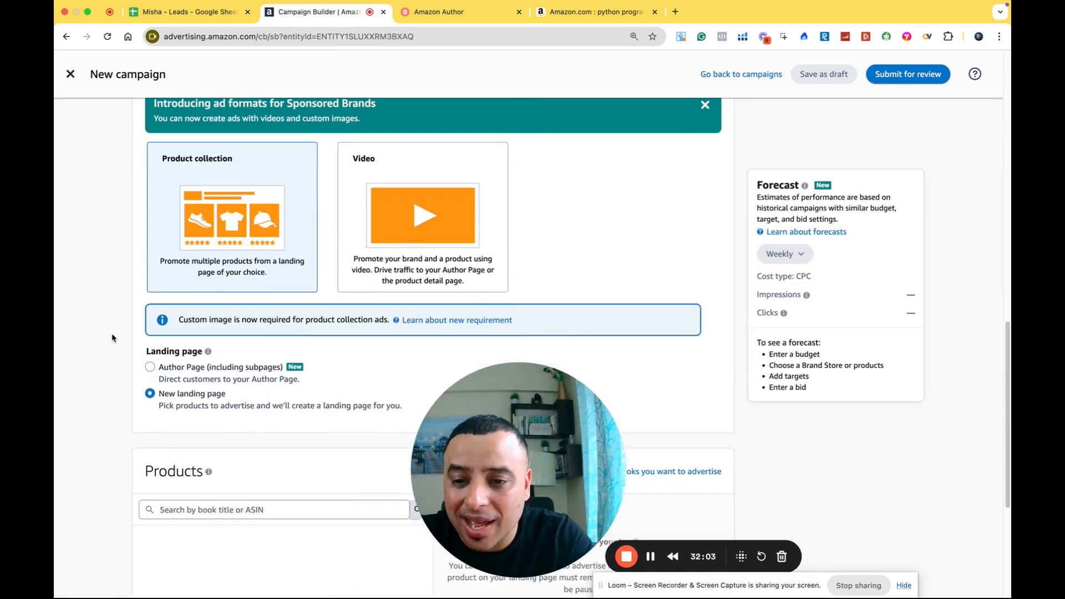
pyautogui.scroll(-5, 105, 330)
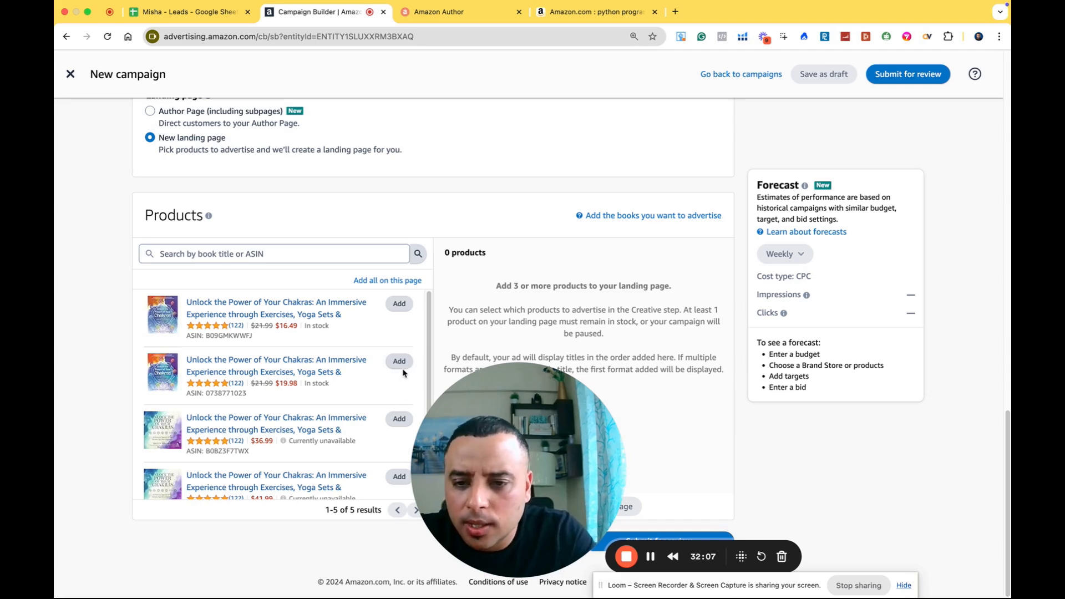
pyautogui.click(399, 362)
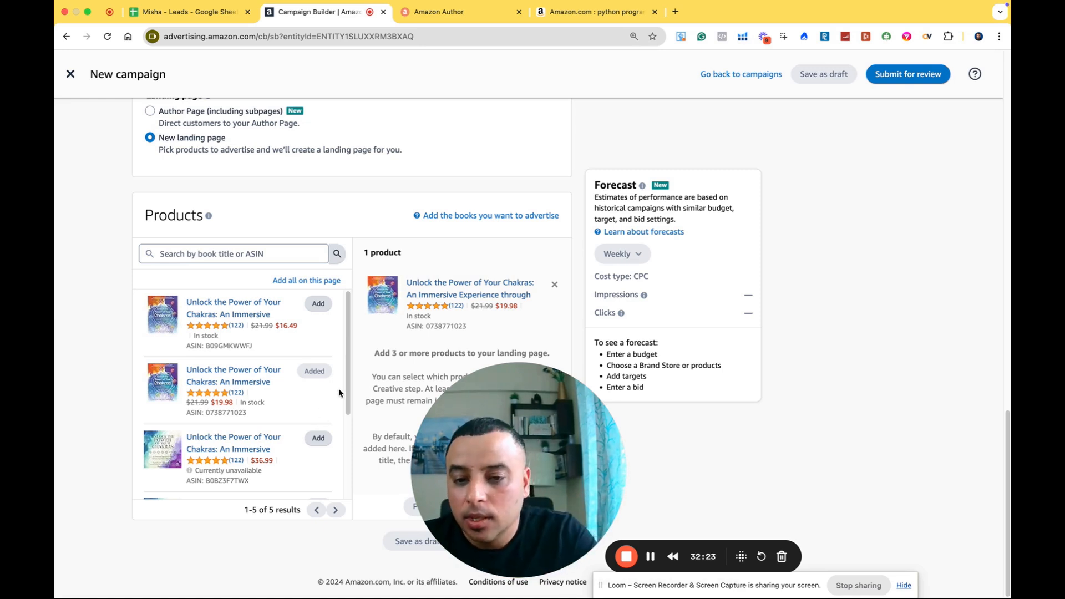
pyautogui.moveTo(346, 385); pyautogui.dragTo(343, 493)
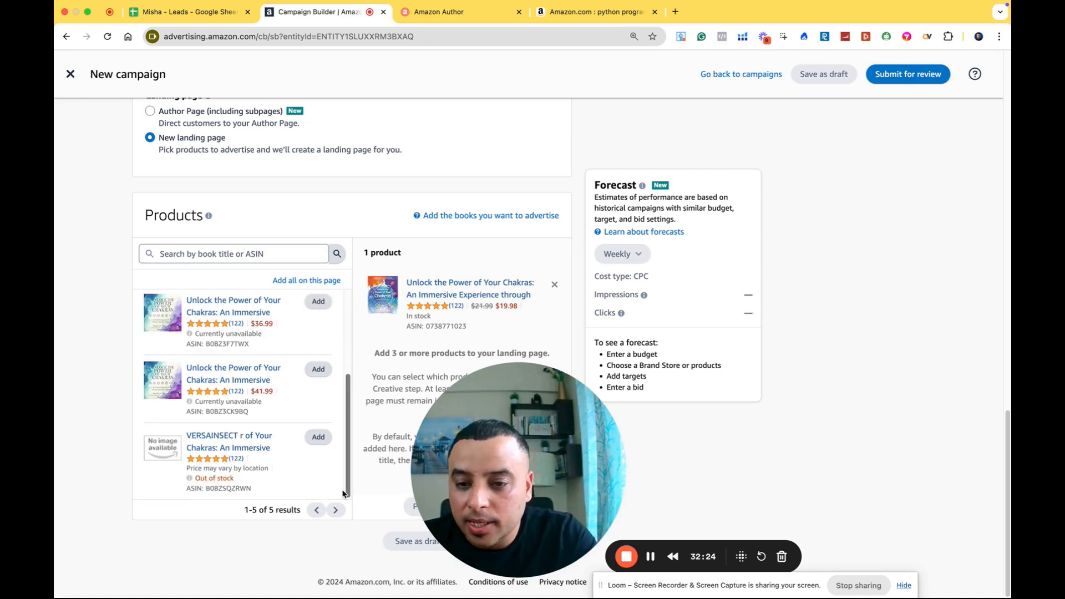
pyautogui.click(319, 369)
pyautogui.click(318, 439)
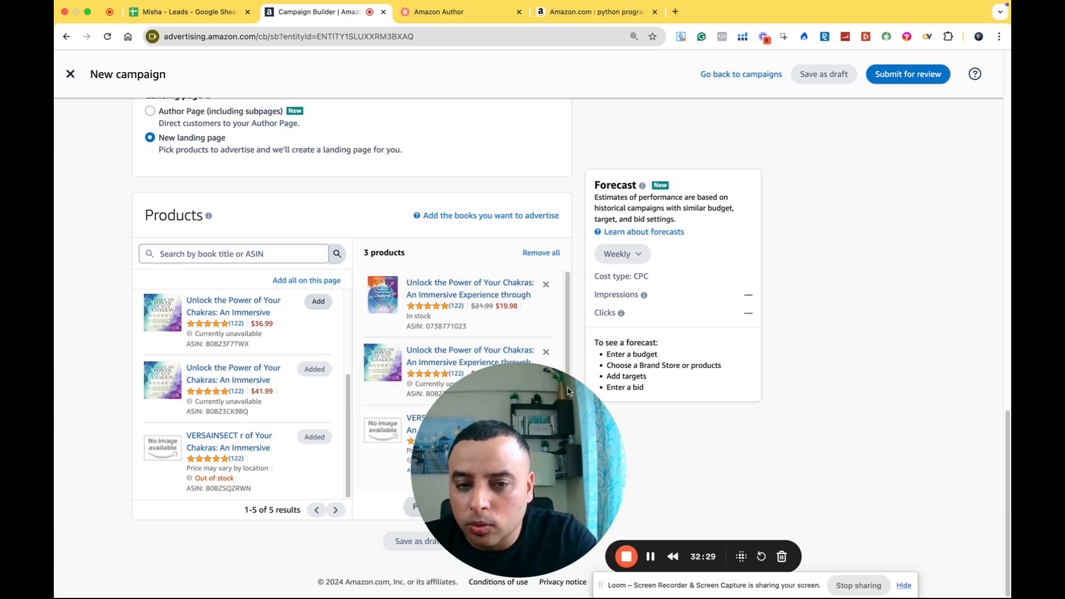
# Step: Review the product collection setup and switch the campaign's ad format to Video
pyautogui.scroll(10, 167, 427)
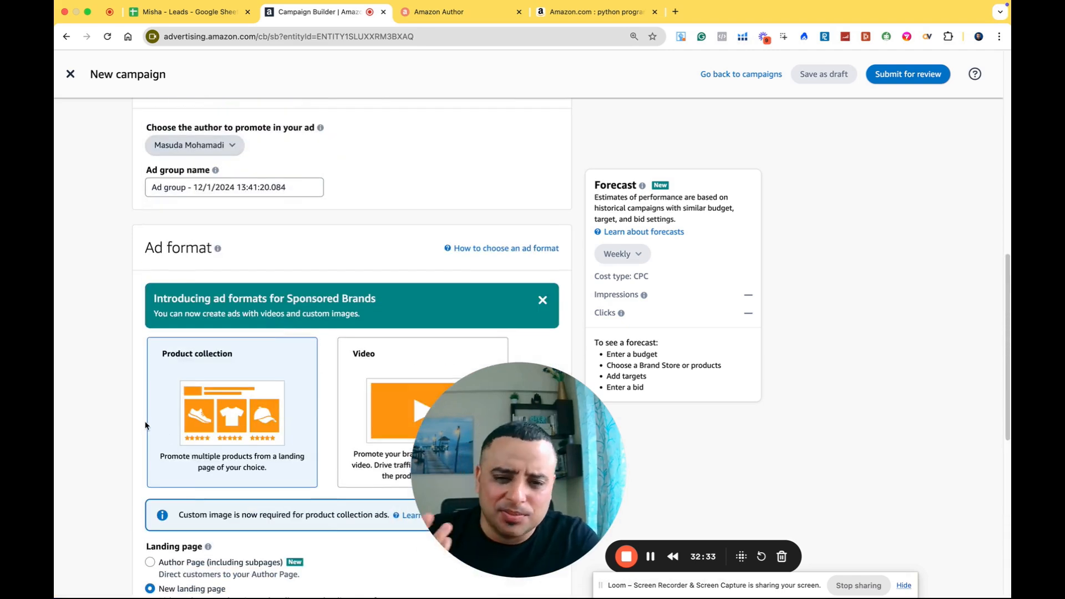
pyautogui.scroll(-6, 105, 396)
pyautogui.scroll(2, 113, 389)
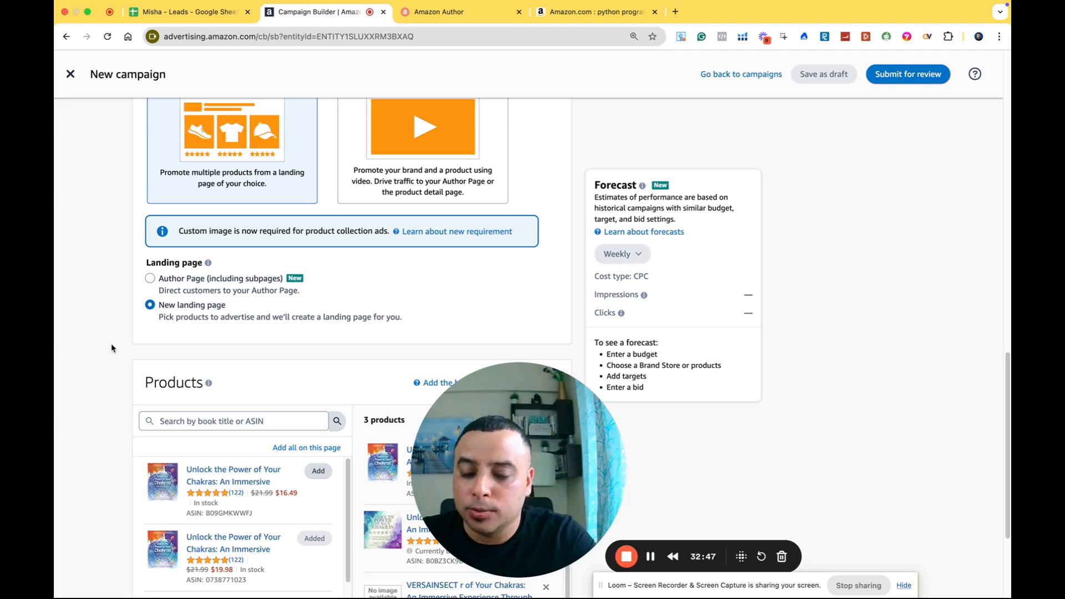
pyautogui.scroll(2, 111, 353)
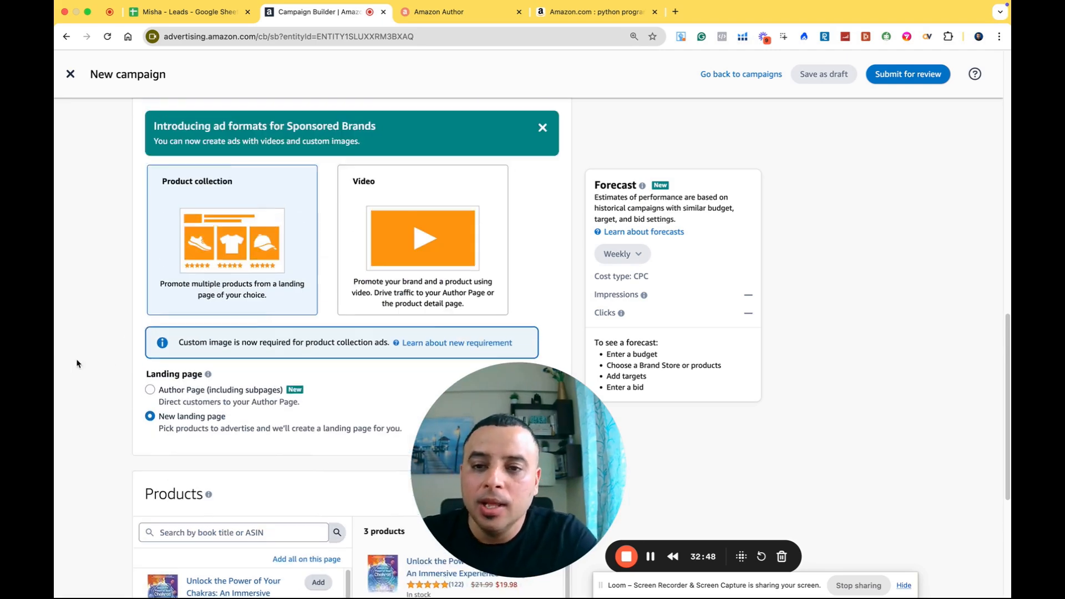
pyautogui.click(431, 250)
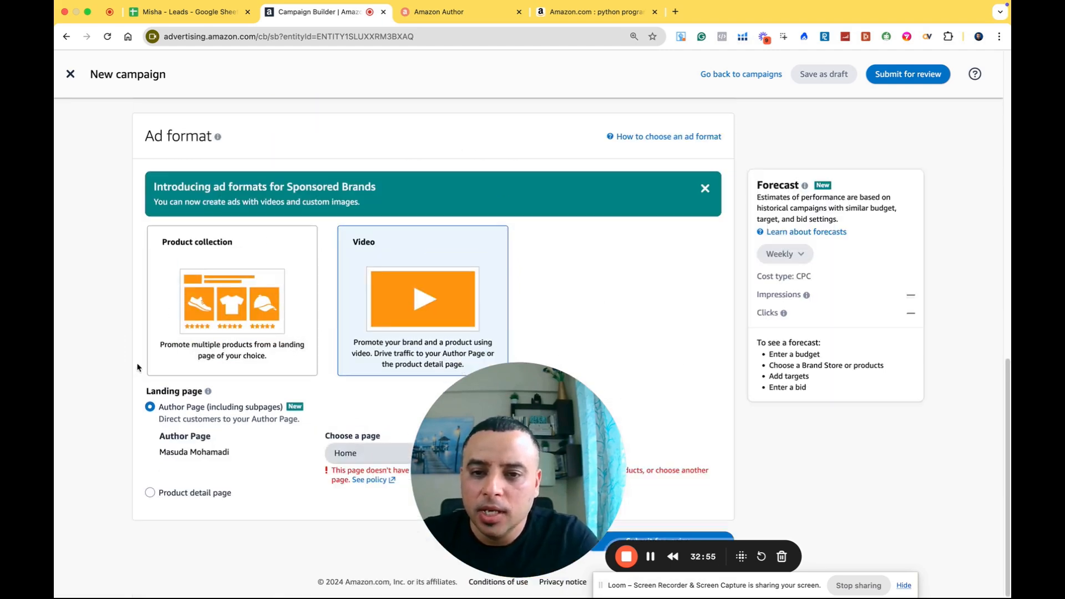
pyautogui.click(149, 492)
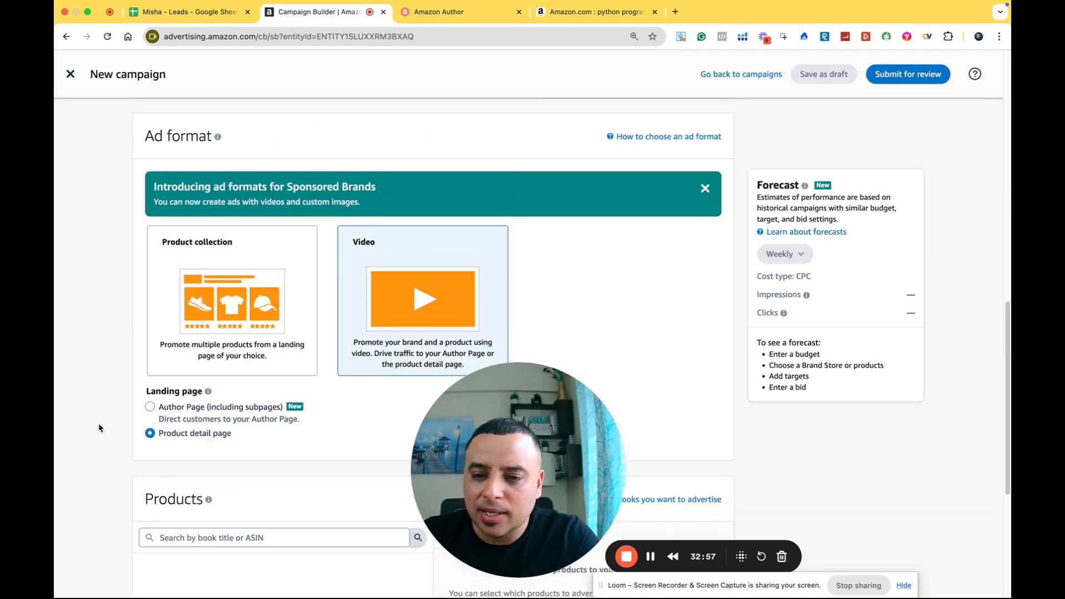
pyautogui.scroll(-5, 99, 428)
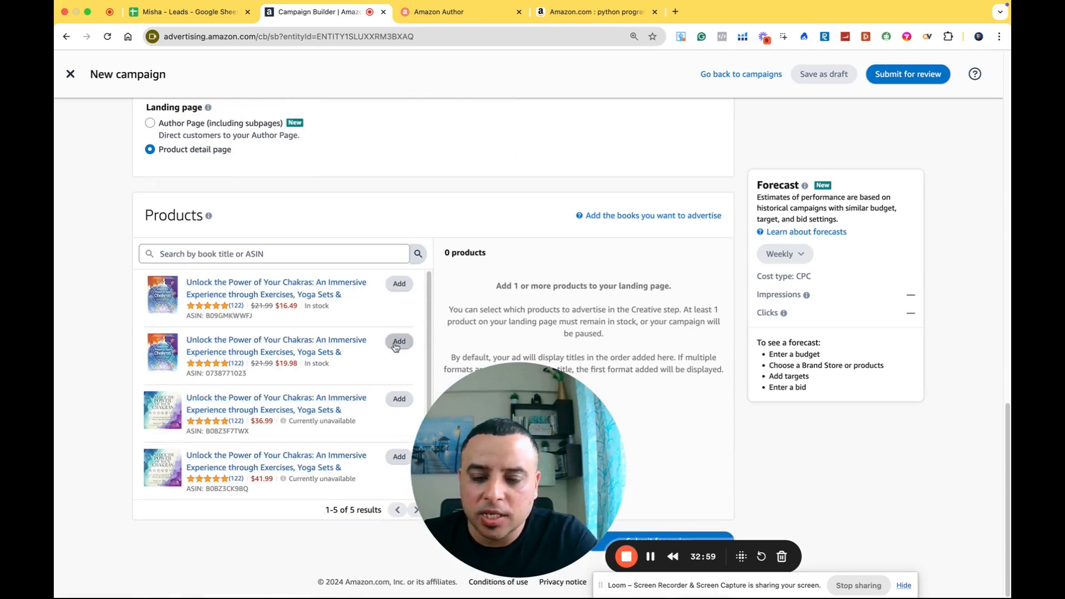
pyautogui.click(397, 341)
# Step: Review the targeting choices, the suggested and manual-list keyword options, and the negative keyword targeting section
pyautogui.scroll(-6, 58, 339)
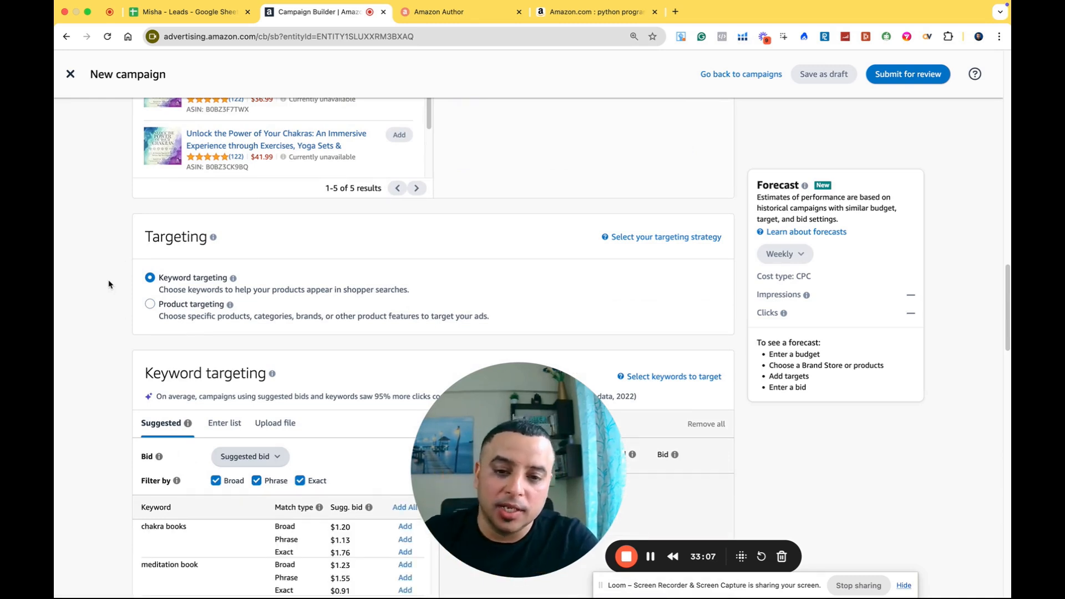
pyautogui.scroll(-5, 81, 312)
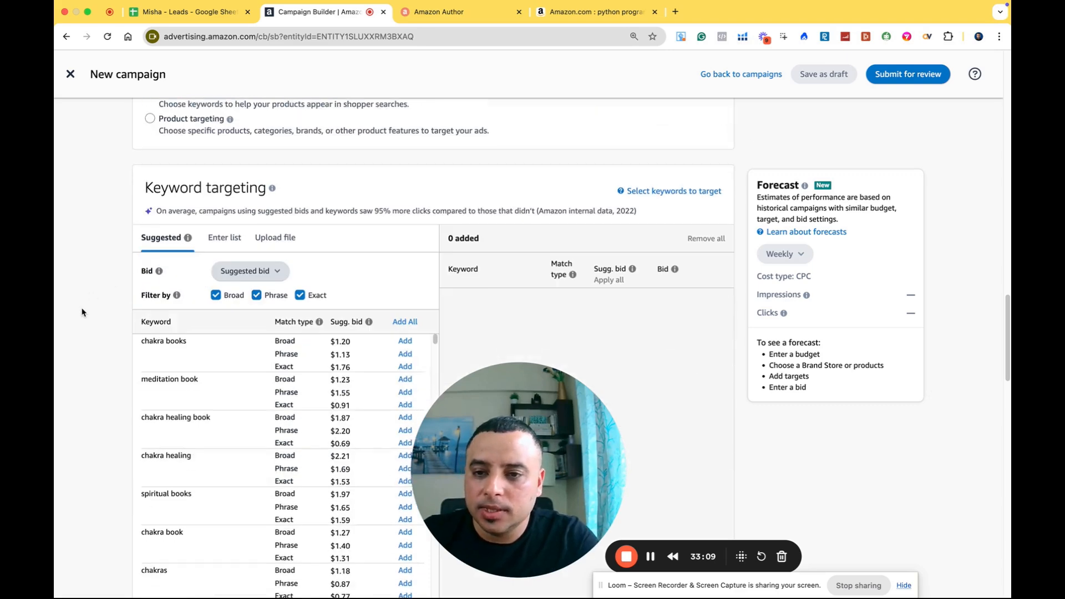
pyautogui.scroll(1, 71, 331)
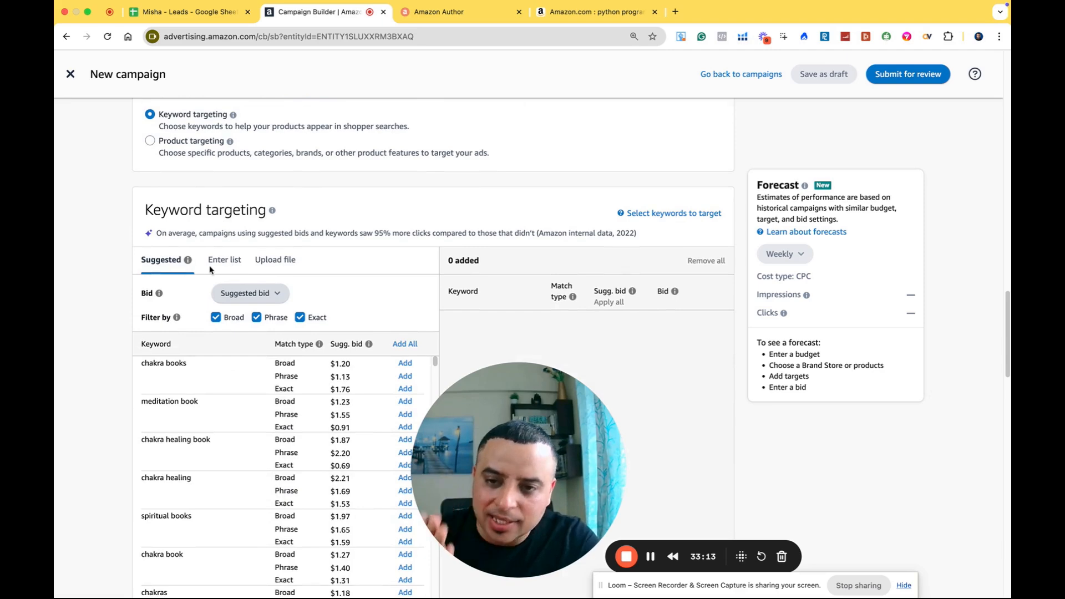
pyautogui.click(228, 268)
pyautogui.click(160, 267)
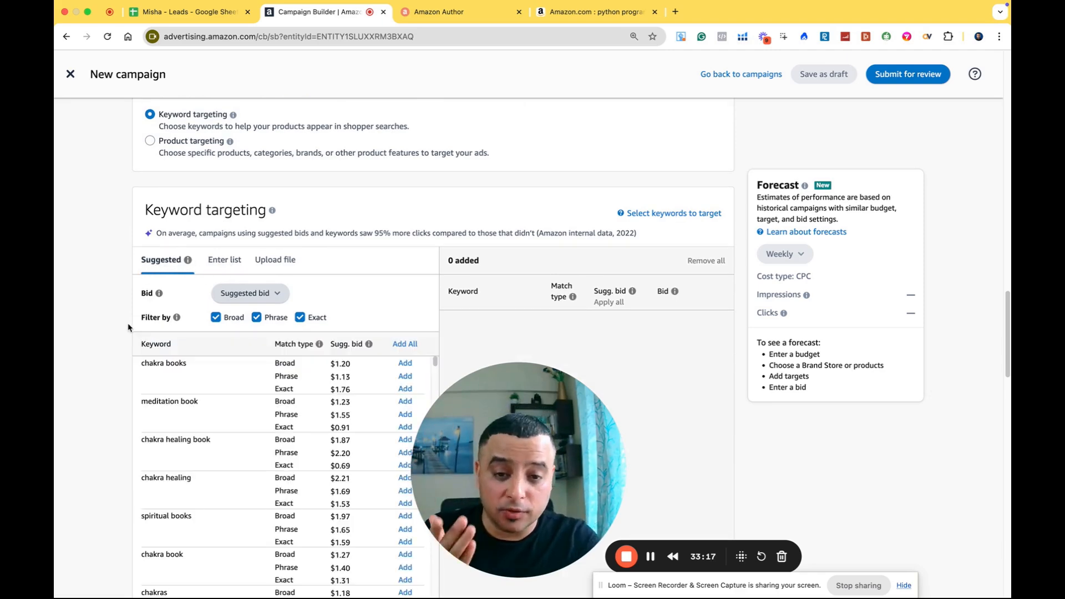
pyautogui.scroll(-10, 129, 332)
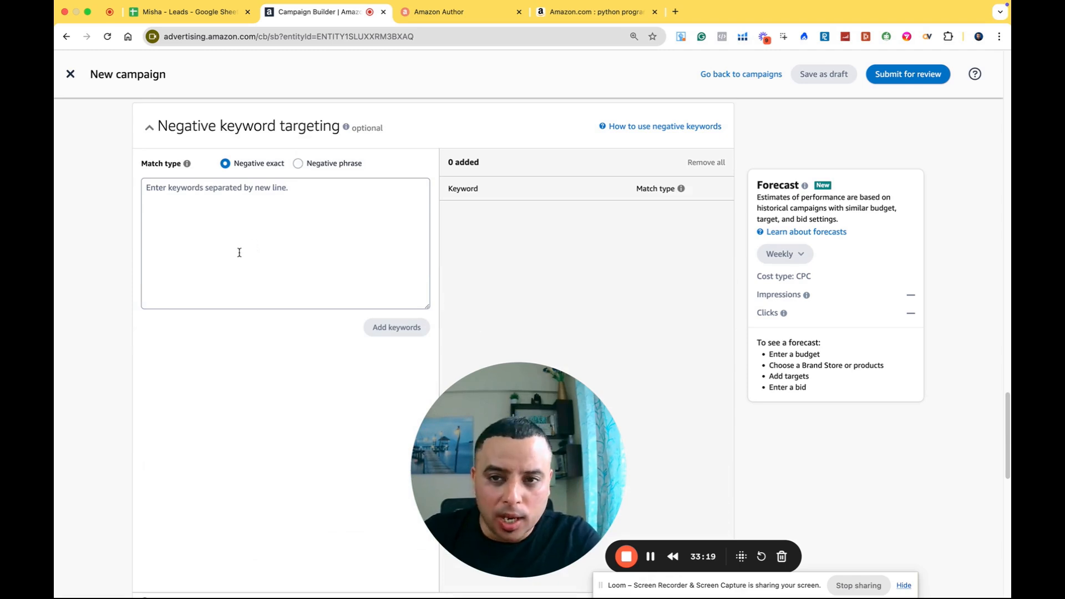
# Step: Review the ad settings, open the creative's video item and check the available ways to add a video
pyautogui.scroll(-10, 237, 271)
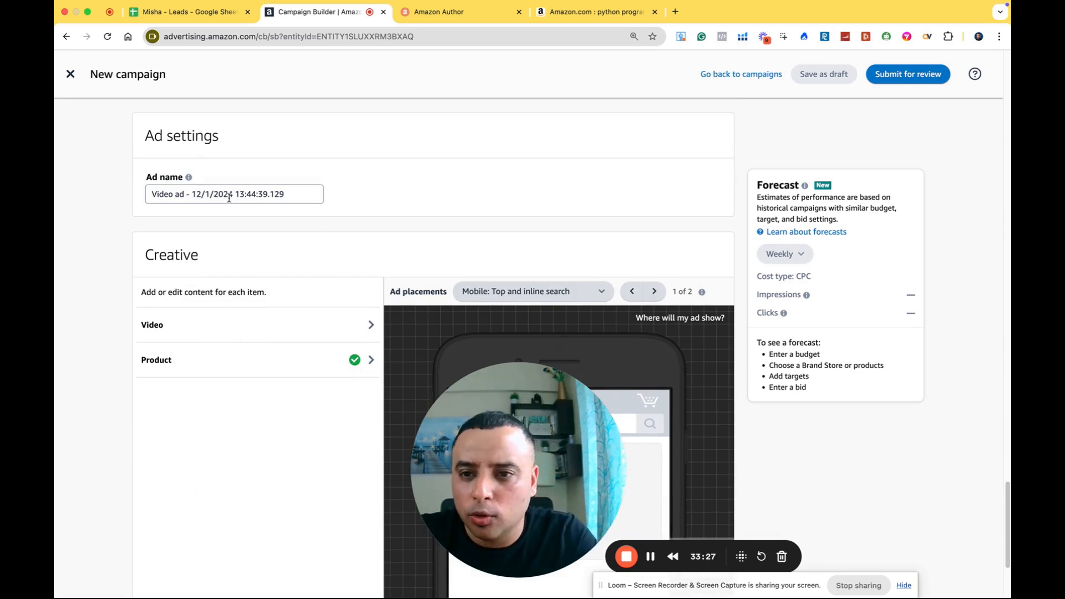
pyautogui.click(242, 330)
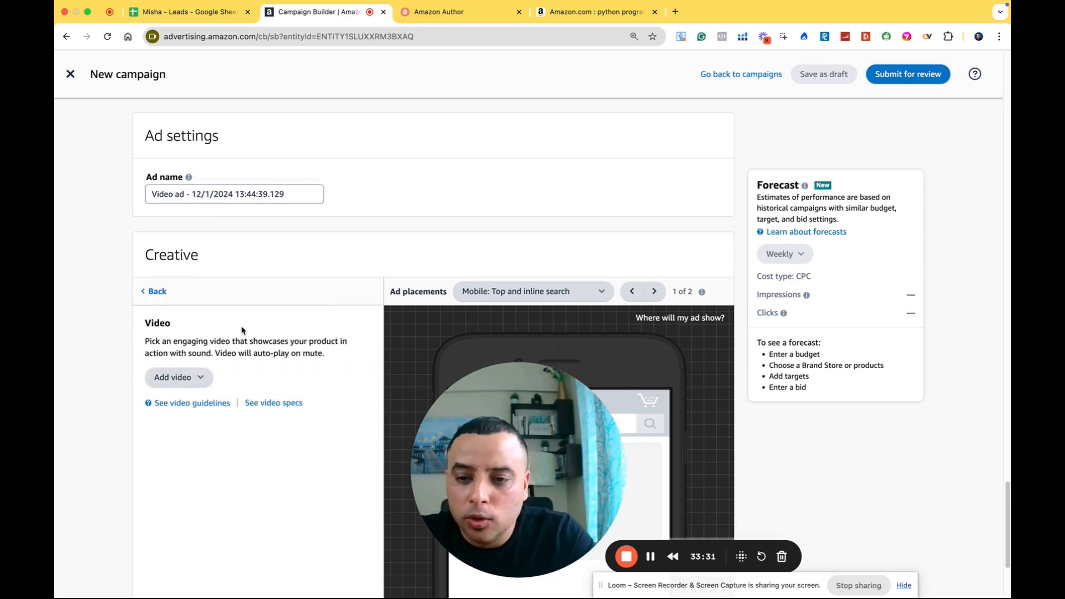
pyautogui.click(186, 379)
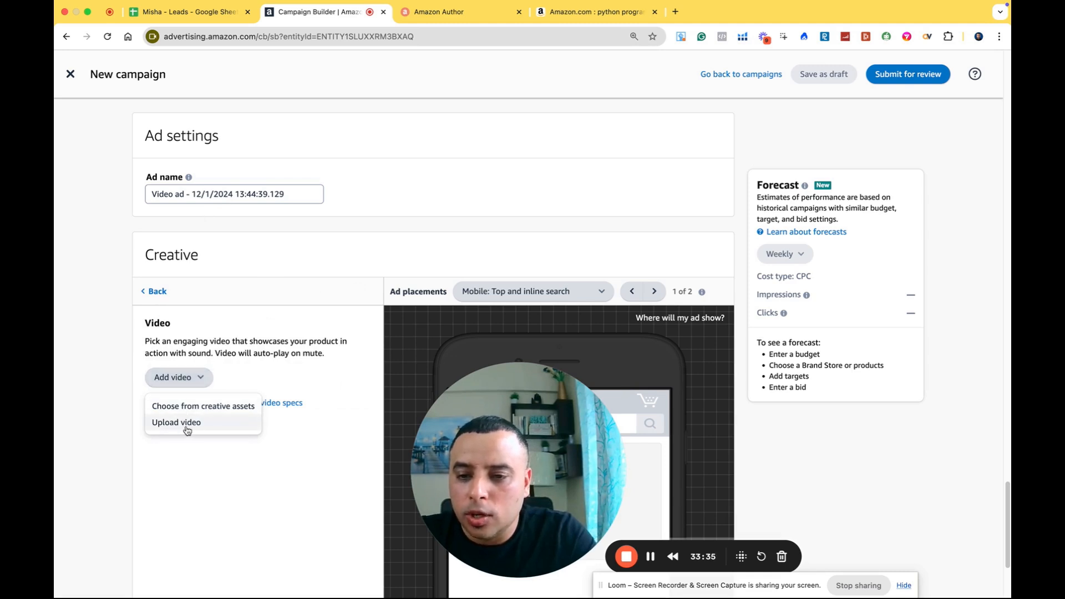
pyautogui.click(203, 491)
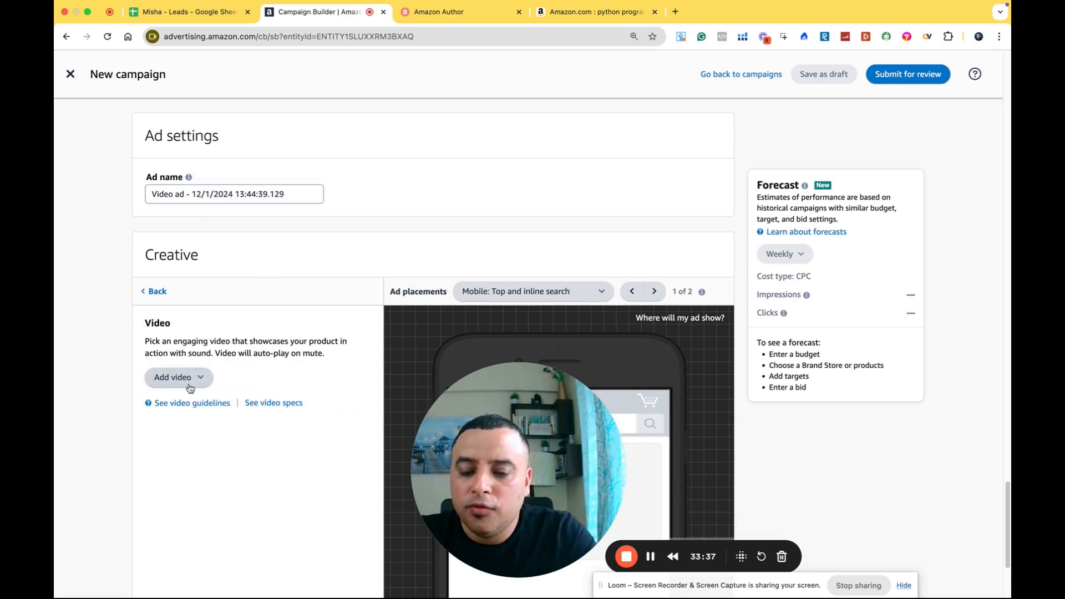
# Step: Review the video guidelines and the video specs for the ad, and close both
pyautogui.click(198, 409)
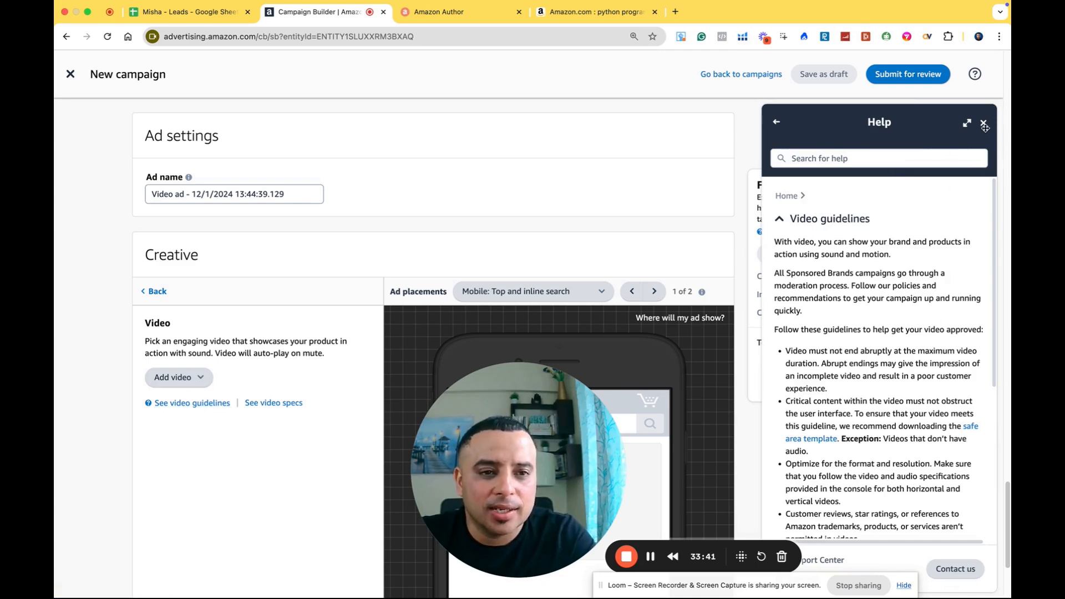
pyautogui.click(282, 405)
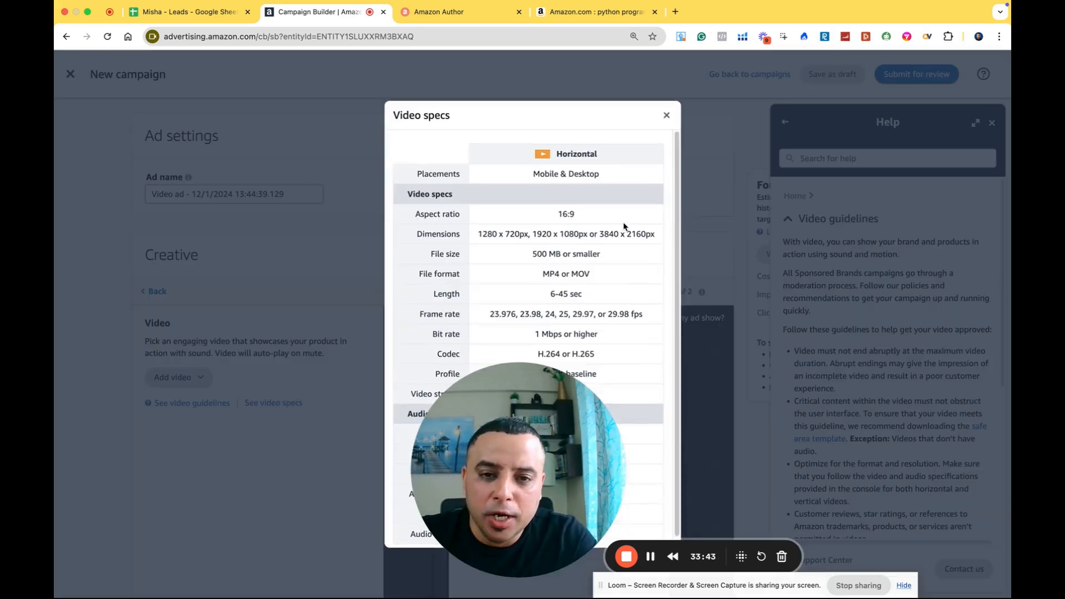
pyautogui.moveTo(520, 128); pyautogui.dragTo(396, 119)
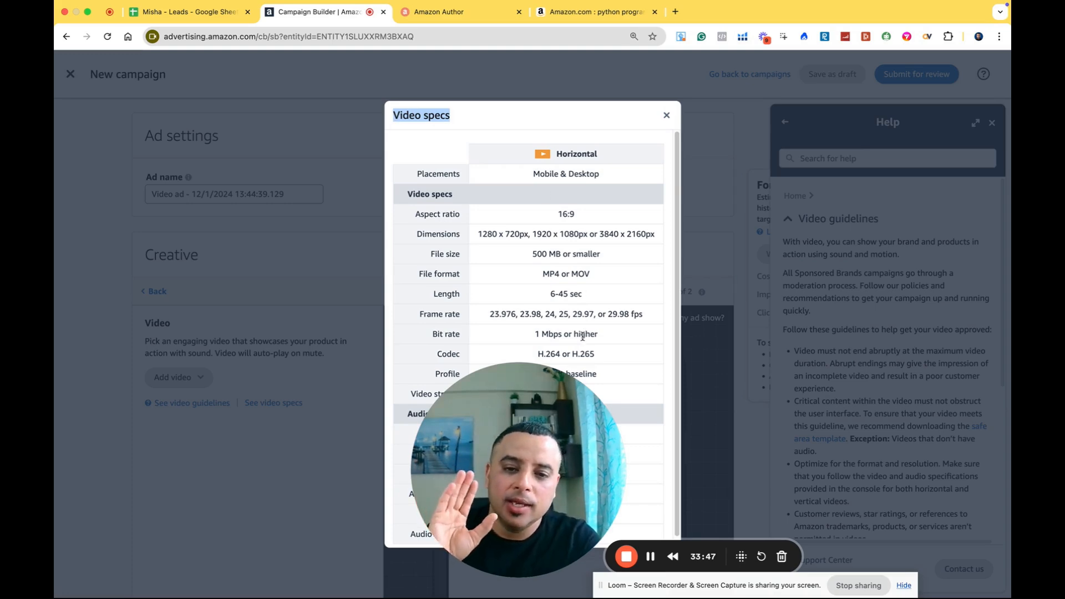
pyautogui.click(665, 118)
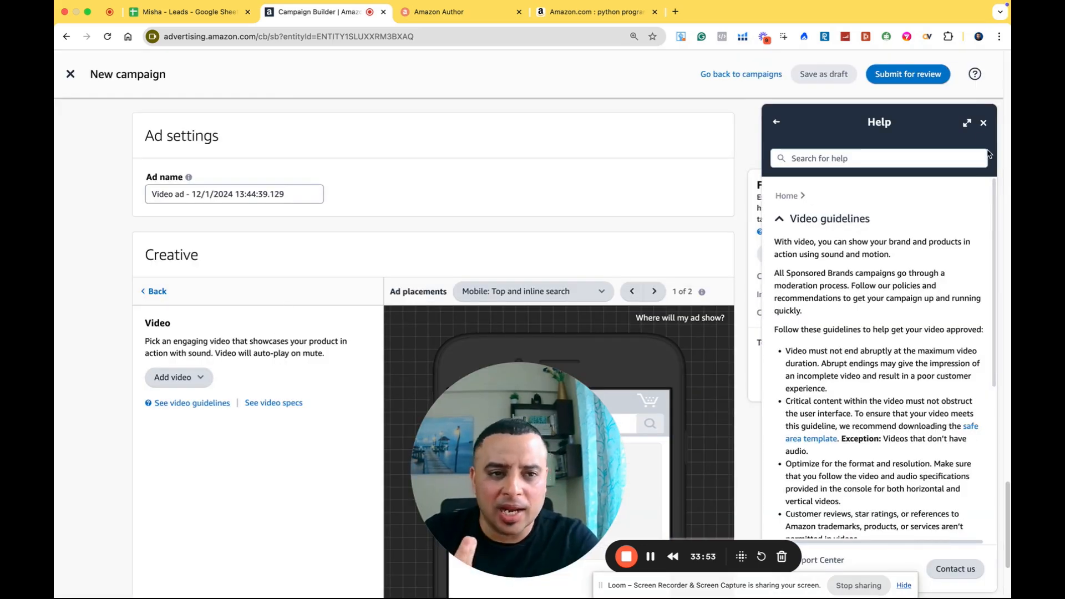
pyautogui.click(984, 125)
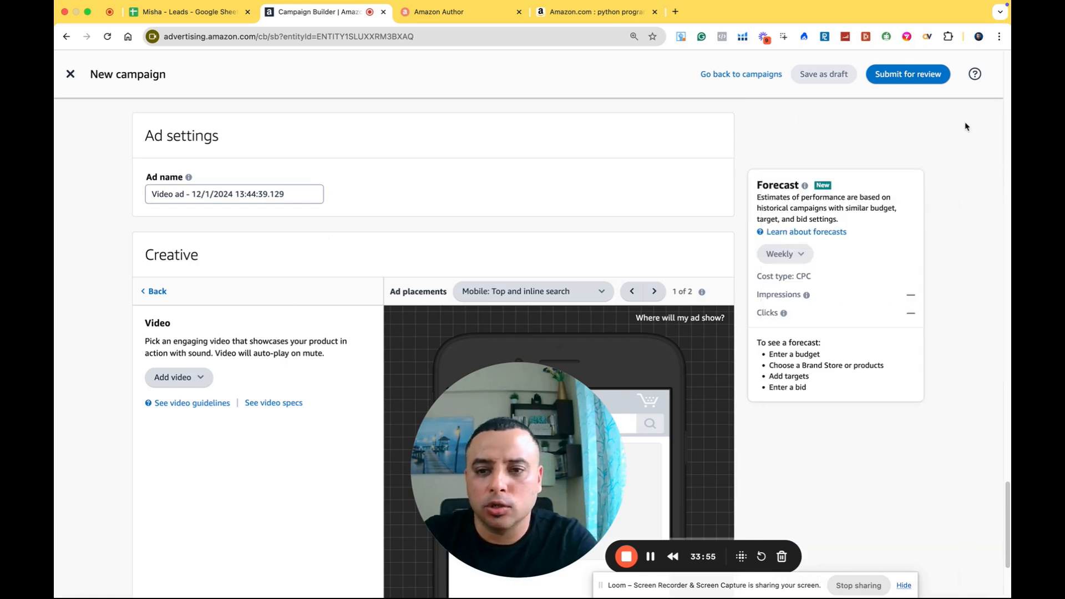
# Step: Add Masuda.mp4 from the creative assets as the ad's video and return to the creative's item list with the ad preview
pyautogui.moveTo(525, 423); pyautogui.dragTo(352, 520)
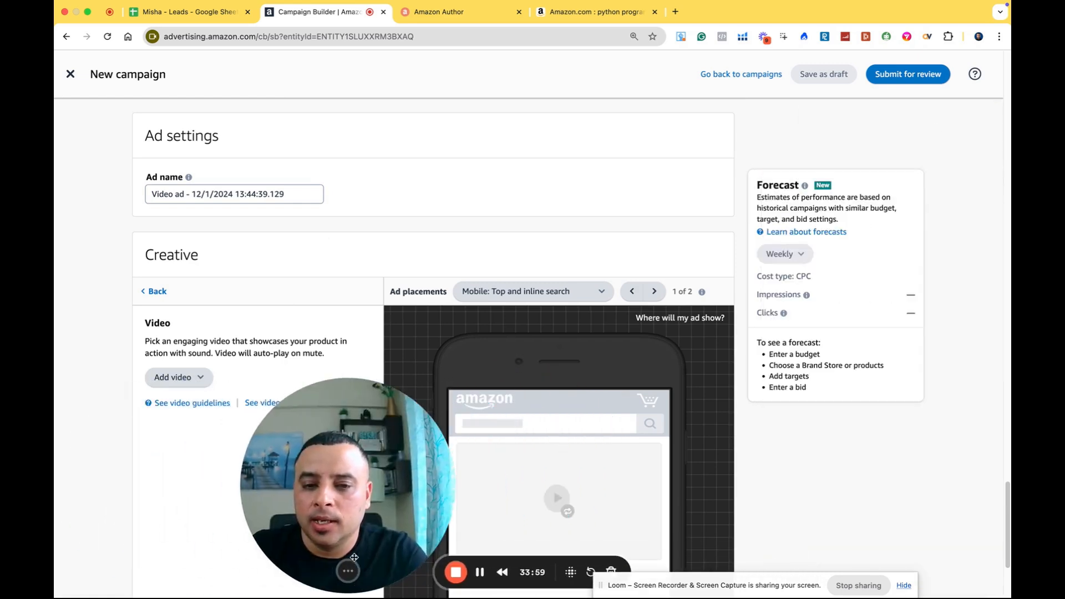
pyautogui.click(183, 378)
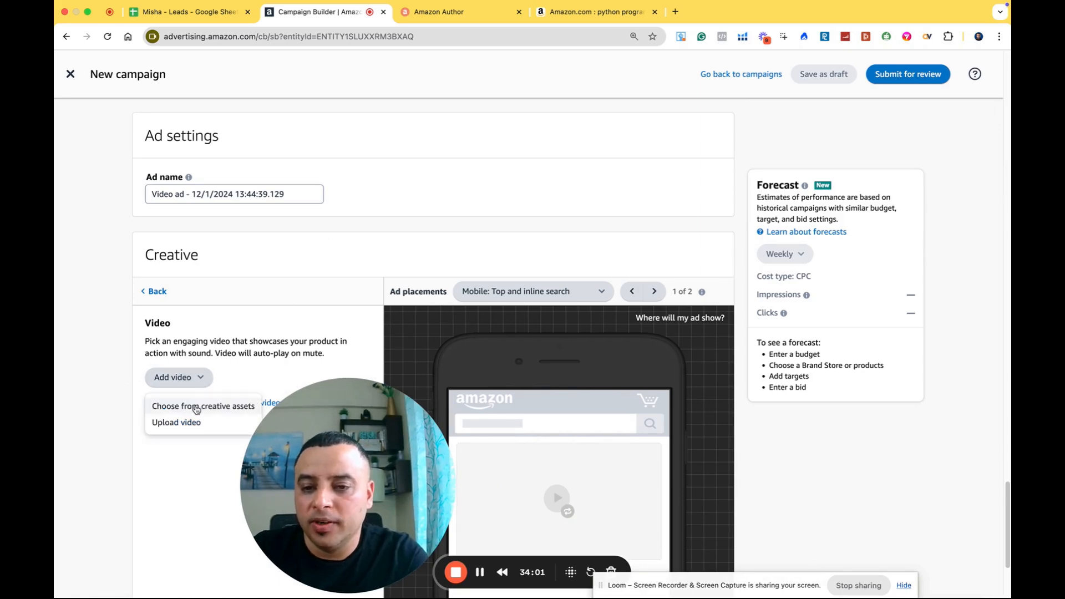
pyautogui.click(192, 404)
pyautogui.click(338, 273)
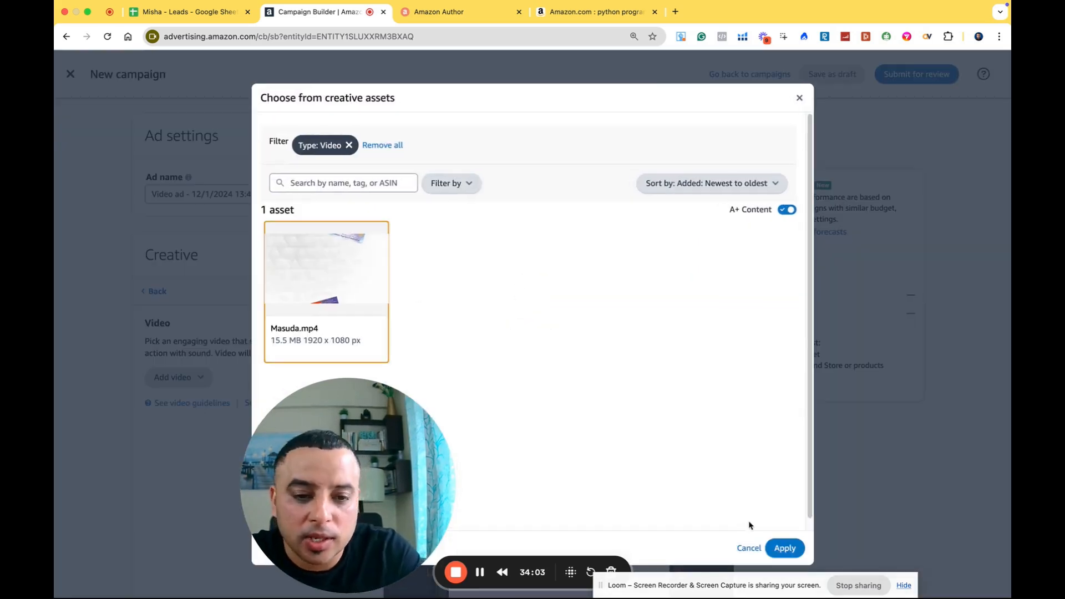
pyautogui.click(784, 547)
pyautogui.click(152, 292)
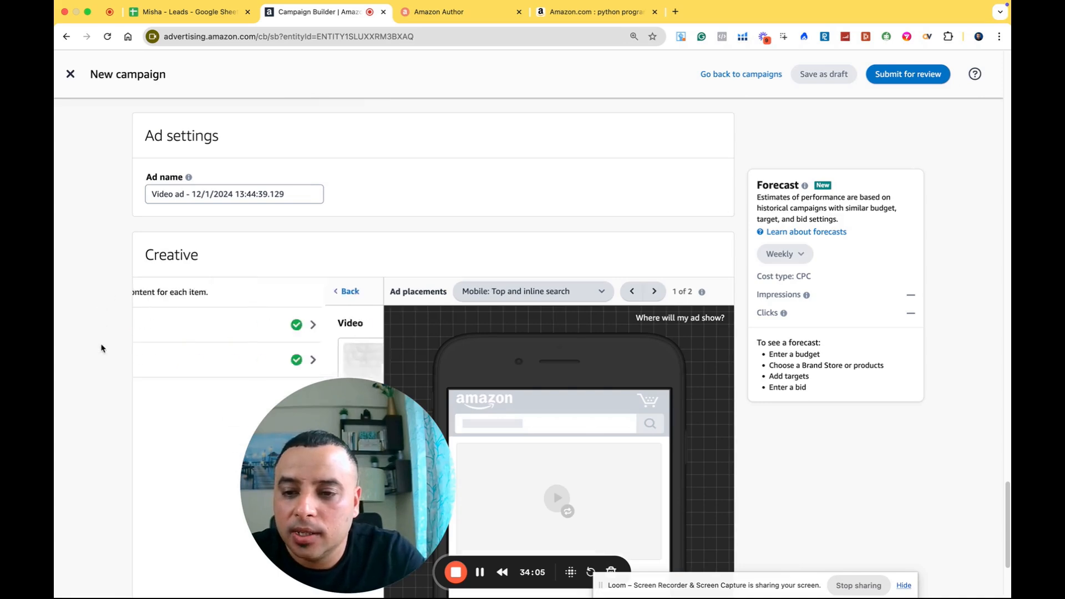
pyautogui.scroll(-3, 94, 346)
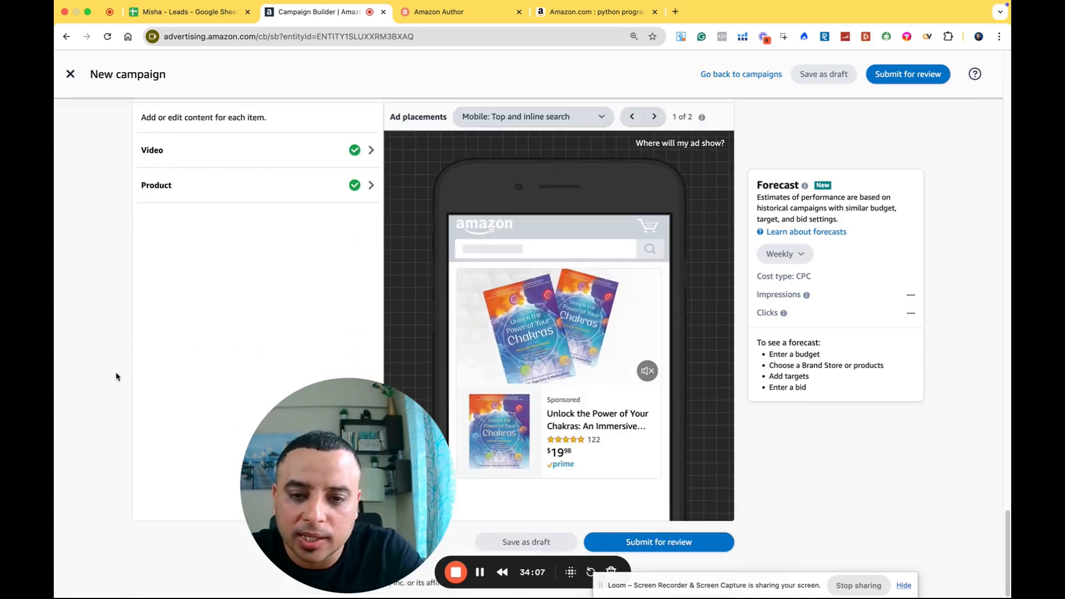
# Step: Look back over the added product, keywords and ad preview, and set the campaign's targeting to Product targeting
pyautogui.scroll(10, 115, 373)
pyautogui.scroll(10, 107, 372)
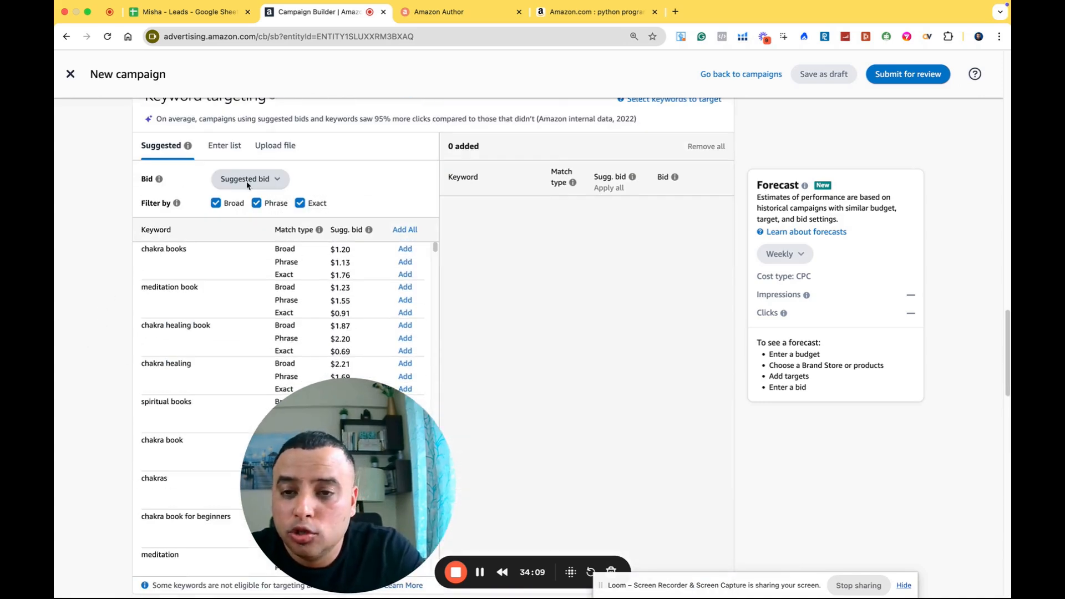
pyautogui.scroll(5, 155, 321)
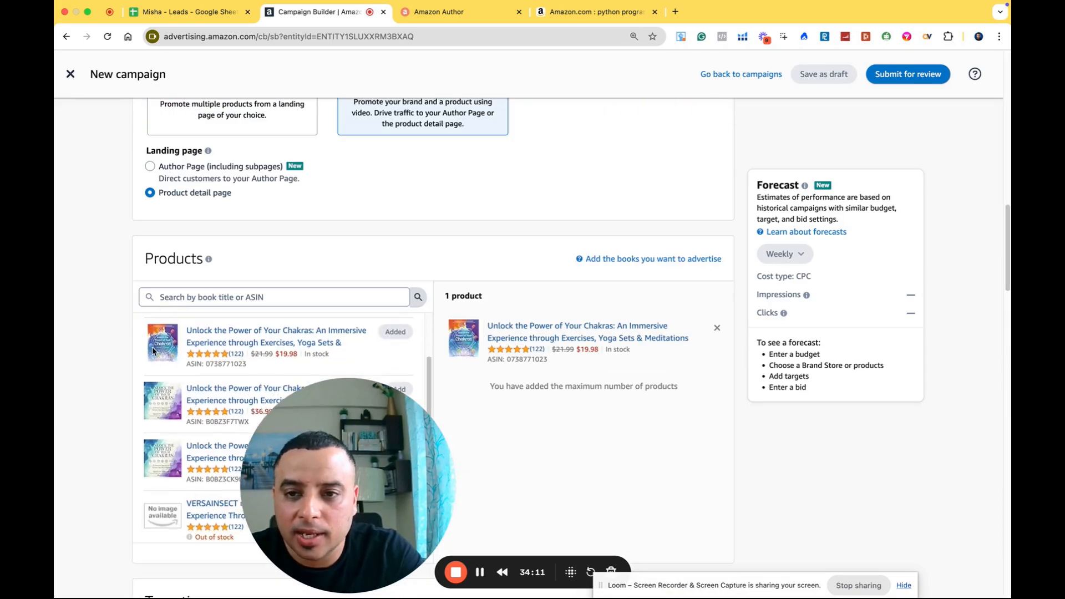
pyautogui.scroll(-3, 152, 347)
pyautogui.scroll(-15, 600, 382)
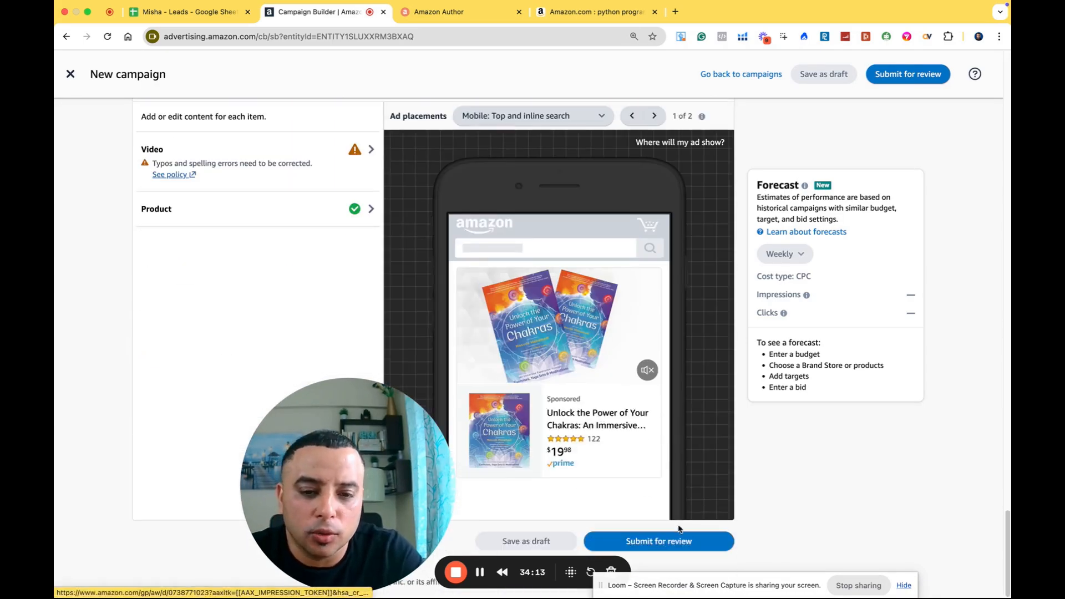
pyautogui.scroll(5, 137, 397)
pyautogui.scroll(8, 136, 398)
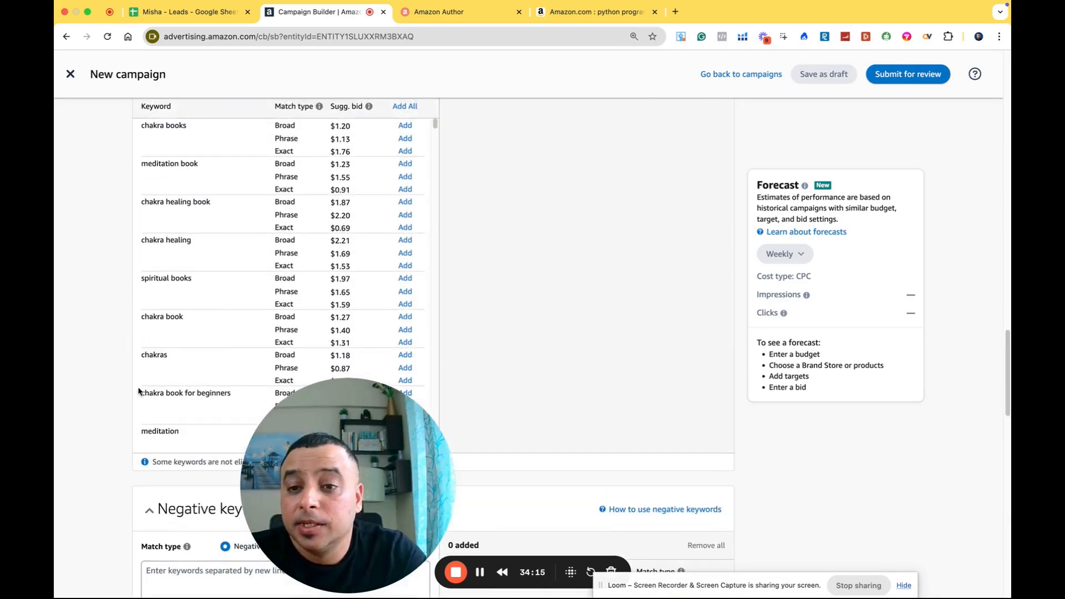
pyautogui.click(152, 190)
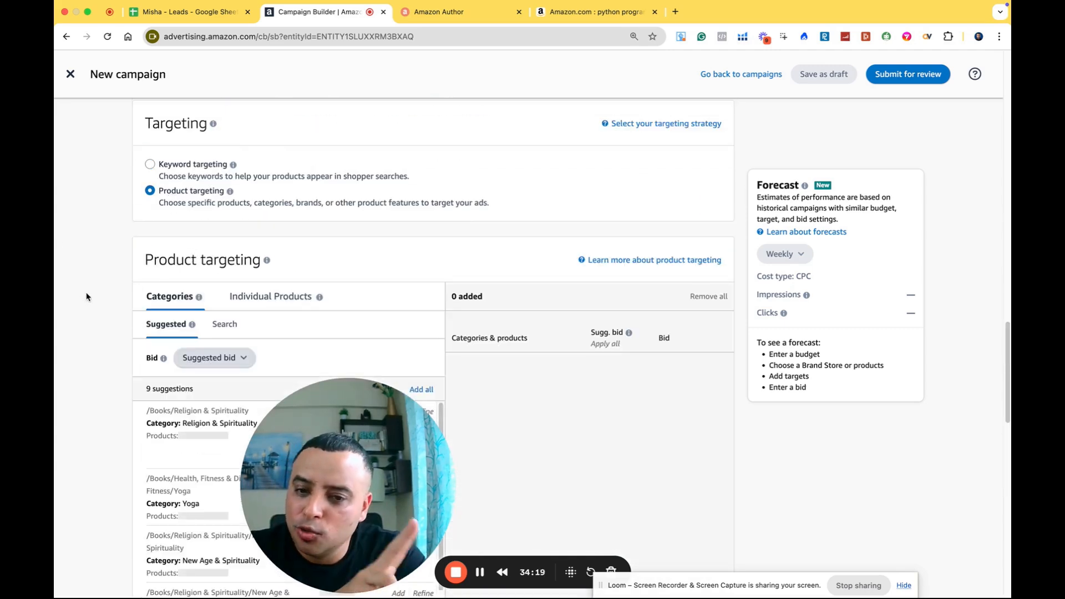
# Step: Review the suggested categories, the category search and the suggested individual products for product targeting
pyautogui.scroll(-2, 87, 297)
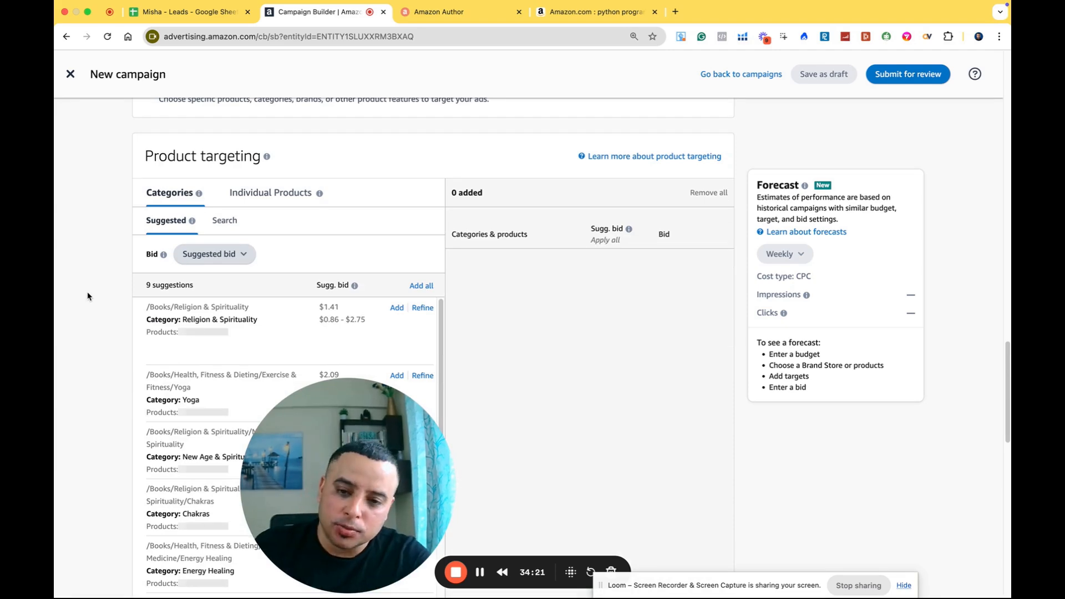
pyautogui.scroll(-1, 132, 335)
pyautogui.scroll(-3, 132, 335)
pyautogui.scroll(4, 263, 232)
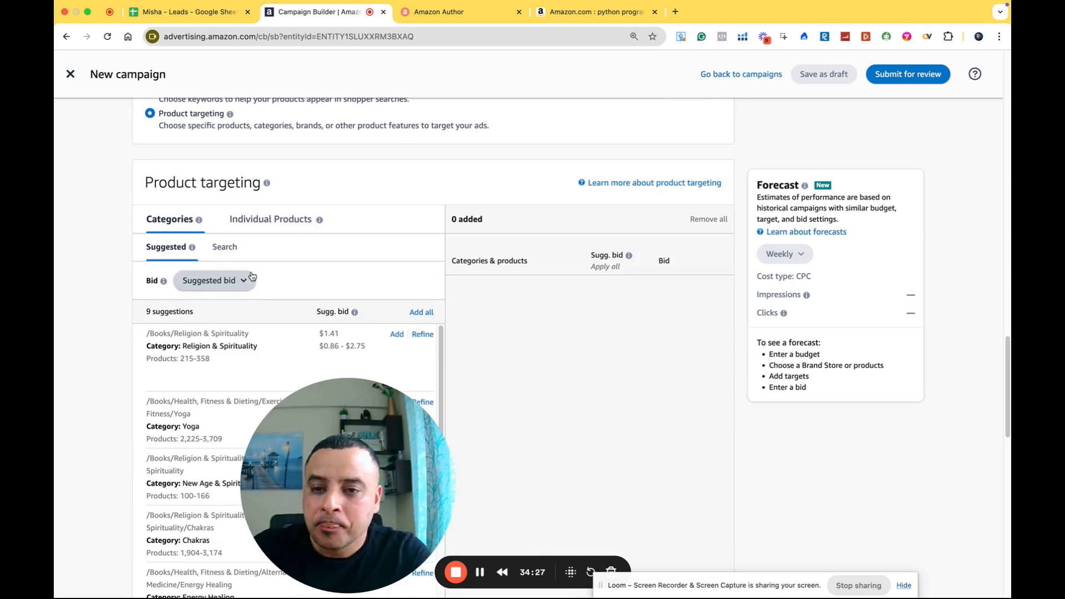
pyautogui.click(226, 249)
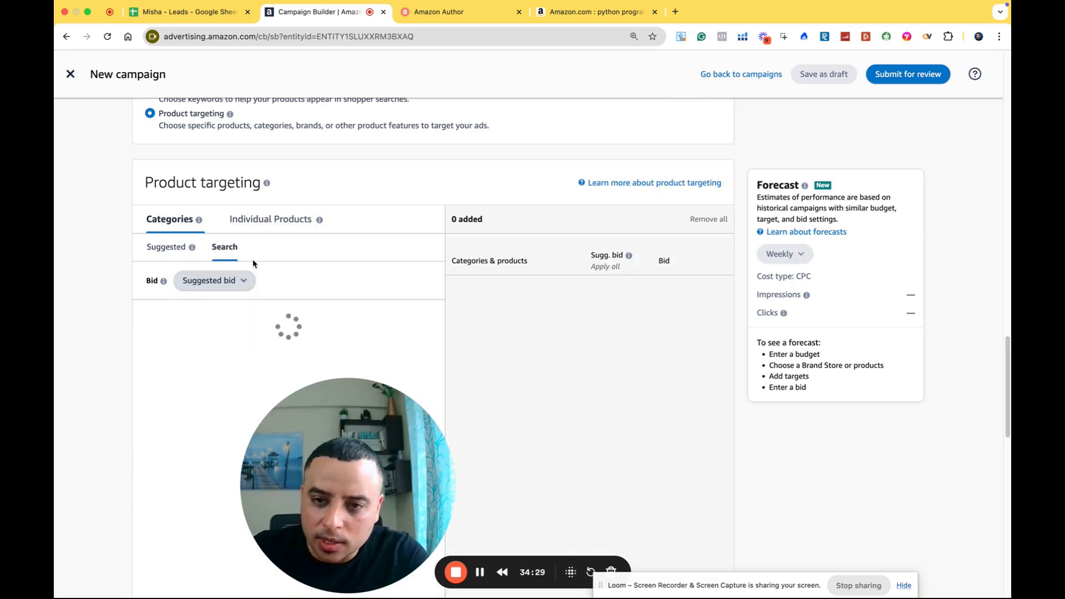
pyautogui.click(278, 224)
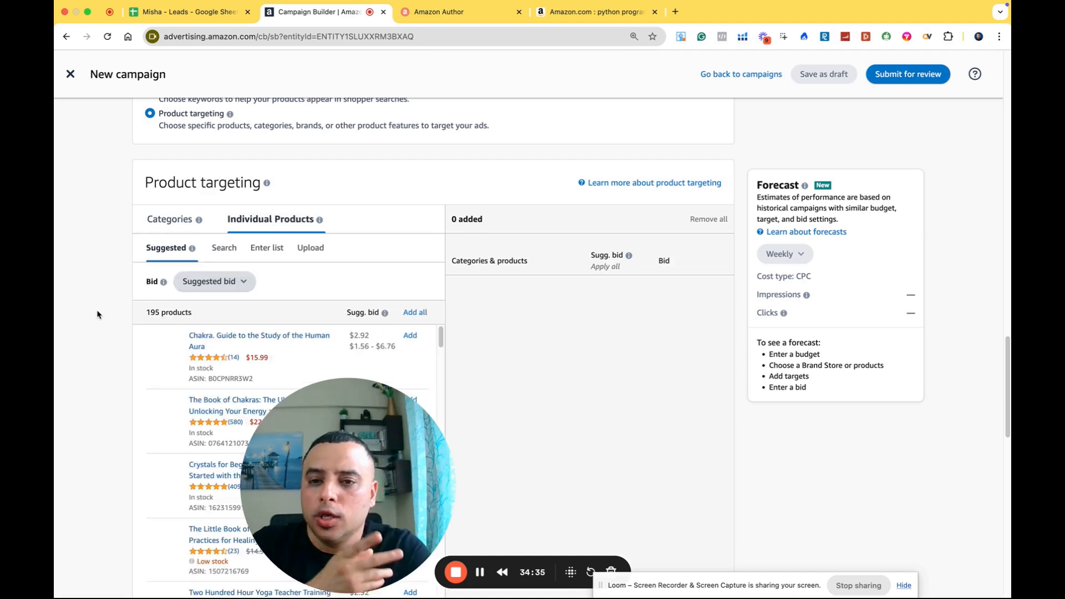
pyautogui.scroll(-2, 95, 331)
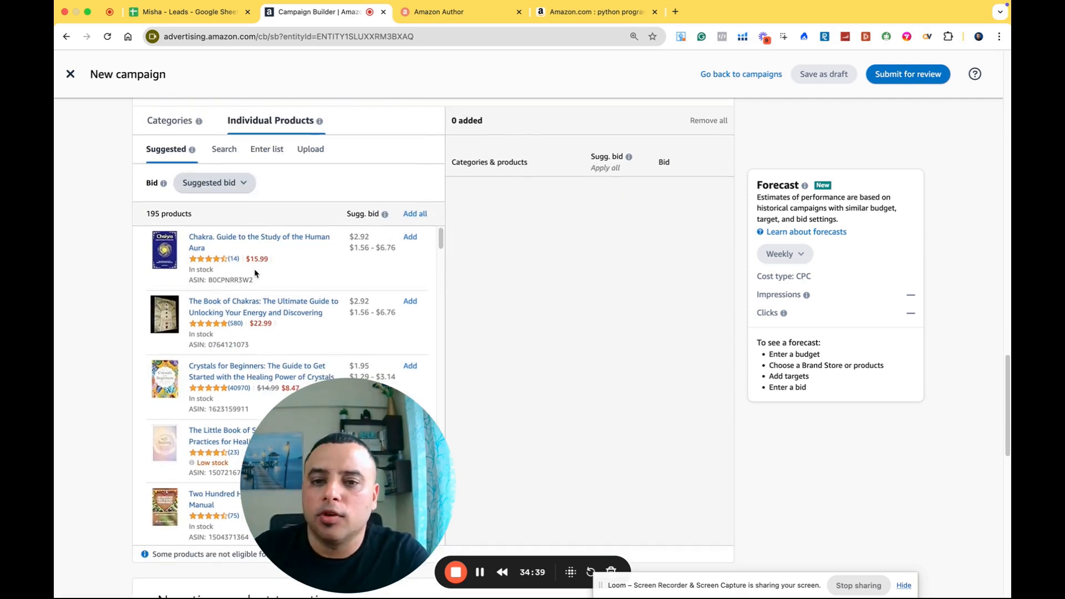
# Step: Try the Suggested bid option by adding the first suggested product and the full suggested list, clearing the targets each time
pyautogui.click(410, 237)
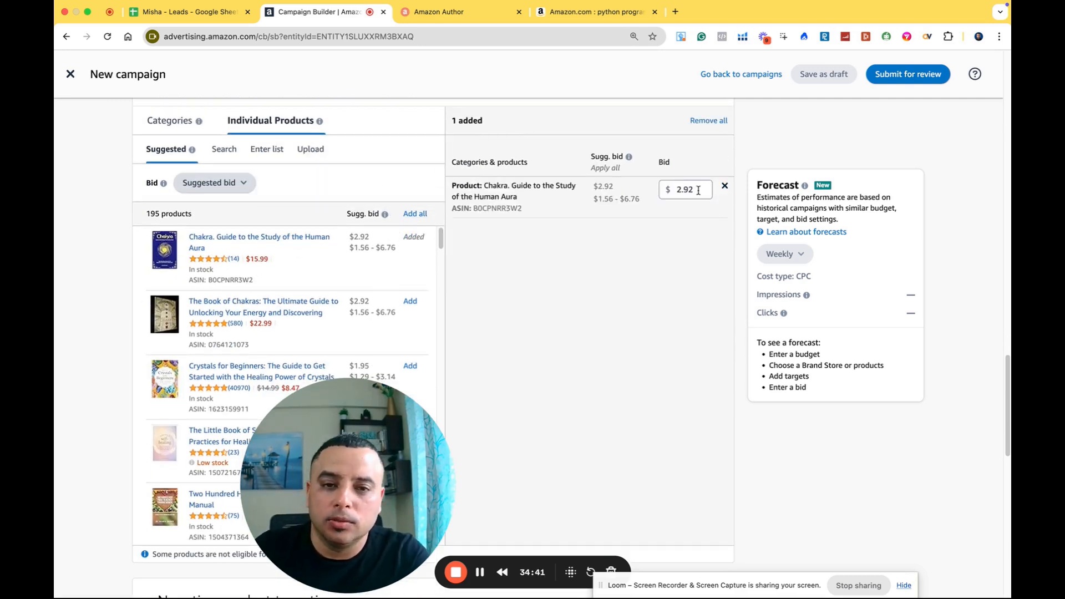
pyautogui.moveTo(699, 193); pyautogui.dragTo(674, 195)
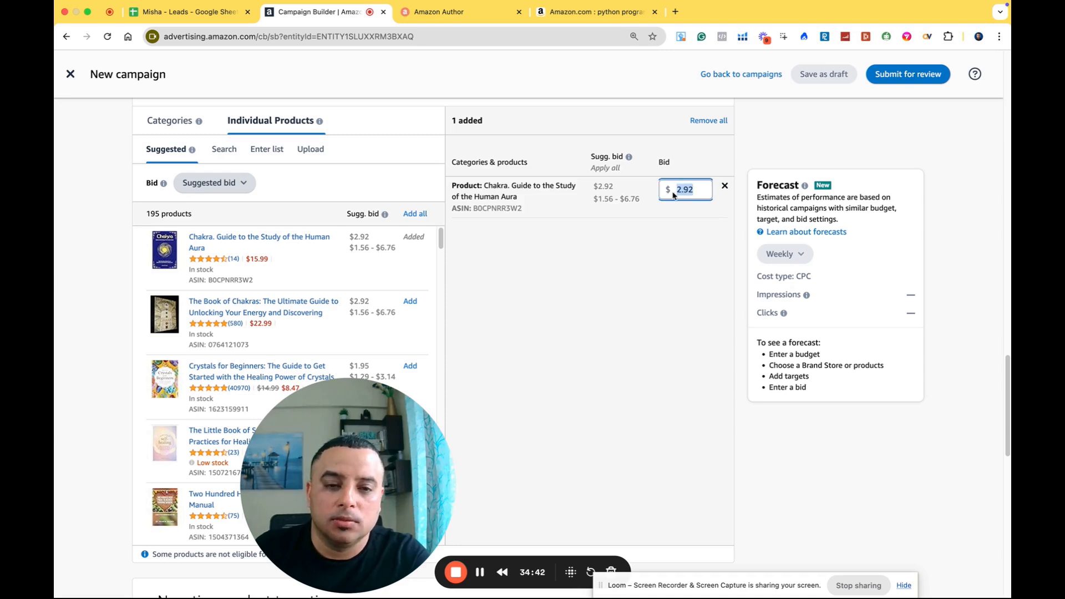
pyautogui.click(724, 186)
pyautogui.click(228, 187)
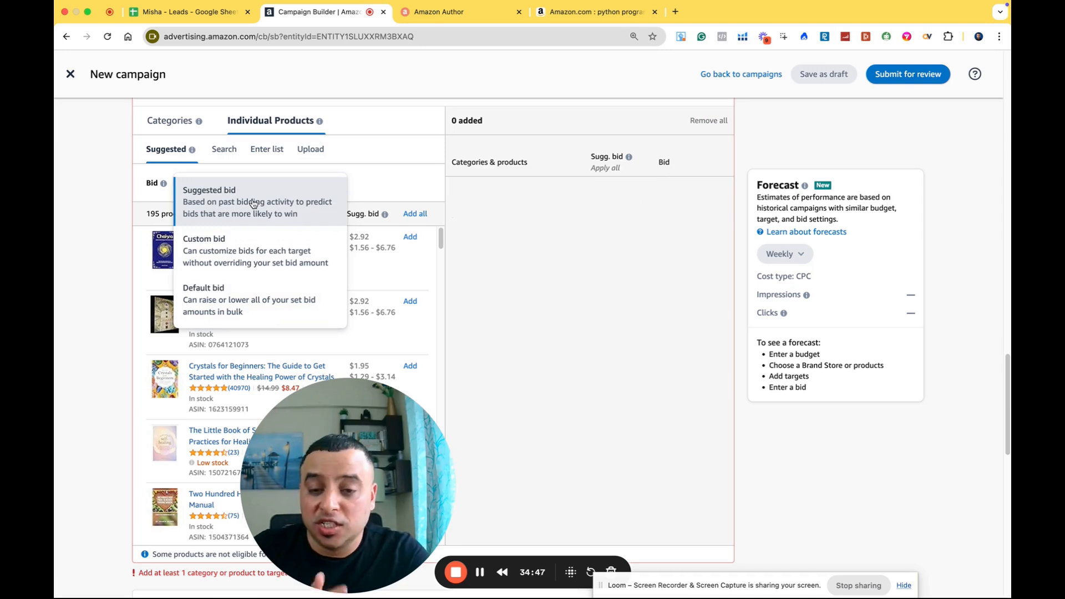
pyautogui.click(240, 203)
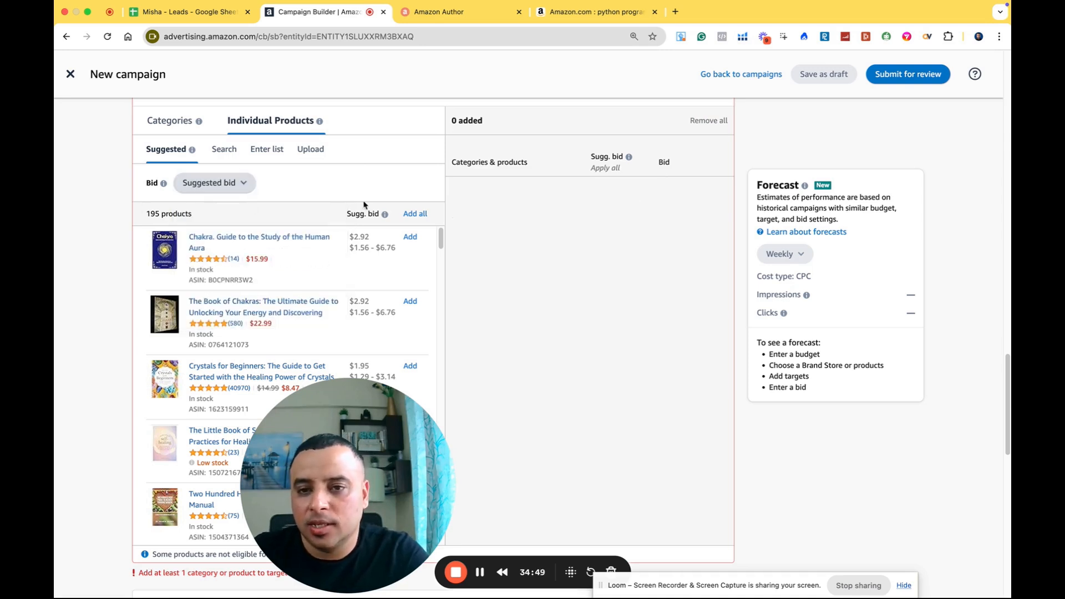
pyautogui.click(423, 216)
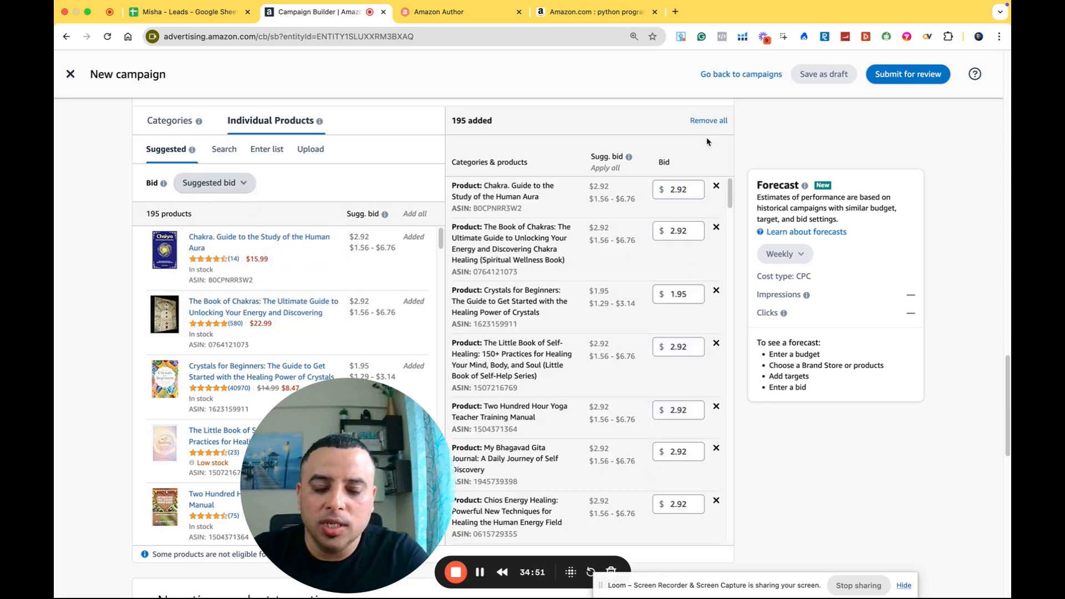
pyautogui.click(709, 121)
# Step: Set a Custom bid of $0.50 and add all suggested individual products as targets
pyautogui.click(215, 183)
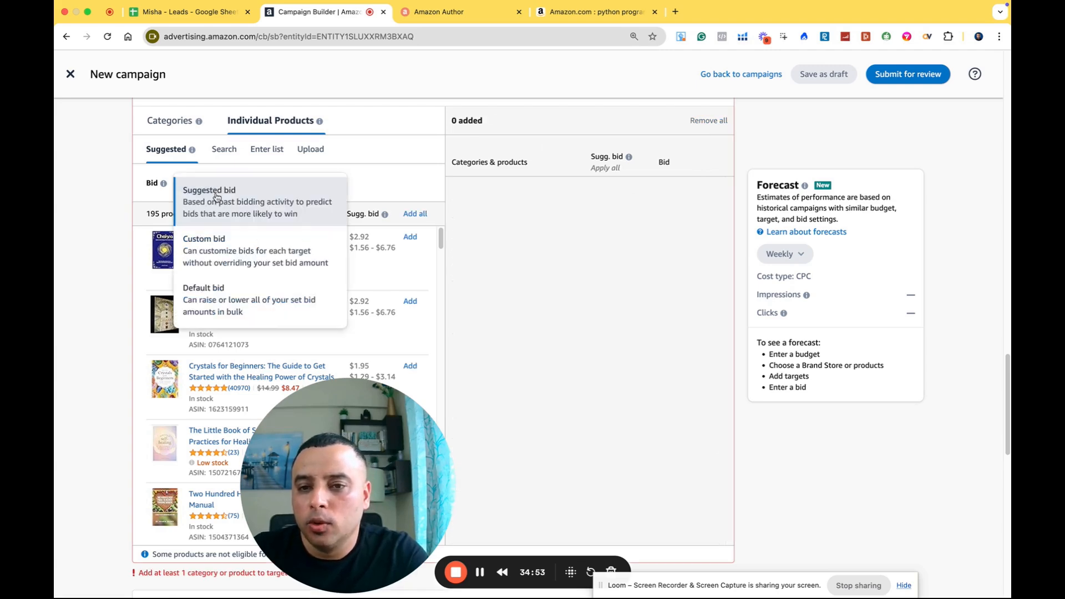
pyautogui.click(220, 247)
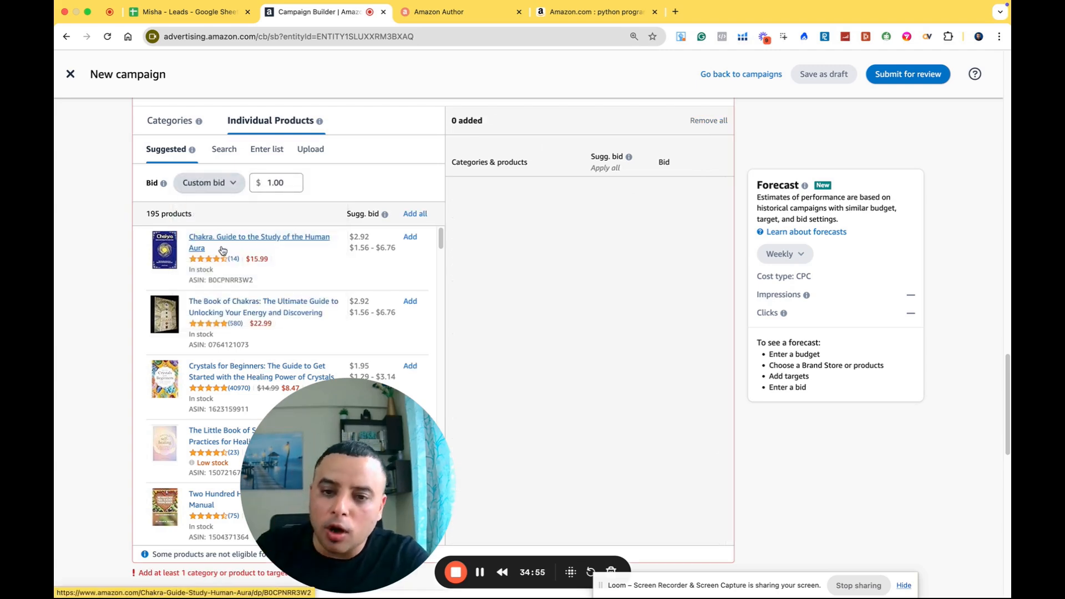
pyautogui.click(251, 188)
pyautogui.doubleClick(251, 188)
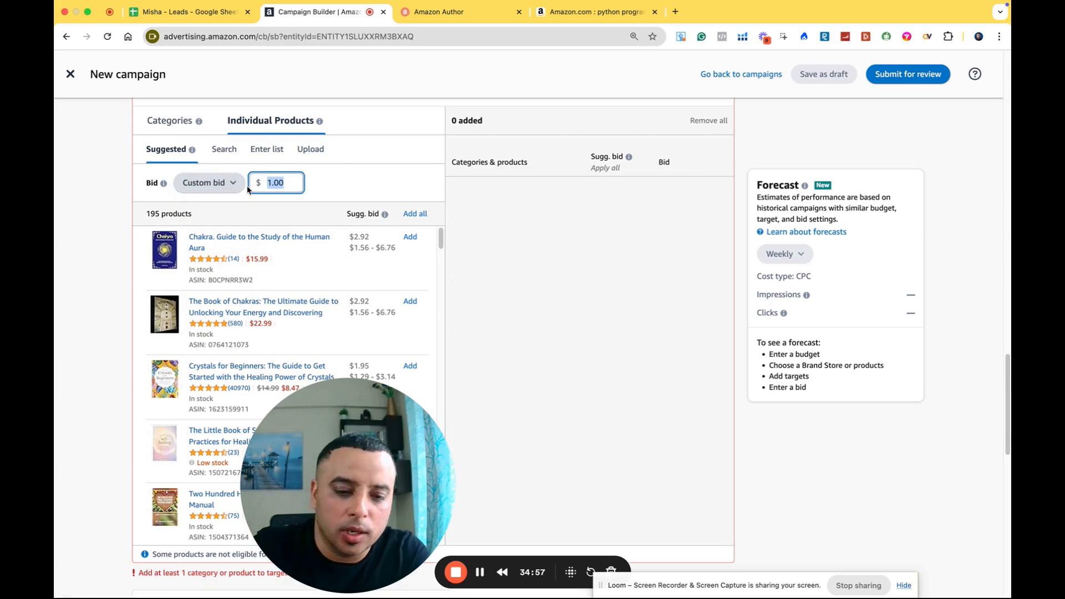
pyautogui.write('0')
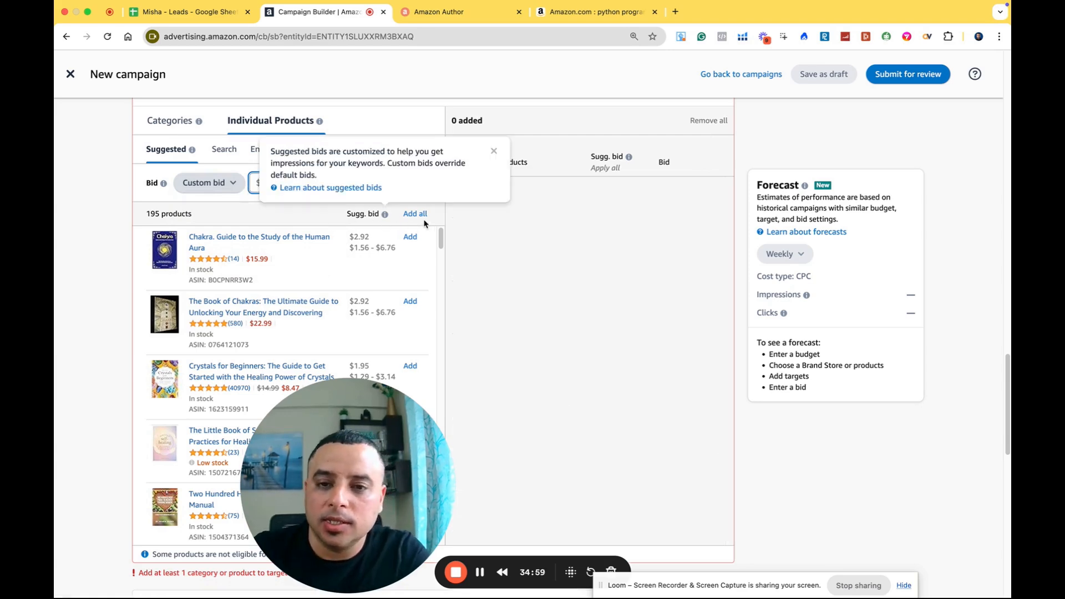
pyautogui.click(423, 221)
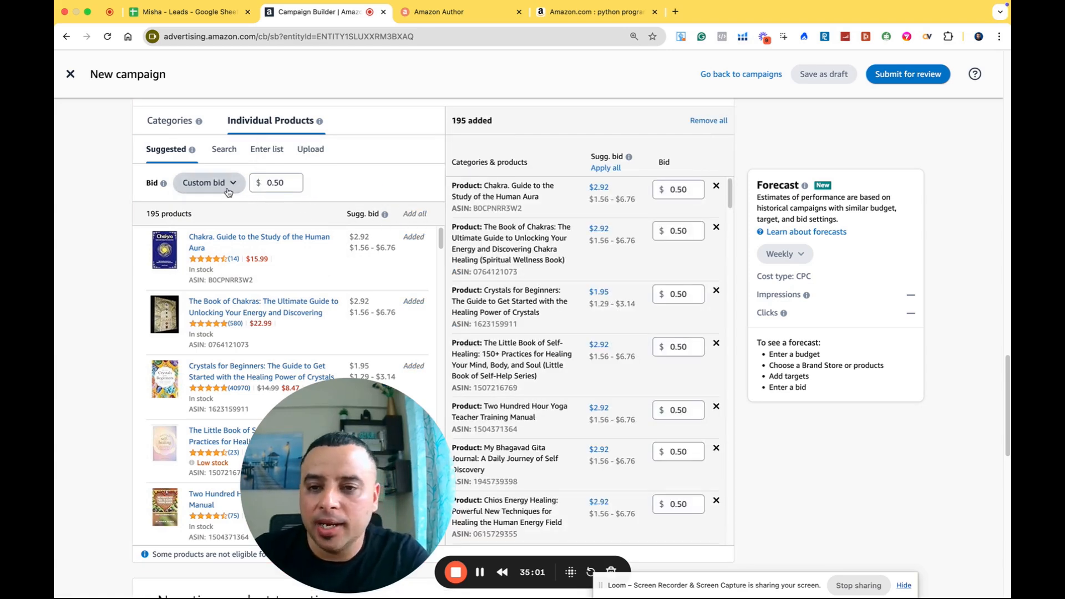
# Step: Switch to the Default bid of $1.00, re-add all suggested products with it, and clear the target list
pyautogui.click(209, 182)
pyautogui.click(229, 302)
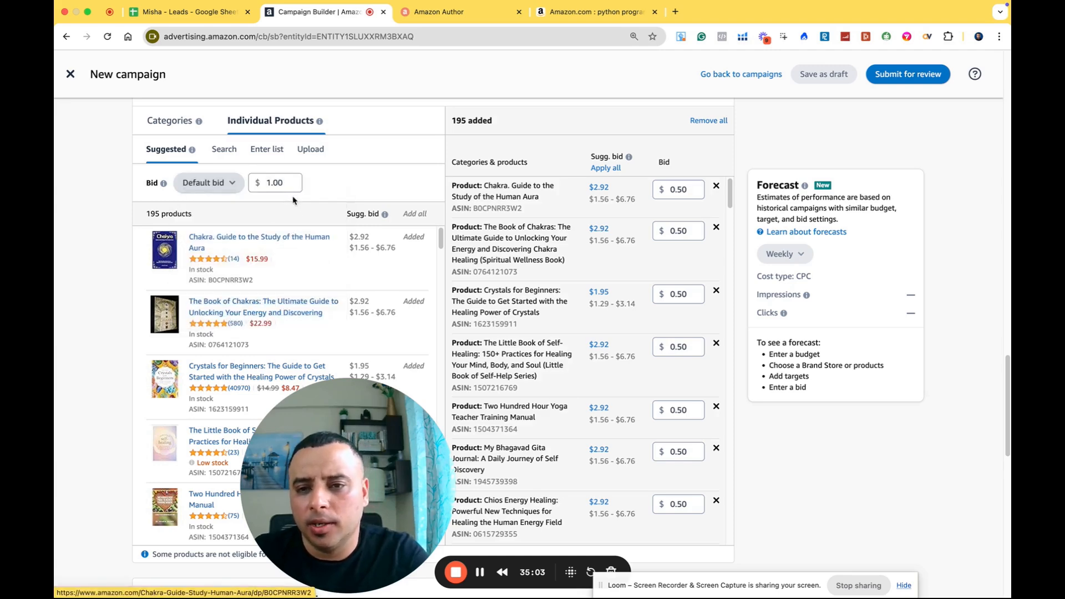
pyautogui.click(709, 121)
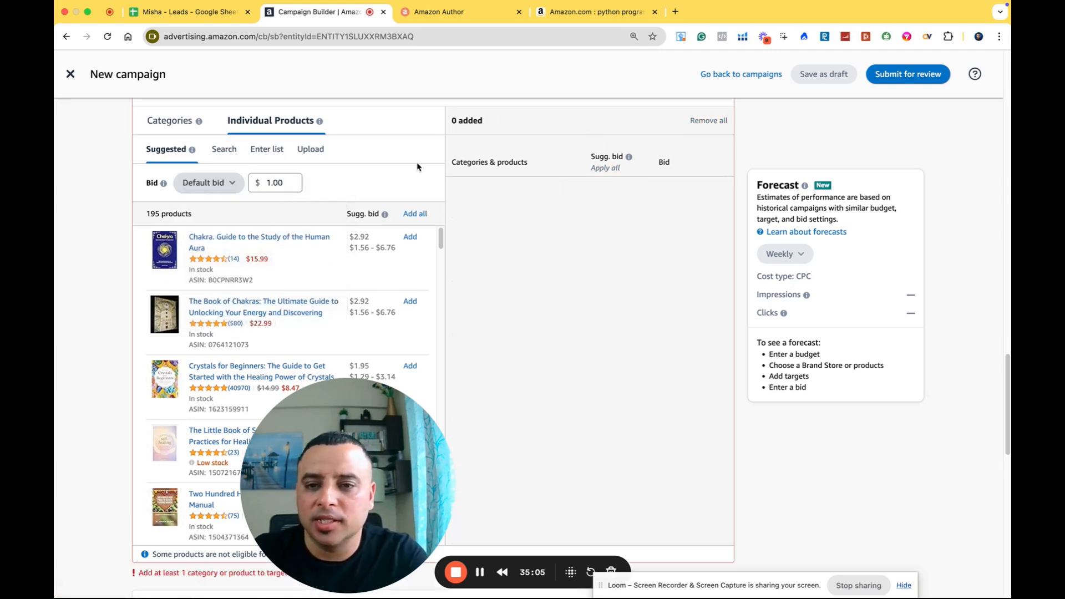
pyautogui.click(416, 214)
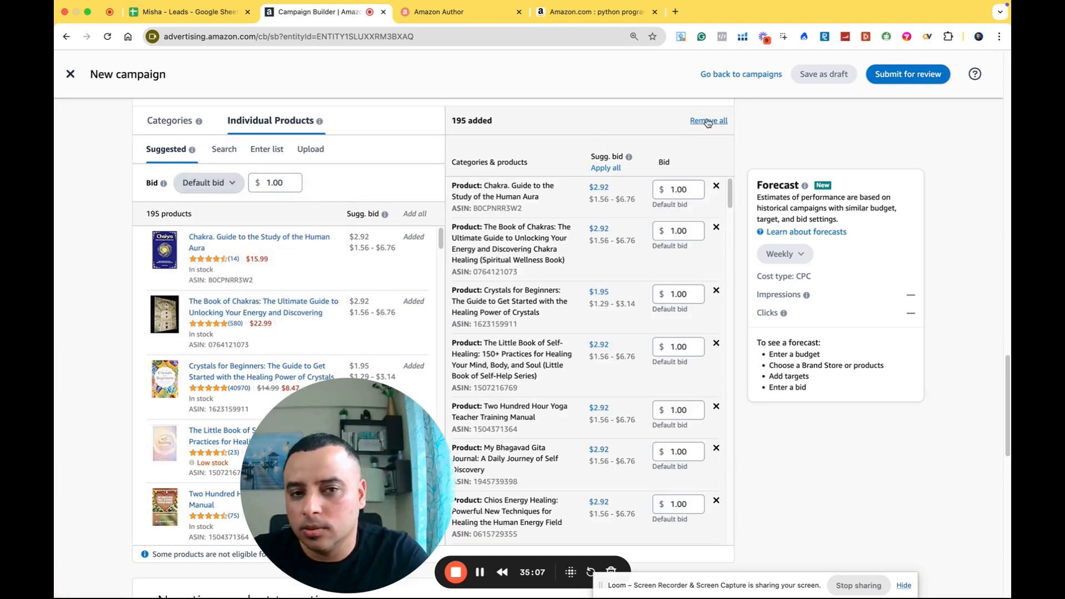
pyautogui.click(707, 122)
# Step: Look over the page from product targeting to the Negative product targeting and Create an ad sections
pyautogui.scroll(3, 287, 326)
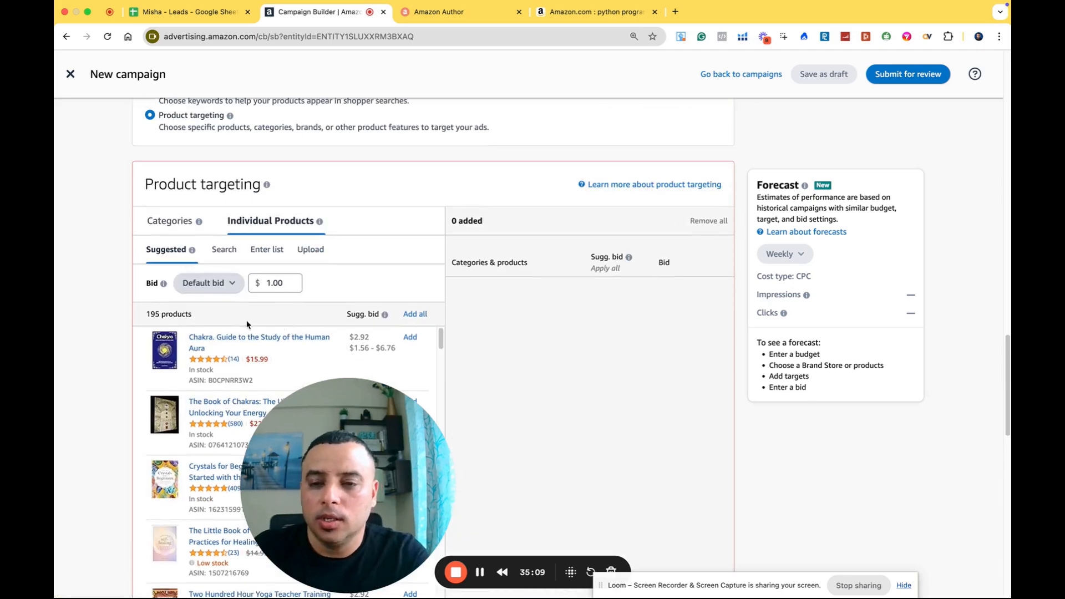
pyautogui.scroll(-15, 249, 326)
pyautogui.scroll(-4, 182, 321)
pyautogui.scroll(10, 183, 316)
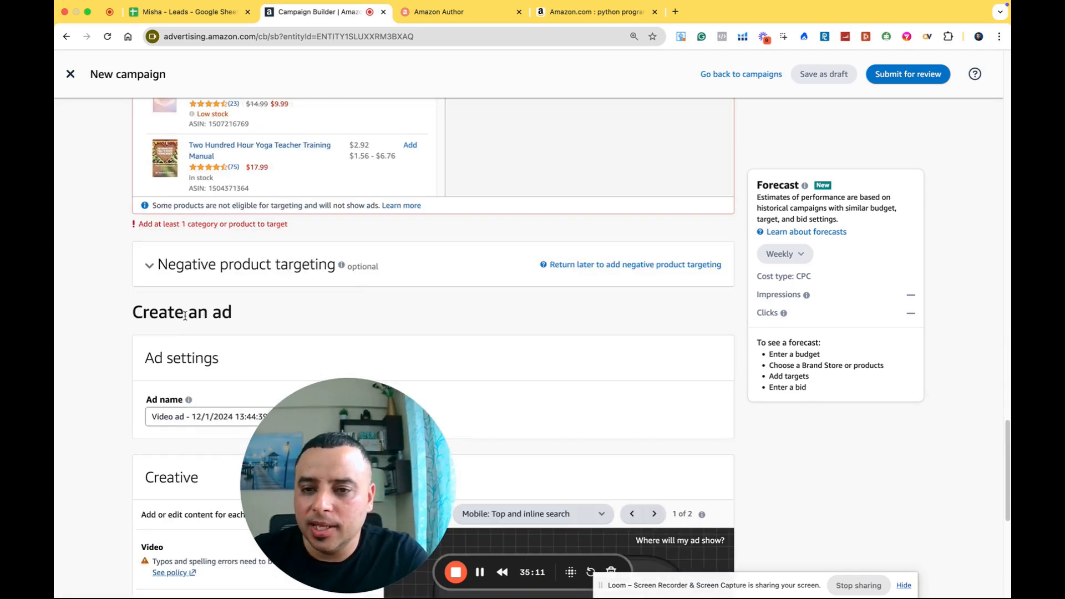
# Step: Expand the optional Negative product targeting section and look over its brand and product exclusion options
pyautogui.scroll(2, 287, 343)
pyautogui.scroll(-5, 148, 366)
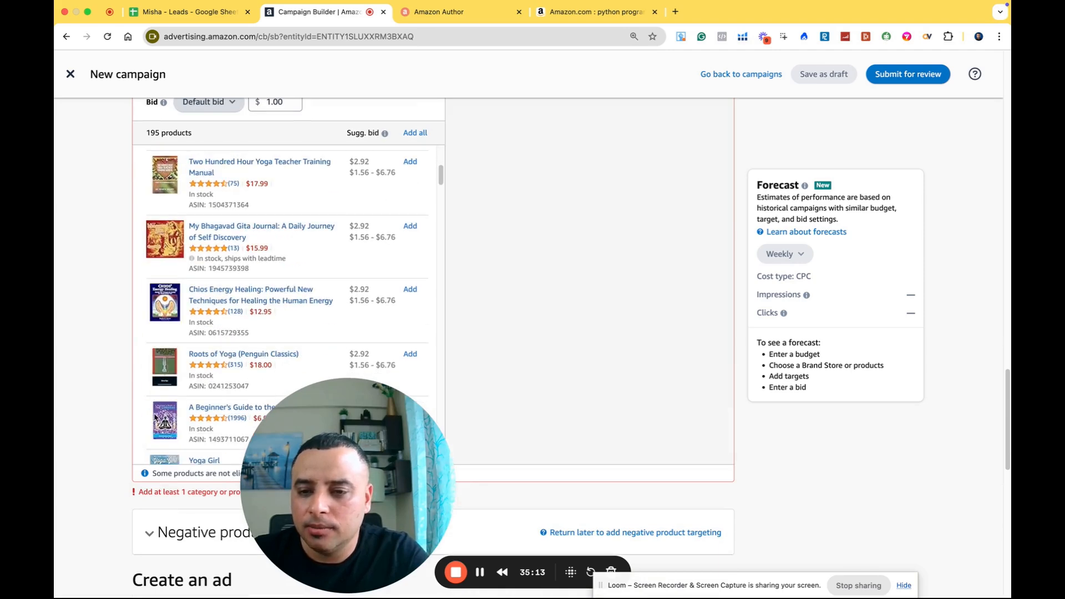
pyautogui.click(148, 534)
pyautogui.scroll(-1, 147, 384)
pyautogui.scroll(-5, 147, 383)
pyautogui.scroll(1, 107, 419)
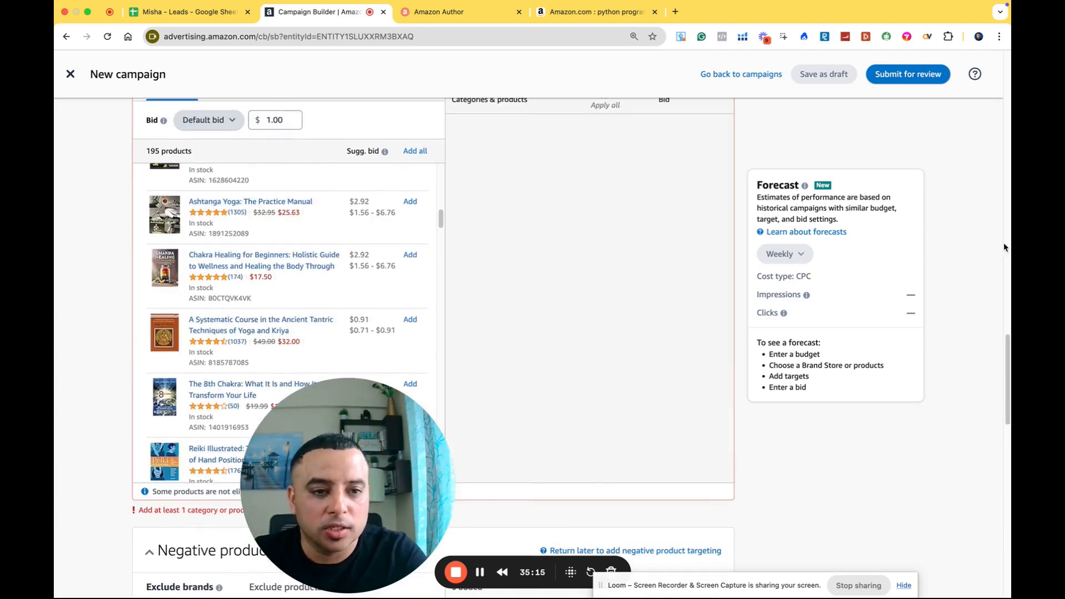
# Step: Replace the default campaign name in the Settings section with "Top banner"
pyautogui.moveTo(1003, 348); pyautogui.dragTo(984, 64)
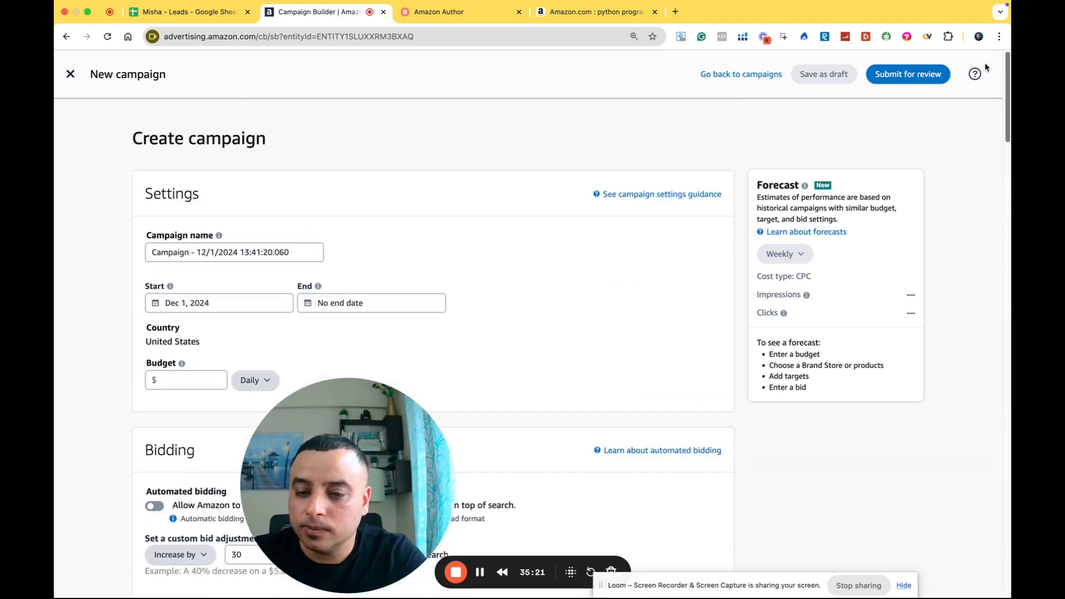
pyautogui.click(250, 250)
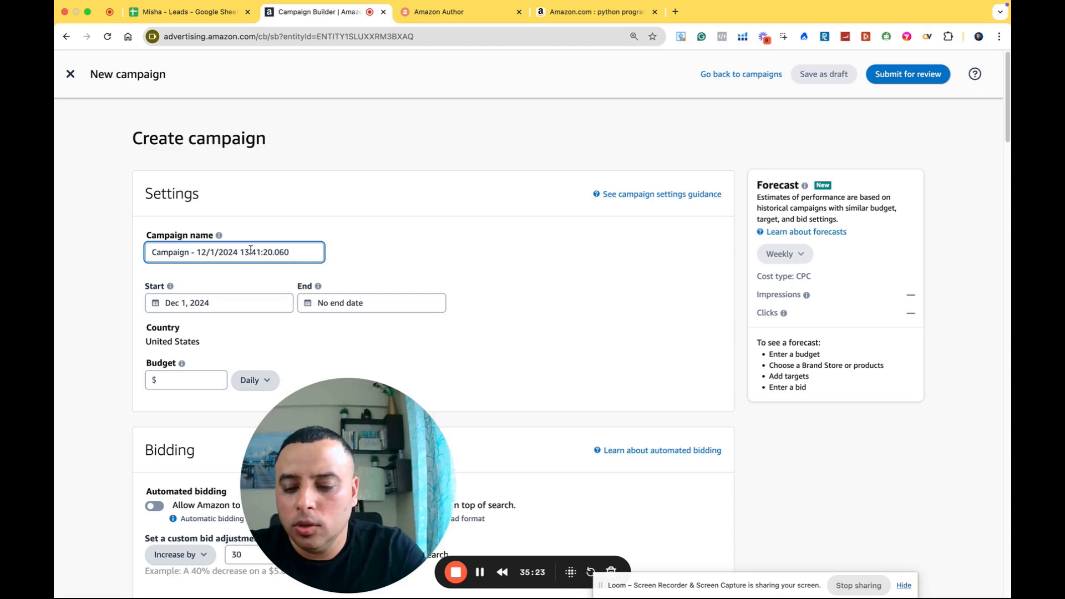
pyautogui.tripleClick(251, 249)
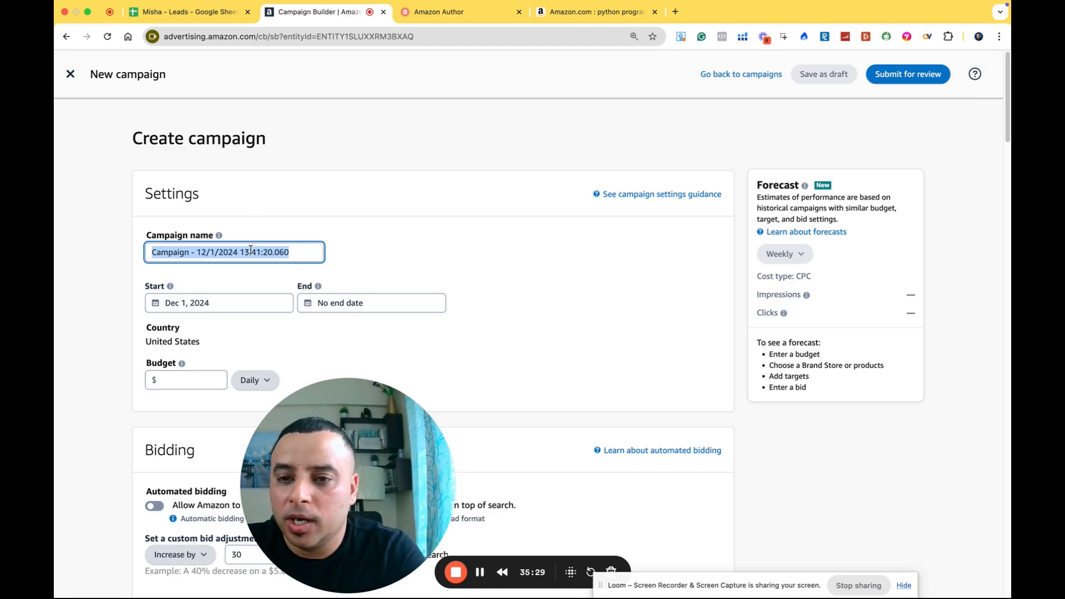
pyautogui.write('Produ')
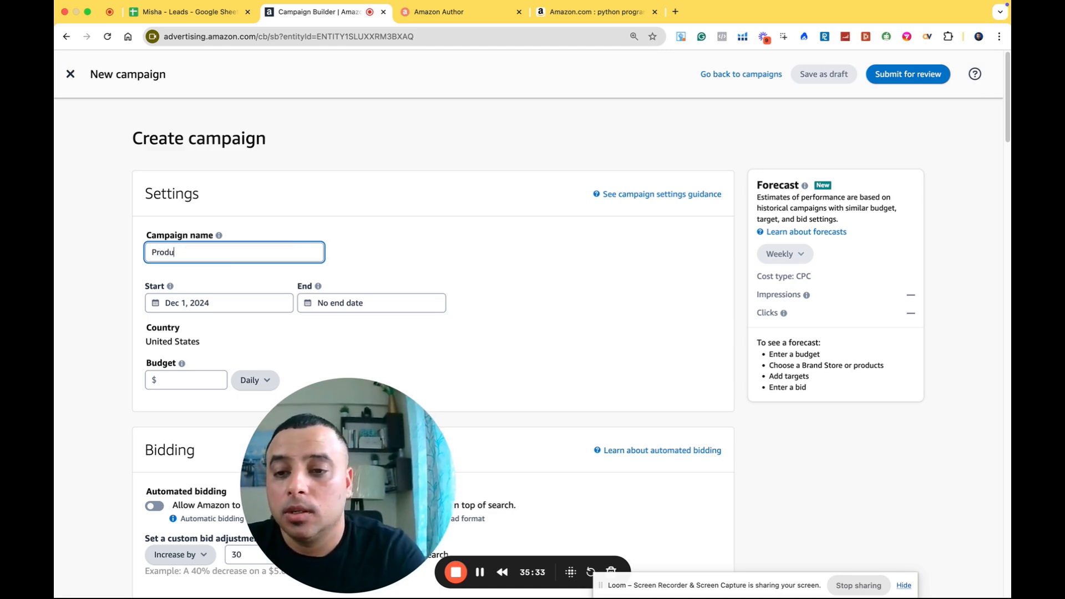
pyautogui.press('BackSpace')
pyautogui.write('p')
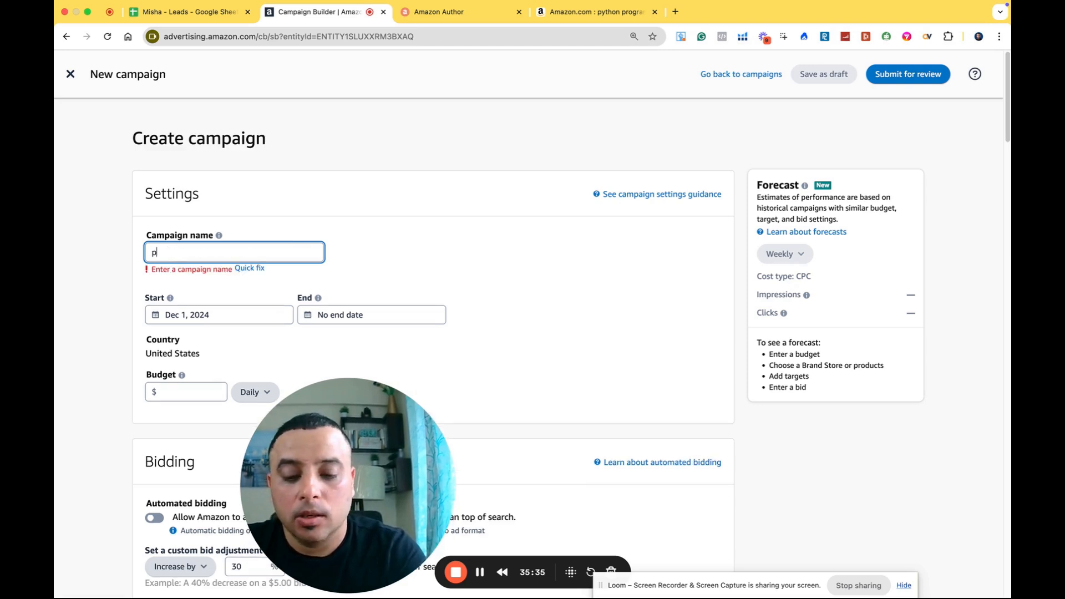
pyautogui.write('RODUCT')
pyautogui.press('BackSpace')
pyautogui.press('BackSpace')
pyautogui.press('BackSpace')
pyautogui.press('BackSpace')
pyautogui.press('BackSpace')
pyautogui.press('BackSpace')
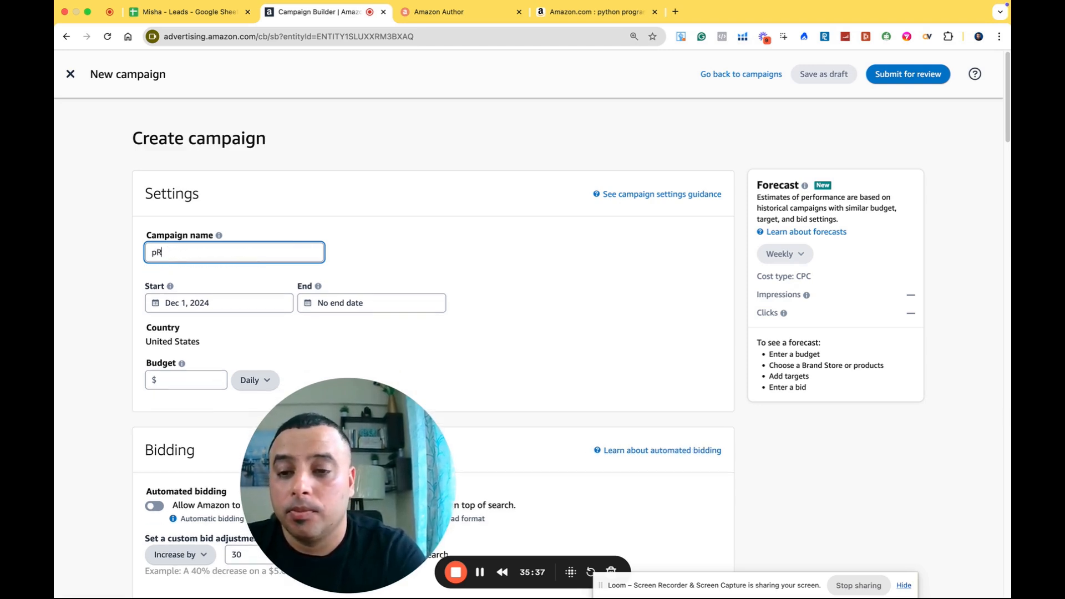
pyautogui.write('Top banner')
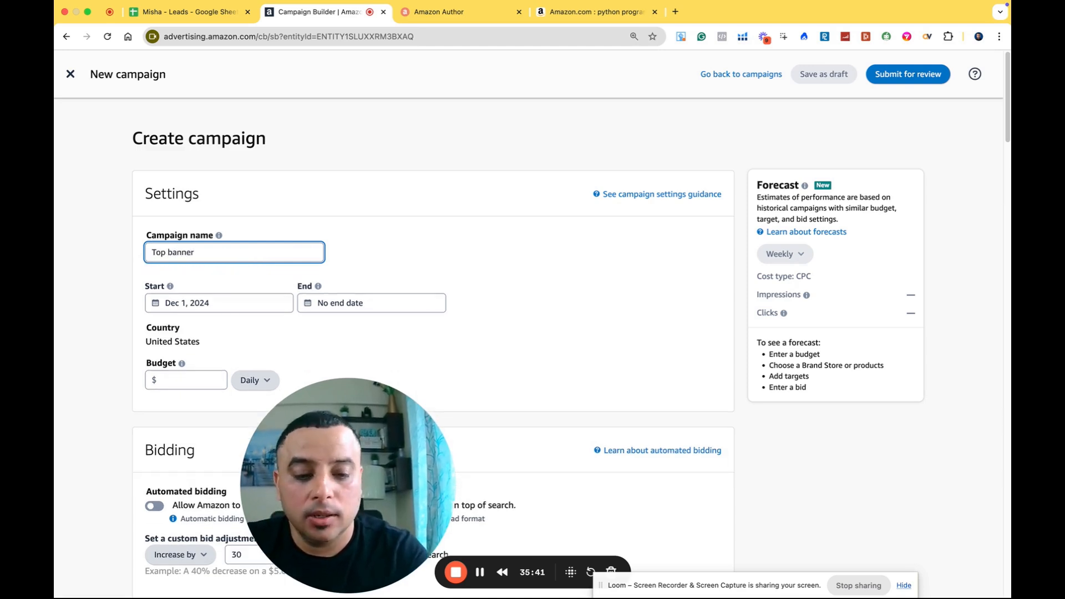
# Step: Extend the campaign name with the targeting type, method and number so it reads "Top banner_Manual_Keyword_10"
pyautogui.write('_')
pyautogui.write('pr')
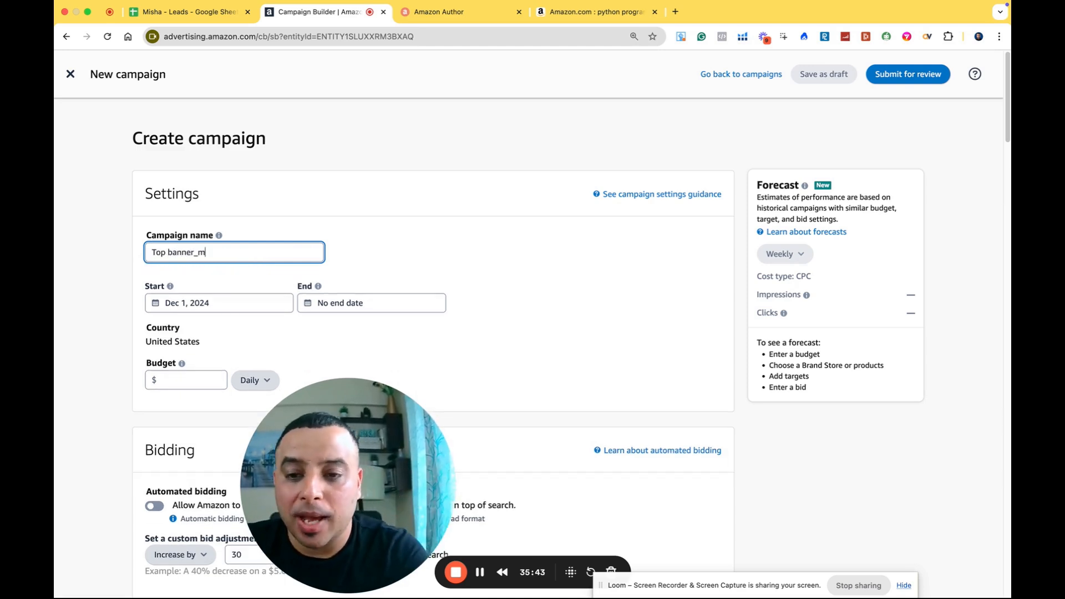
pyautogui.press('capslock')
pyautogui.press('BackSpace')
pyautogui.press('BackSpace')
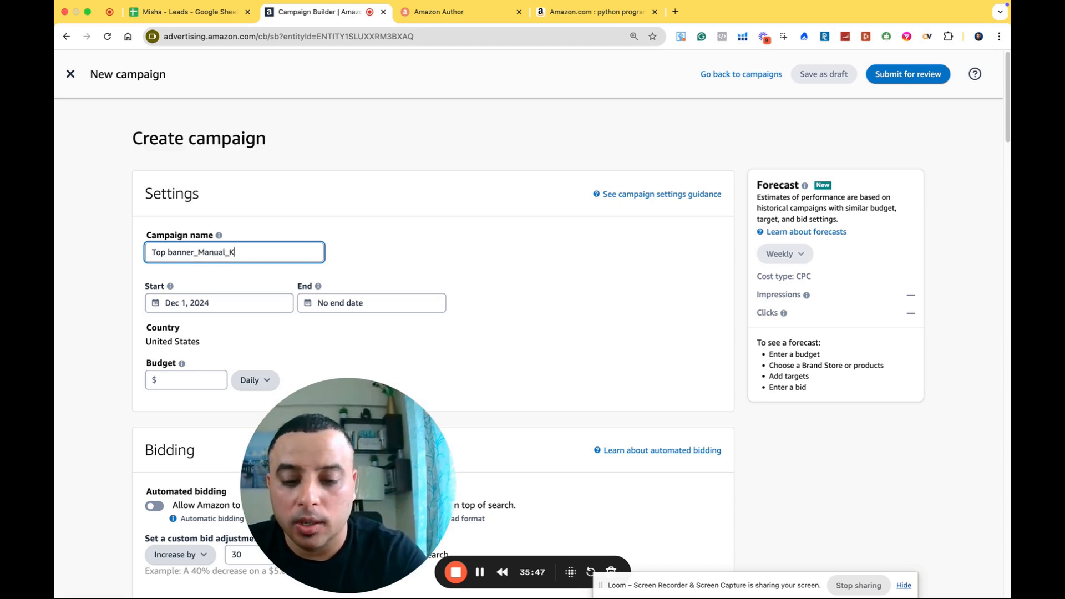
pyautogui.write('eyweord')
pyautogui.press('BackSpace')
pyautogui.press('BackSpace')
pyautogui.press('BackSpace')
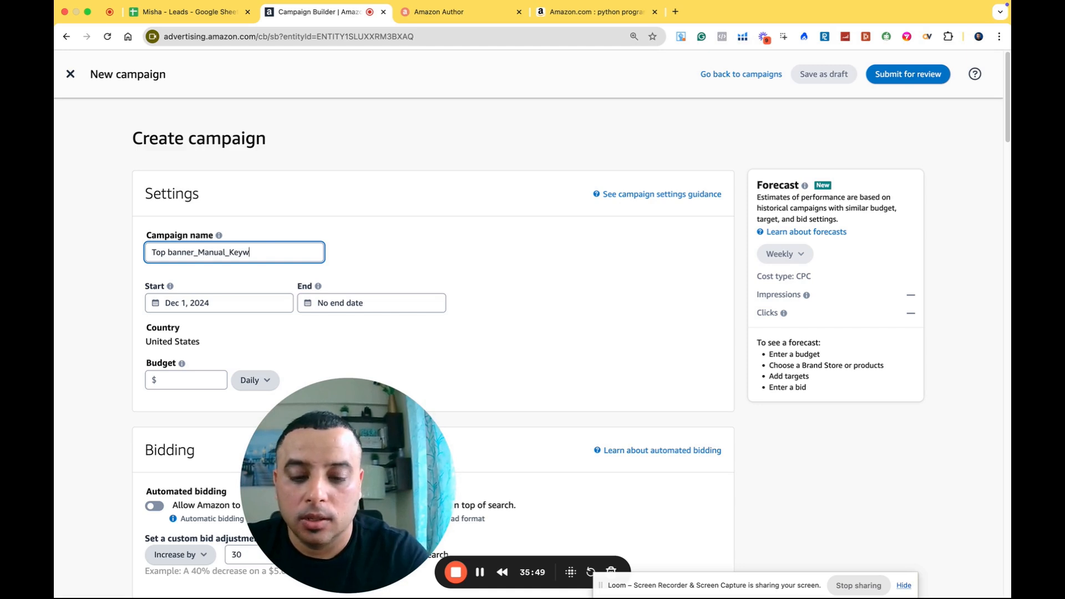
pyautogui.write('ord')
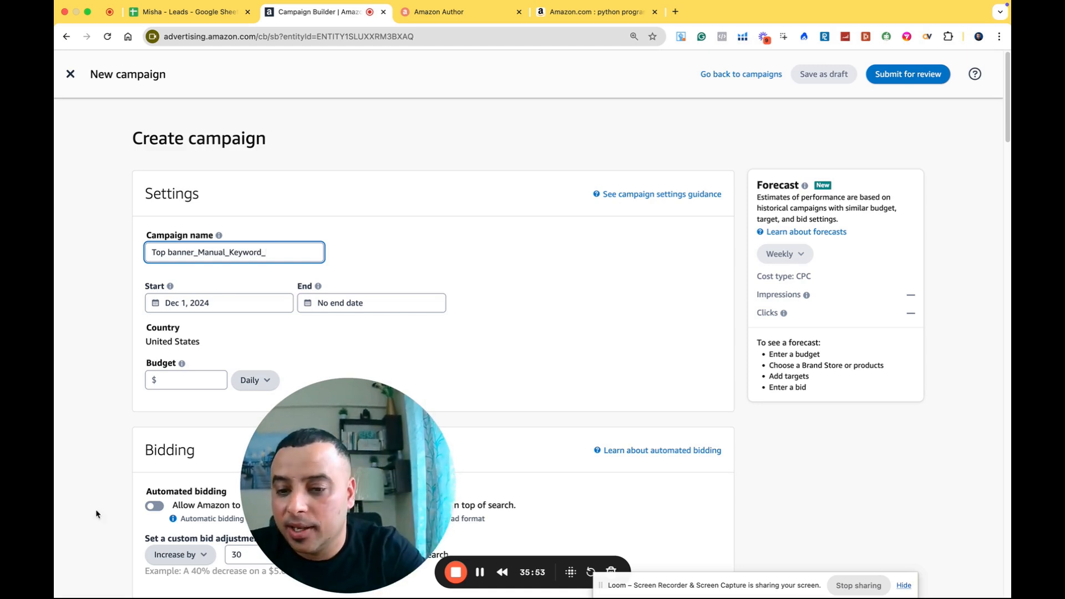
pyautogui.write('_')
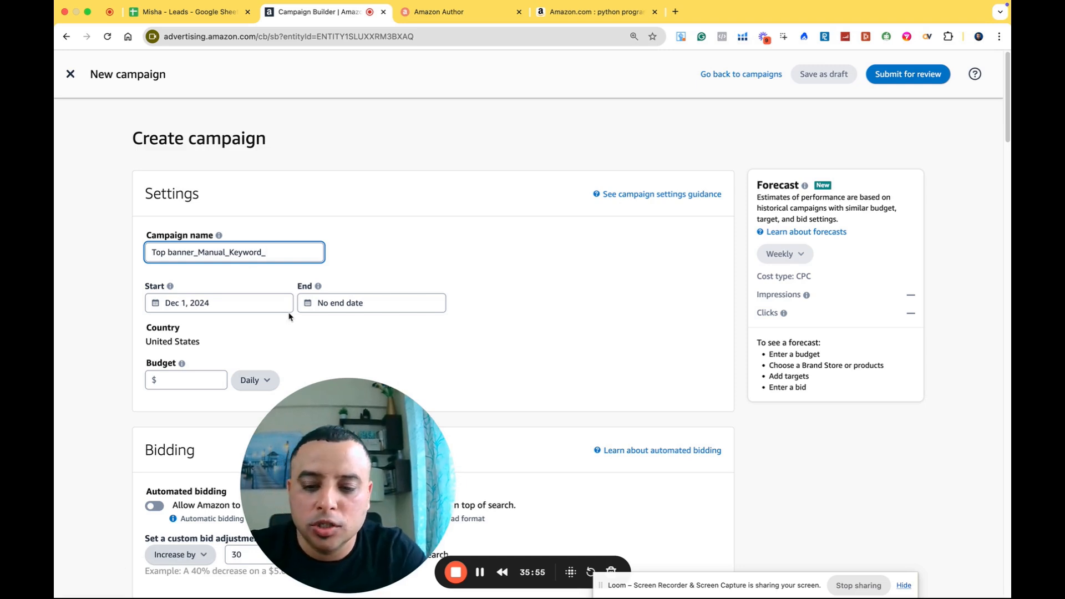
pyautogui.write('5')
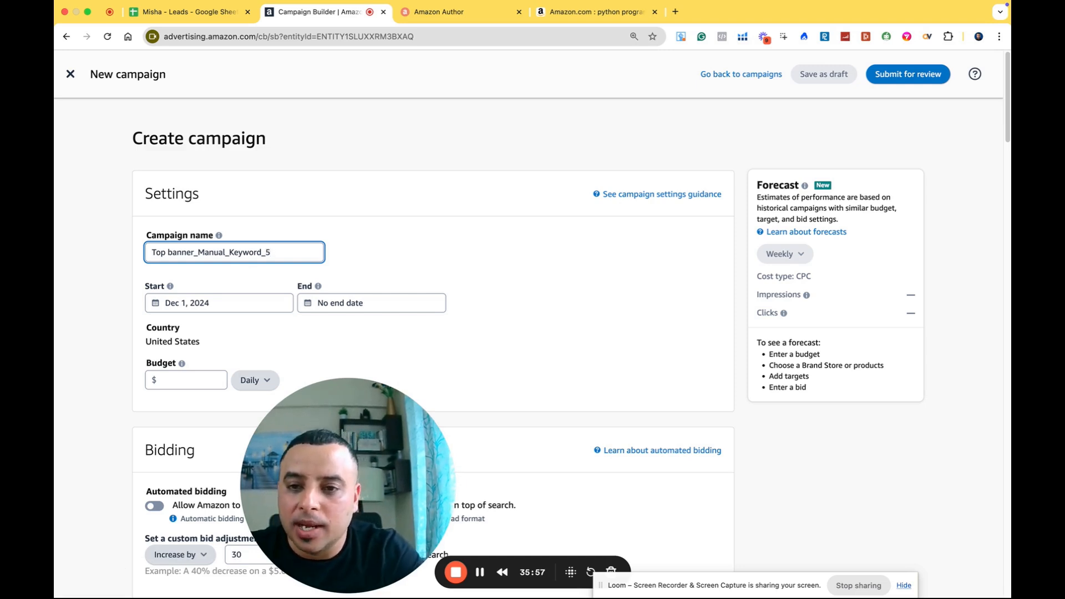
pyautogui.press('BackSpace')
pyautogui.write('10')
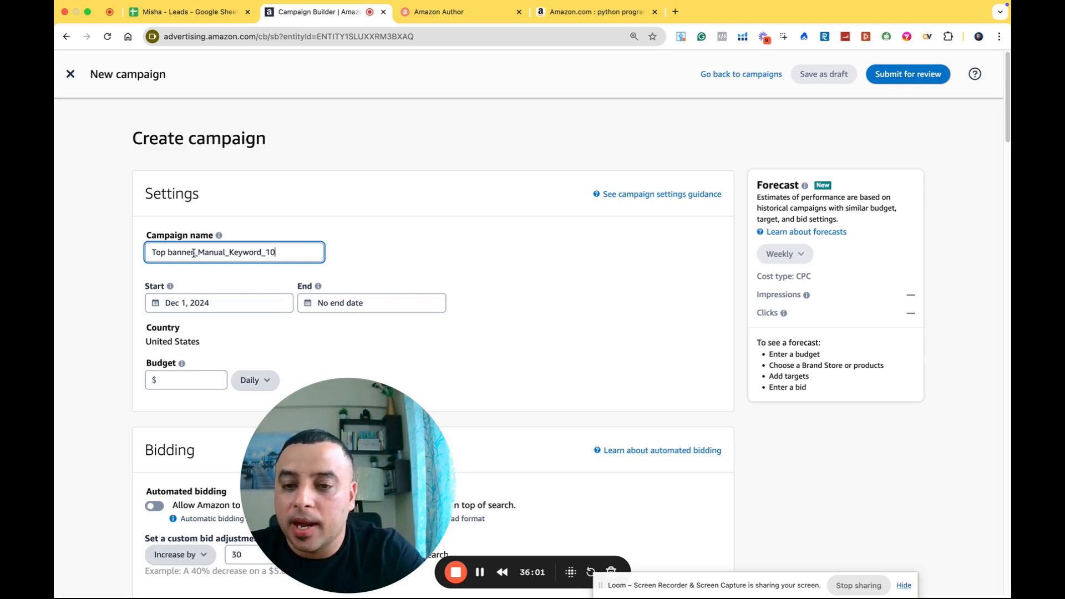
# Step: Replace the "Top banner" part of the campaign name with "Video"
pyautogui.moveTo(193, 253); pyautogui.dragTo(146, 256)
pyautogui.press('BackSpace')
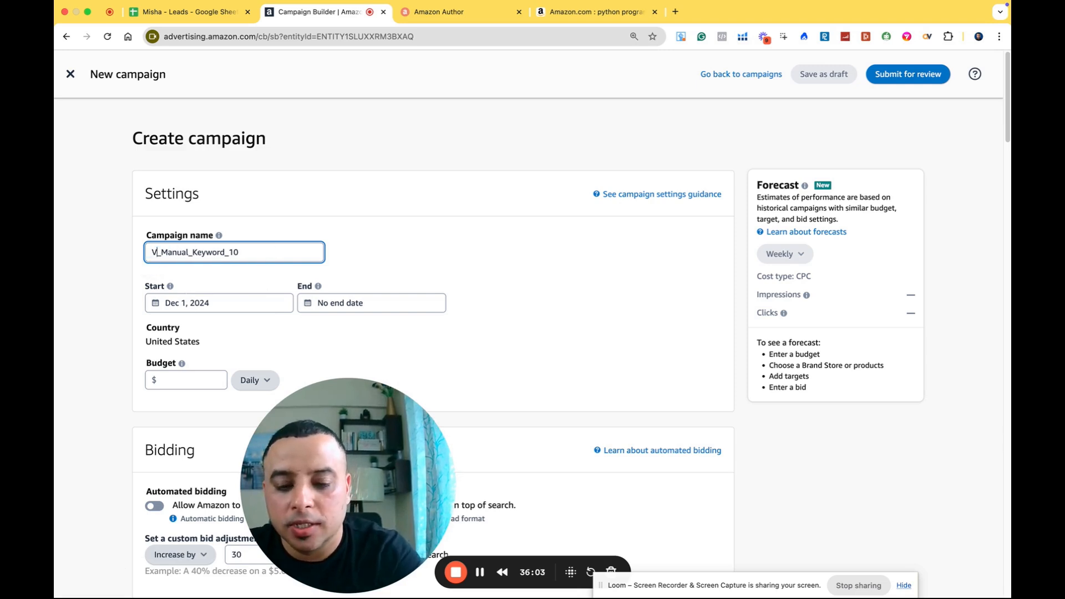
pyautogui.write('Video')
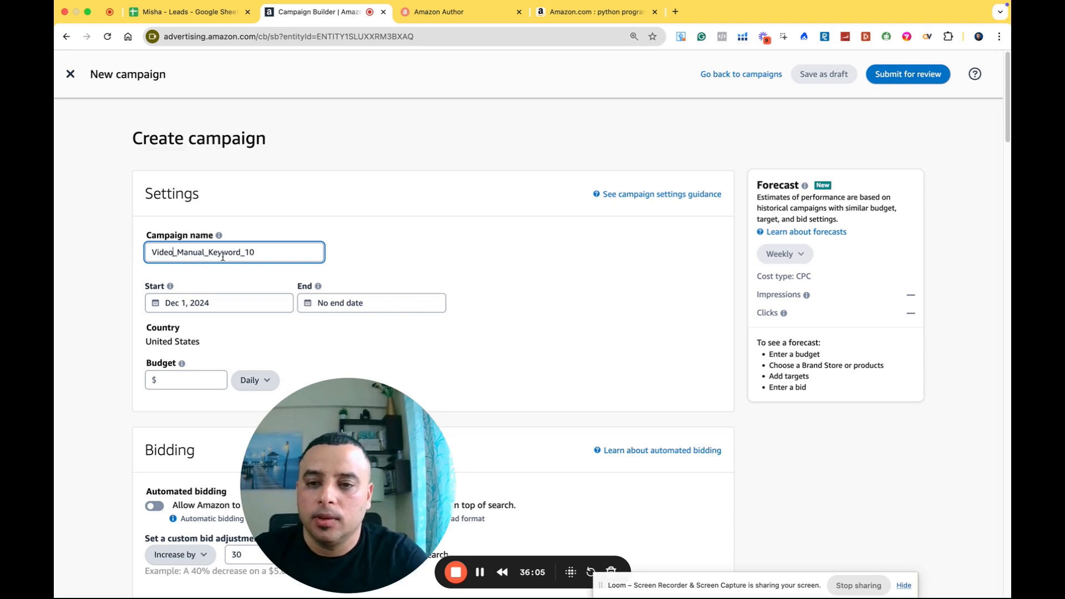
# Step: Replace "Keyword" in the campaign name with "Category", giving "Video_Manual_Category_10"
pyautogui.click(204, 252)
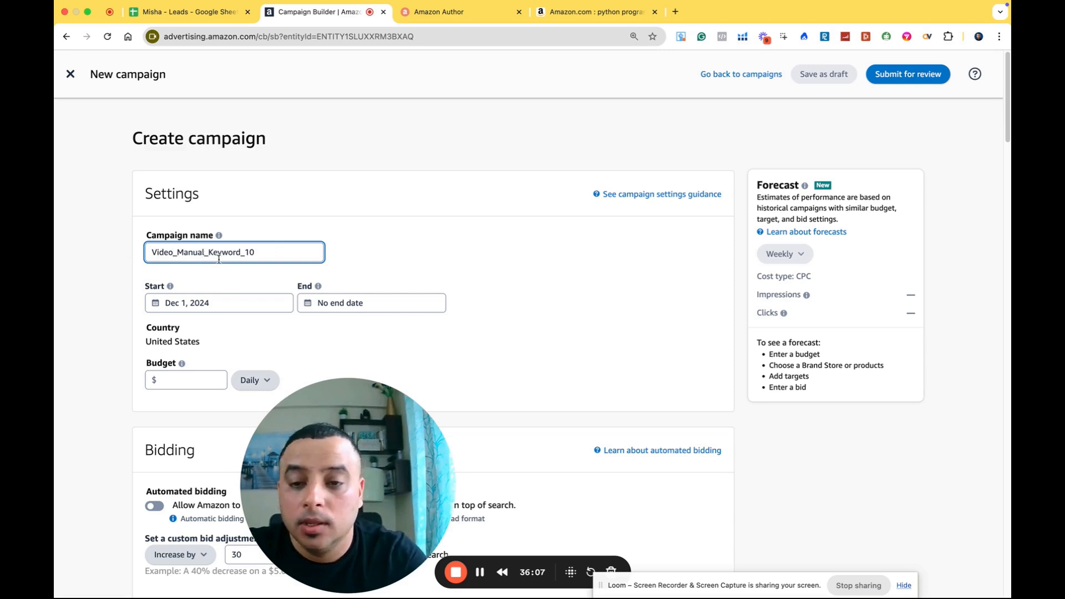
pyautogui.press('BackSpace')
pyautogui.press('BackSpace')
pyautogui.press('BackSpace')
pyautogui.press('BackSpace')
pyautogui.press('BackSpace')
pyautogui.press('BackSpace')
pyautogui.press('BackSpace')
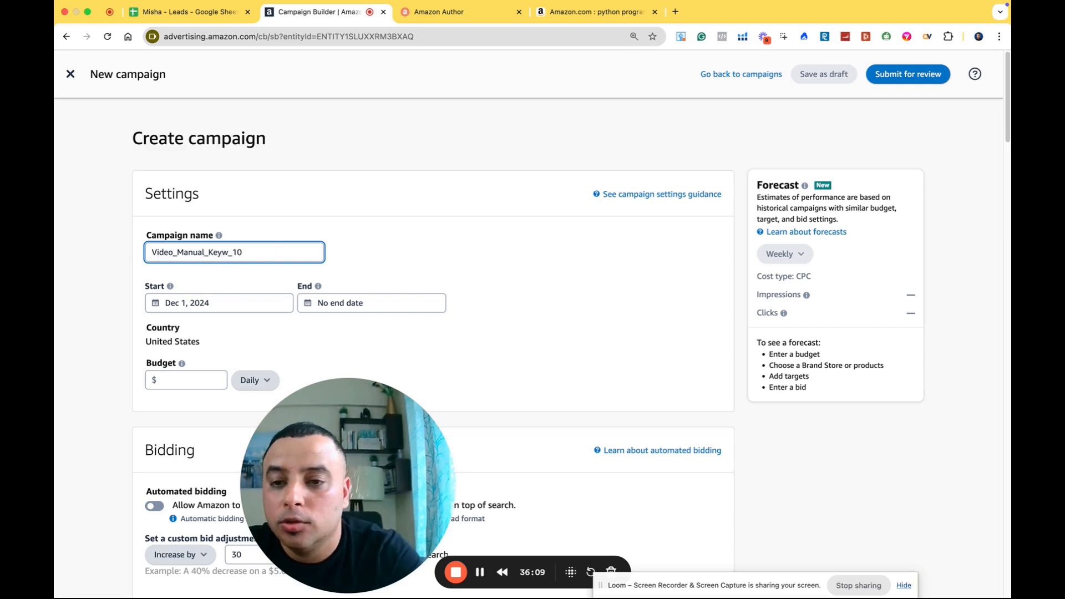
pyautogui.write('Category')
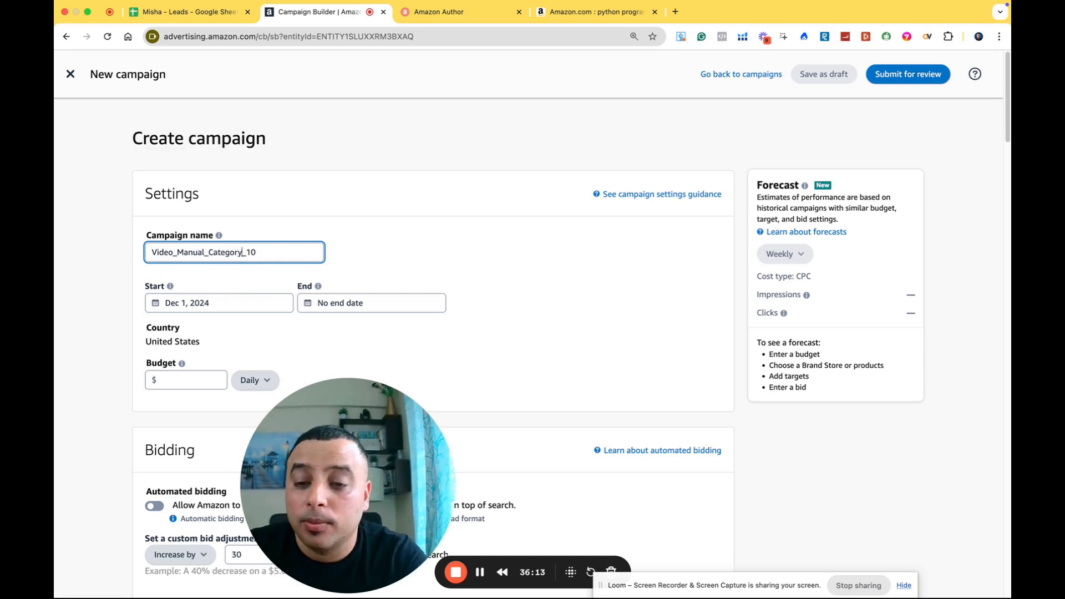
# Step: Change the targeting part of the campaign name to "Product" so it reads "Video_Manual_Product_10"
pyautogui.press('BackSpace')
pyautogui.press('BackSpace')
pyautogui.press('BackSpace')
pyautogui.press('BackSpace')
pyautogui.press('BackSpace')
pyautogui.press('BackSpace')
pyautogui.press('BackSpace')
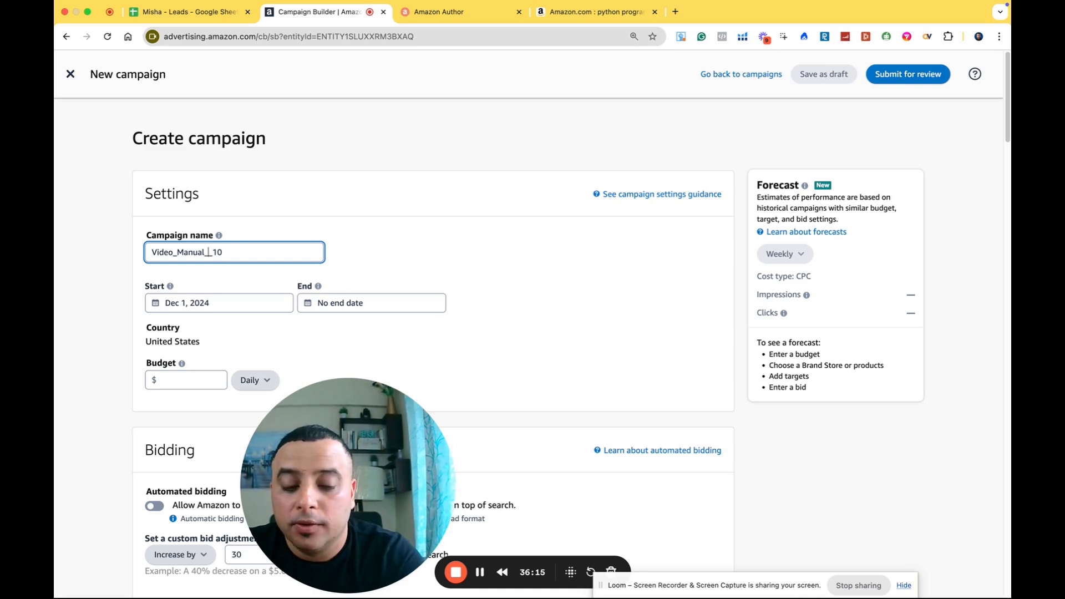
pyautogui.write('p')
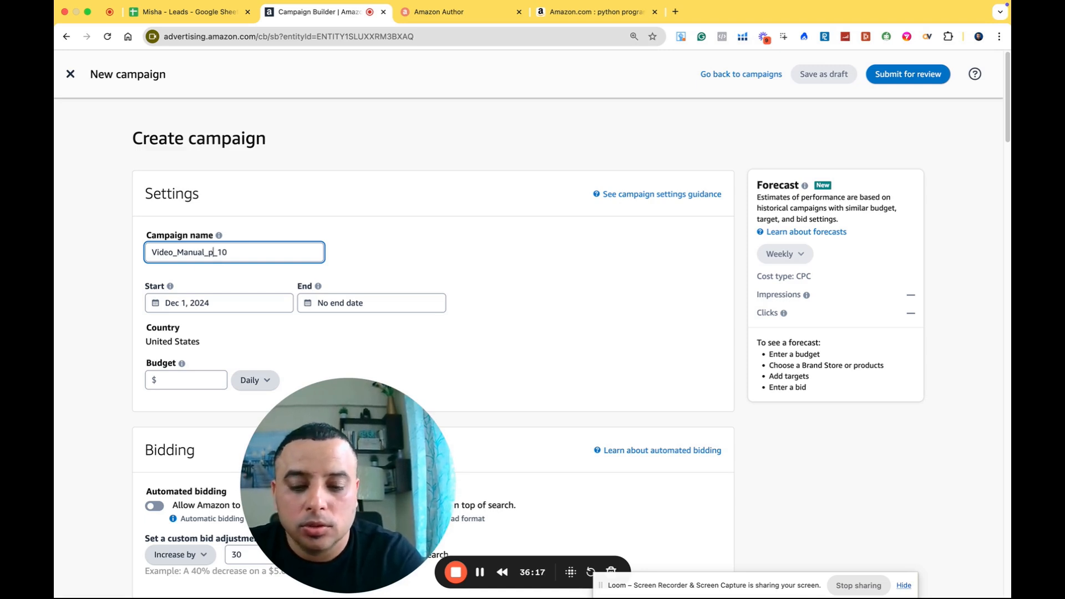
pyautogui.press('capslock')
pyautogui.write('RODUCT')
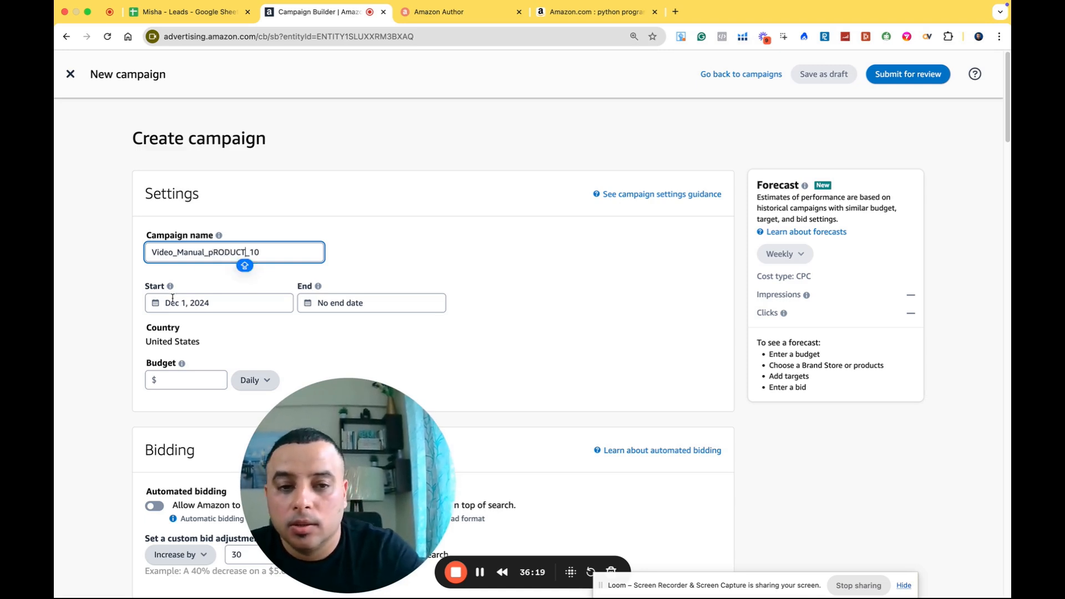
pyautogui.press('BackSpace')
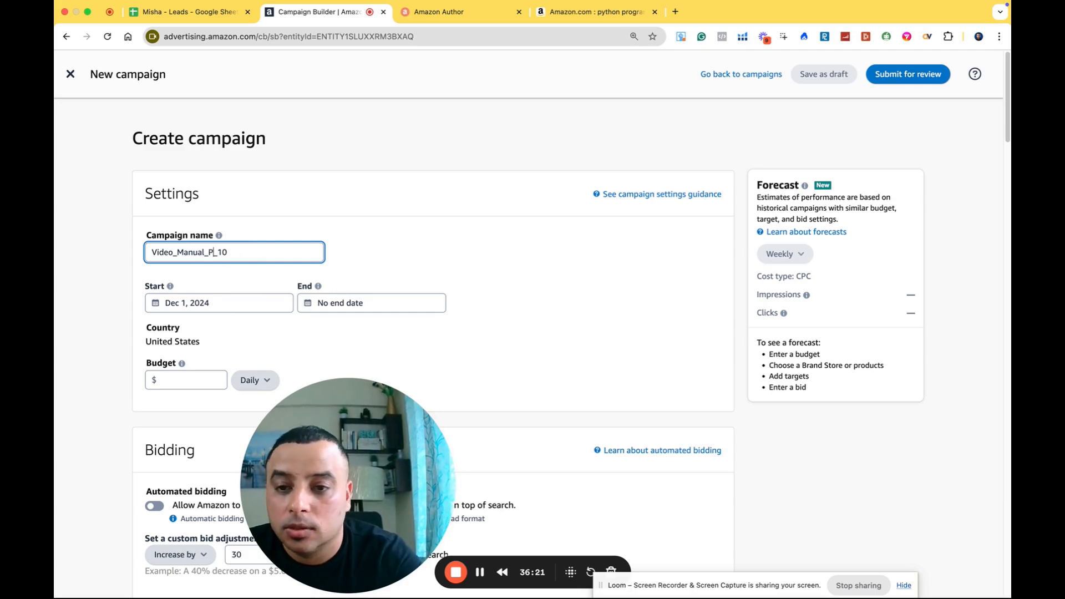
pyautogui.write('roduct')
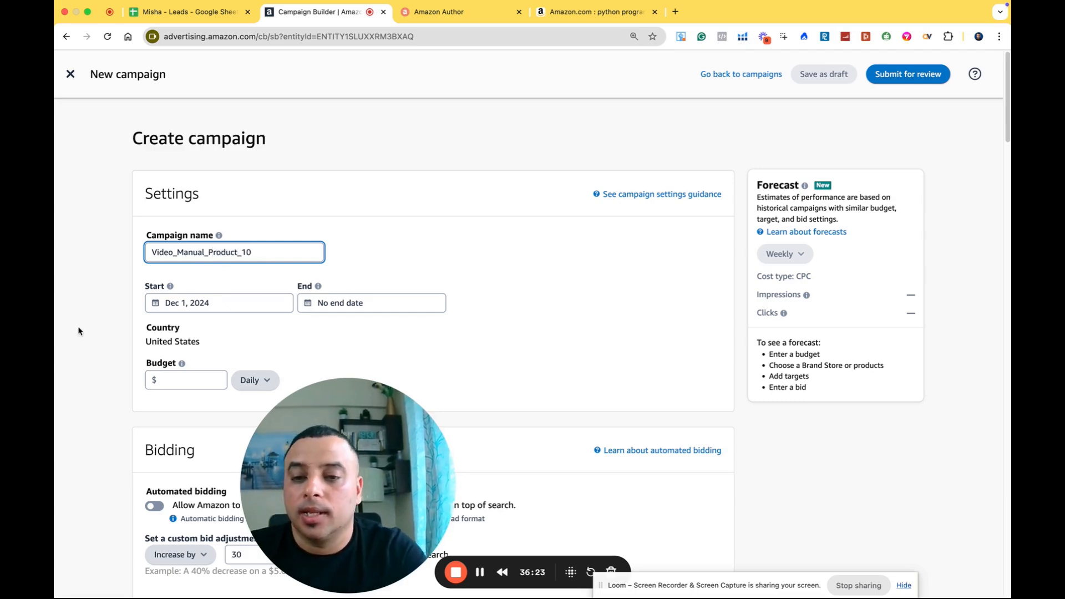
# Step: Leave the campaign builder for the campaign manager and look over the enabled campaigns and the performance chart
pyautogui.scroll(-20, 105, 344)
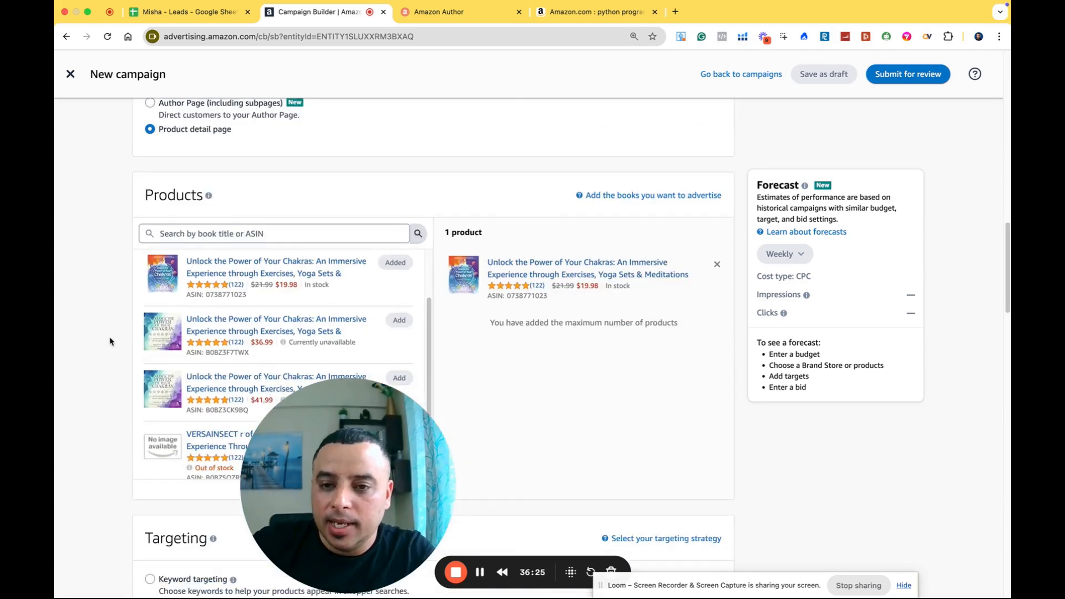
pyautogui.scroll(20, 114, 340)
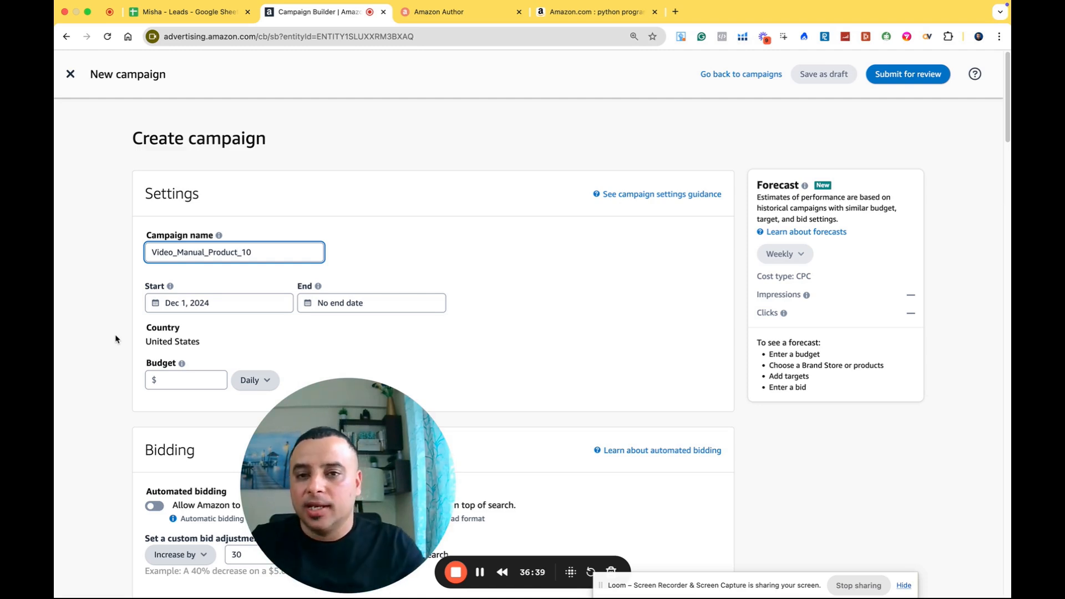
pyautogui.click(730, 76)
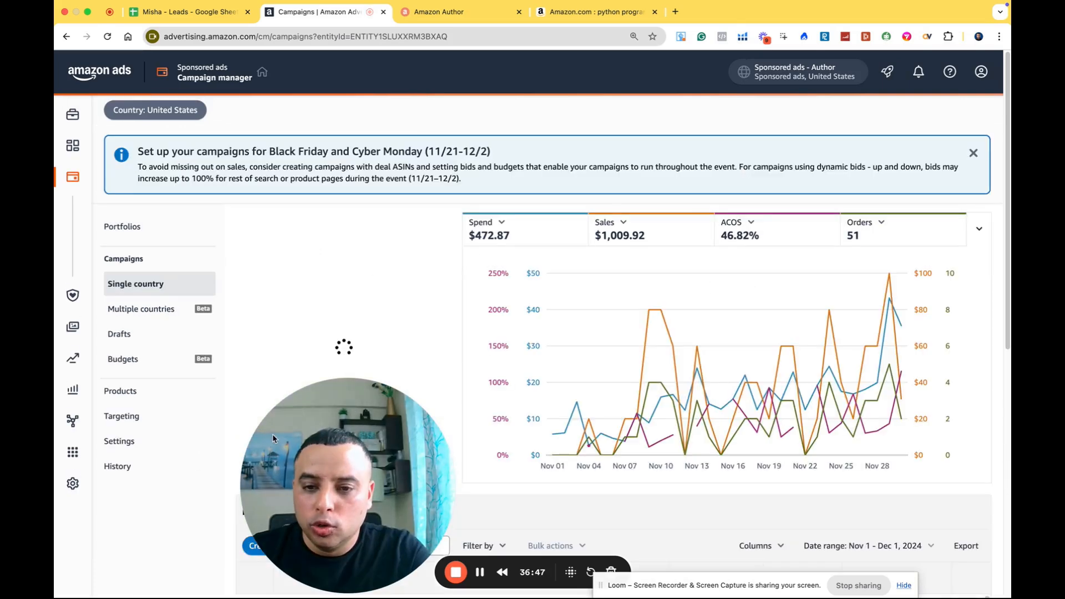
pyautogui.scroll(-7, 415, 479)
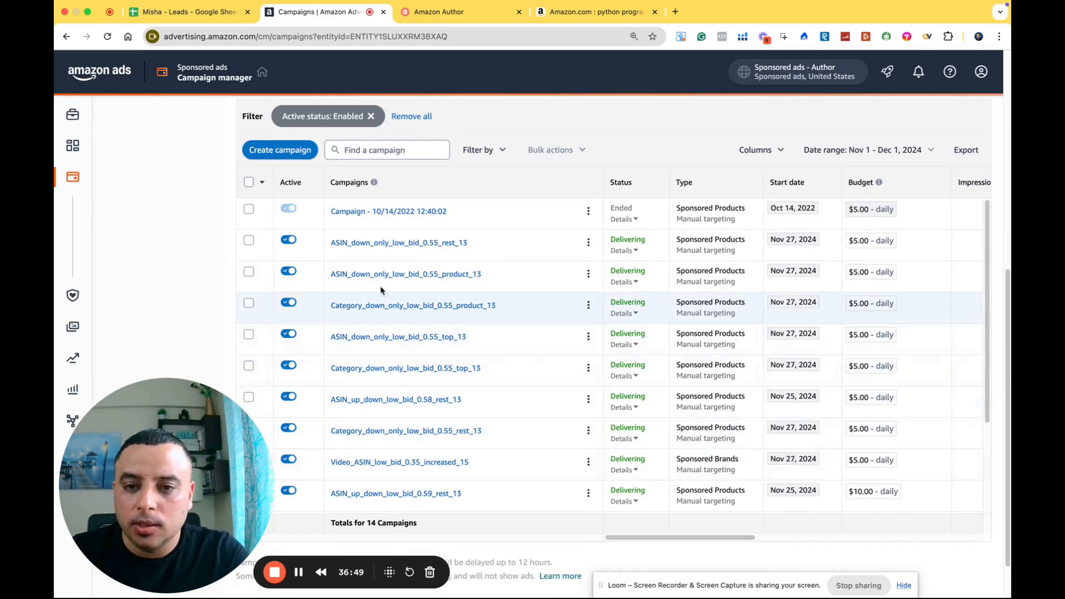
pyautogui.scroll(7, 520, 396)
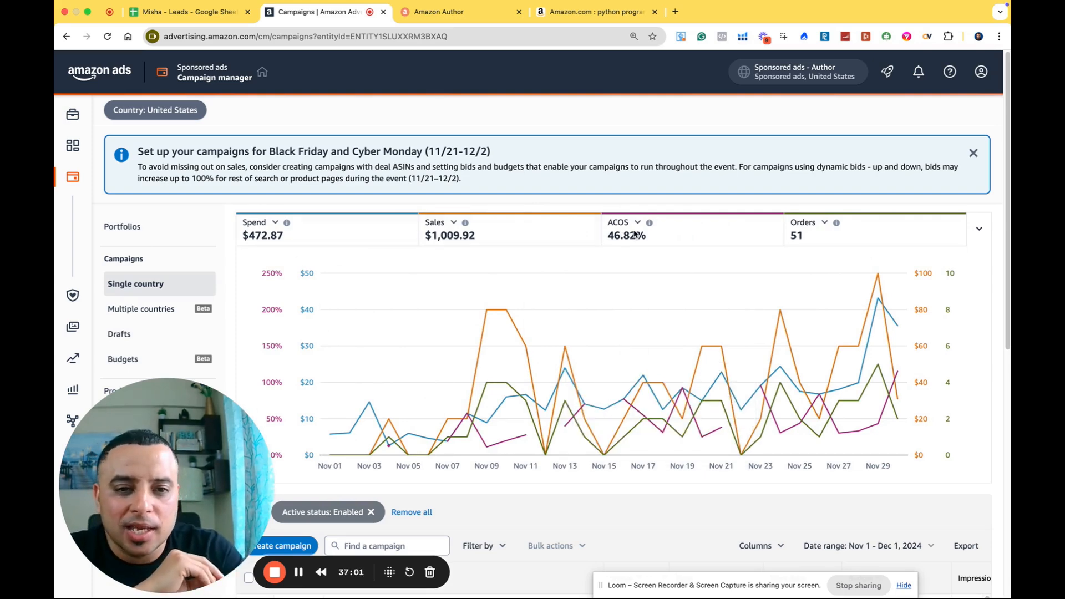
# Step: Show Cost-per-click (CPC) in place of Orders as the fourth chart metric, and switch it back to Orders
pyautogui.click(816, 229)
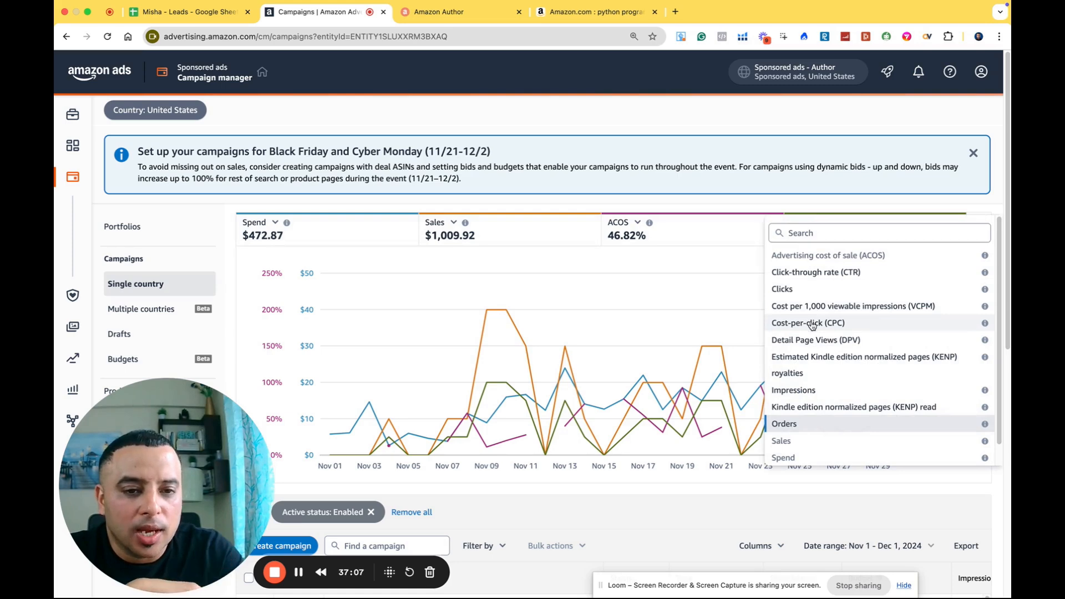
pyautogui.click(813, 324)
pyautogui.click(802, 227)
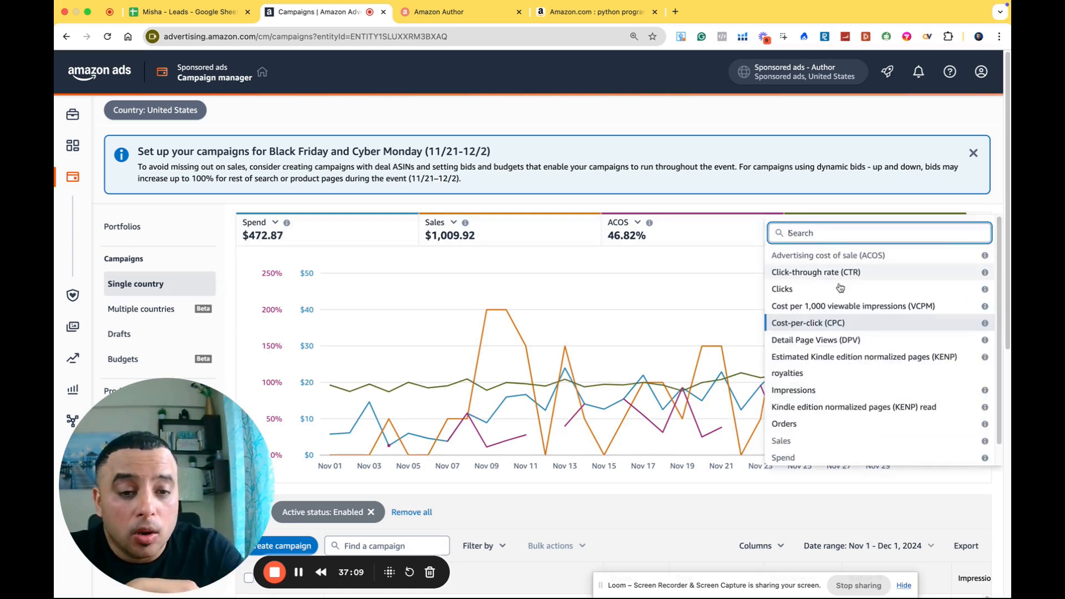
pyautogui.click(781, 426)
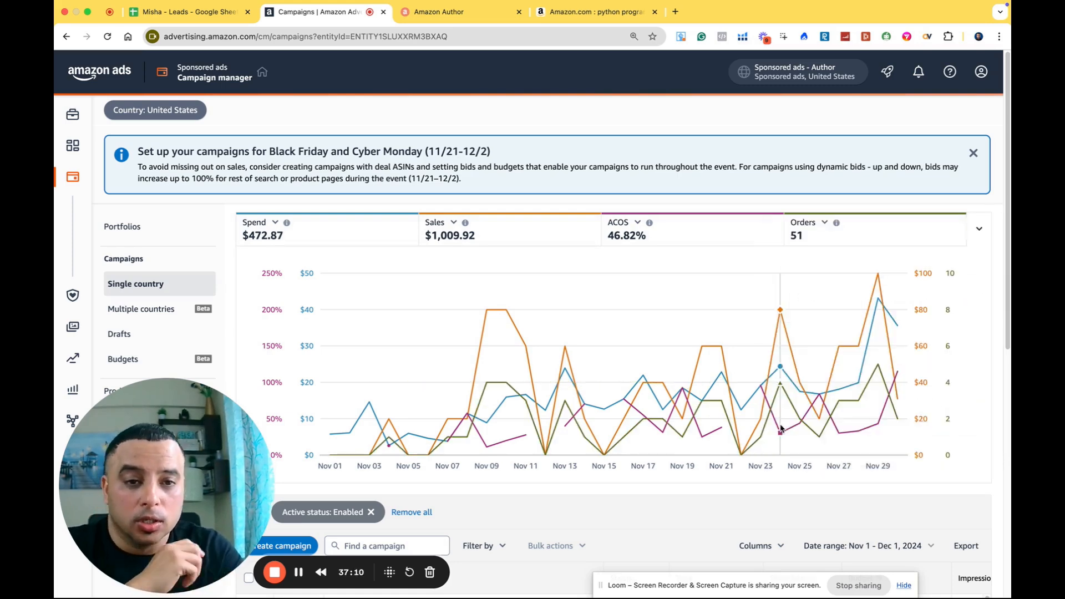
# Step: Show Impressions in place of Orders as the fourth chart metric, and export the list of enabled campaigns
pyautogui.click(815, 232)
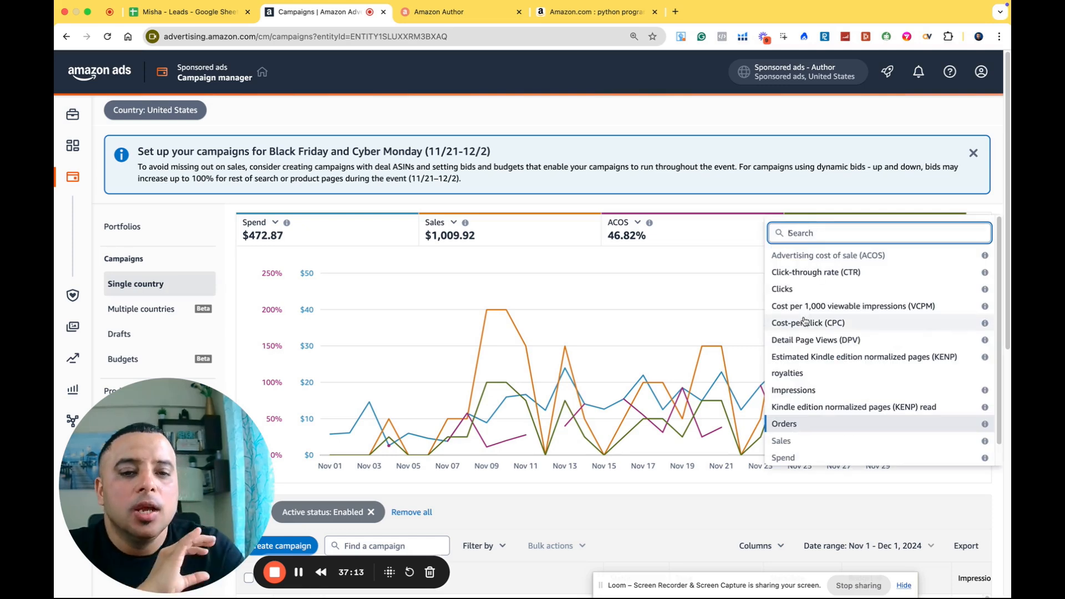
pyautogui.click(802, 391)
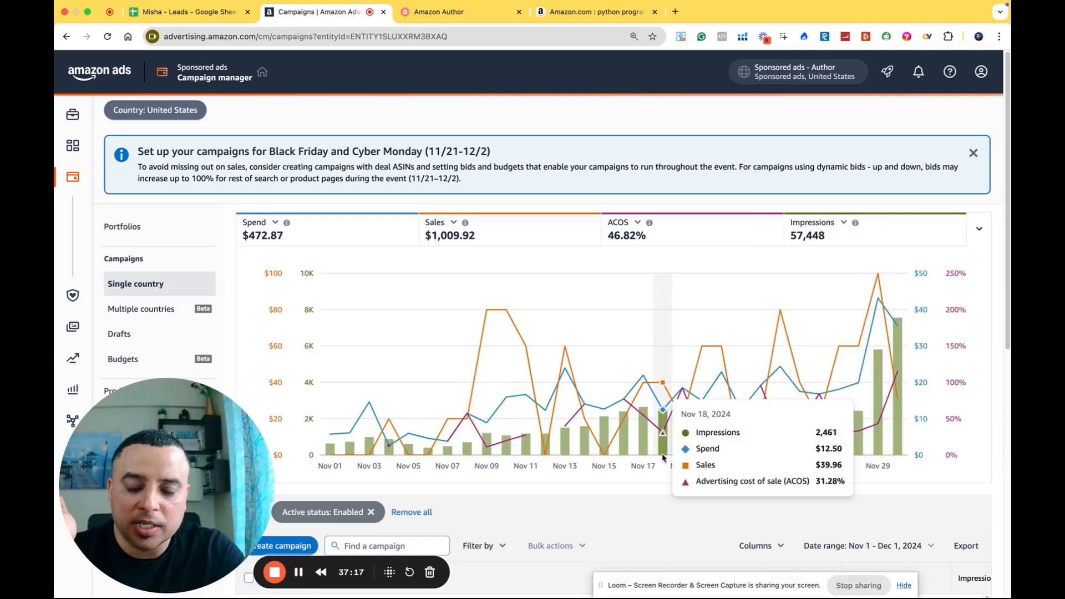
pyautogui.moveTo(1008, 296); pyautogui.dragTo(1007, 459)
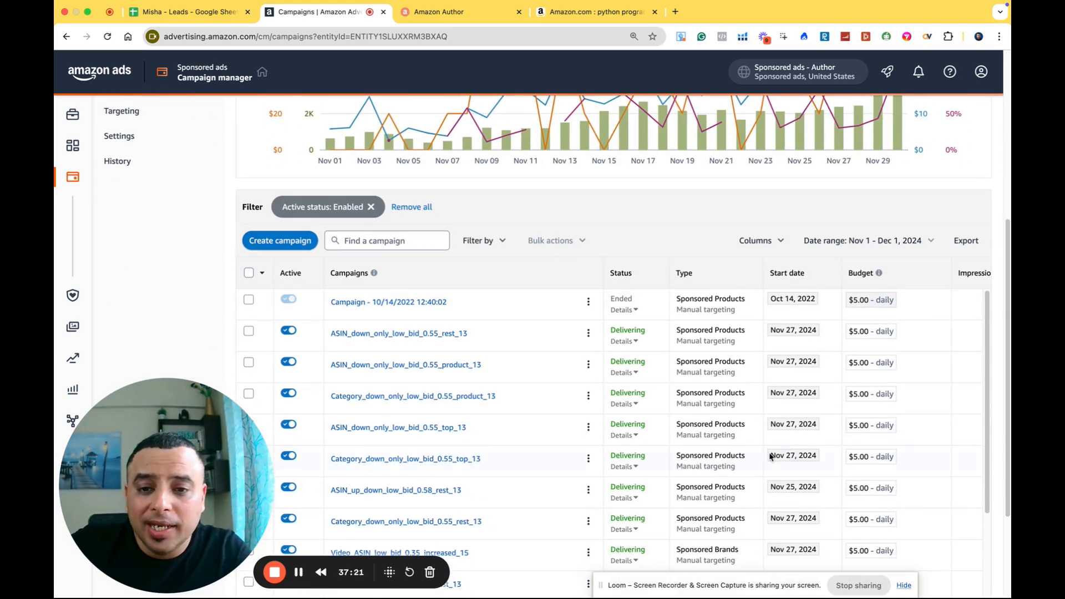
pyautogui.click(963, 248)
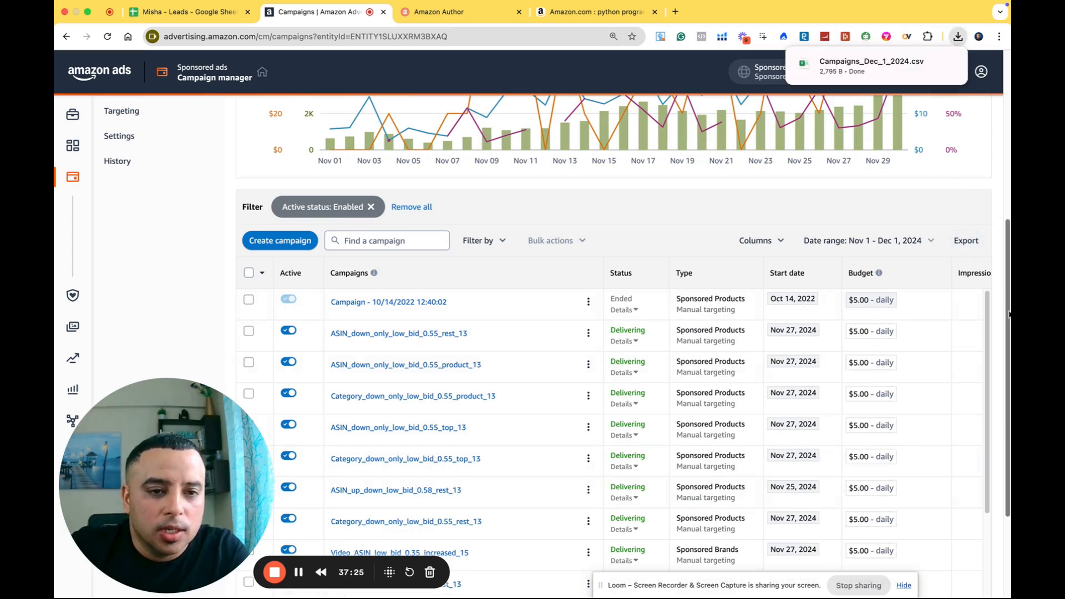
# Step: Set the campaign list's date range to Sep 3 - Dec 1, 2024
pyautogui.click(884, 242)
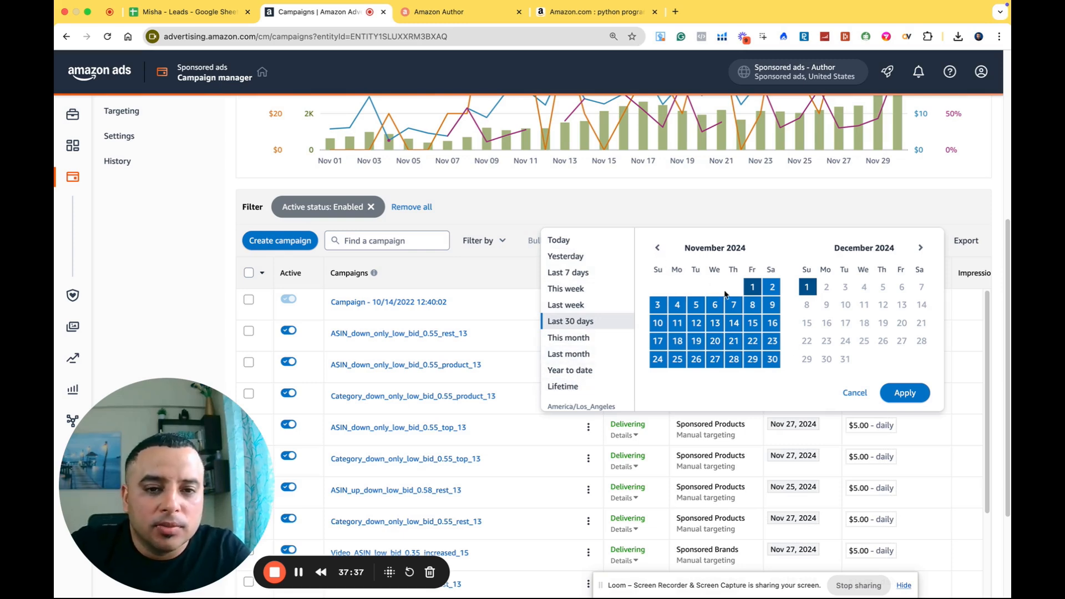
pyautogui.click(659, 249)
pyautogui.click(659, 250)
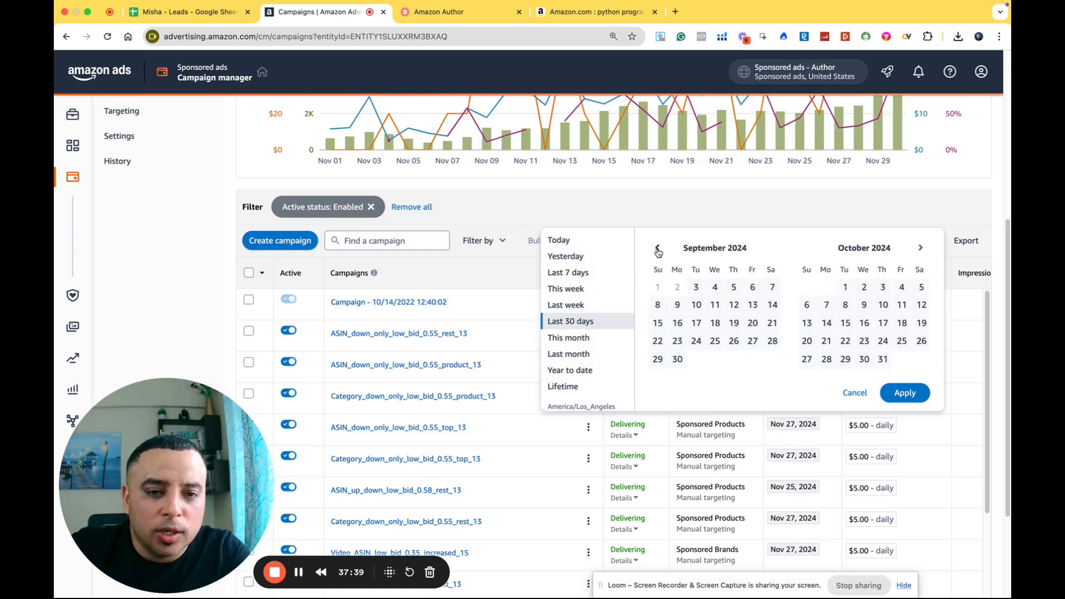
pyautogui.click(658, 250)
pyautogui.click(844, 288)
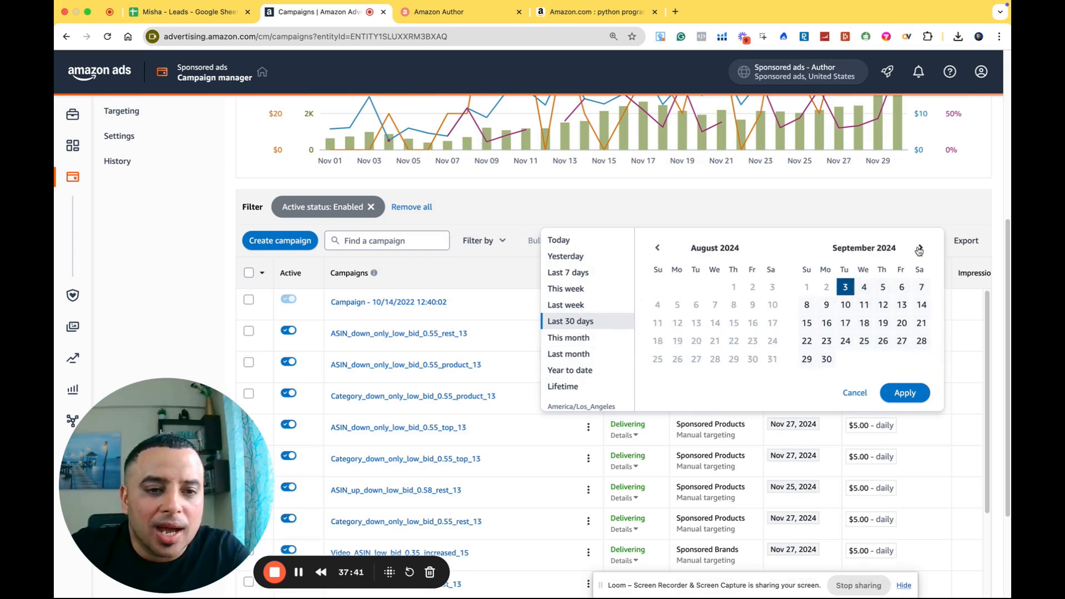
pyautogui.click(920, 248)
pyautogui.click(919, 248)
pyautogui.click(920, 248)
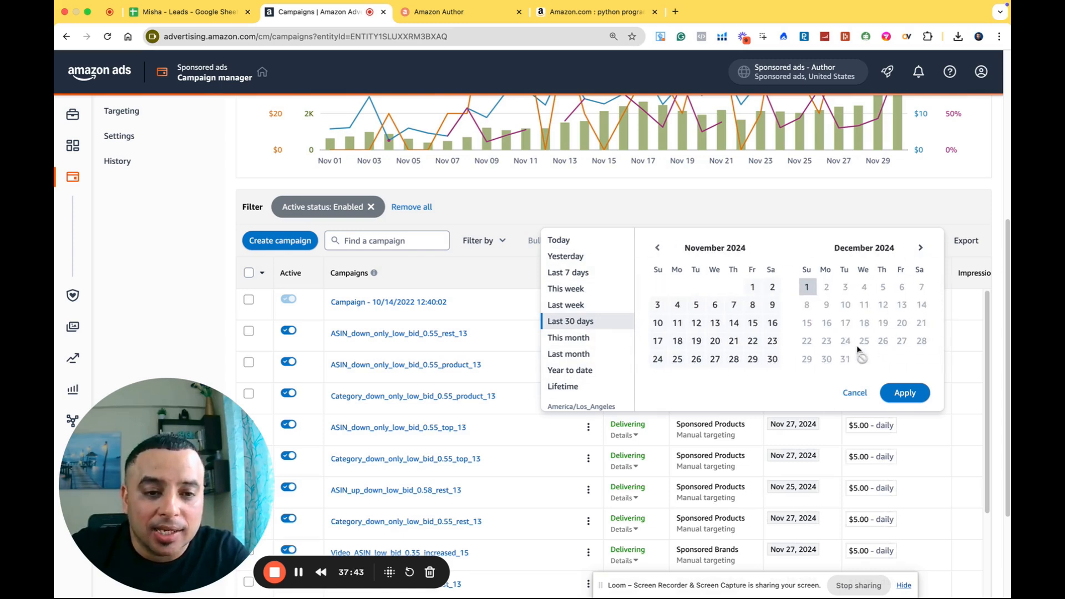
pyautogui.click(807, 286)
pyautogui.click(905, 393)
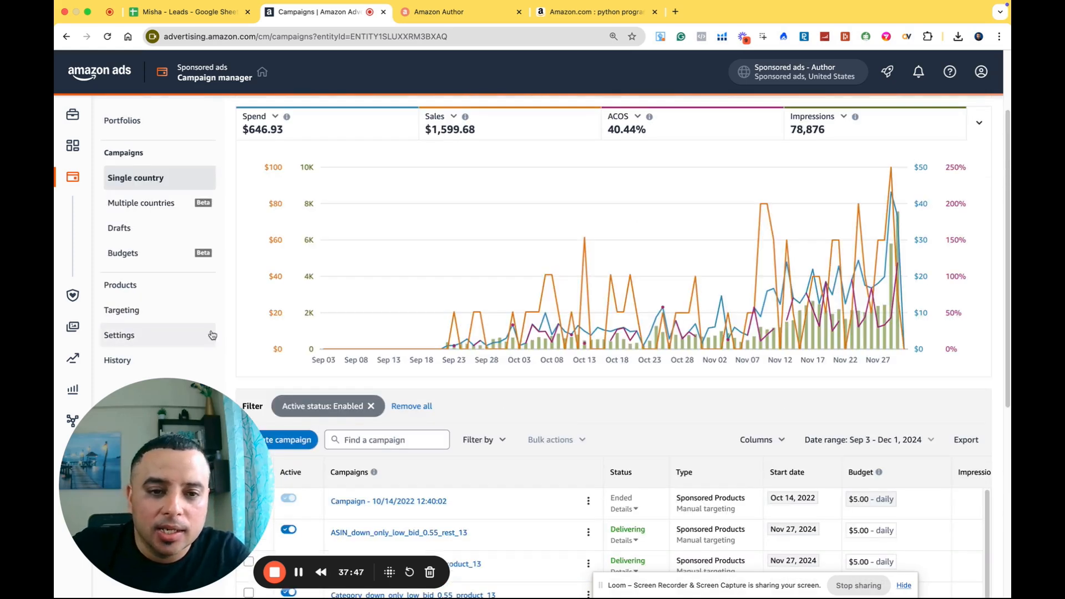
# Step: Compare the campaigns' spend, orders, sales and ACOS, and open the campaign ASIN_up_down_low_bid_0.61_rest_10
pyautogui.scroll(-5, 213, 333)
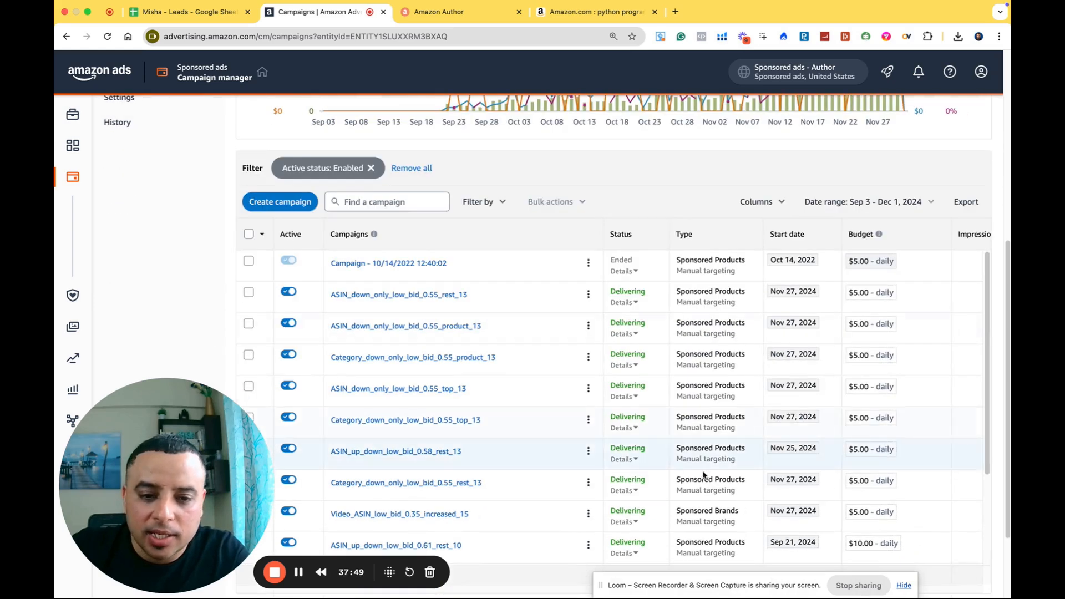
pyautogui.scroll(-2, 532, 333)
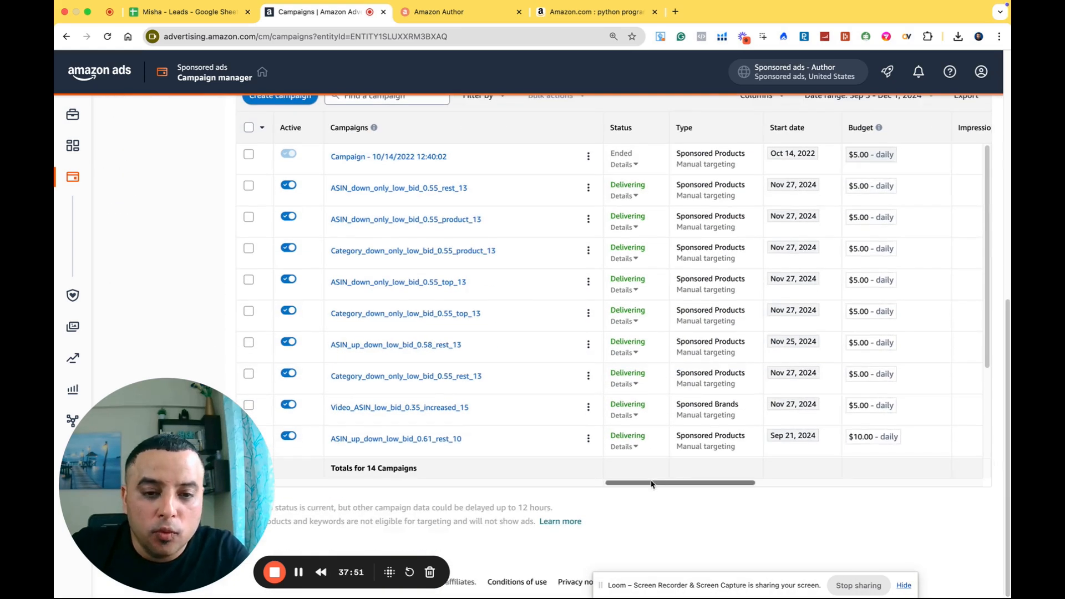
pyautogui.moveTo(652, 488); pyautogui.dragTo(847, 488)
pyautogui.scroll(-3, 821, 427)
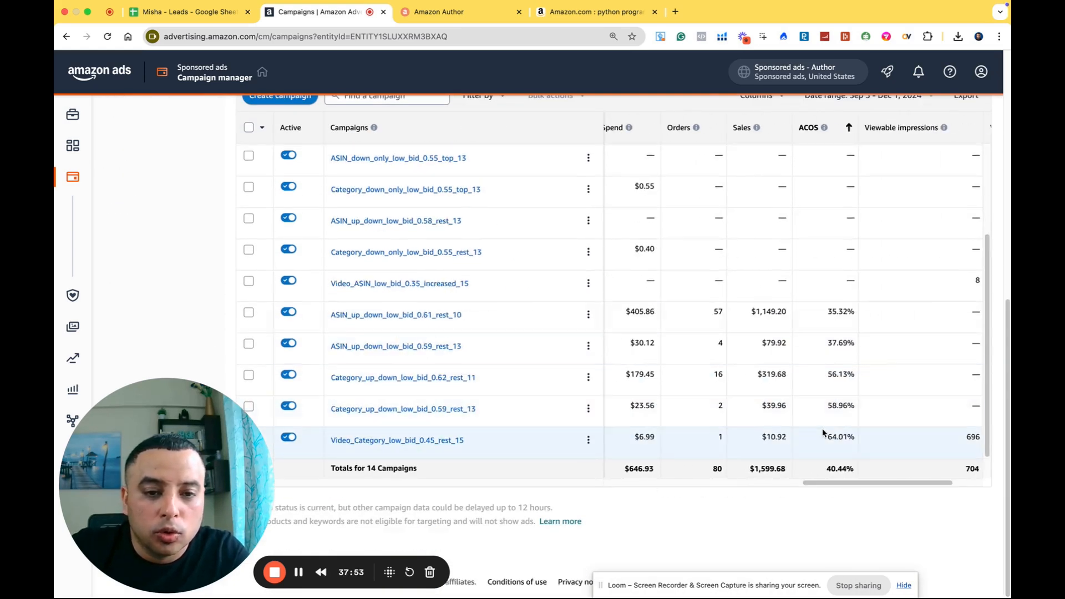
pyautogui.click(355, 320)
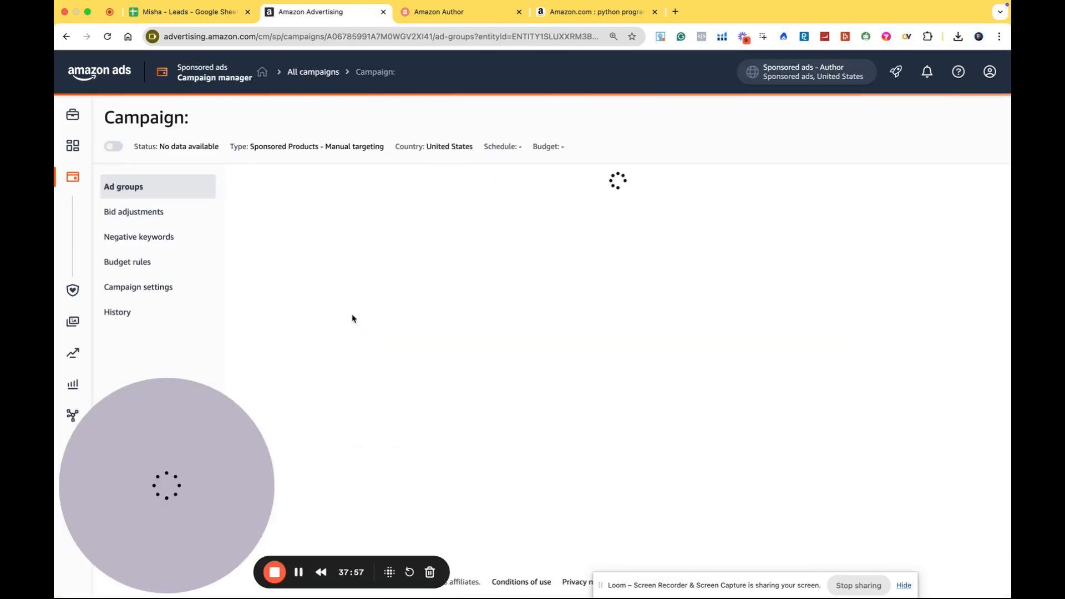
pyautogui.scroll(-2, 264, 380)
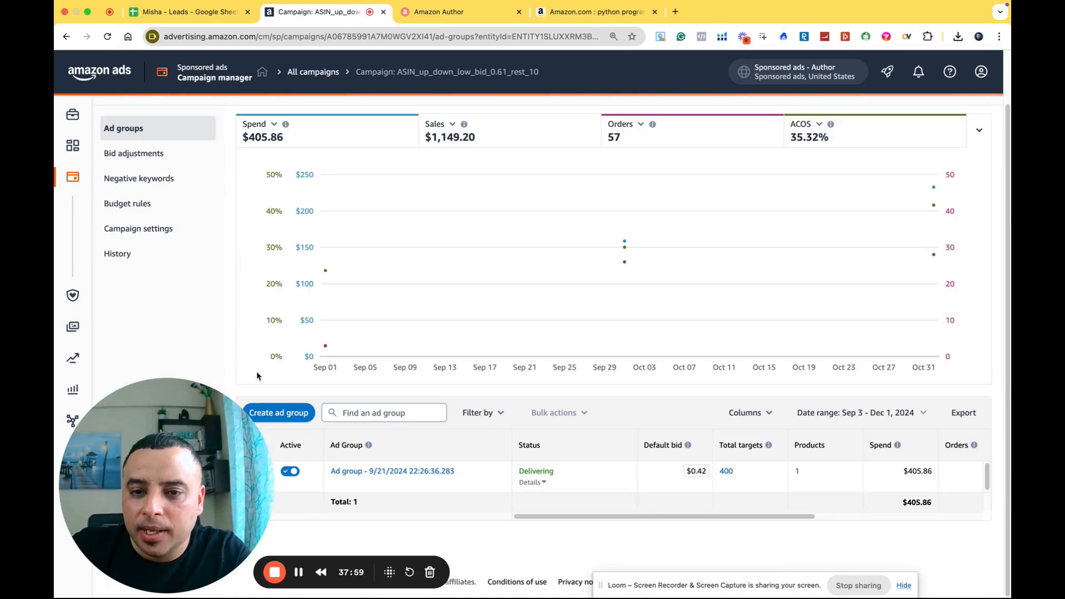
# Step: Open the campaign's ad group and look over the bids and clicks of its product targets
pyautogui.click(376, 474)
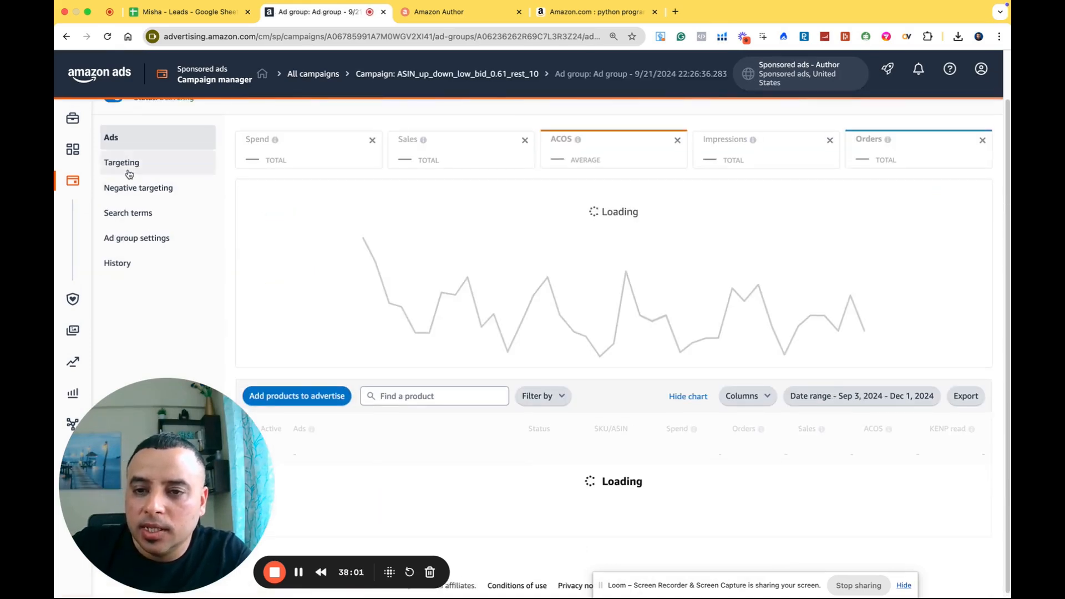
pyautogui.click(126, 176)
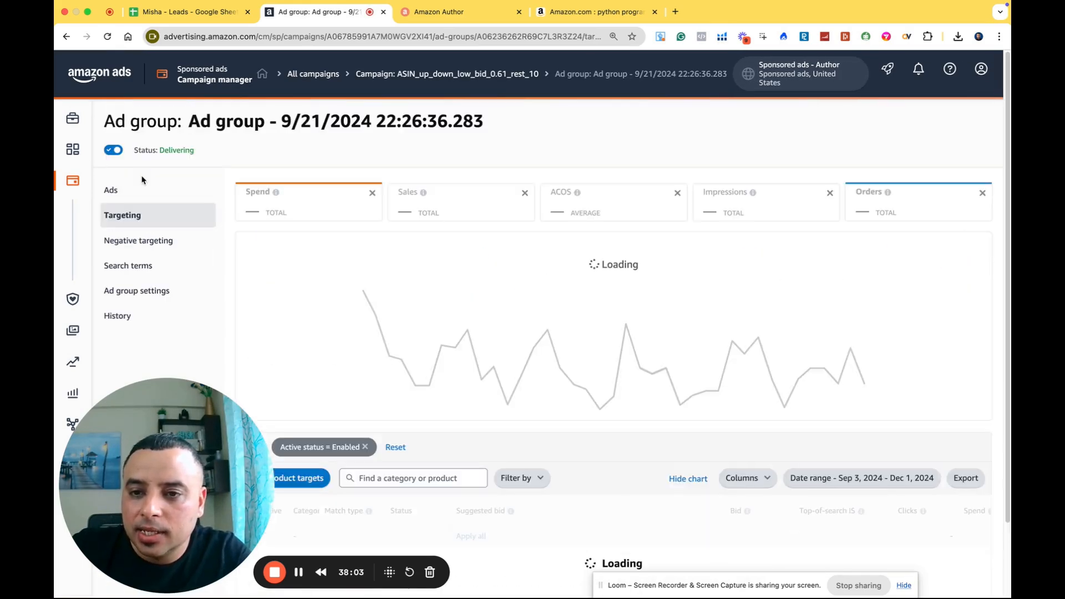
pyautogui.scroll(-3, 148, 308)
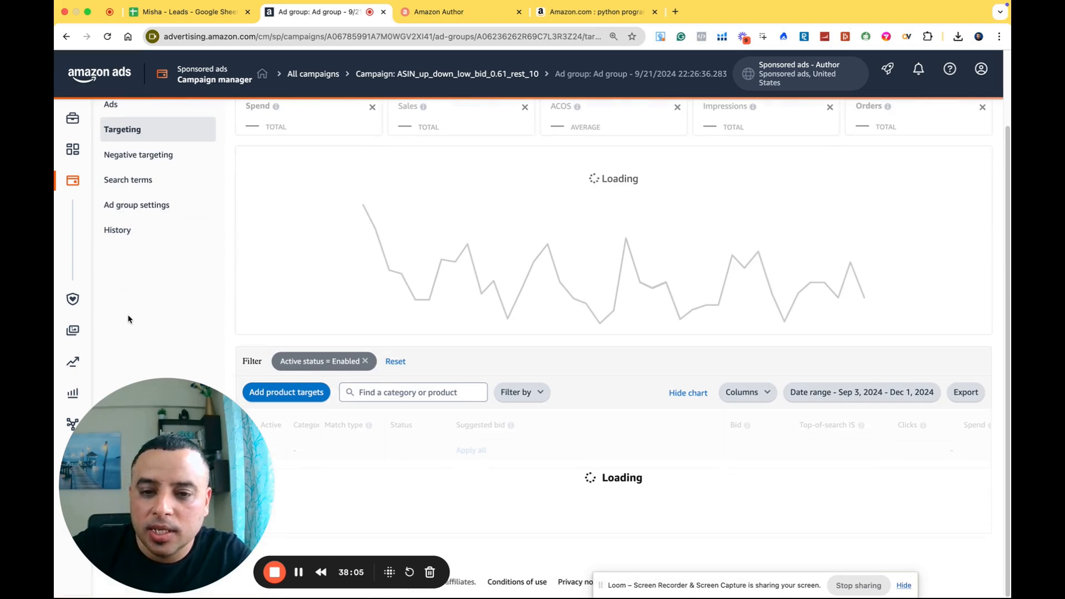
pyautogui.scroll(-10, 228, 314)
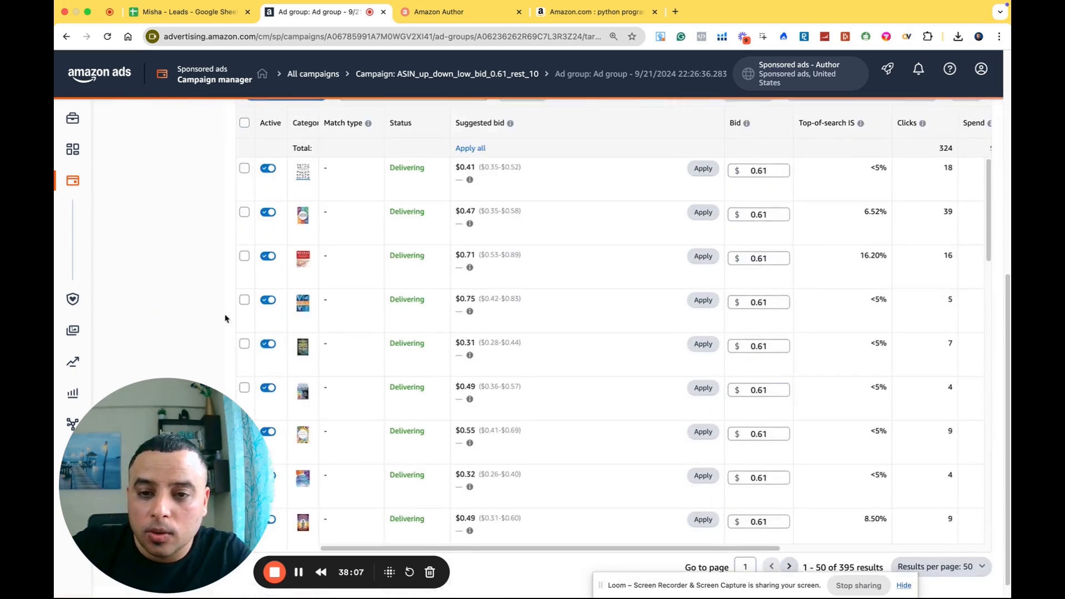
# Step: Filter the ad group's product targets to those with clicks greater than 7
pyautogui.scroll(5, 690, 475)
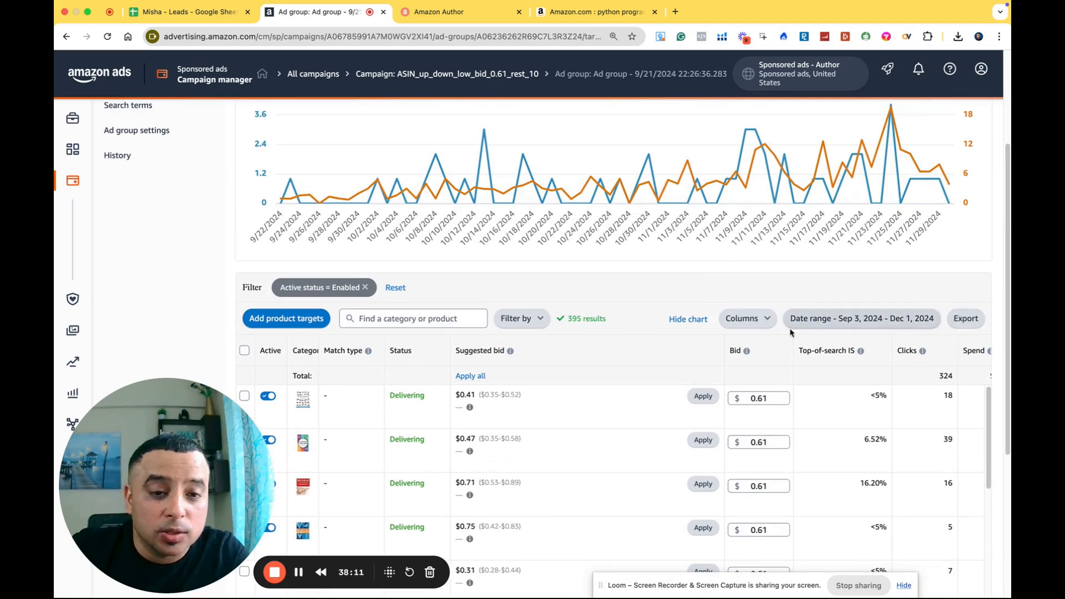
pyautogui.click(521, 327)
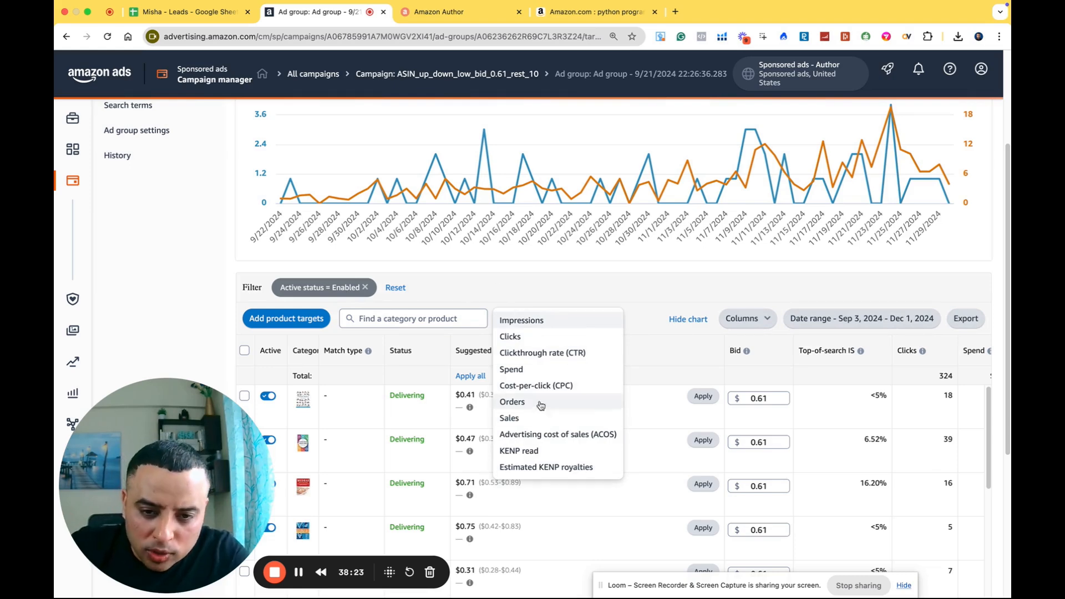
pyautogui.click(521, 338)
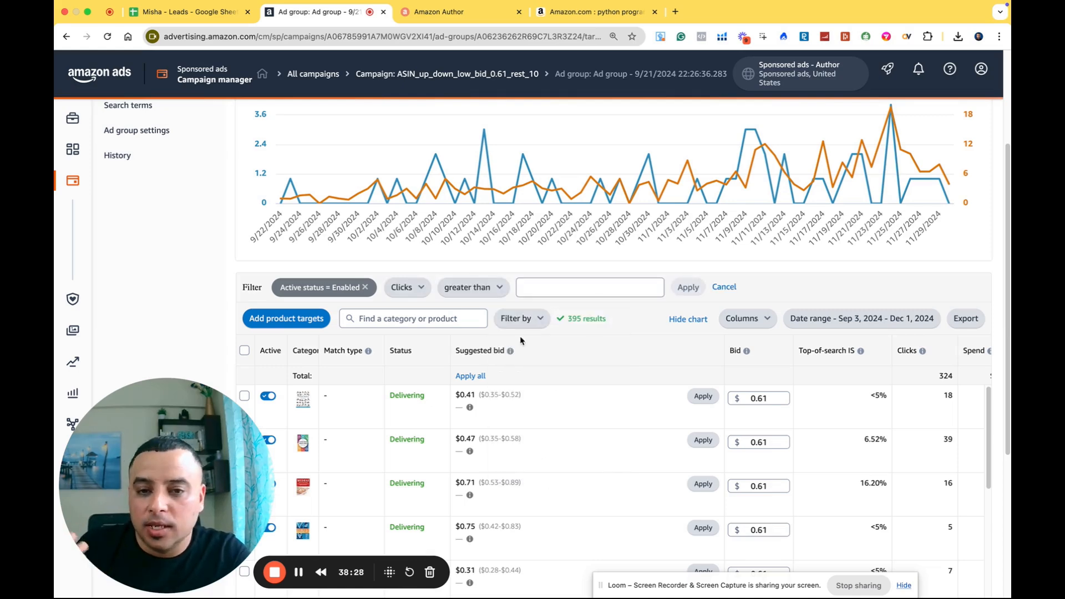
pyautogui.click(559, 285)
pyautogui.write('7')
pyautogui.click(688, 286)
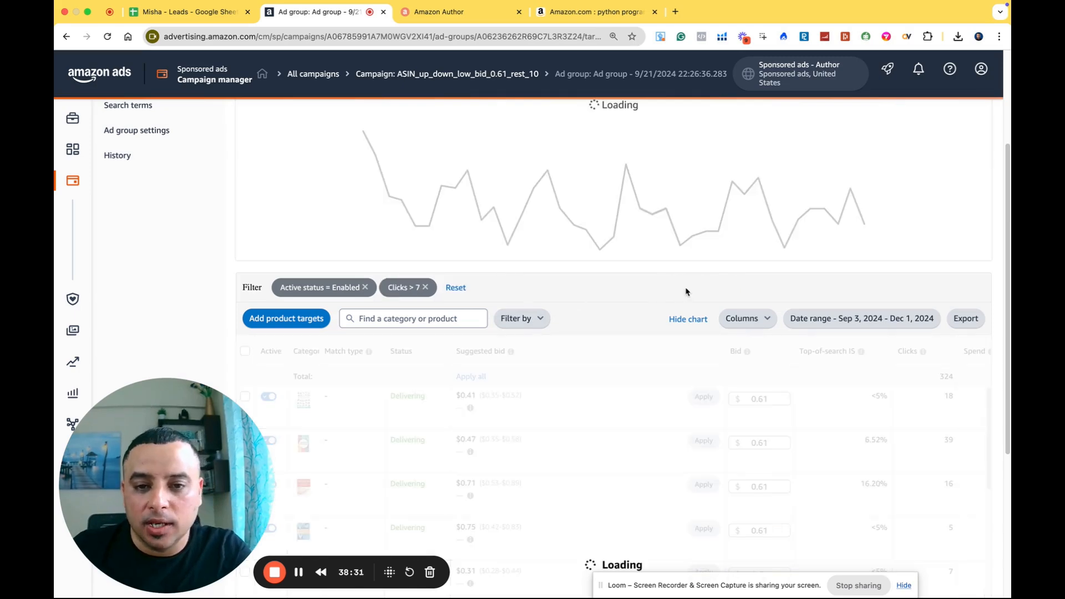
# Step: Add a filter for orders equal to 0 and look over the matching product targets
pyautogui.click(523, 320)
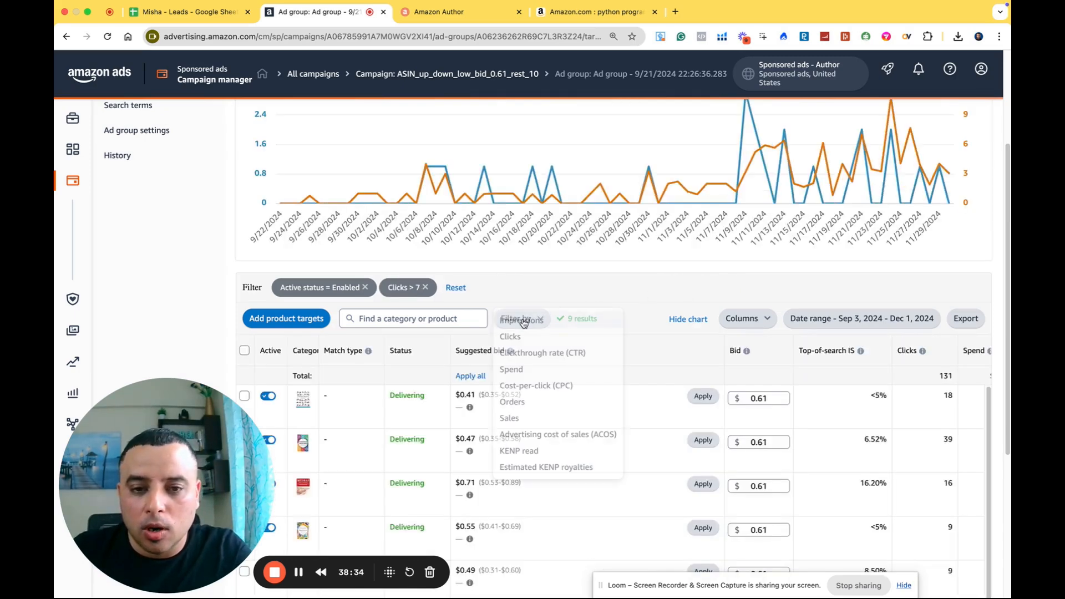
pyautogui.click(523, 400)
pyautogui.click(601, 285)
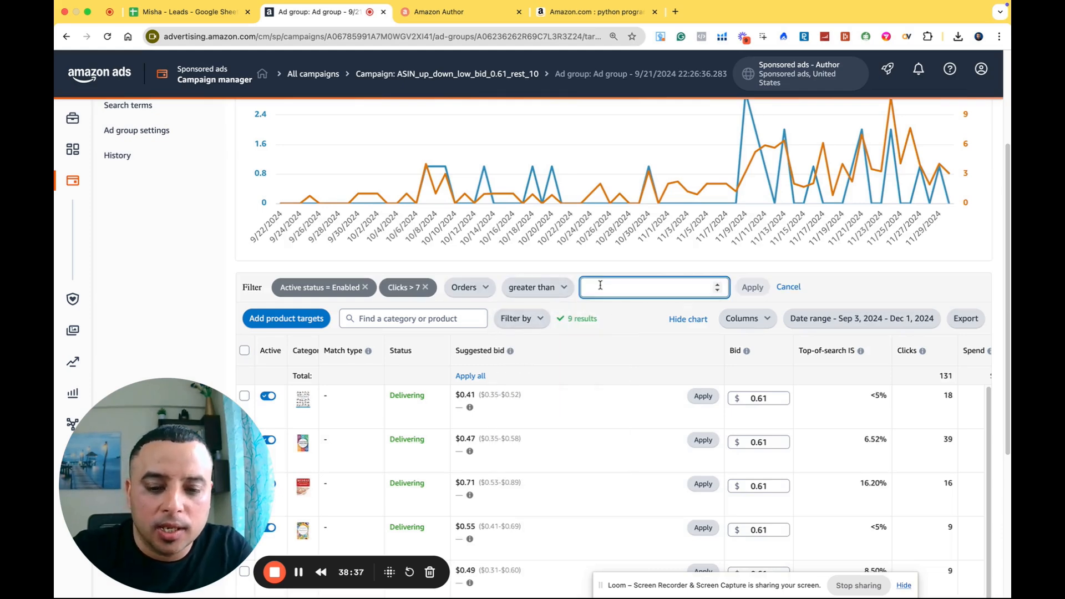
pyautogui.click(536, 288)
pyautogui.click(528, 306)
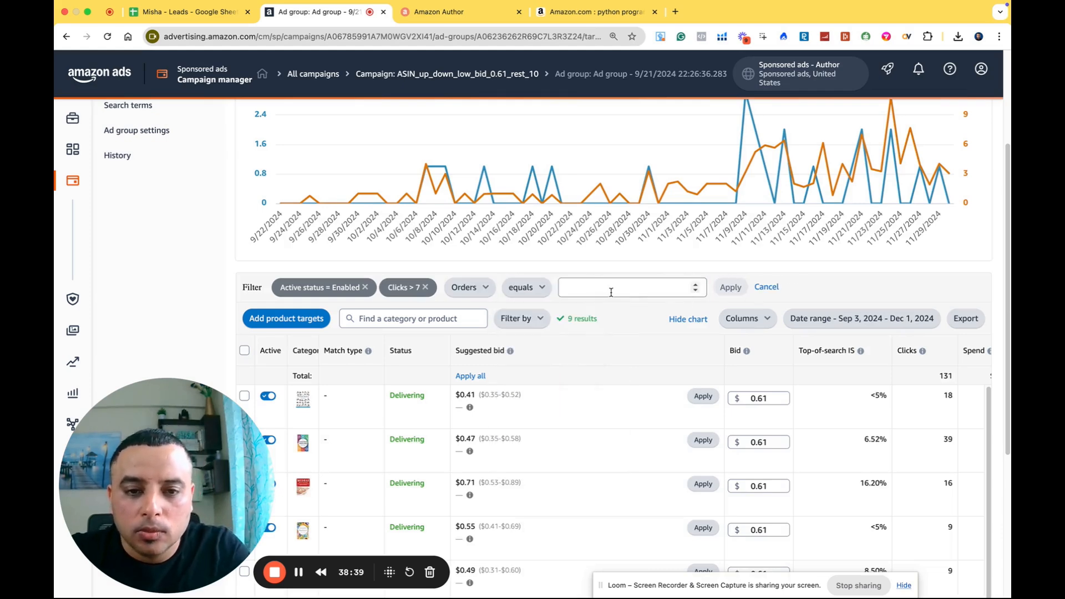
pyautogui.click(611, 292)
pyautogui.write('0')
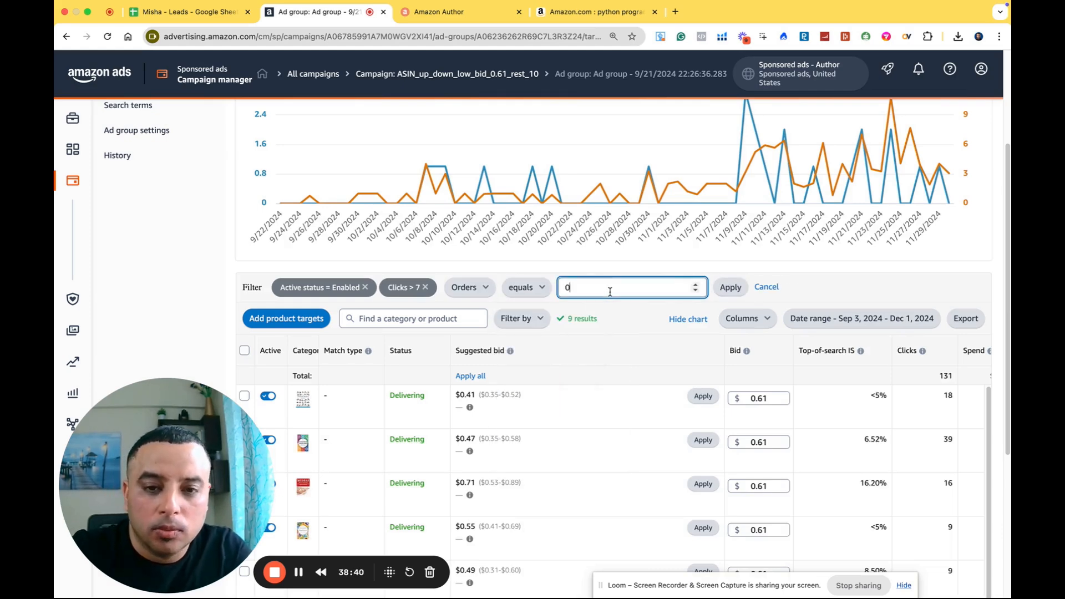
pyautogui.click(730, 289)
pyautogui.scroll(-2, 191, 353)
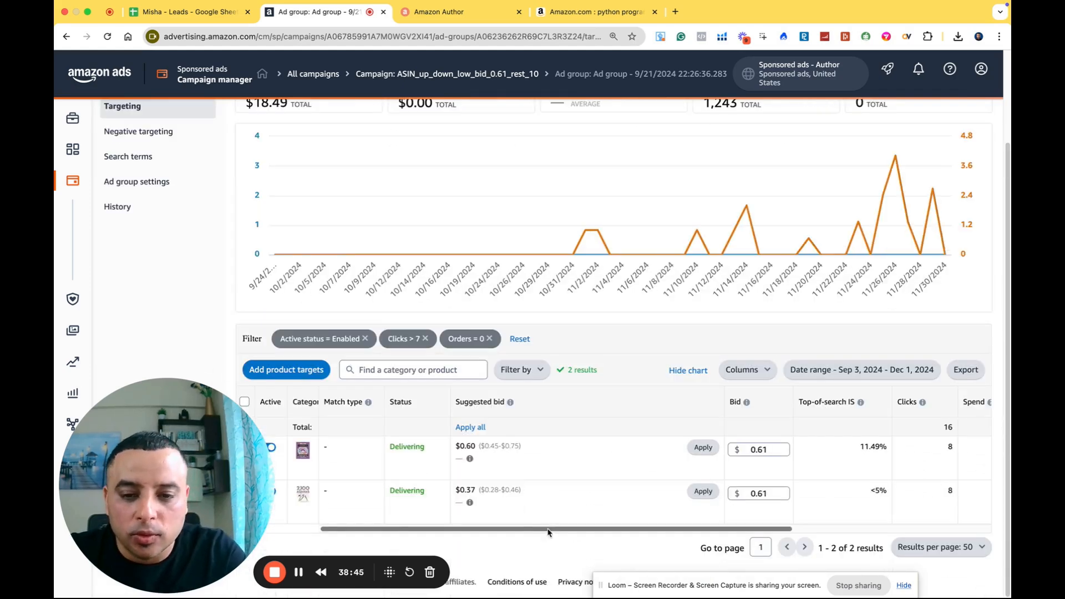
pyautogui.moveTo(548, 529); pyautogui.dragTo(287, 489)
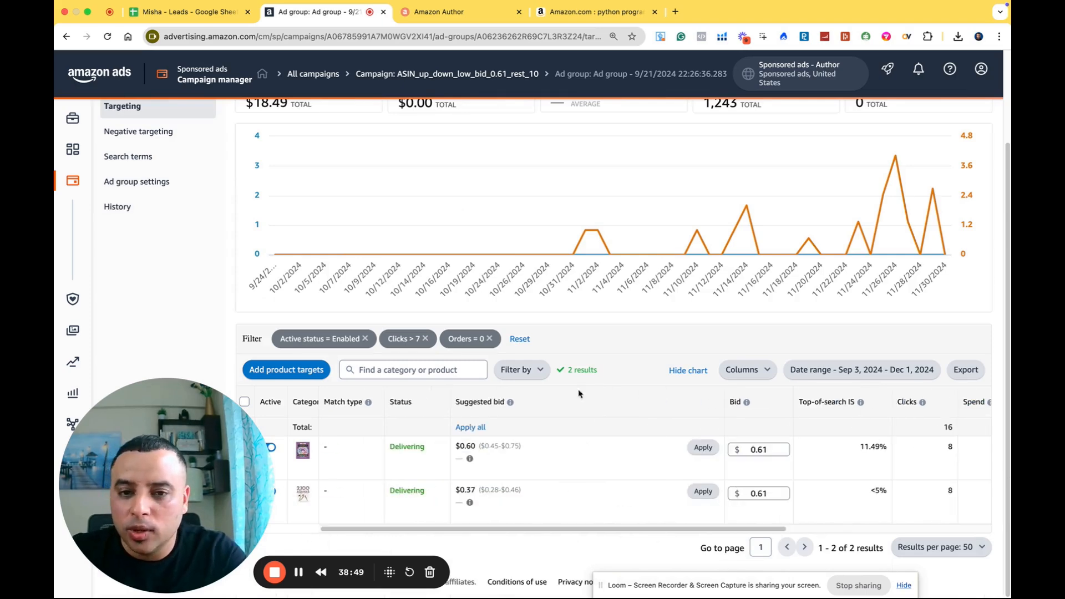
# Step: Remove the Orders and Clicks filters from the product targets, and open the ad group's negative targeting
pyautogui.click(489, 338)
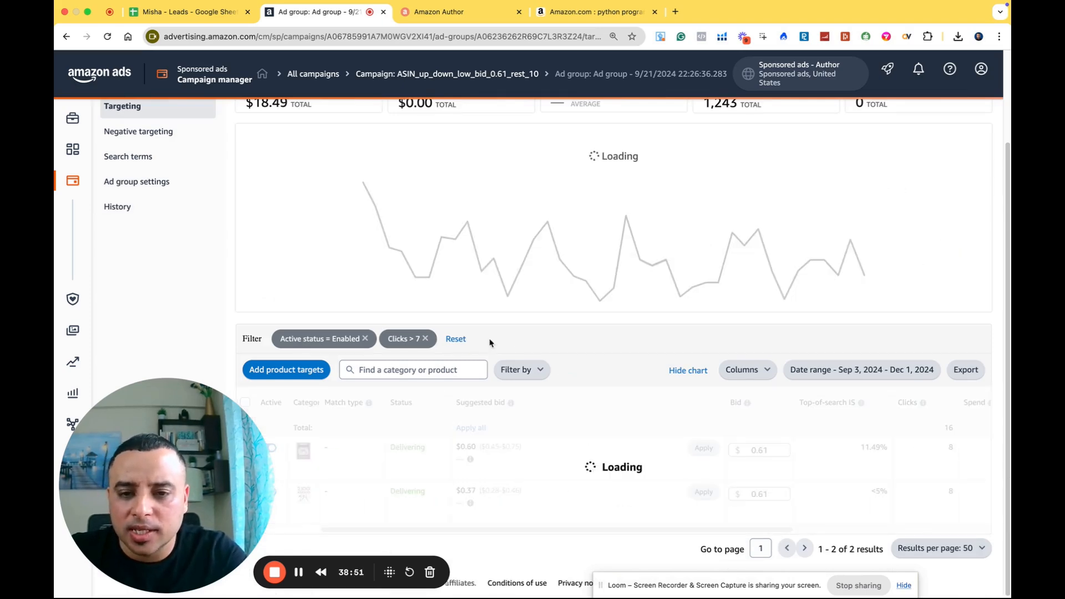
pyautogui.click(425, 339)
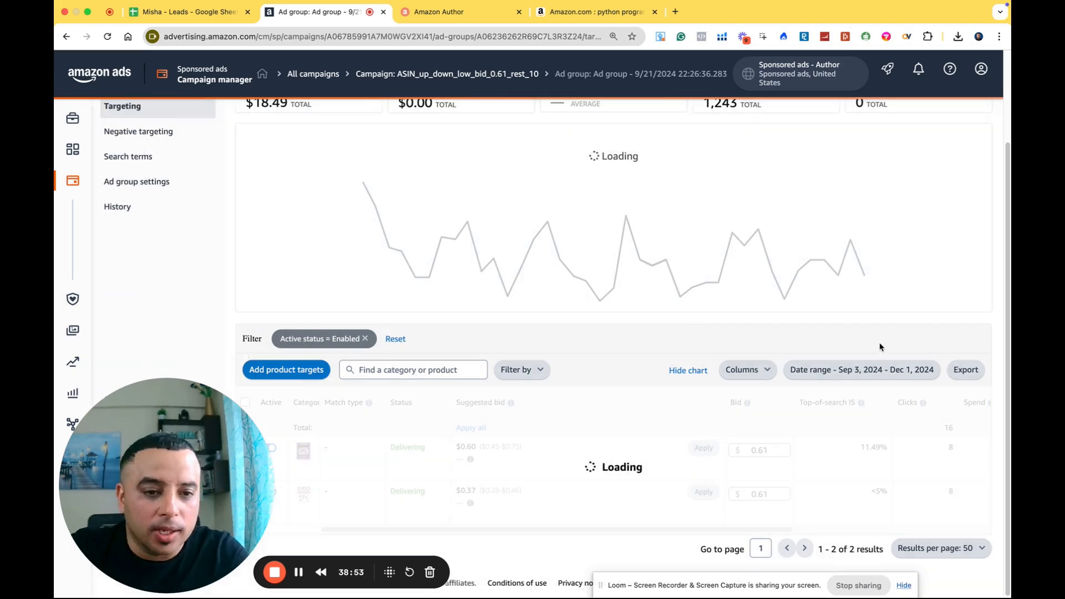
pyautogui.scroll(3, 221, 322)
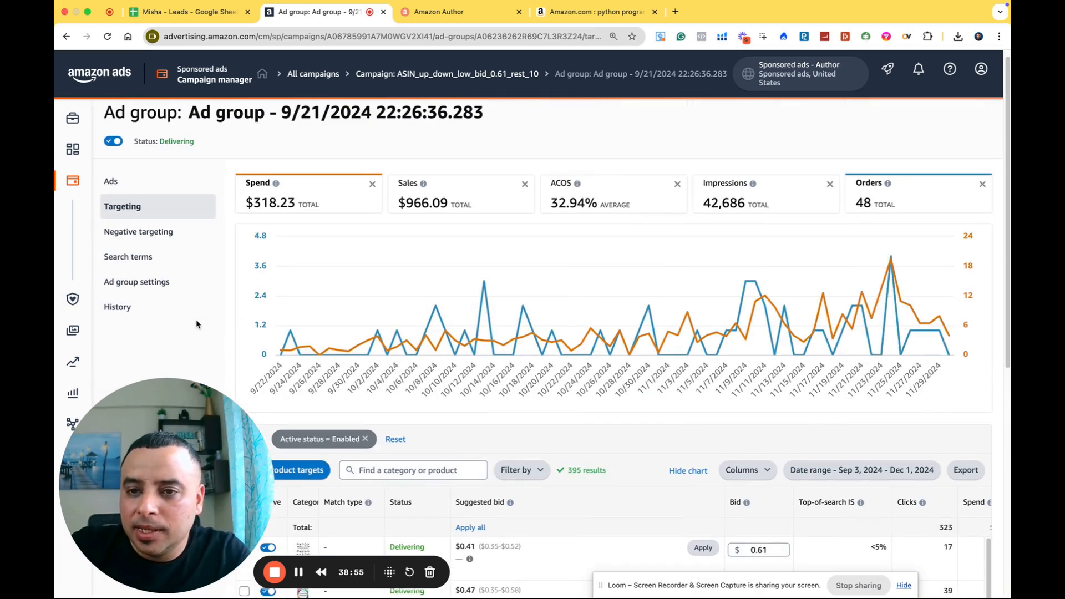
pyautogui.click(159, 234)
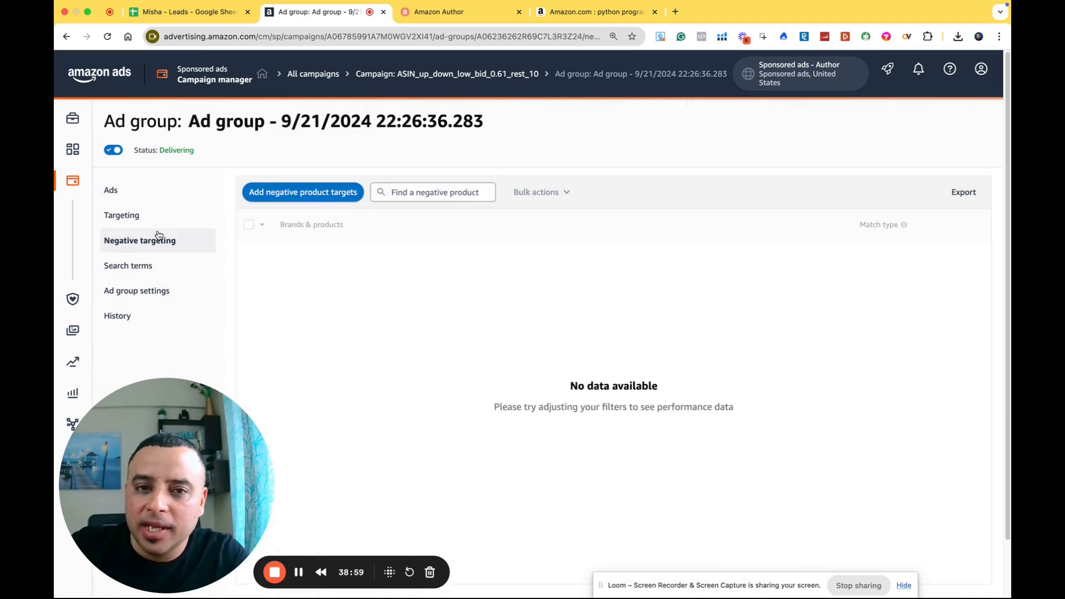
# Step: Return to the campaign ASIN_up_down_low_bid_0.61_rest_10 and review the bidding strategy and placement adjustments in its settings
pyautogui.click(414, 78)
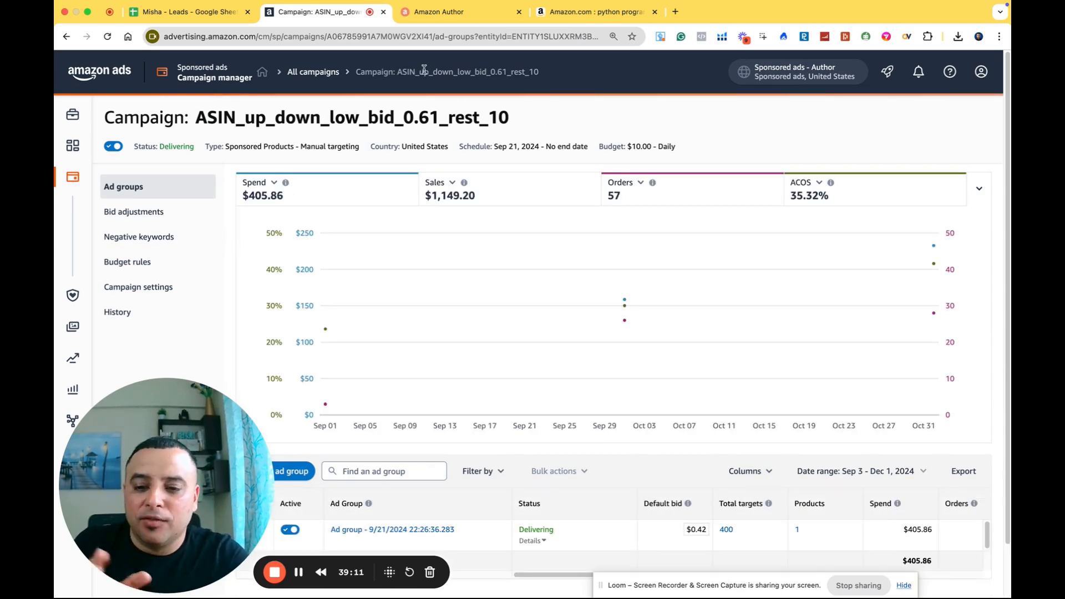
pyautogui.click(139, 288)
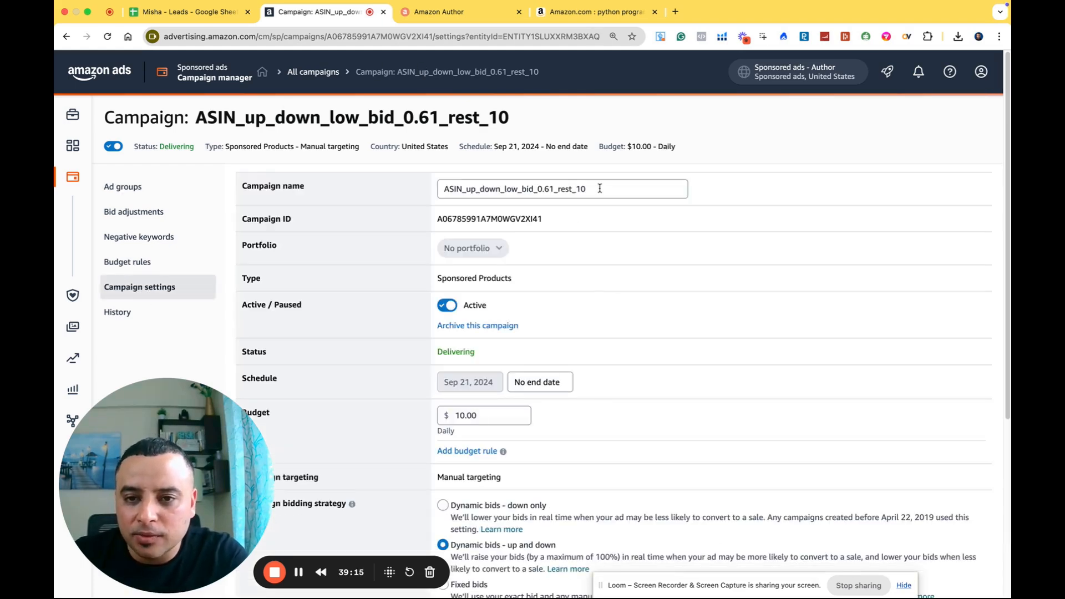
pyautogui.scroll(-4, 629, 296)
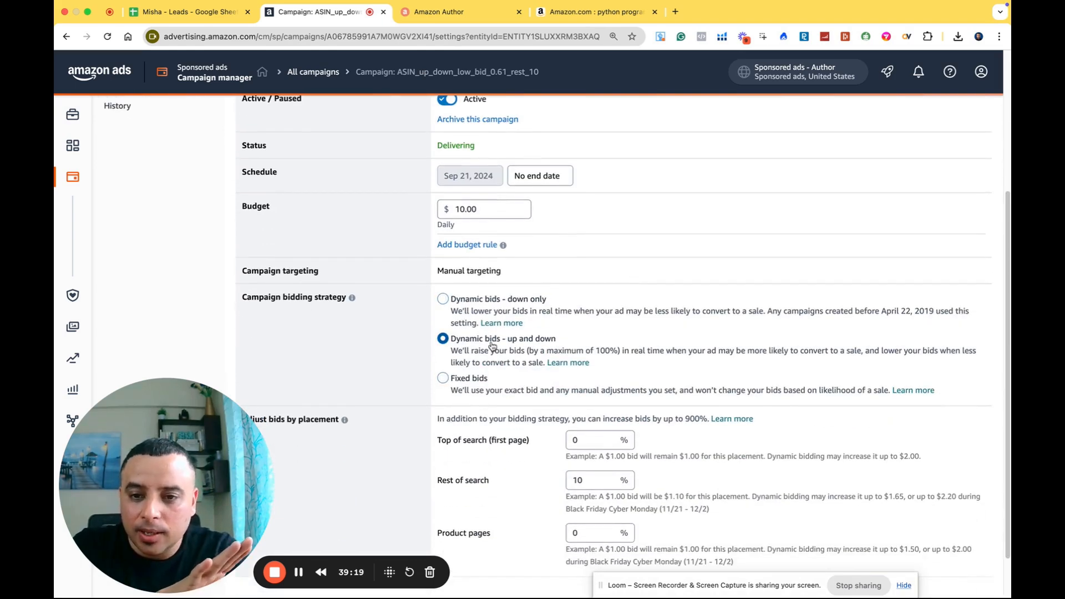
# Step: Finish reviewing the campaign's settings, and check its negative keywords and placement bid adjustments
pyautogui.scroll(-1, 566, 488)
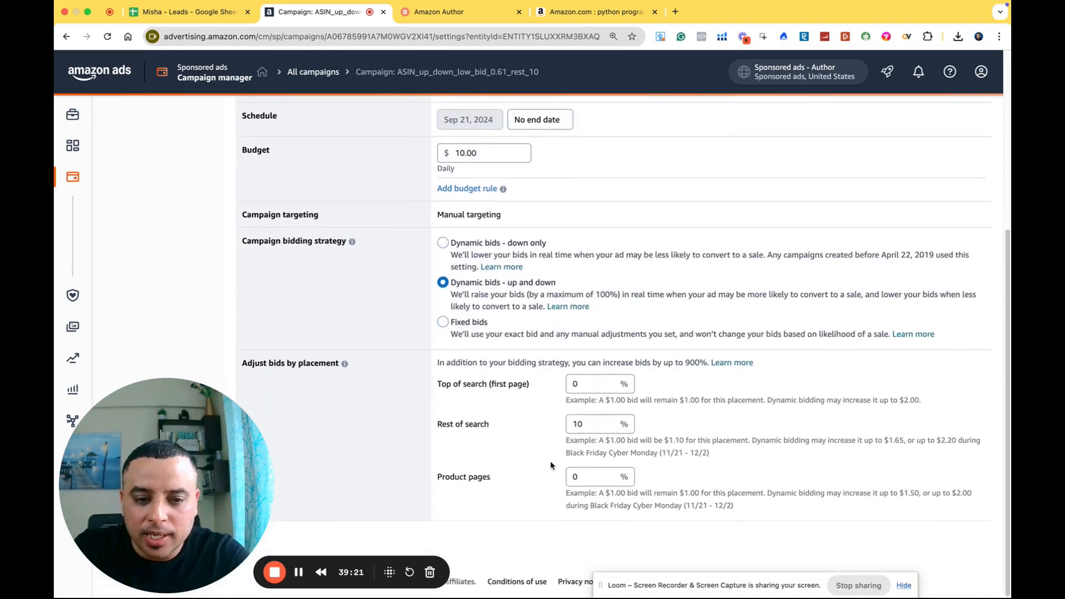
pyautogui.scroll(5, 551, 465)
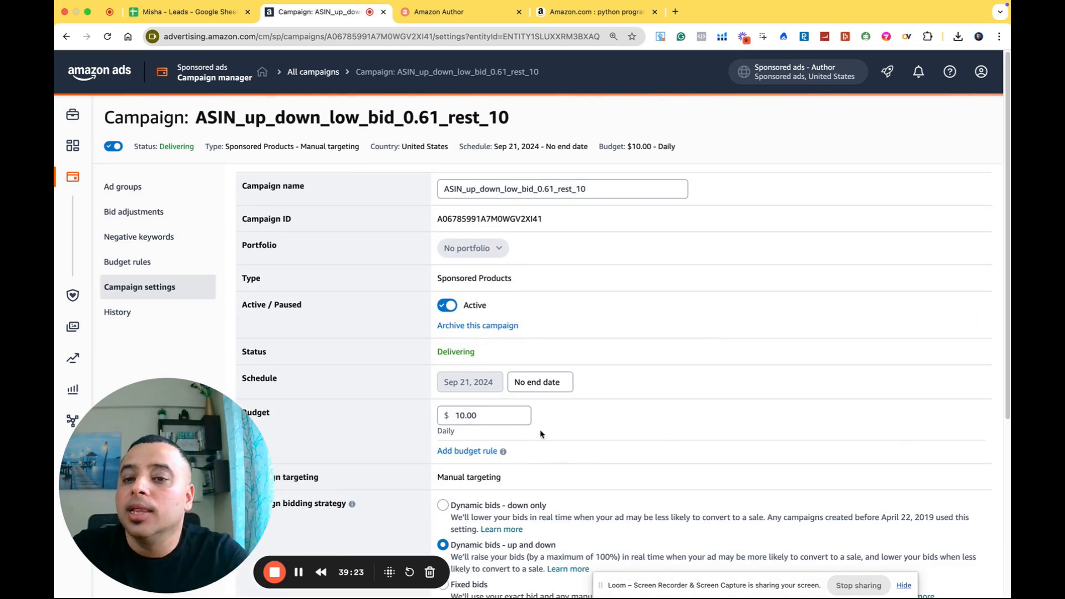
pyautogui.click(161, 243)
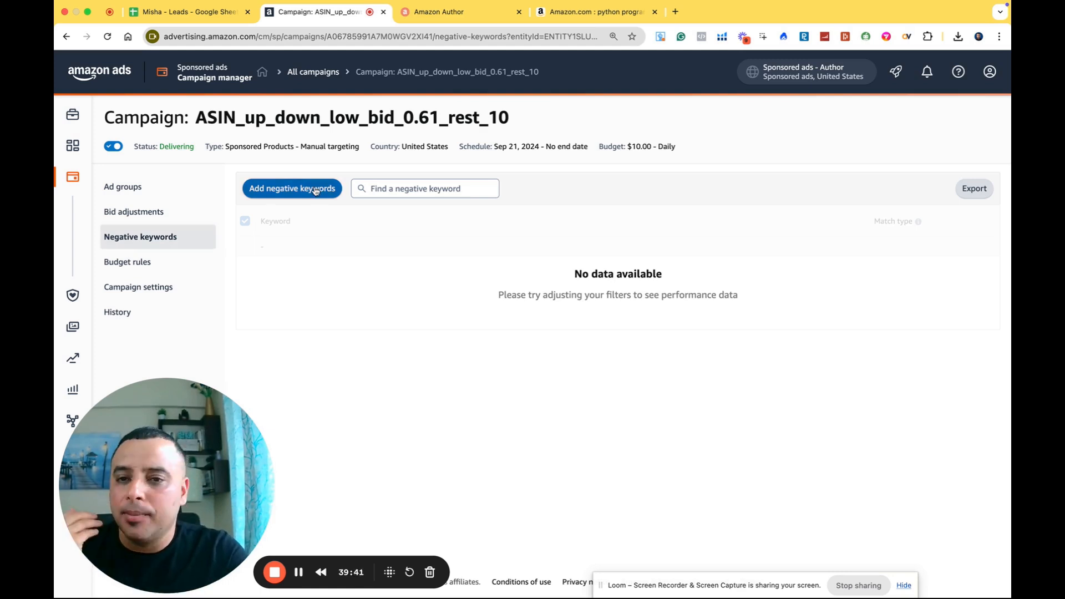
pyautogui.click(161, 215)
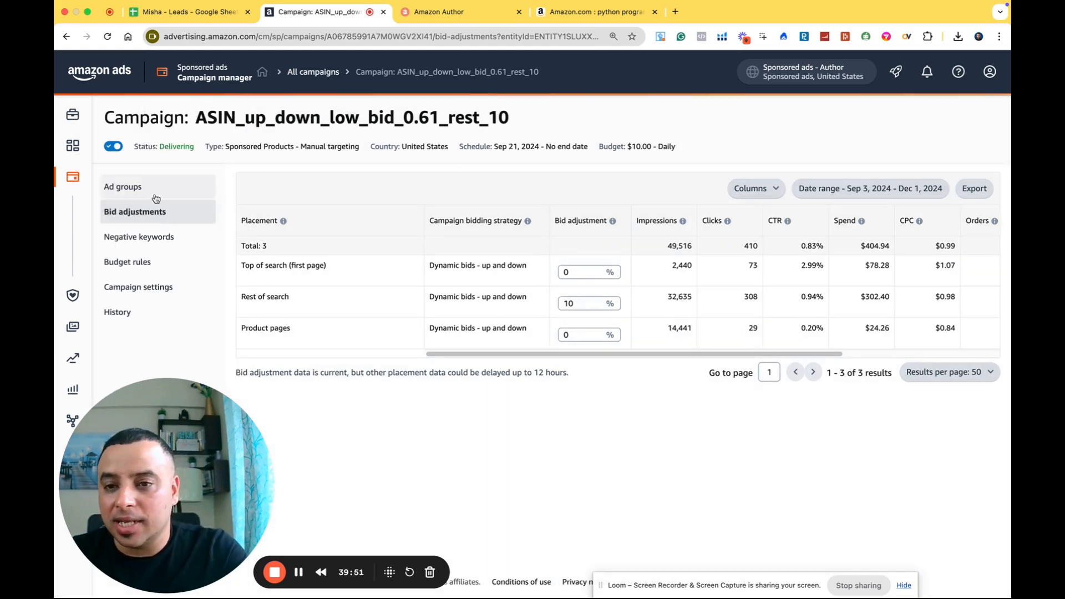
# Step: Open the search terms of the campaign's ad group and set their date range to the last 65 days
pyautogui.click(155, 198)
pyautogui.scroll(-1, 361, 442)
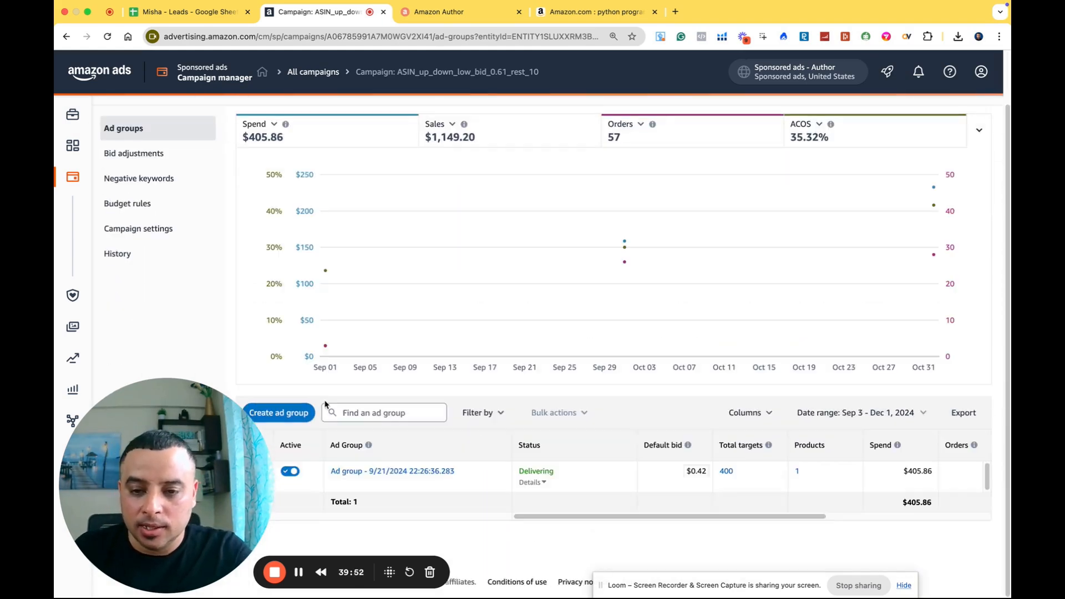
pyautogui.click(357, 471)
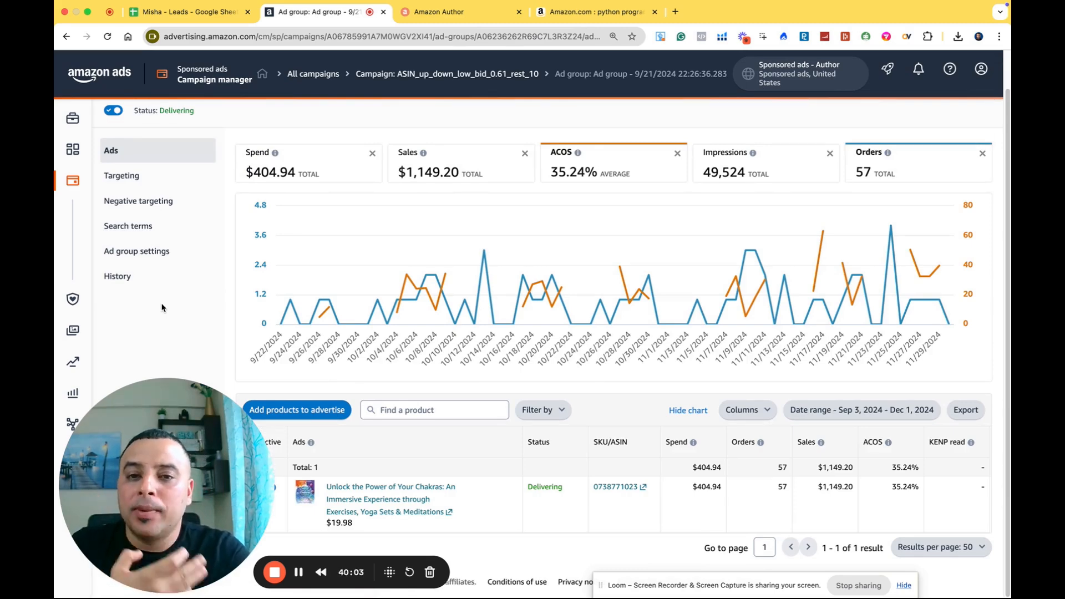
pyautogui.click(157, 233)
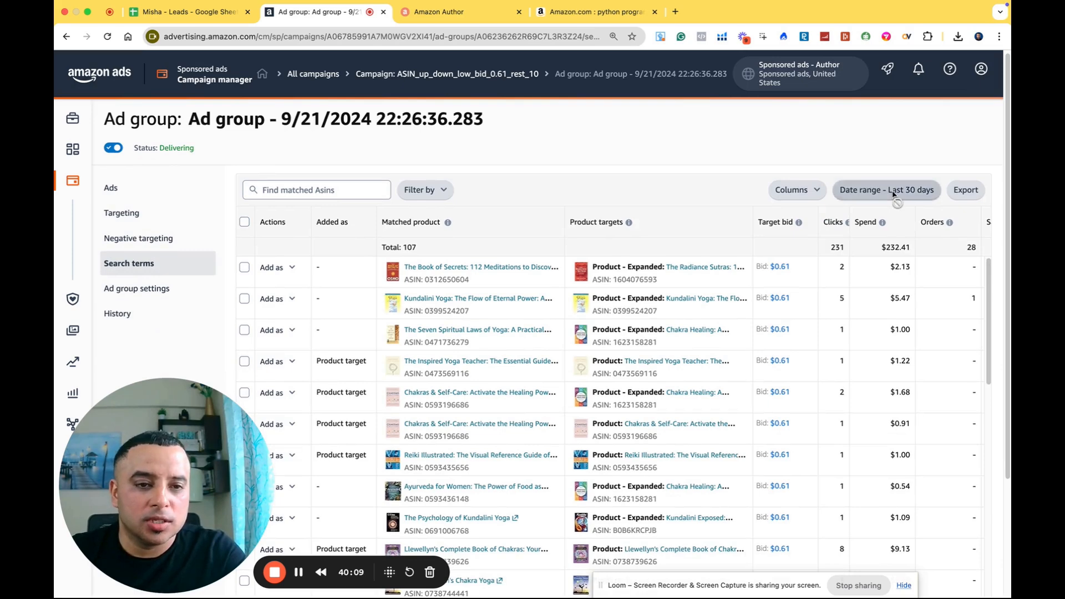
pyautogui.click(893, 194)
pyautogui.click(583, 322)
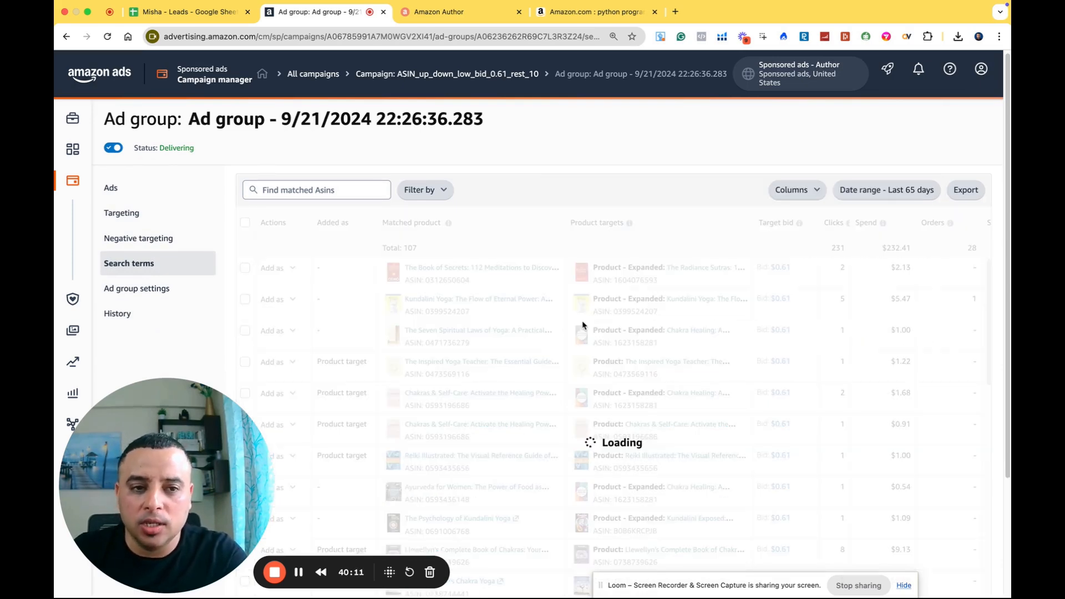
# Step: Sort the search terms by orders in descending order and look over the matched products with the most orders
pyautogui.scroll(-3, 979, 430)
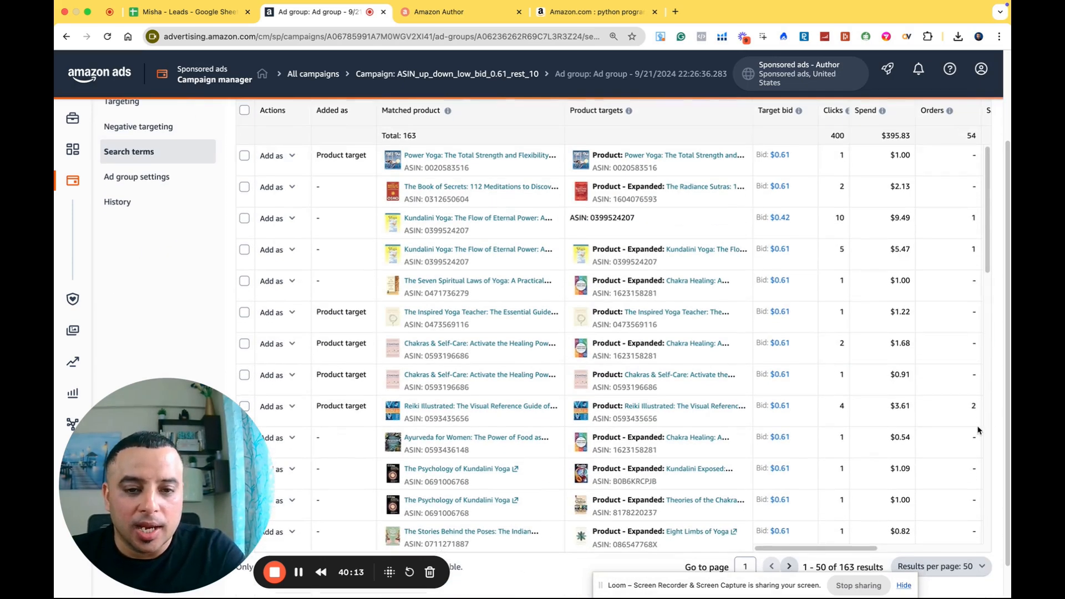
pyautogui.moveTo(796, 548); pyautogui.dragTo(873, 550)
pyautogui.click(800, 116)
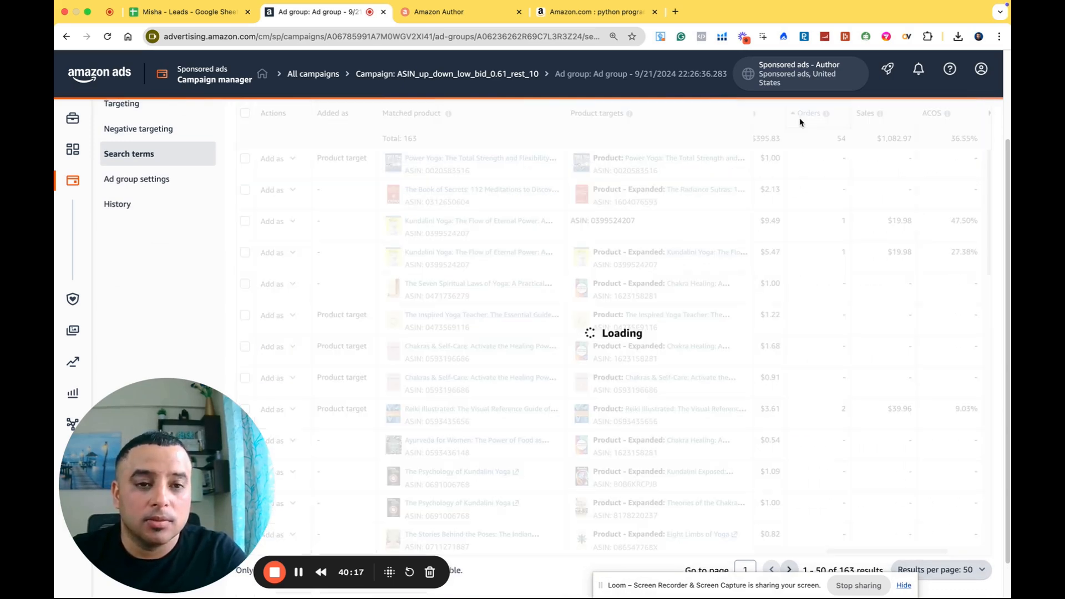
pyautogui.click(800, 116)
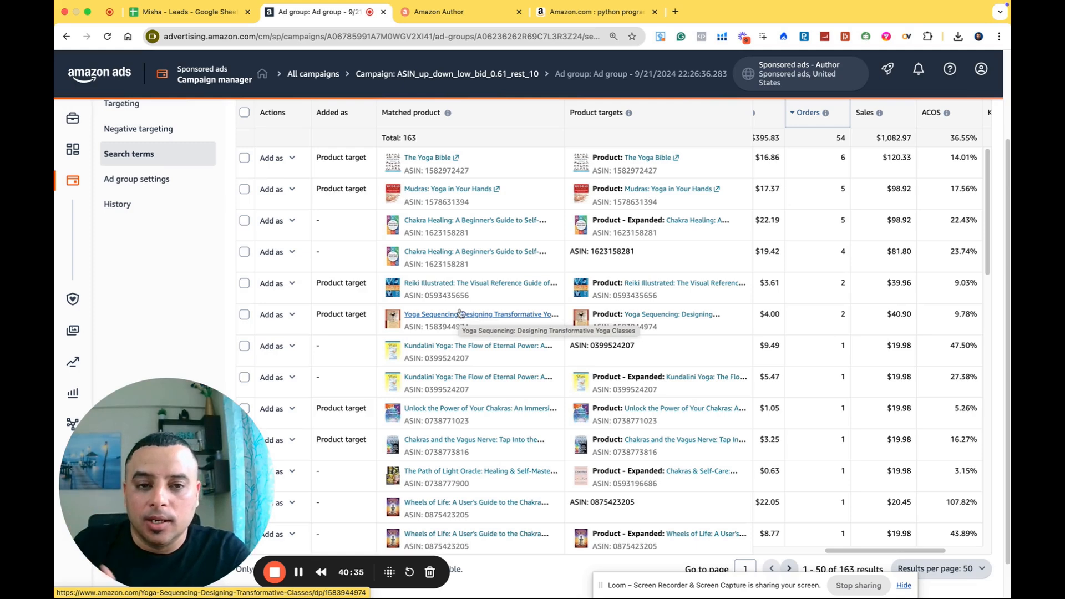
pyautogui.scroll(1, 828, 201)
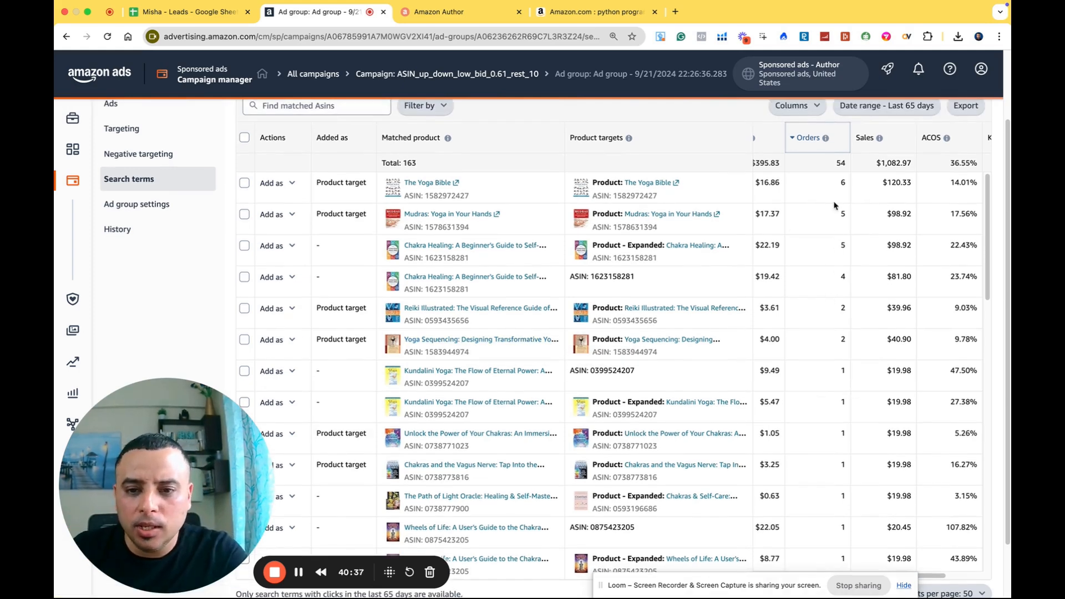
pyautogui.scroll(2, 818, 382)
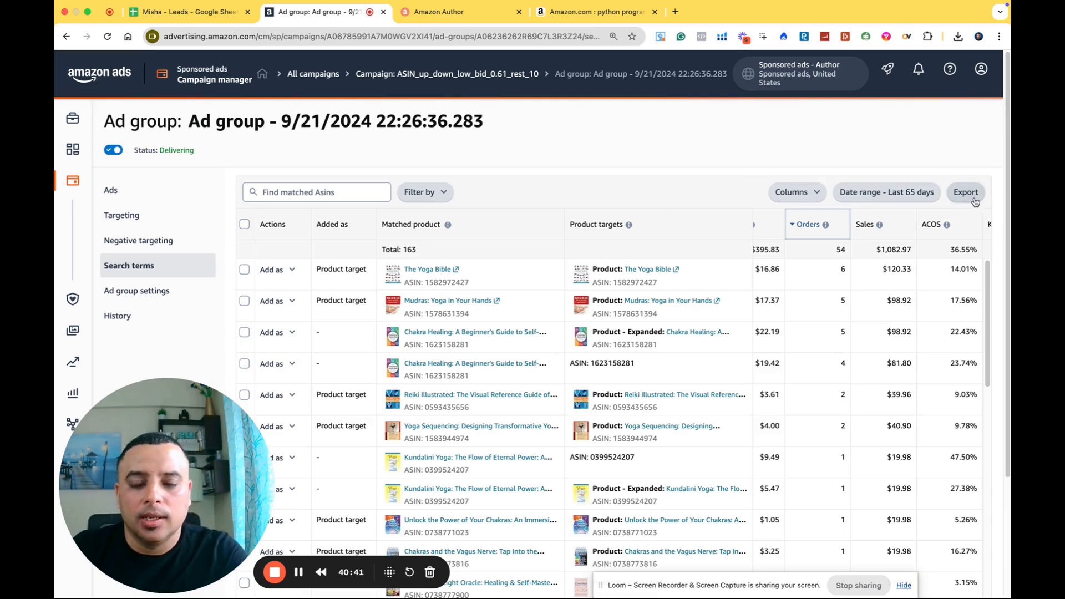
# Step: Look over the metrics available for the search terms table's columns and leave the selection without applying changes
pyautogui.click(800, 193)
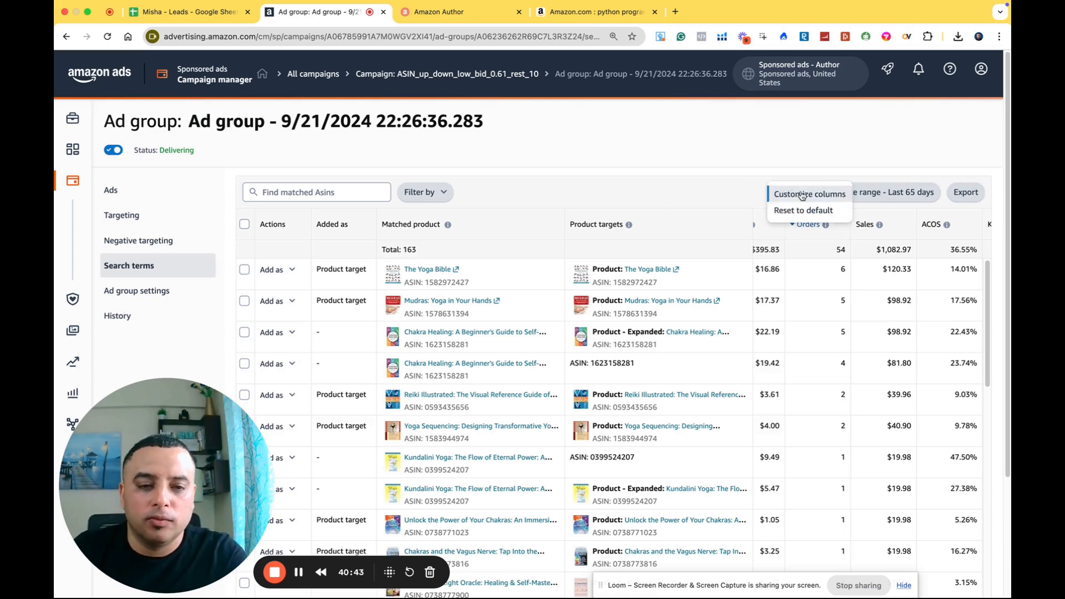
pyautogui.click(802, 195)
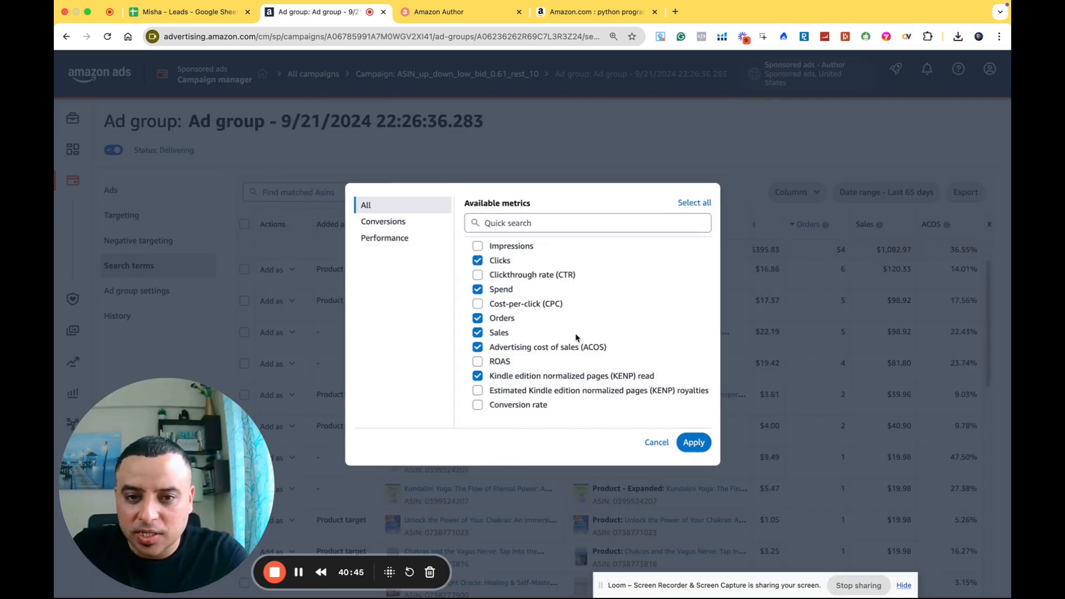
pyautogui.click(656, 442)
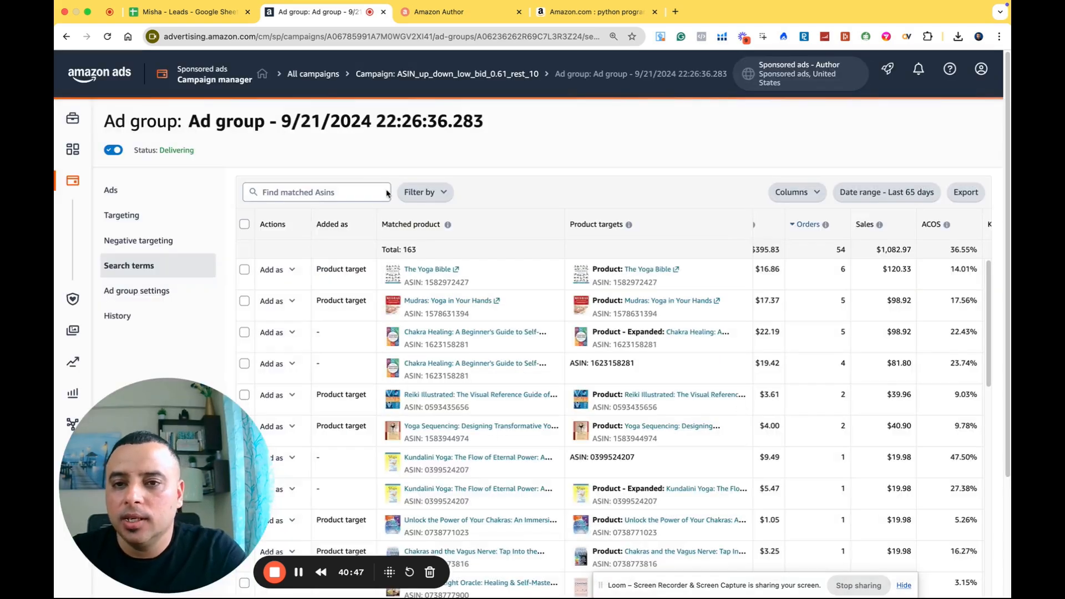
# Step: Return to the list of all campaigns, set the date range to Nov 1 - Dec 1, 2024, and look over the campaigns
pyautogui.click(447, 75)
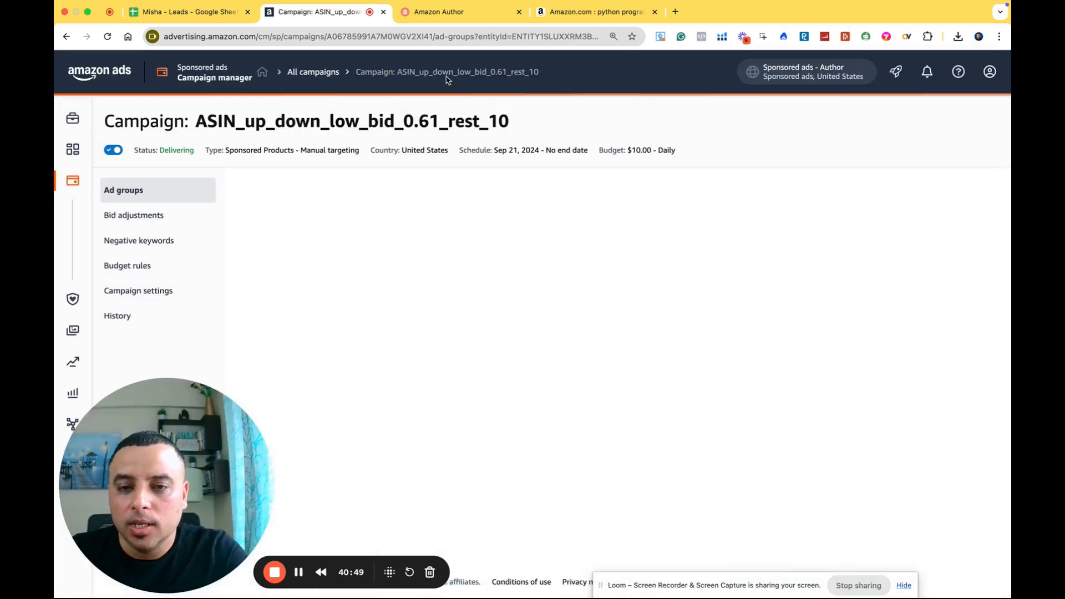
pyautogui.click(314, 74)
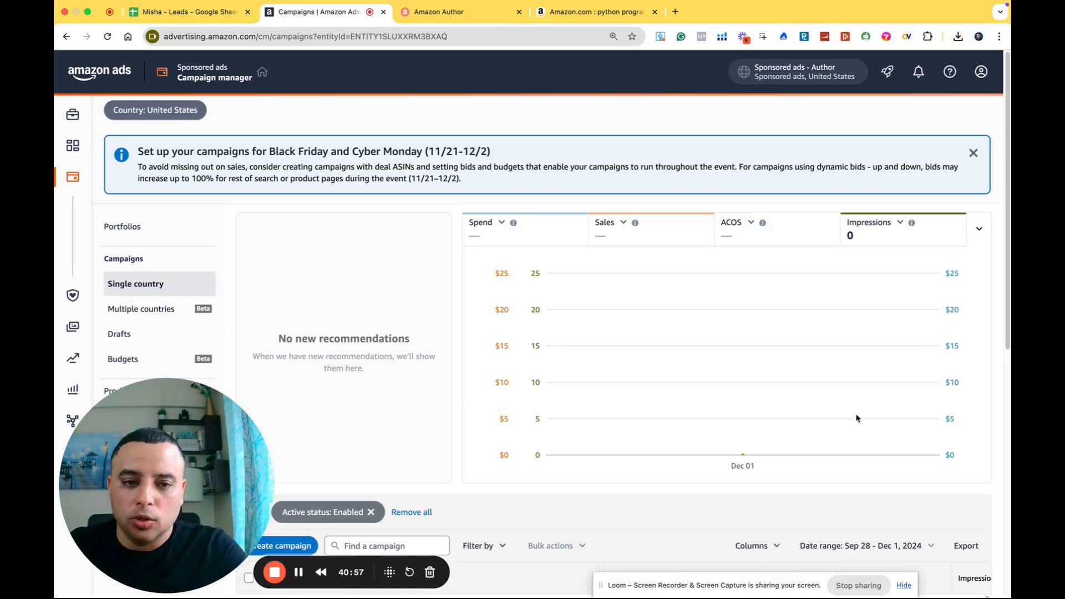
pyautogui.click(842, 548)
pyautogui.click(577, 505)
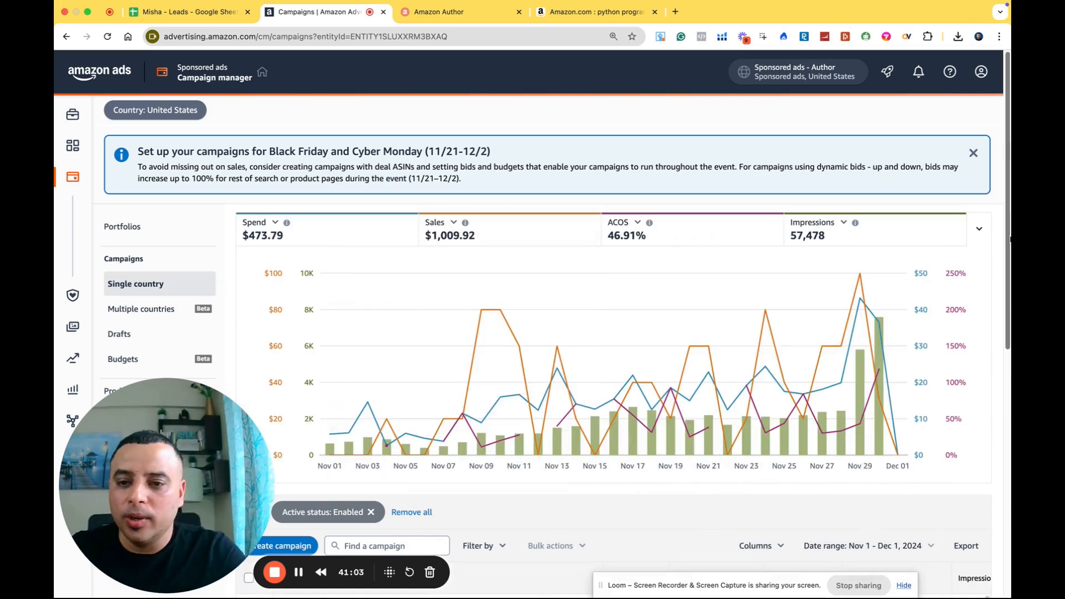
pyautogui.moveTo(1009, 240); pyautogui.dragTo(1009, 427)
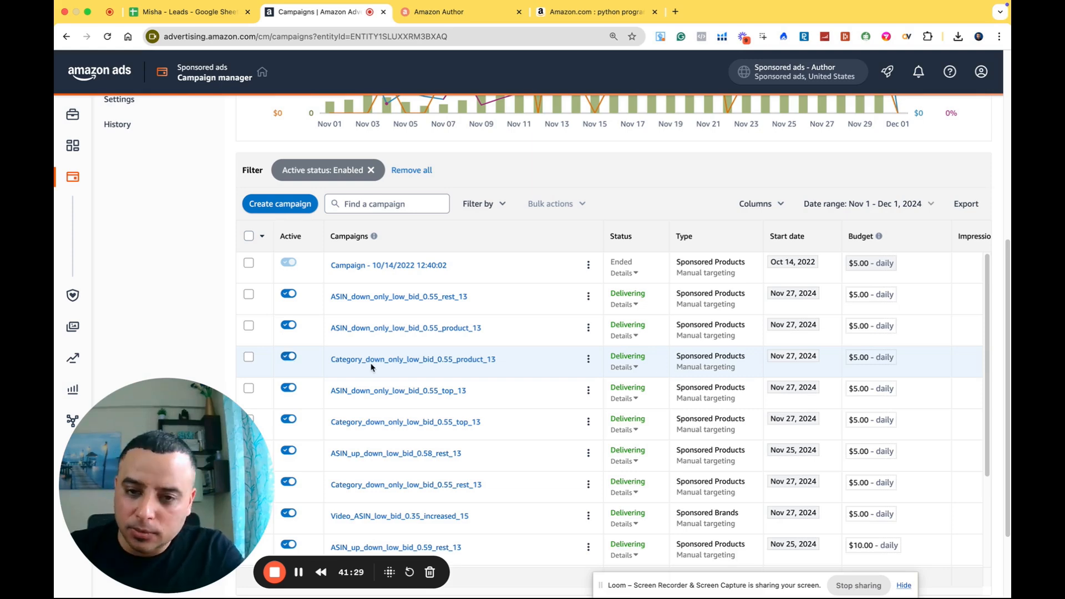
pyautogui.scroll(3, 170, 358)
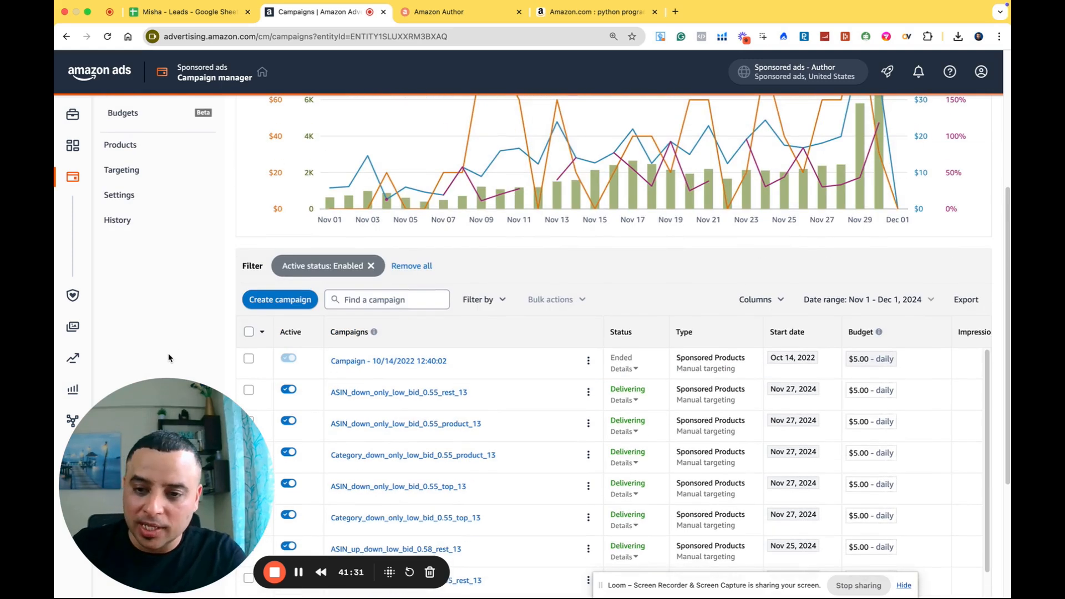